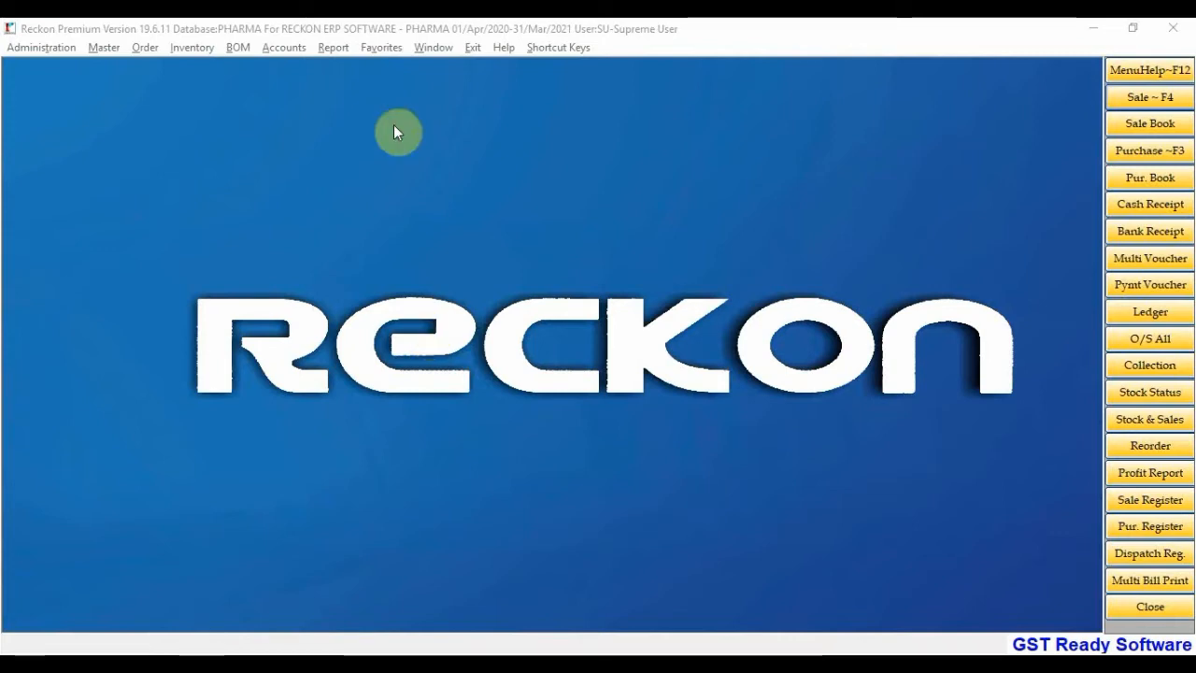
Start a blank Purchase Entry, serial P-00000003, from the Purchase ~F3 toolbar button
{"action": "left_click", "coordinate": [431, 218]}
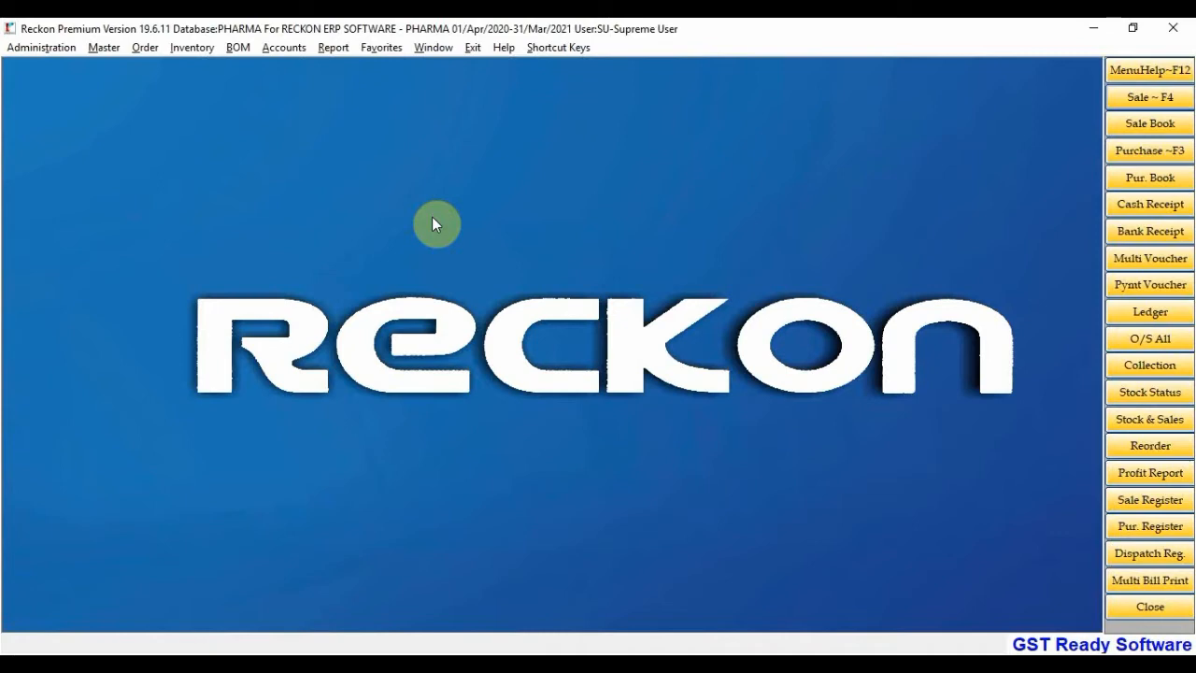
{"action": "left_click", "coordinate": [1163, 154]}
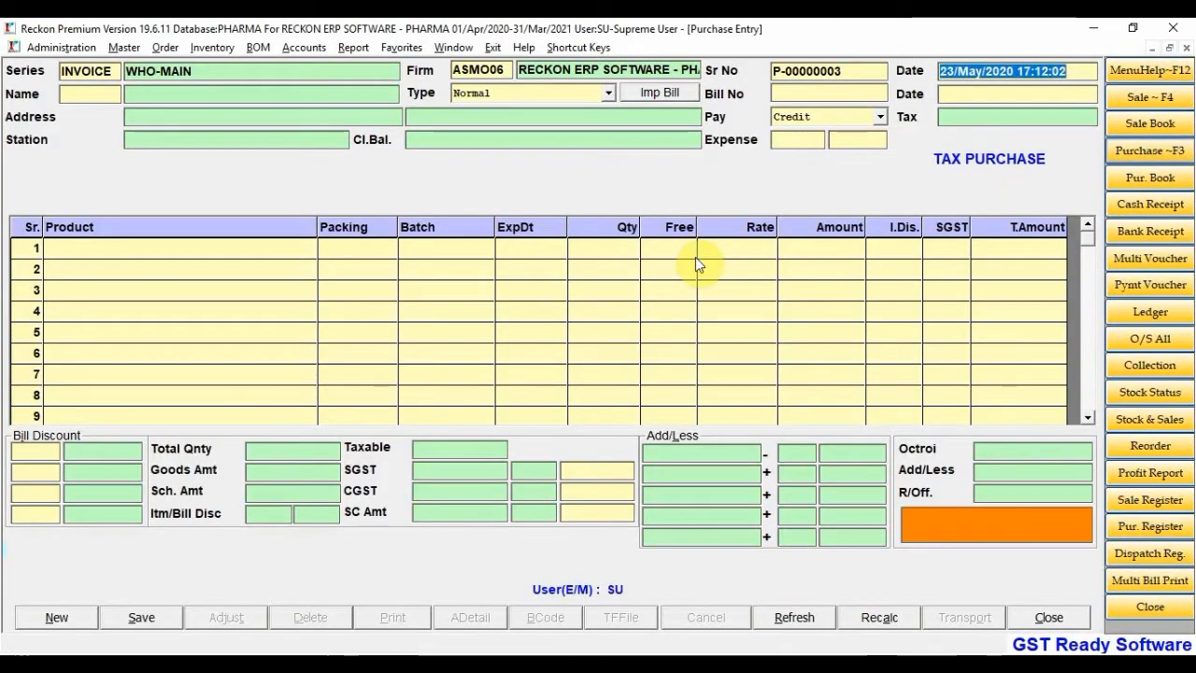
Set the purchase date to 21-4-20 and browse the Account Help ledgers to KAMAL DRUG DISTRIBUTOR
{"action": "type", "text": "28"}
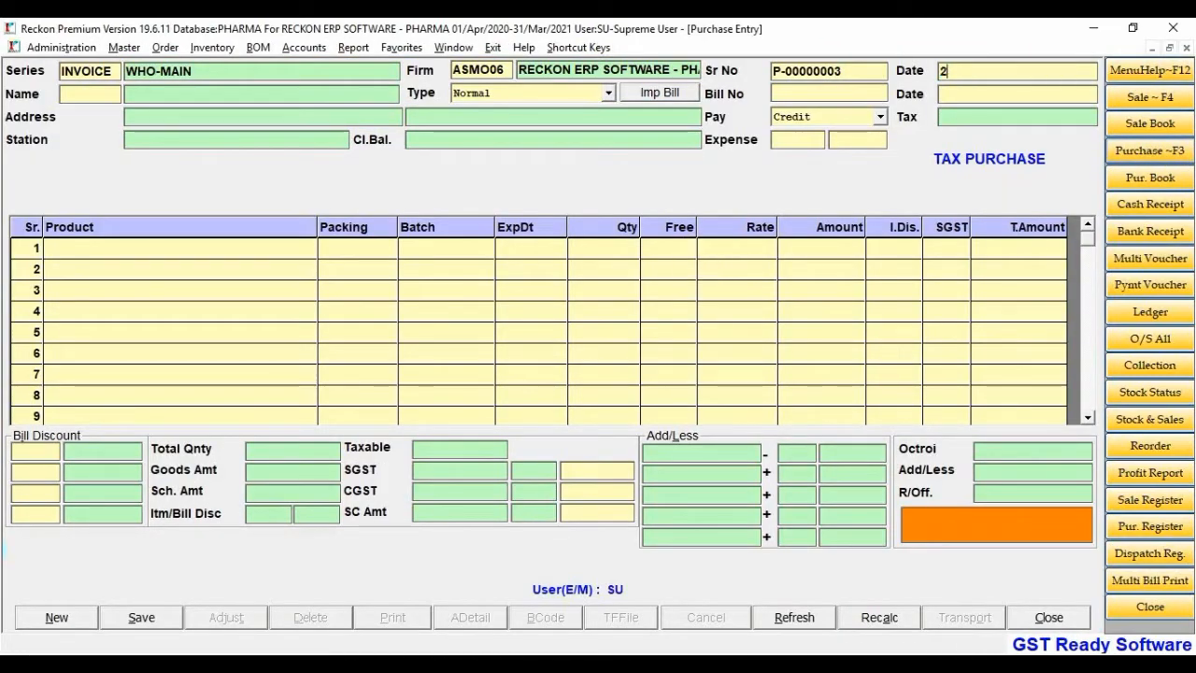
{"action": "key", "text": "BackSpace"}
{"action": "type", "text": "1-4-20"}
{"action": "key", "text": "Return"}
{"action": "key", "text": "Down"}
{"action": "key", "text": "Down"}
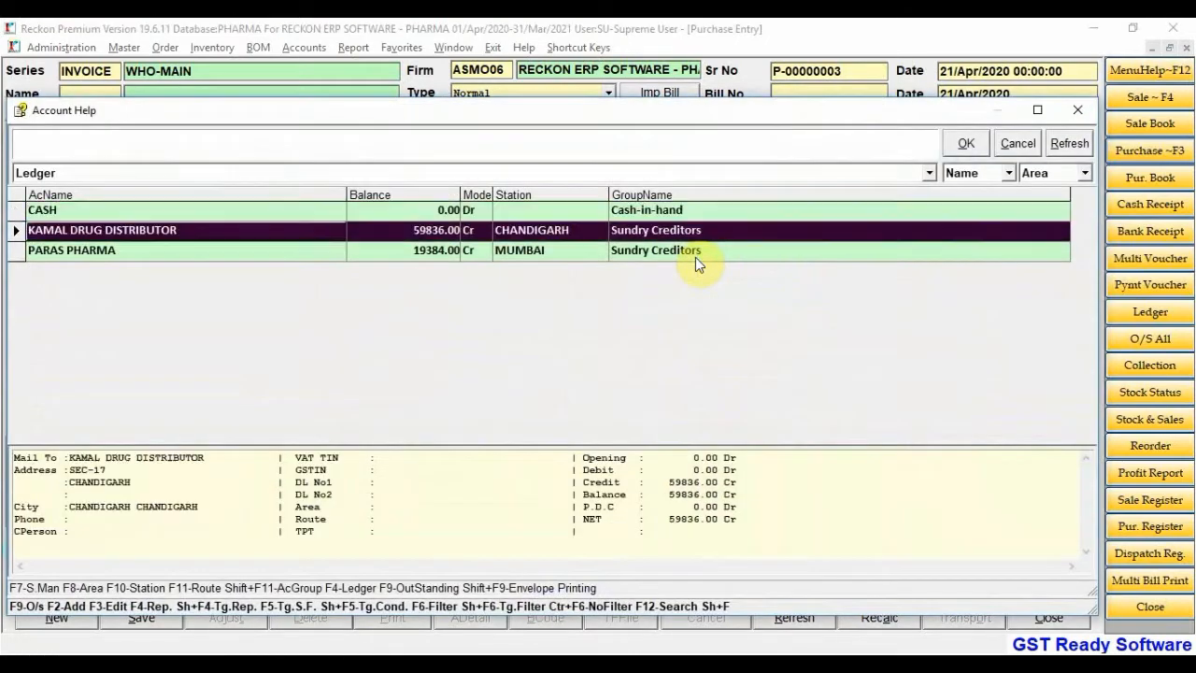
{"action": "key", "text": "Up"}
{"action": "key", "text": "Up"}
{"action": "key", "text": "Down"}
{"action": "key", "text": "Down"}
{"action": "key", "text": "Up"}
{"action": "key", "text": "Up"}
{"action": "key", "text": "Down"}
{"action": "key", "text": "Down"}
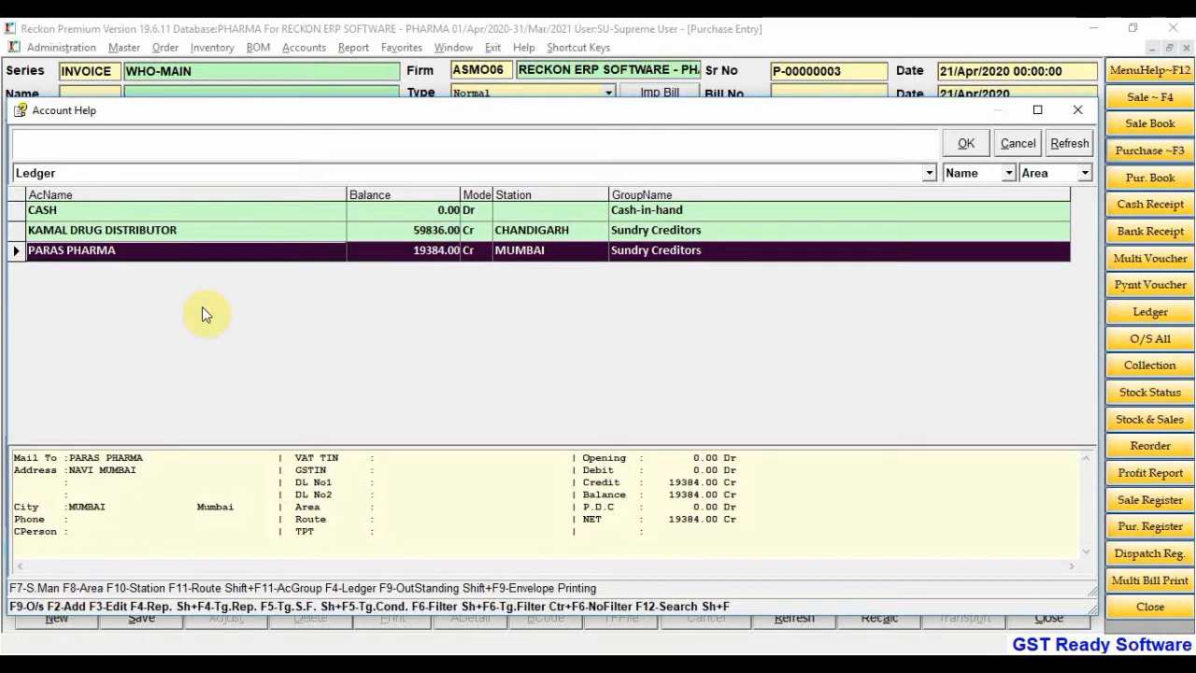
Add a new account named ORLIFE HEALTHCARE with station CHANDIGARH
{"action": "left_click", "coordinate": [69, 607]}
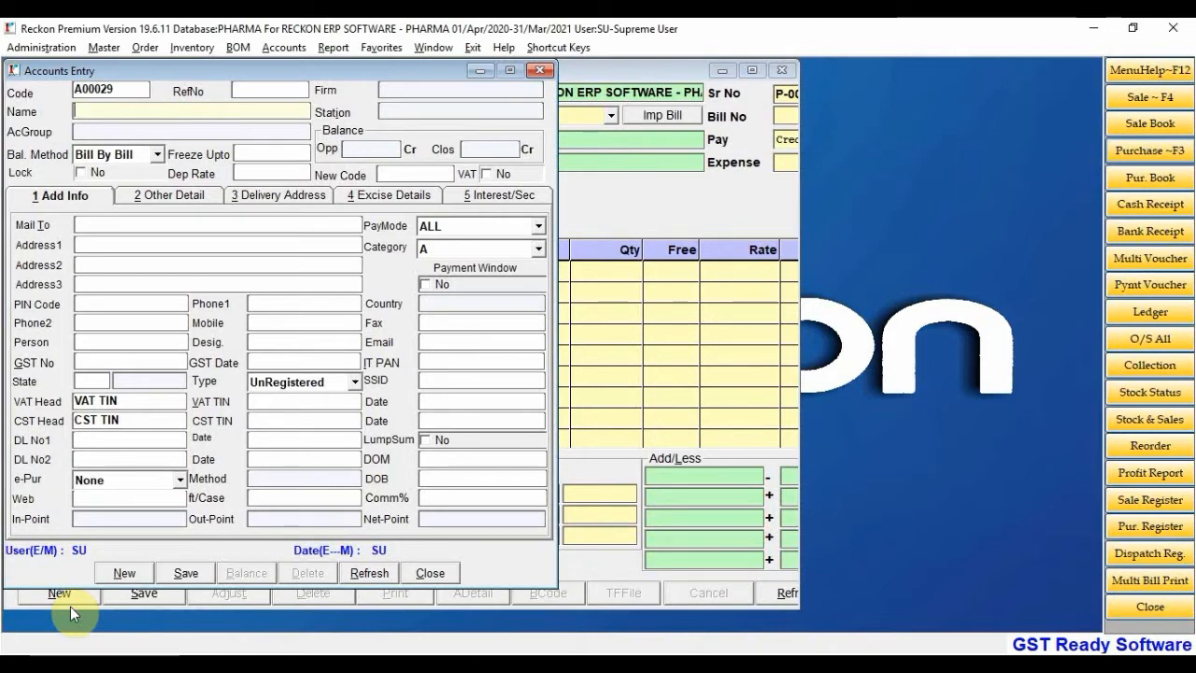
{"action": "type", "text": "ORLIFE HEALTHCARE"}
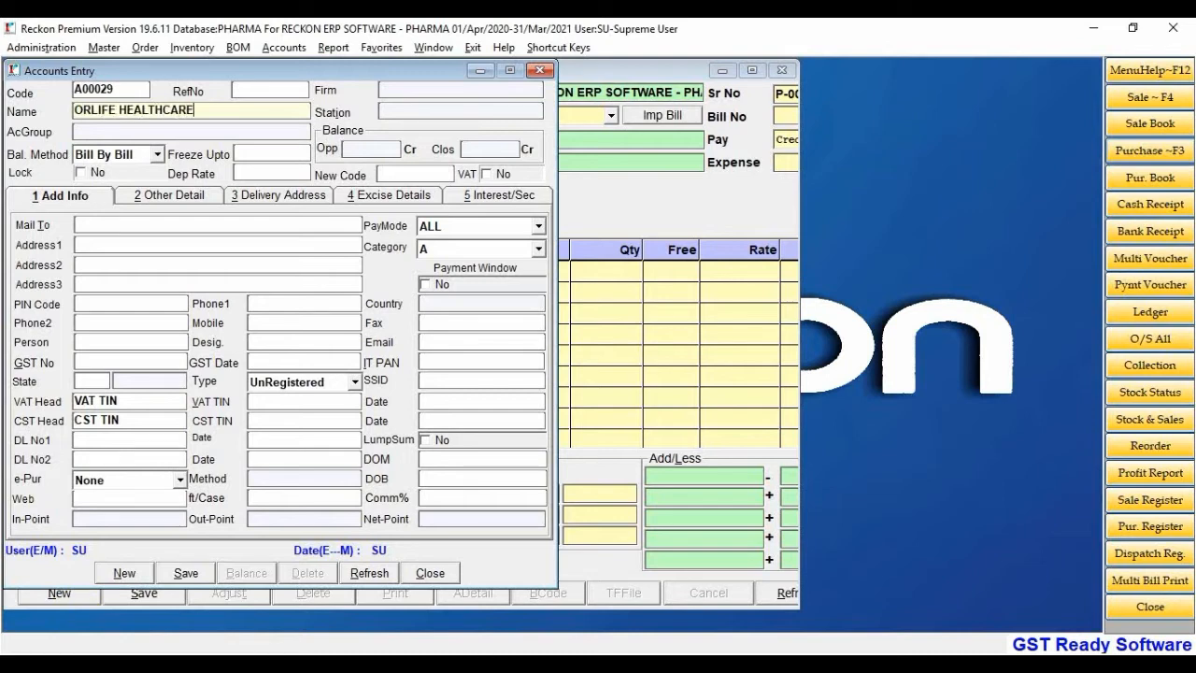
{"action": "key", "text": "Return"}
{"action": "type", "text": "CHAN"}
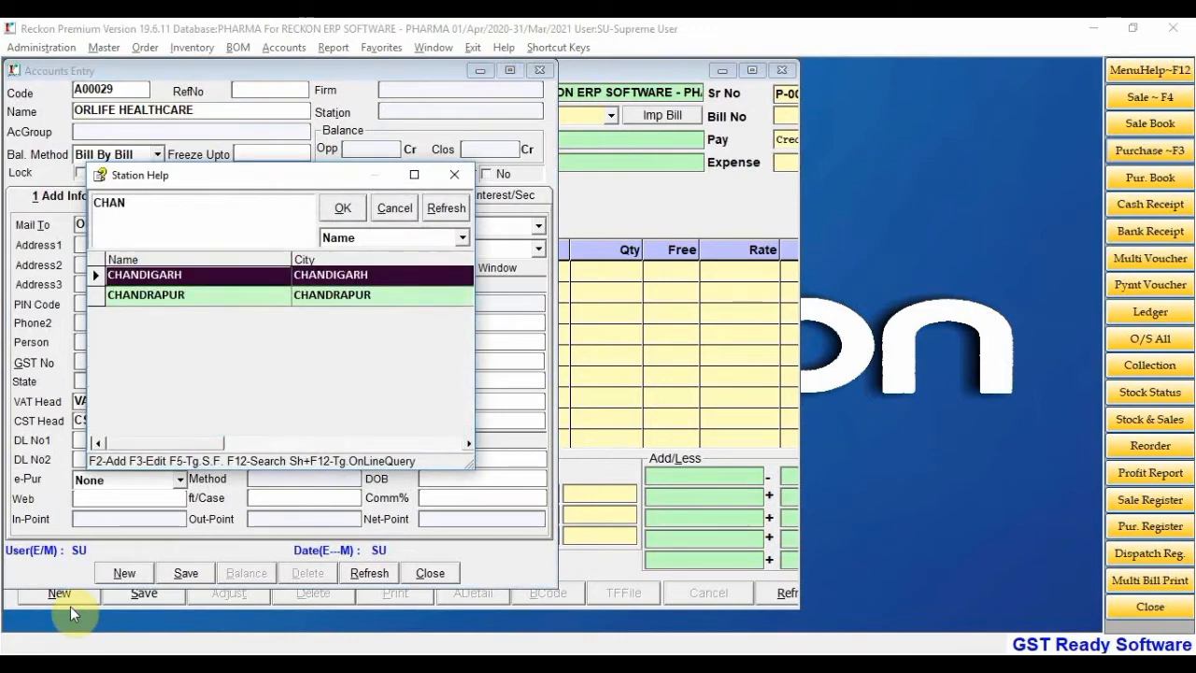
{"action": "key", "text": "Return"}
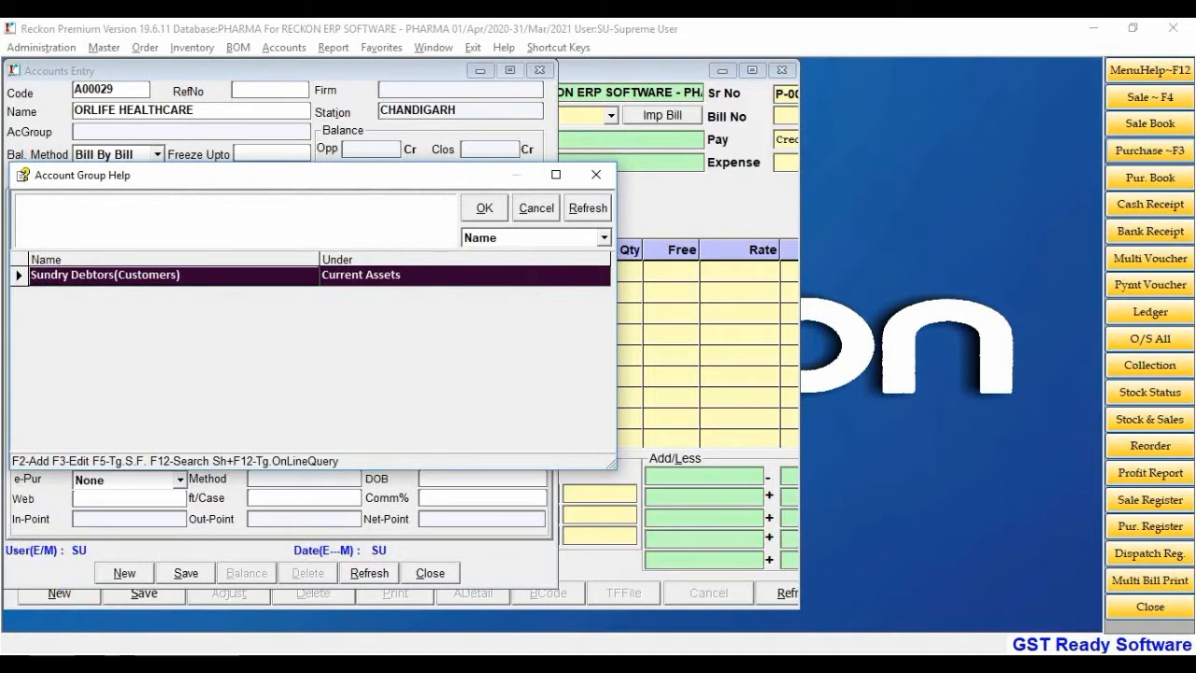
Set the new account's group to Sundry Creditors
{"action": "type", "text": "SU"}
{"action": "left_click", "coordinate": [169, 299]}
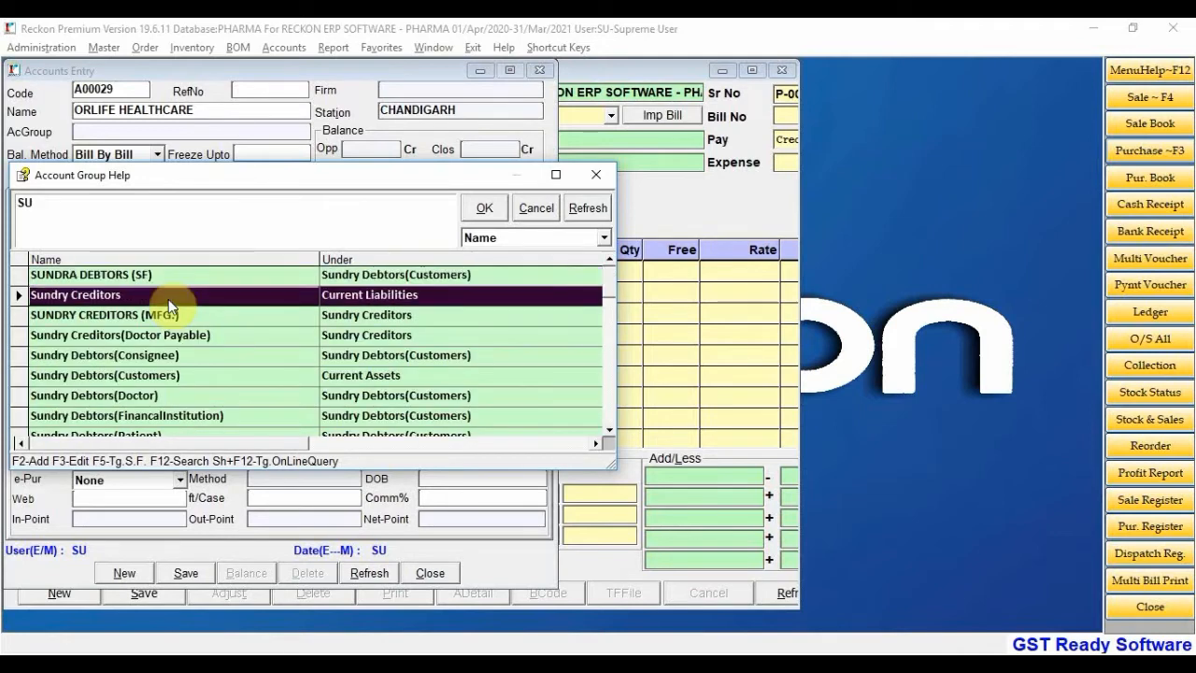
{"action": "key", "text": "Down"}
{"action": "key", "text": "Down"}
{"action": "key", "text": "Down"}
{"action": "key", "text": "Down"}
{"action": "key", "text": "BackSpace"}
{"action": "key", "text": "BackSpace"}
{"action": "key", "text": "Down"}
{"action": "key", "text": "Down"}
{"action": "key", "text": "Down"}
{"action": "key", "text": "Down"}
{"action": "key", "text": "Down"}
{"action": "key", "text": "Down"}
{"action": "key", "text": "Down"}
{"action": "key", "text": "Down"}
{"action": "key", "text": "Down"}
{"action": "key", "text": "Down"}
{"action": "key", "text": "Down"}
{"action": "key", "text": "Down"}
{"action": "key", "text": "Down"}
{"action": "key", "text": "Down"}
{"action": "key", "text": "Down"}
{"action": "key", "text": "Down"}
{"action": "key", "text": "Down"}
{"action": "key", "text": "Down"}
{"action": "key", "text": "Down"}
{"action": "key", "text": "Down"}
{"action": "key", "text": "Down"}
{"action": "key", "text": "Down"}
{"action": "key", "text": "Down"}
{"action": "key", "text": "Down"}
{"action": "key", "text": "Down"}
{"action": "key", "text": "Down"}
{"action": "key", "text": "Down"}
{"action": "key", "text": "Down"}
{"action": "key", "text": "Down"}
{"action": "key", "text": "Down"}
{"action": "key", "text": "Down"}
{"action": "key", "text": "Down"}
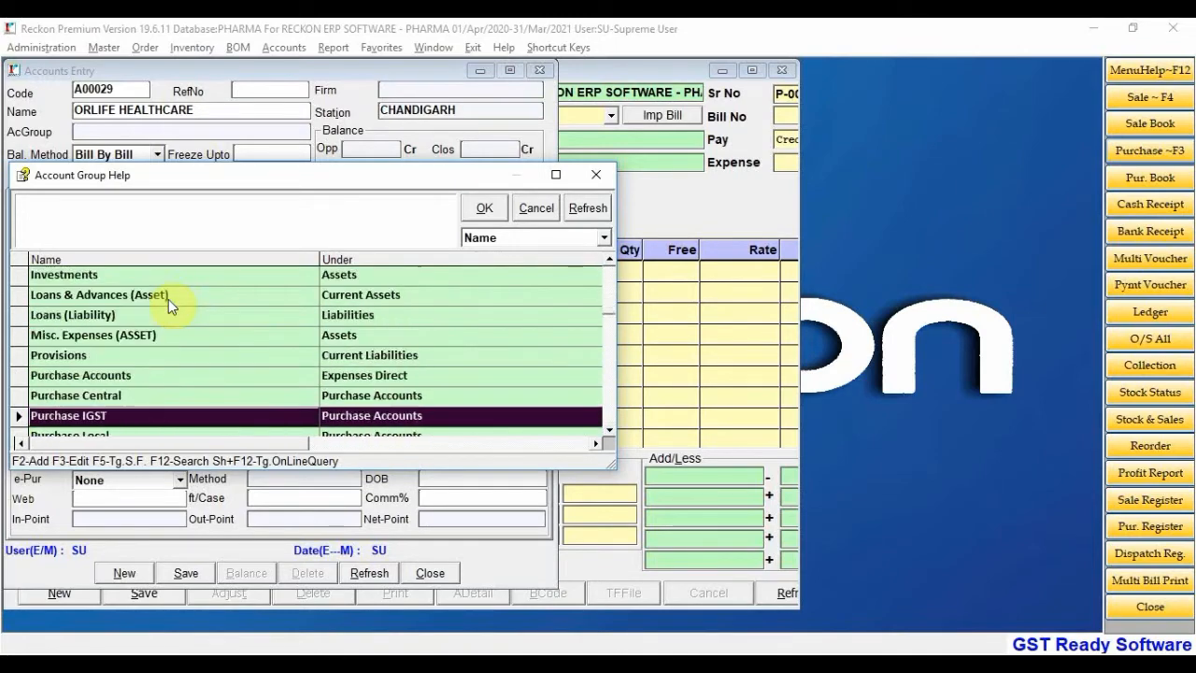
{"action": "type", "text": "SU"}
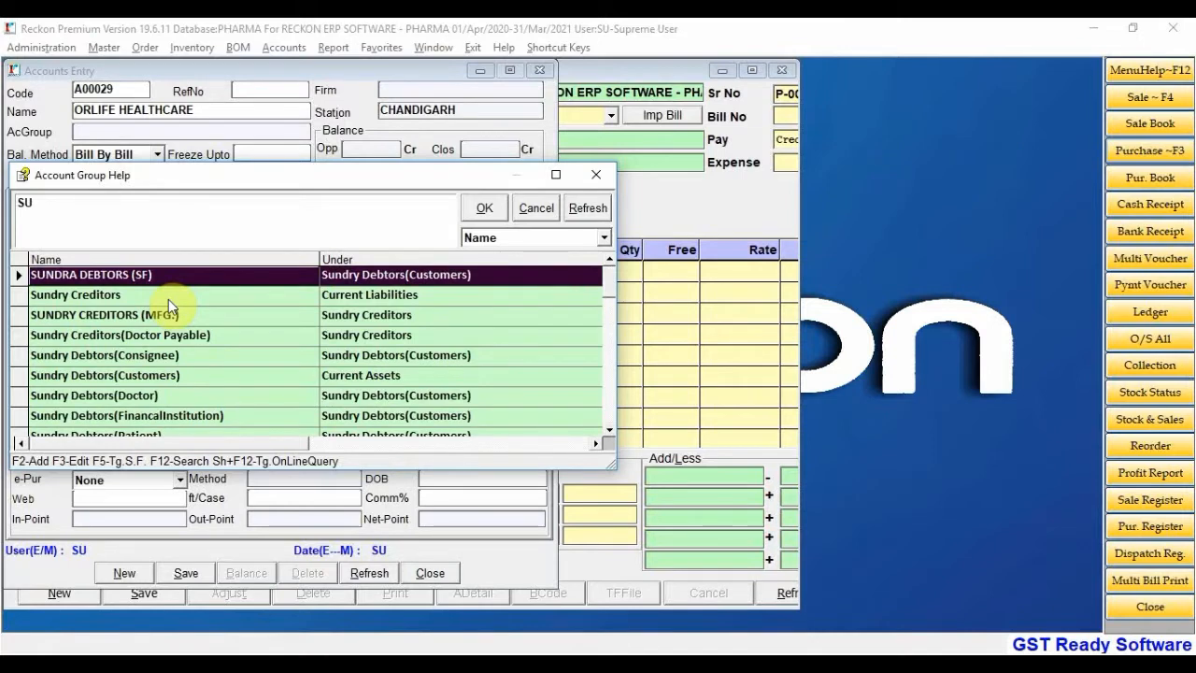
{"action": "key", "text": "Down"}
{"action": "key", "text": "Return"}
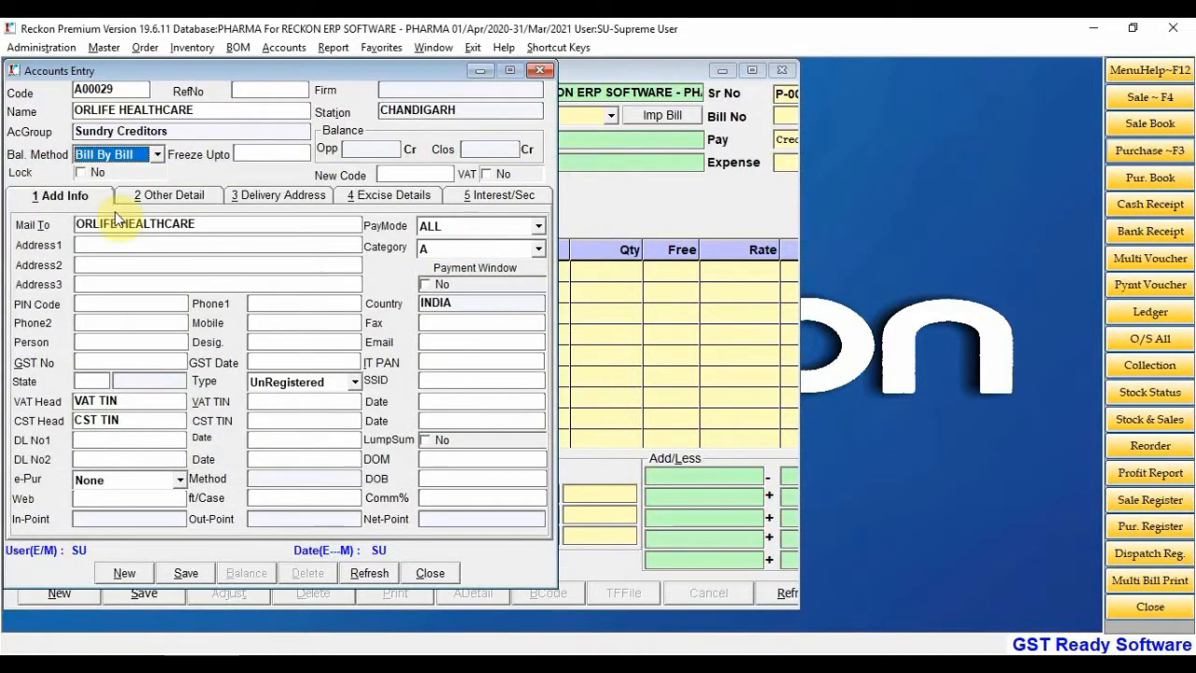
{"action": "left_click", "coordinate": [158, 155]}
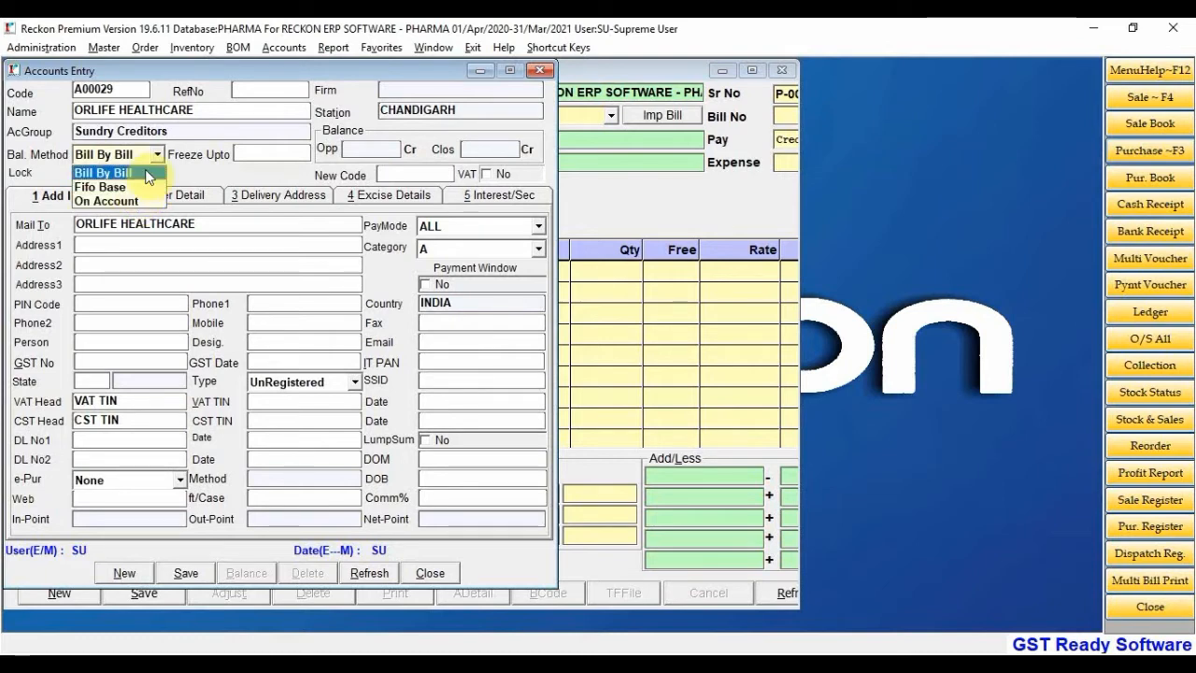
{"action": "left_click", "coordinate": [146, 174]}
{"action": "key", "text": "Return"}
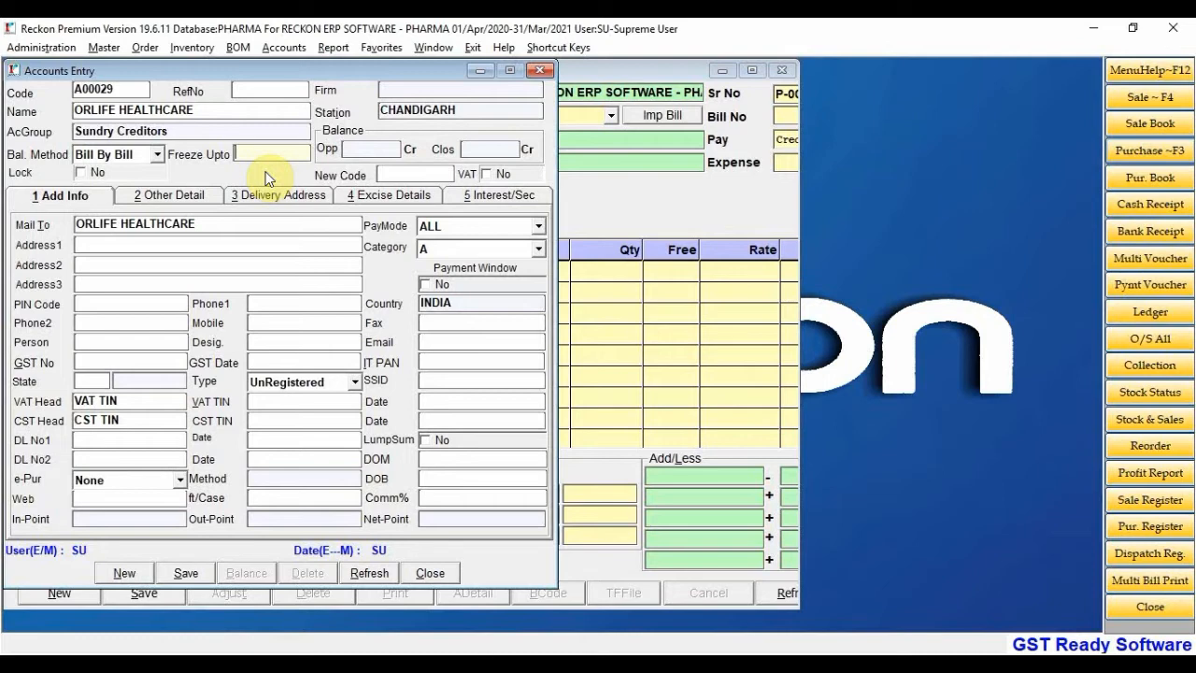
{"action": "type", "text": "21"}
{"action": "key", "text": "BackSpace"}
{"action": "key", "text": "BackSpace"}
{"action": "type", "text": "30-"}
{"action": "key", "text": "BackSpace"}
{"action": "key", "text": "BackSpace"}
{"action": "key", "text": "BackSpace"}
Enter the supplier's GST number, replacing the rejected typed entry with the pasted valid one
{"action": "left_click", "coordinate": [222, 225]}
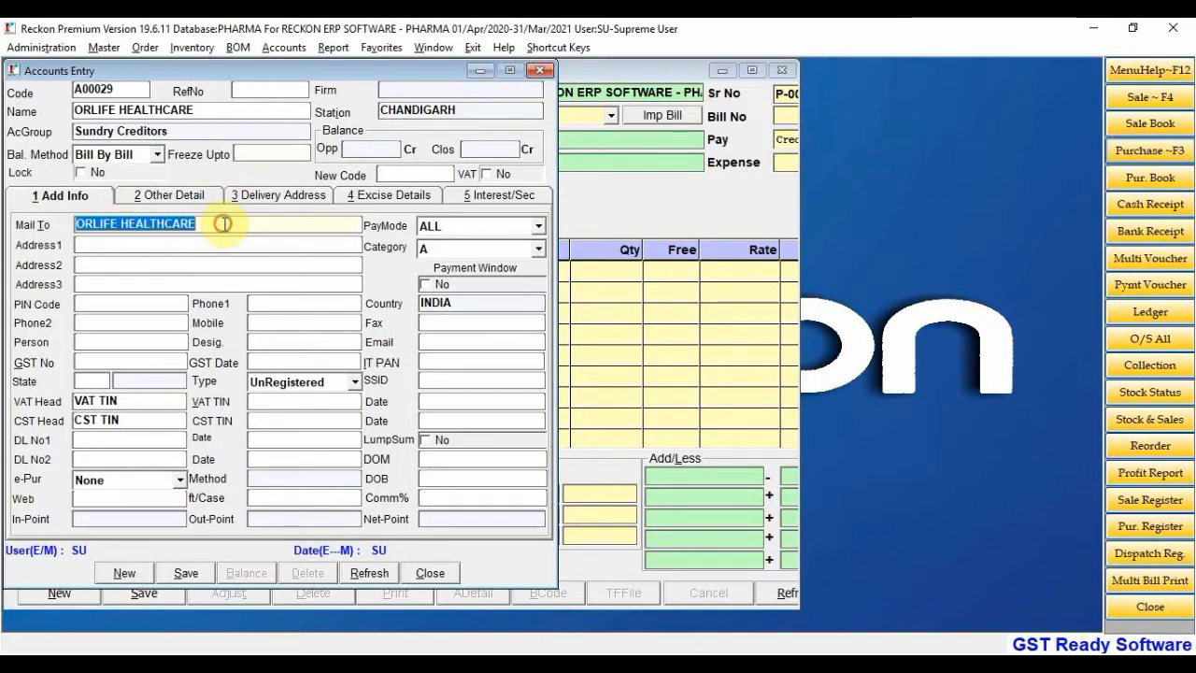
{"action": "left_click", "coordinate": [178, 245]}
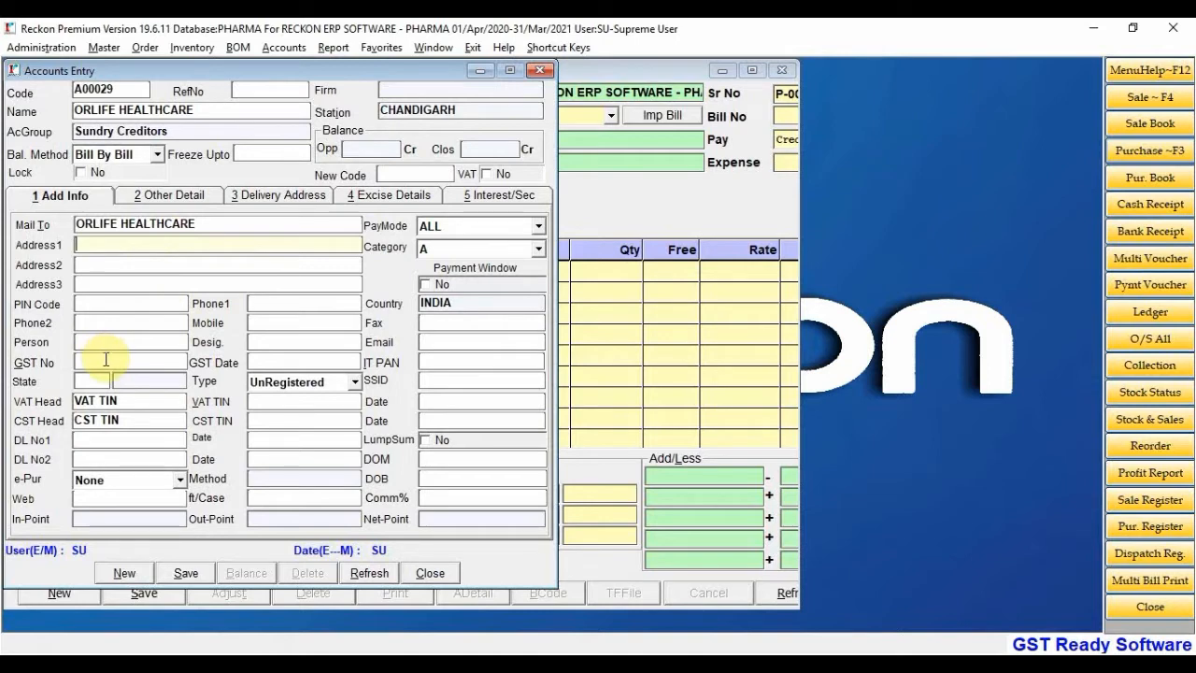
{"action": "left_click", "coordinate": [105, 361]}
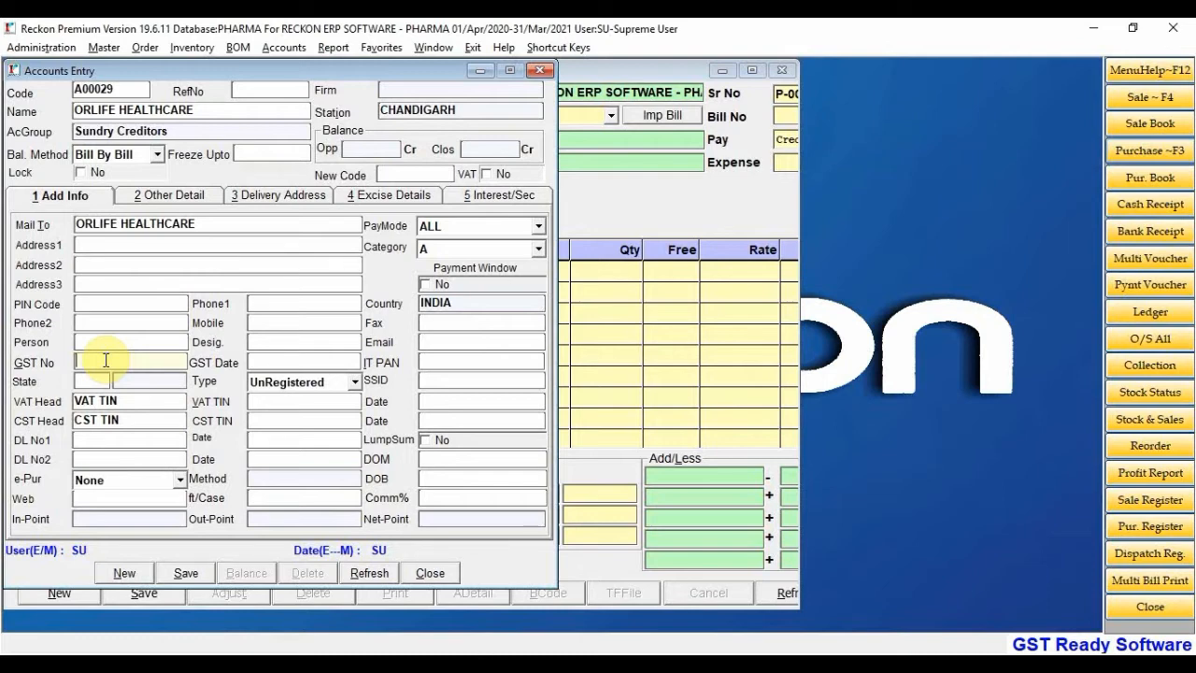
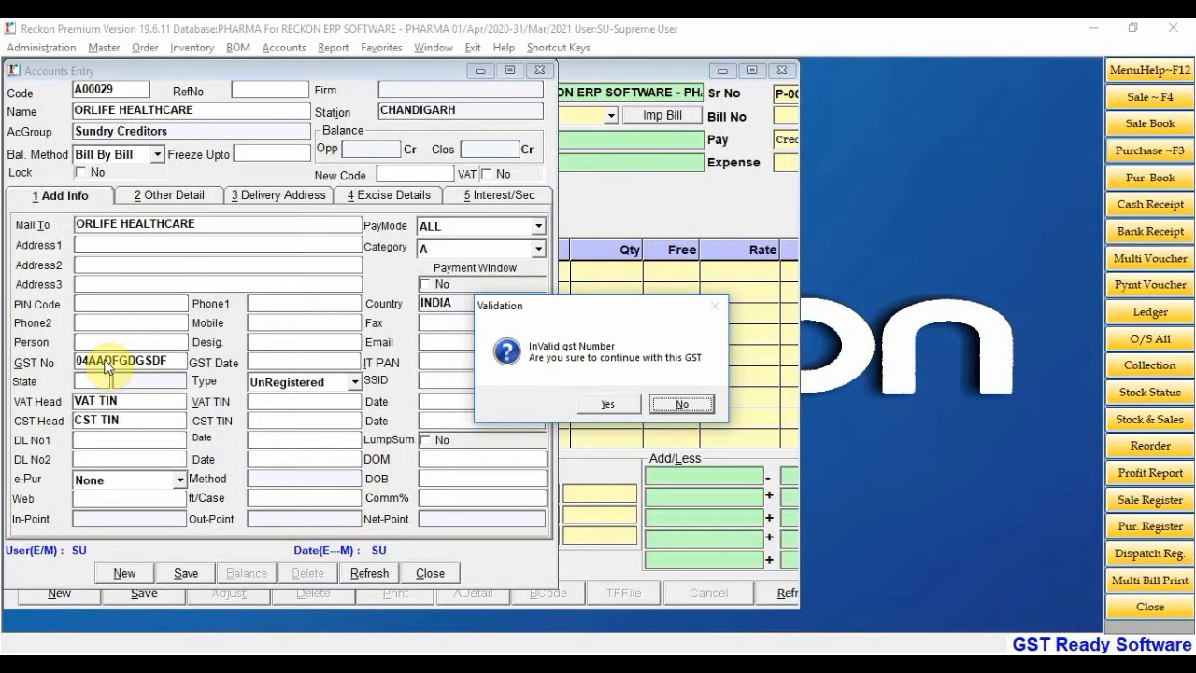
{"action": "key", "text": "Return"}
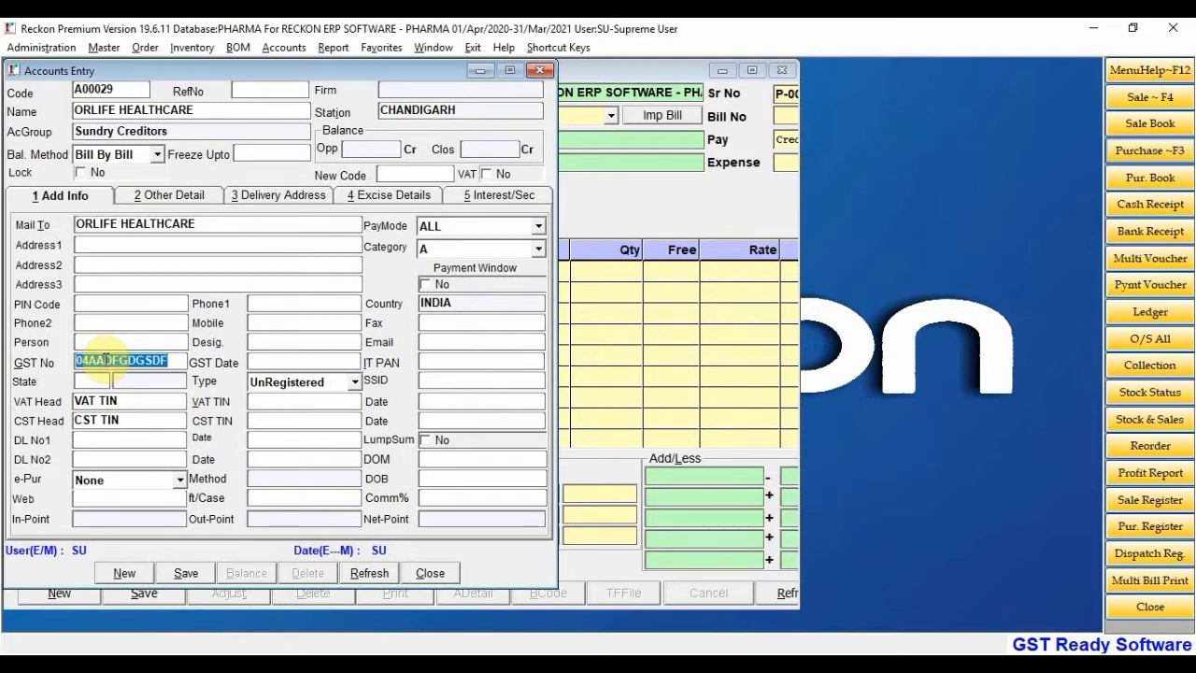
{"action": "key", "text": "BackSpace"}
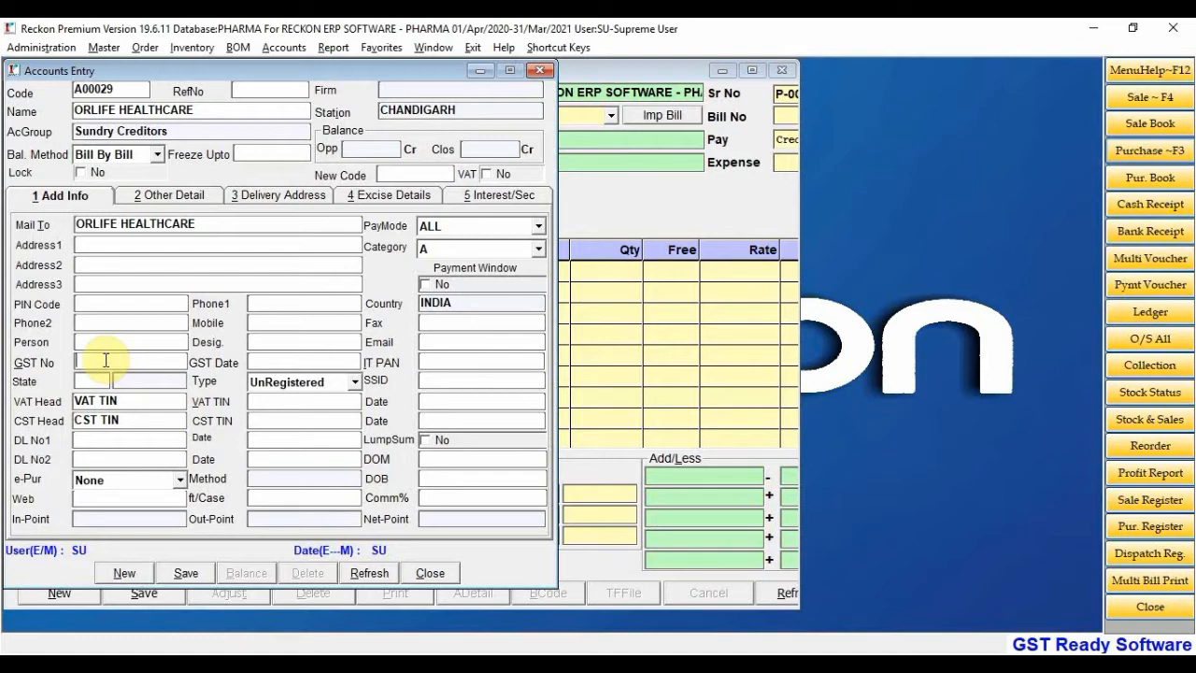
{"action": "key", "text": "Return"}
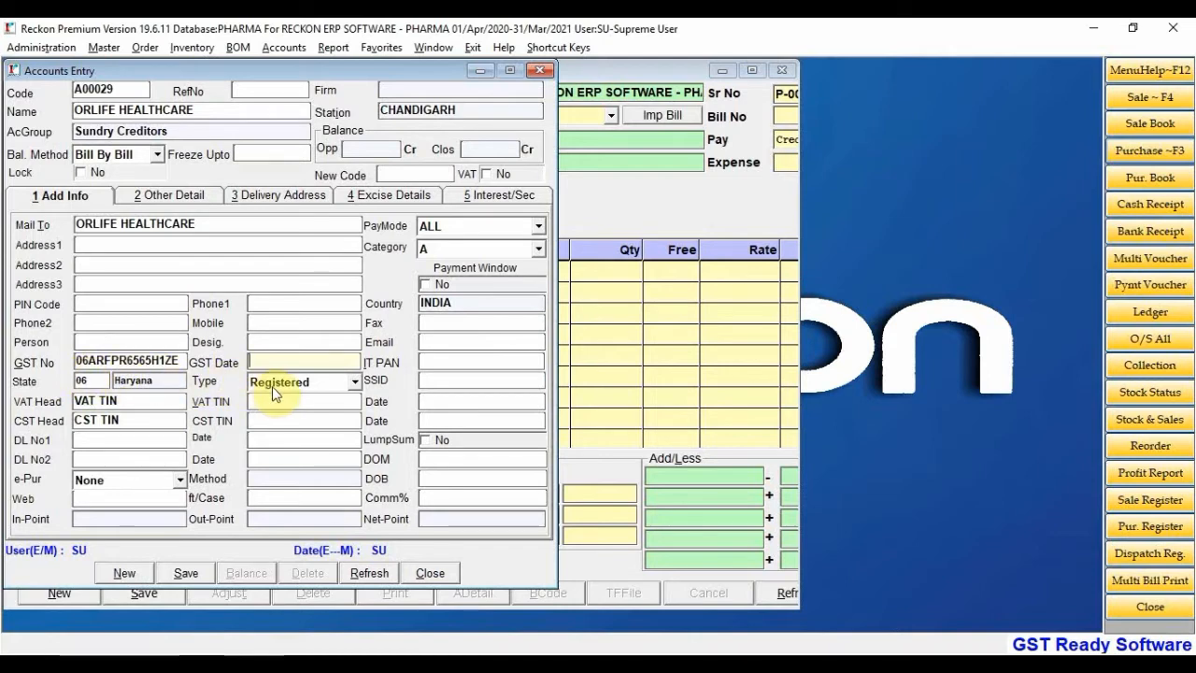
Correct the GST number's last character, restoring the full valid number for 06 Haryana
{"action": "left_click", "coordinate": [178, 364]}
{"action": "key", "text": "ctrl+c"}
{"action": "left_click", "coordinate": [181, 363]}
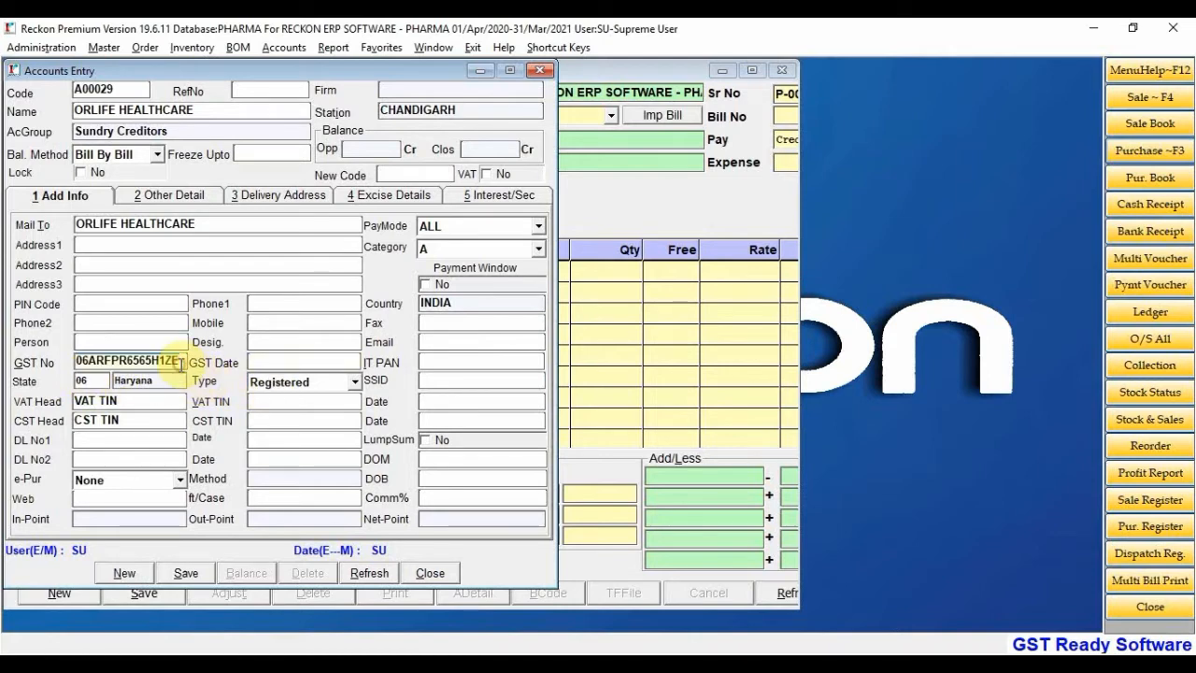
{"action": "key", "text": "BackSpace"}
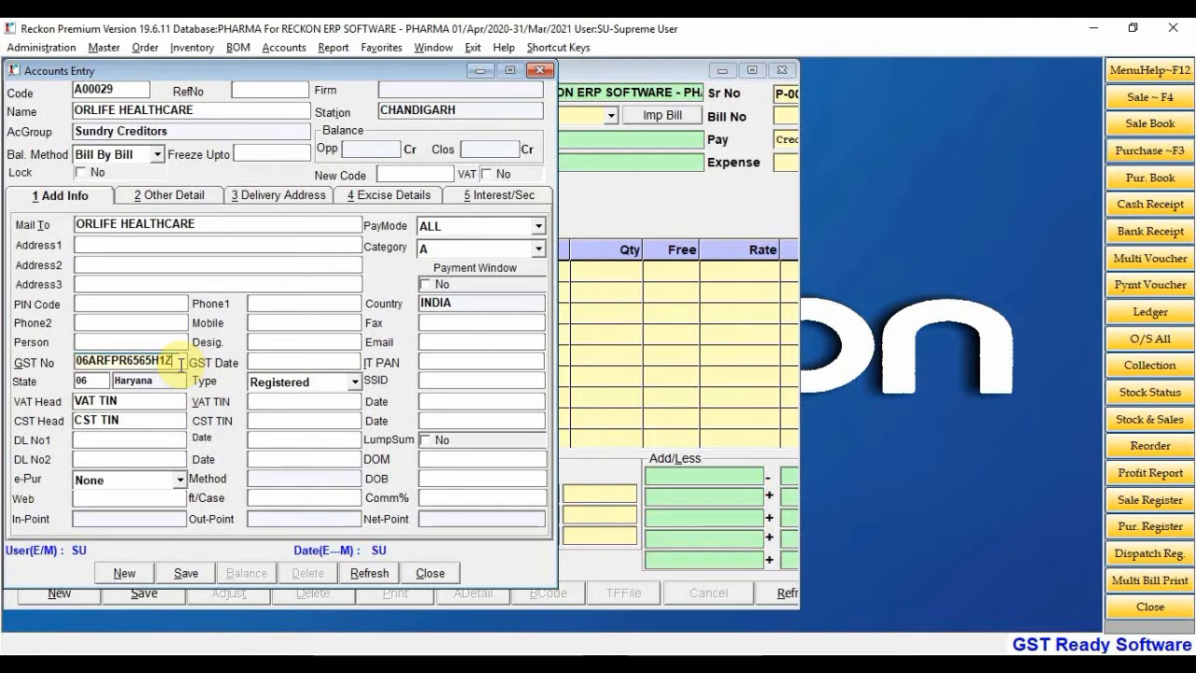
{"action": "type", "text": "9"}
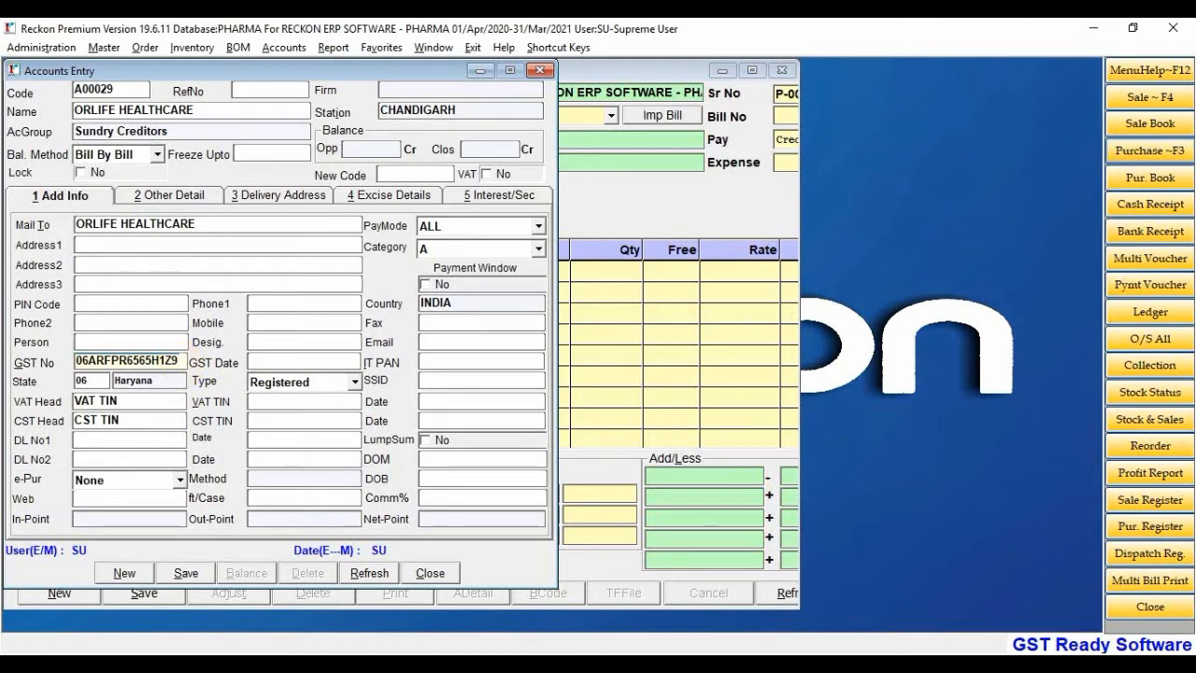
{"action": "key", "text": "Return"}
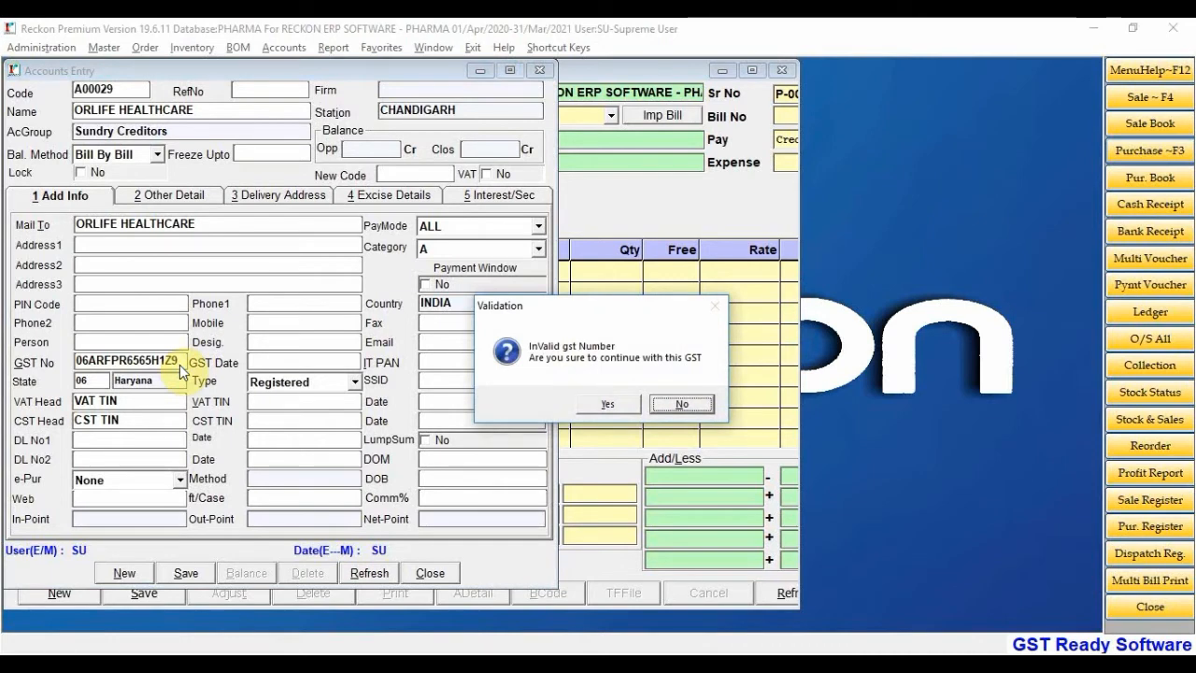
{"action": "key", "text": "Return"}
{"action": "left_click", "coordinate": [181, 362]}
{"action": "key", "text": "BackSpace"}
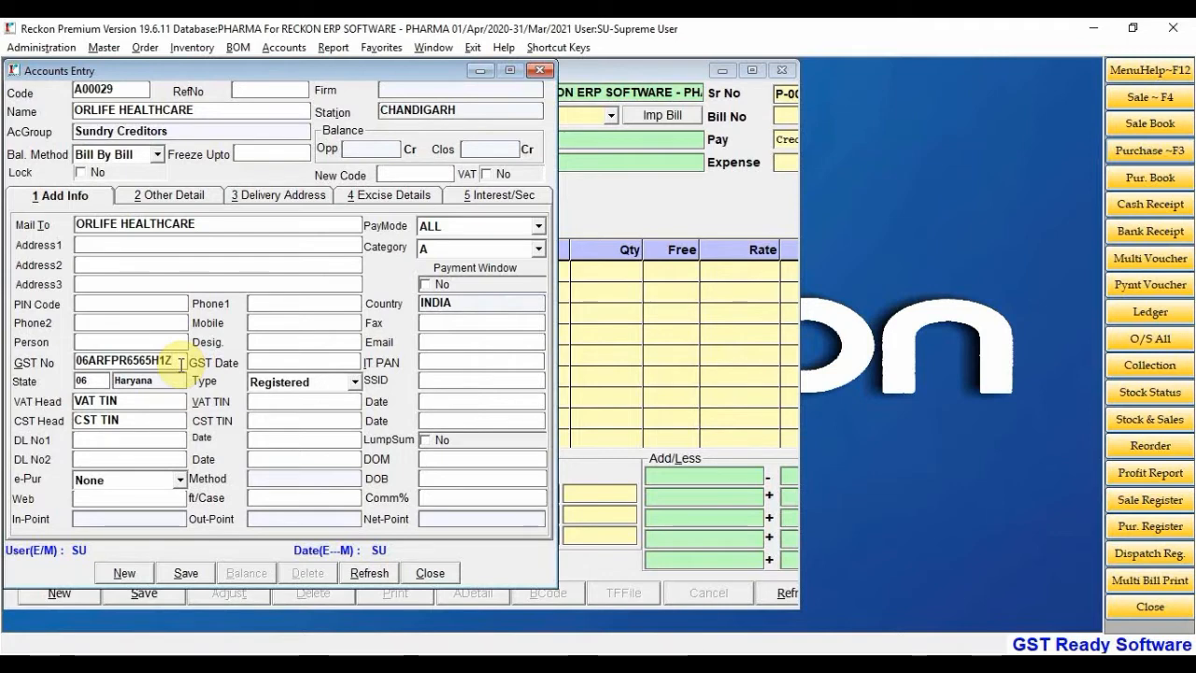
{"action": "double_click", "coordinate": [181, 362]}
{"action": "key", "text": "ctrl+v"}
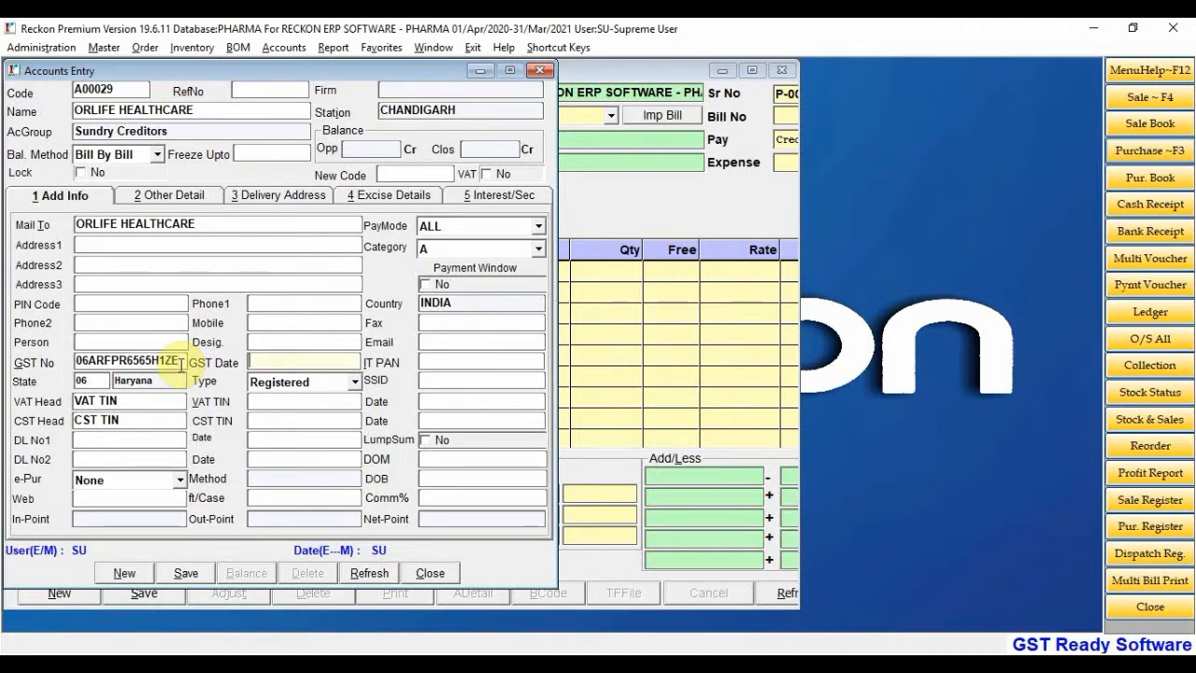
Show the e-Pur import method choices after visiting the DL No1 field
{"action": "left_click", "coordinate": [117, 438]}
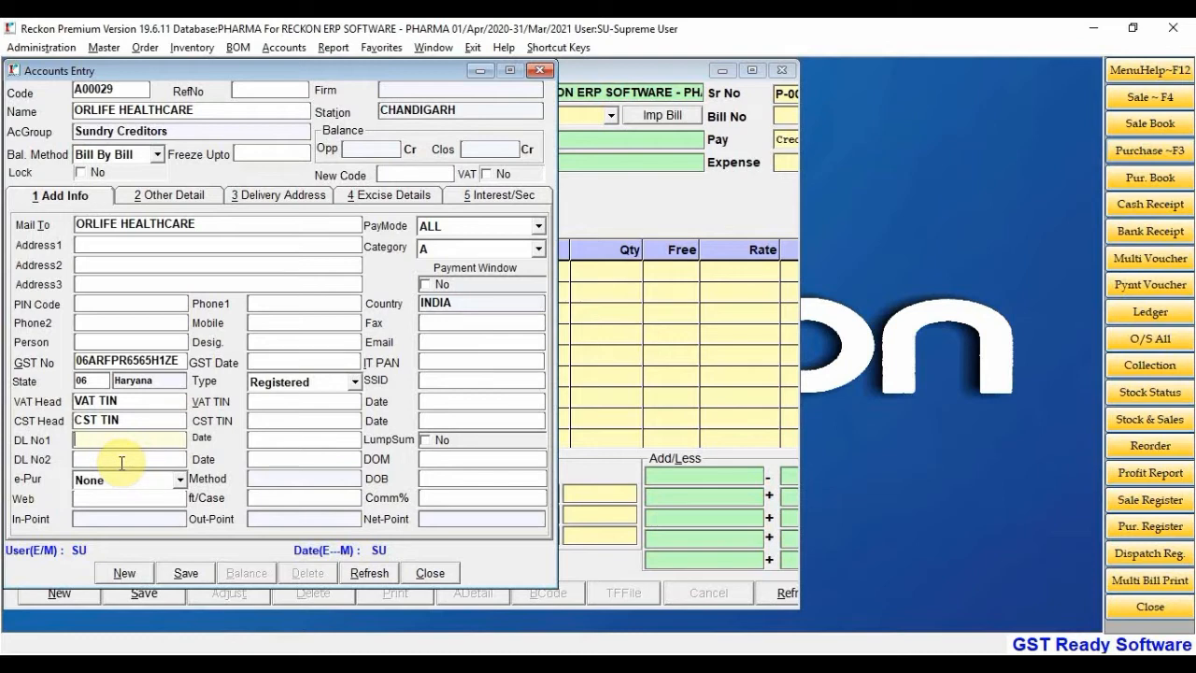
{"action": "left_click", "coordinate": [181, 481]}
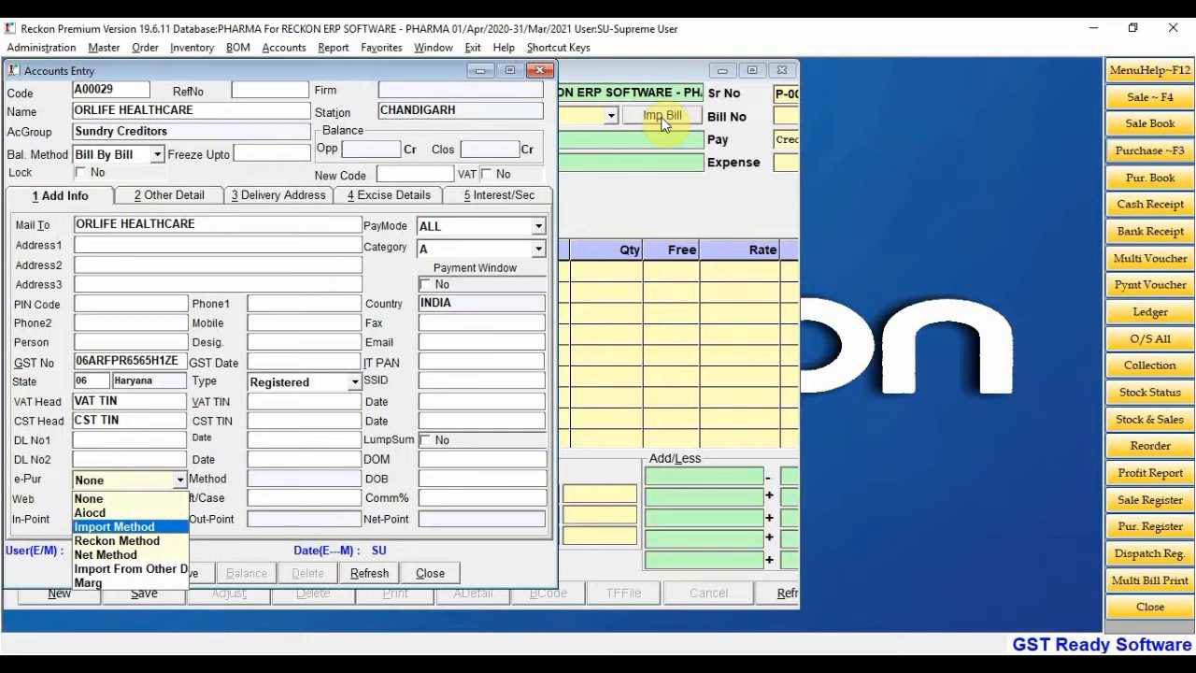
Set e-Pur to Import Method, close the Import Method Help list unused, and go to Email
{"action": "left_click", "coordinate": [121, 527]}
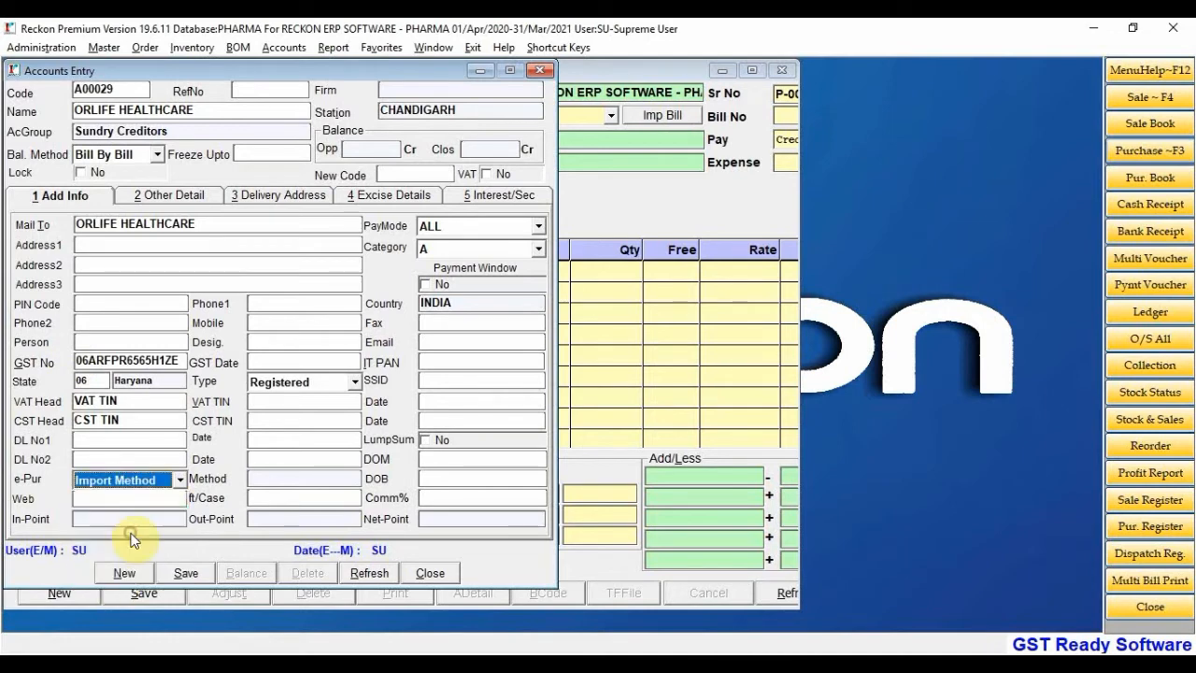
{"action": "left_click", "coordinate": [287, 481]}
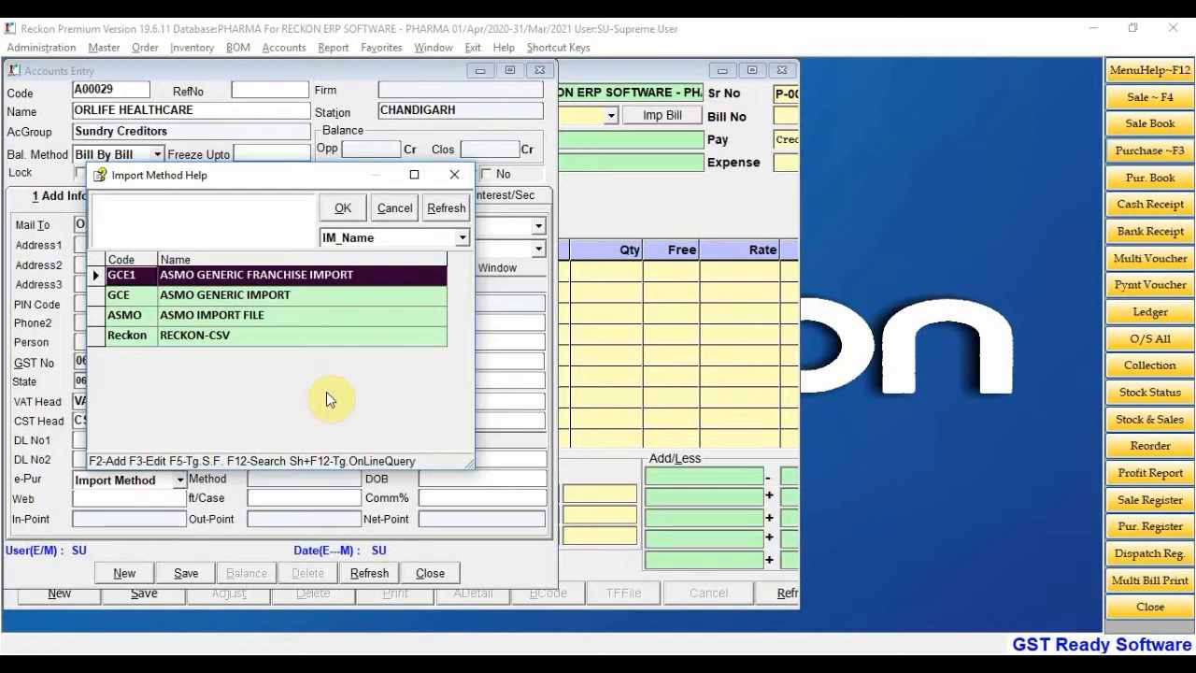
{"action": "left_click", "coordinate": [394, 208]}
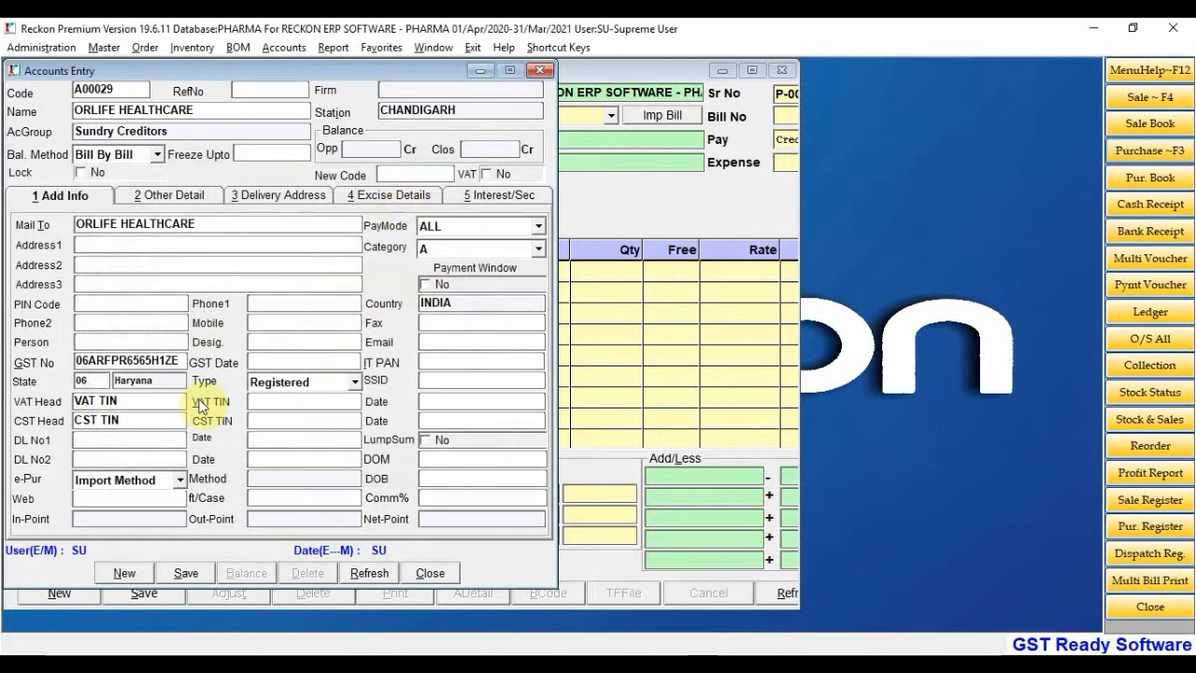
{"action": "left_click", "coordinate": [440, 340]}
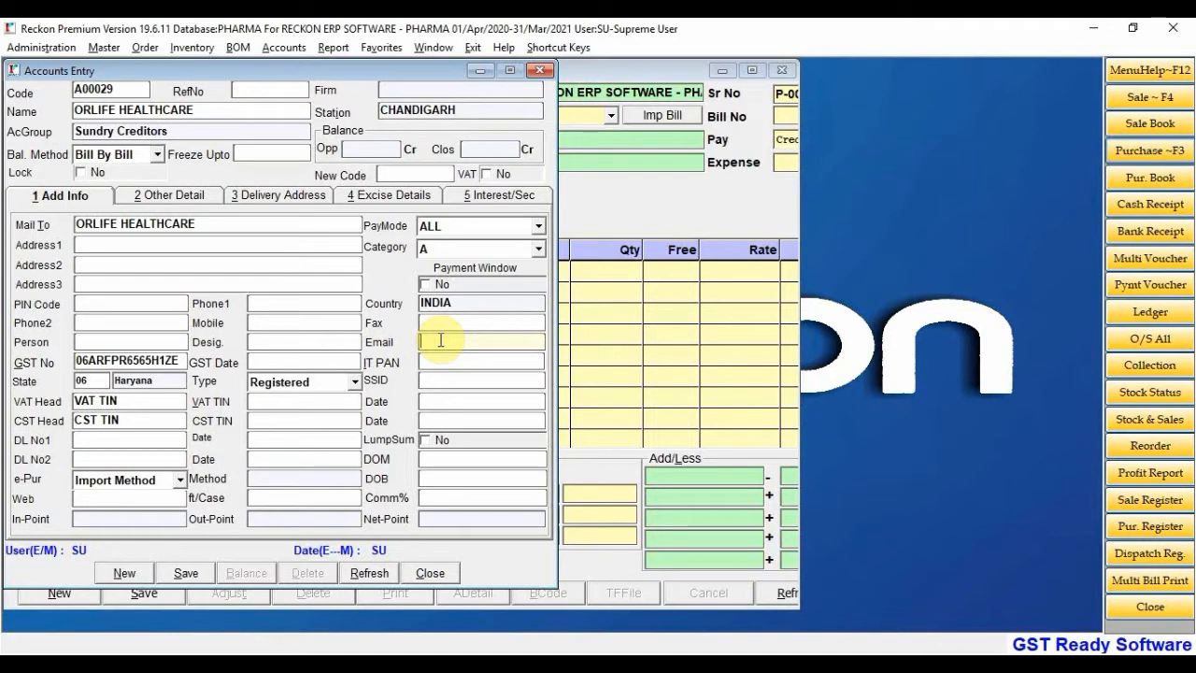
Review Other Detail, leaving Sales Man empty and cash/credit as BOTH, up to Due Days
{"action": "left_click", "coordinate": [190, 198]}
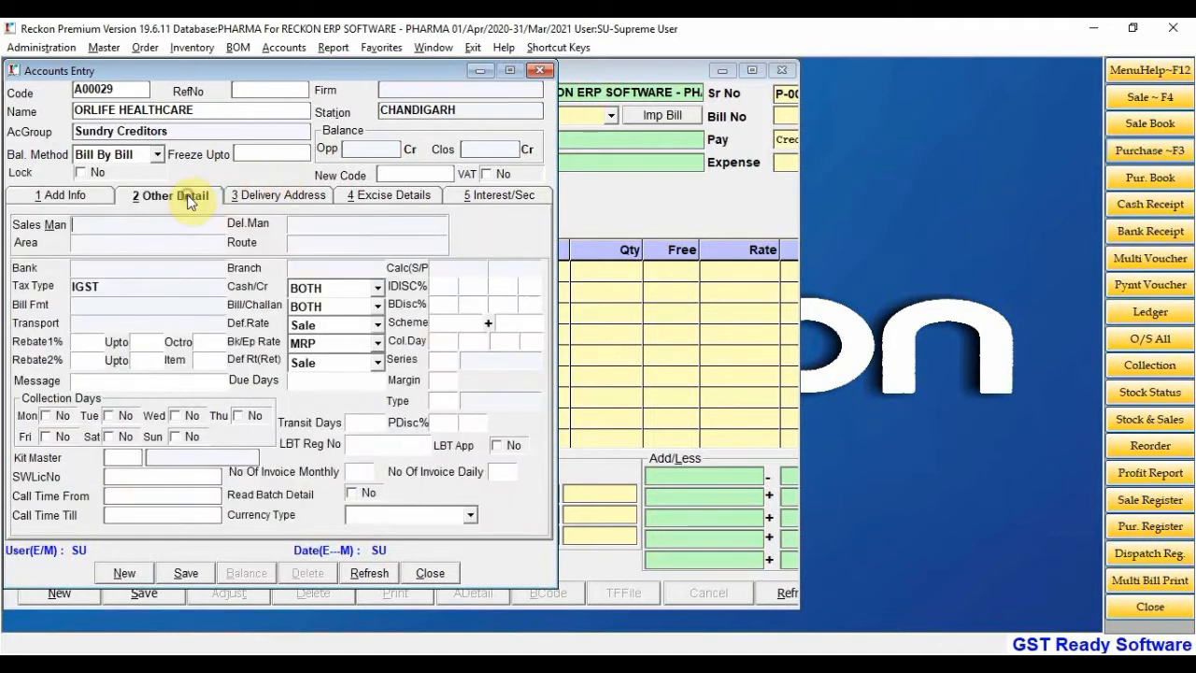
{"action": "left_click", "coordinate": [108, 224]}
{"action": "double_click", "coordinate": [107, 224]}
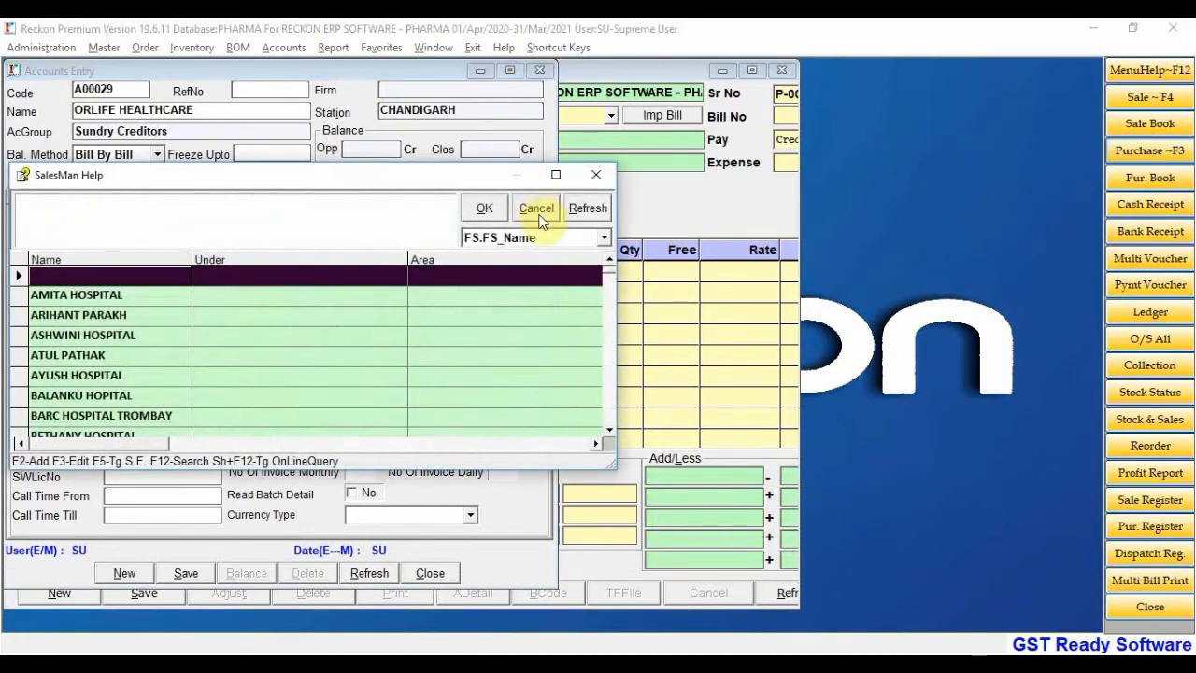
{"action": "left_click", "coordinate": [537, 208]}
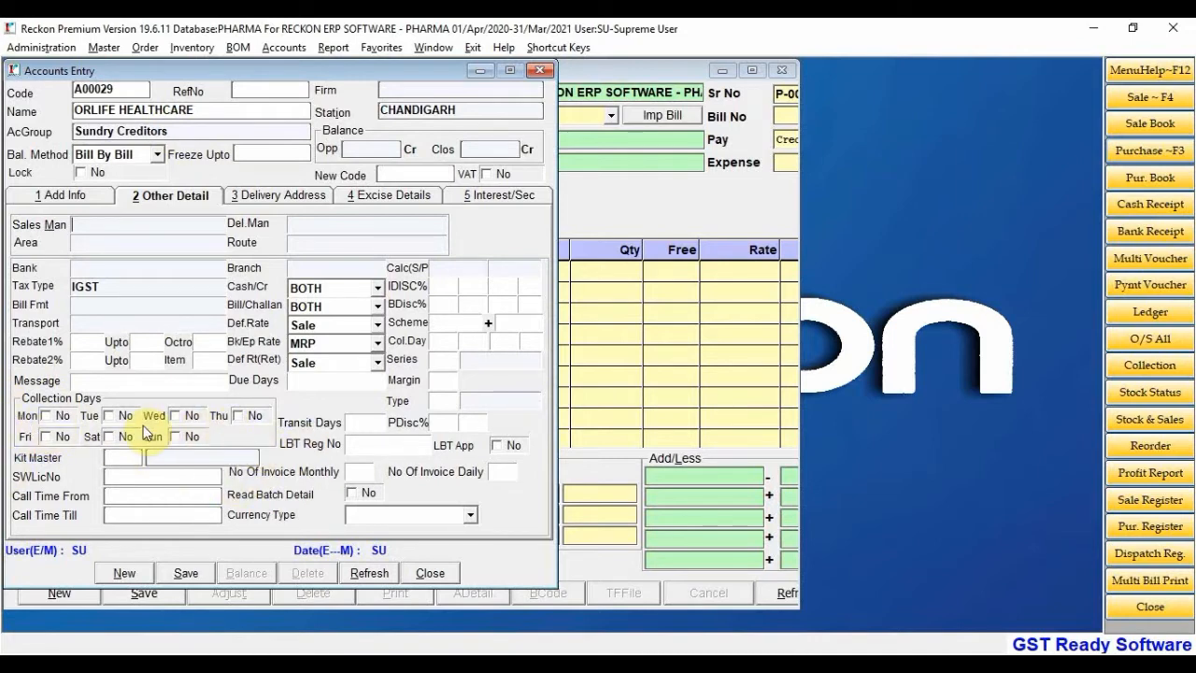
{"action": "left_click", "coordinate": [322, 293]}
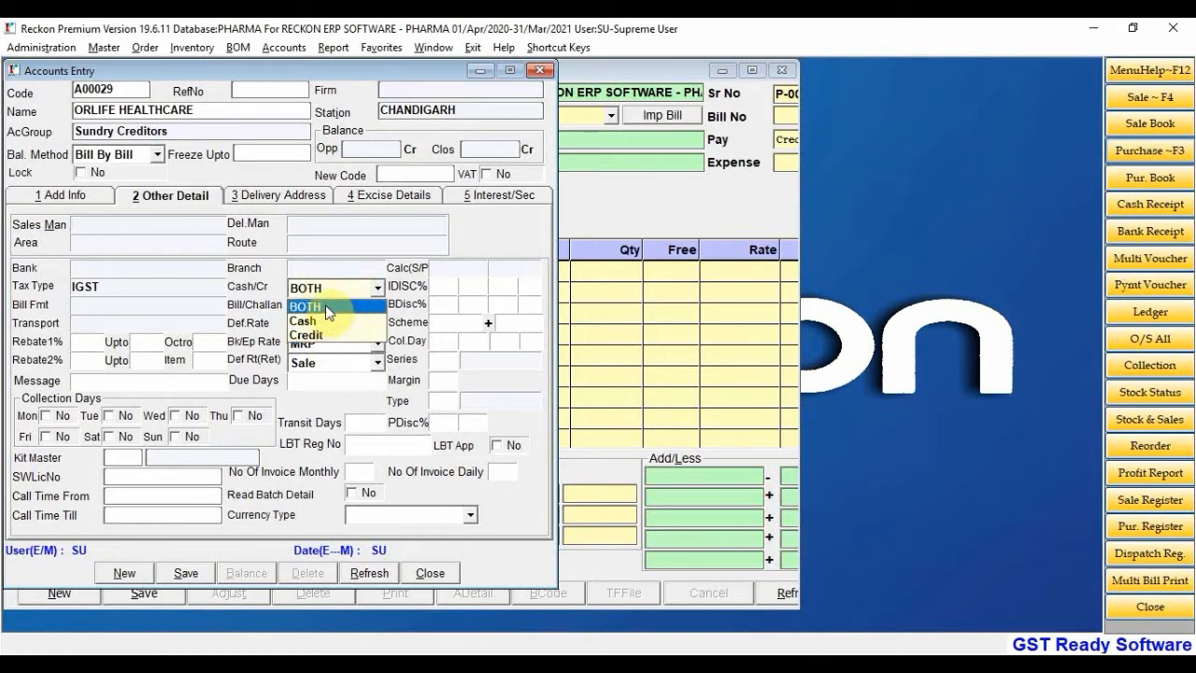
{"action": "left_click", "coordinate": [325, 305]}
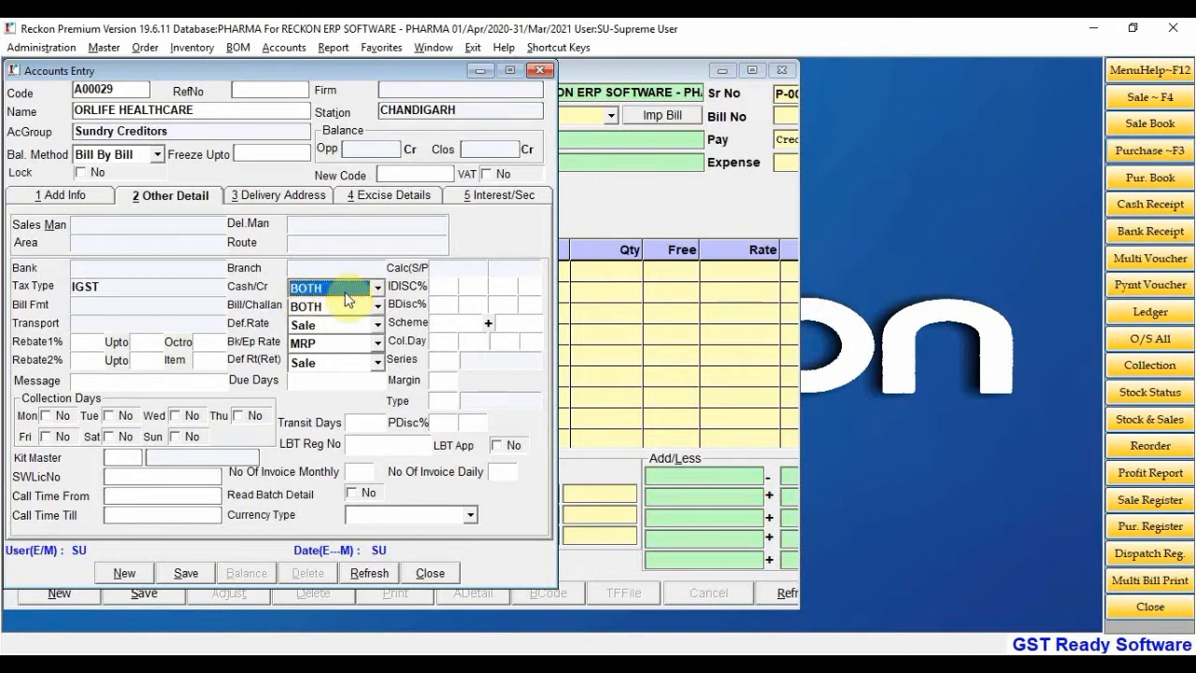
{"action": "left_click", "coordinate": [324, 306]}
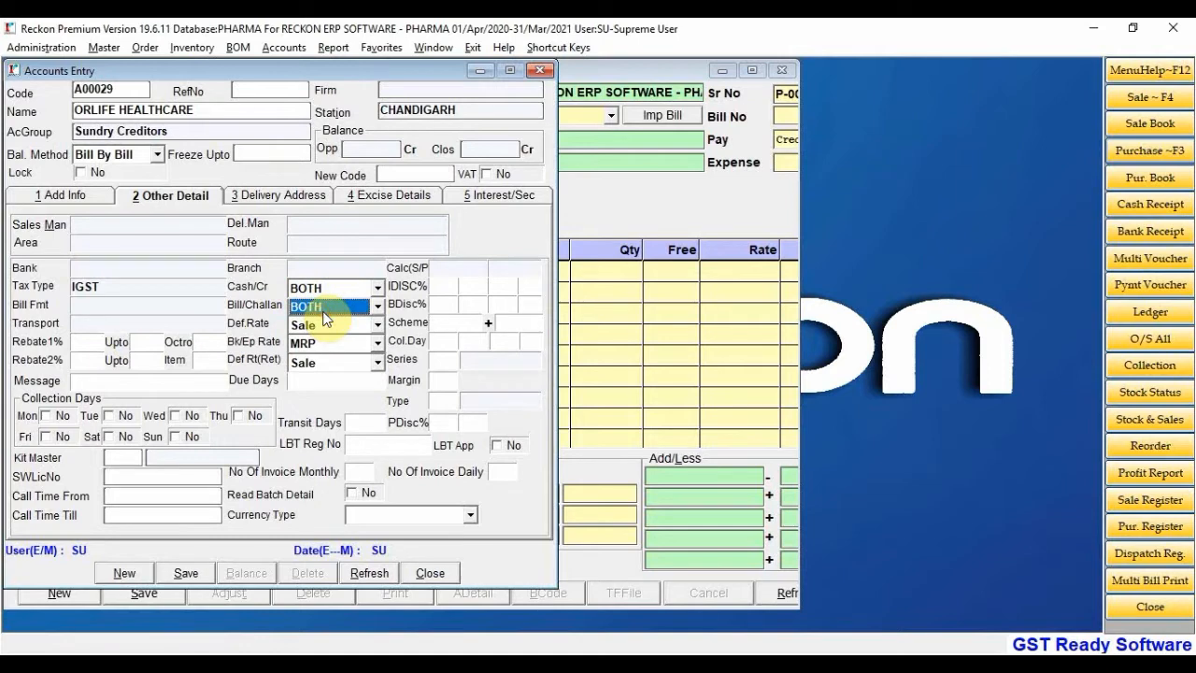
{"action": "left_click", "coordinate": [319, 385]}
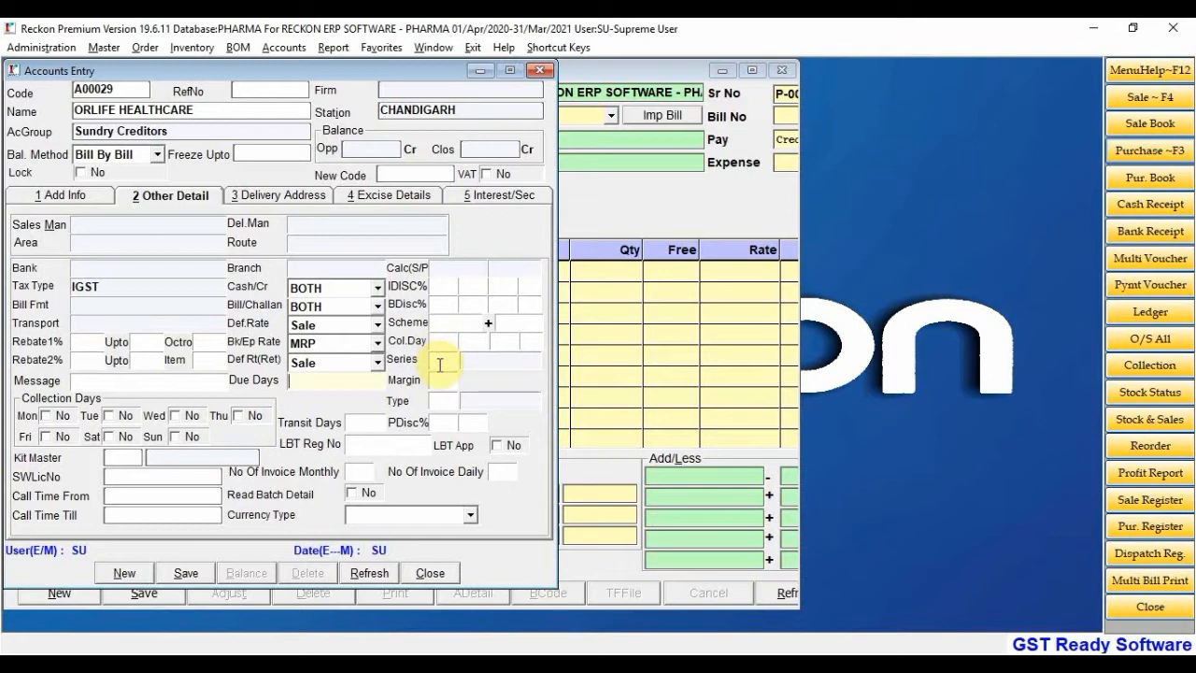
Check the Delivery Address and Interest/Sec details, then save and close ORLIFE HEALTHCARE
{"action": "left_click", "coordinate": [270, 198]}
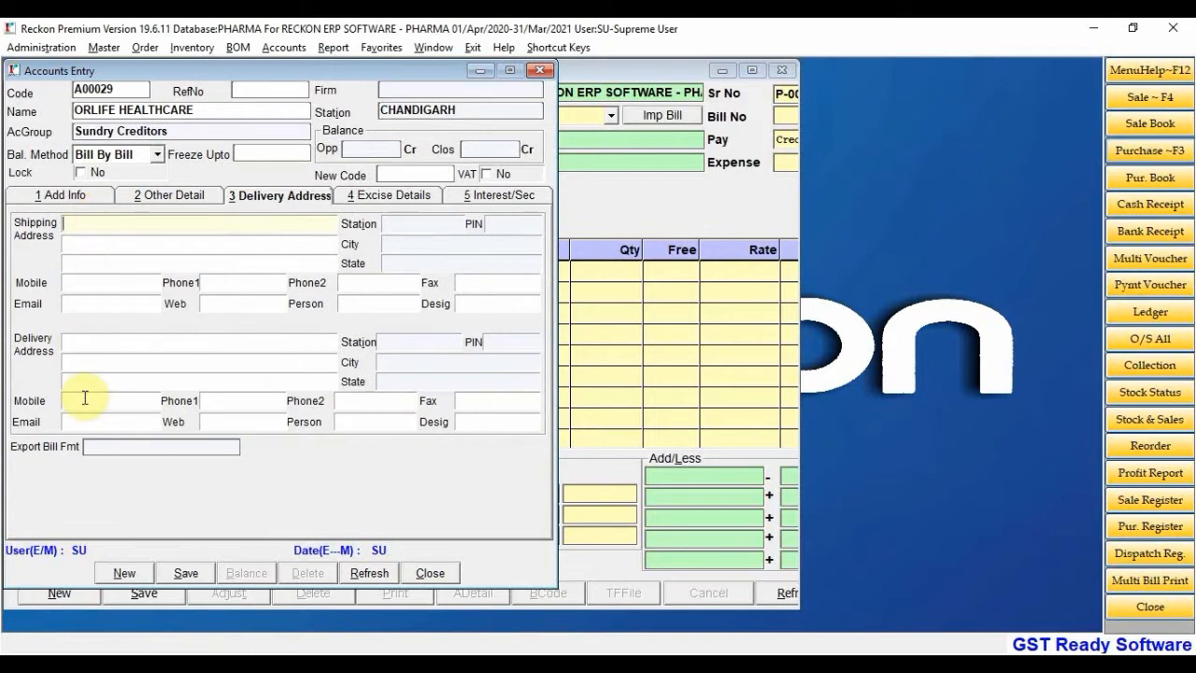
{"action": "left_click", "coordinate": [481, 201]}
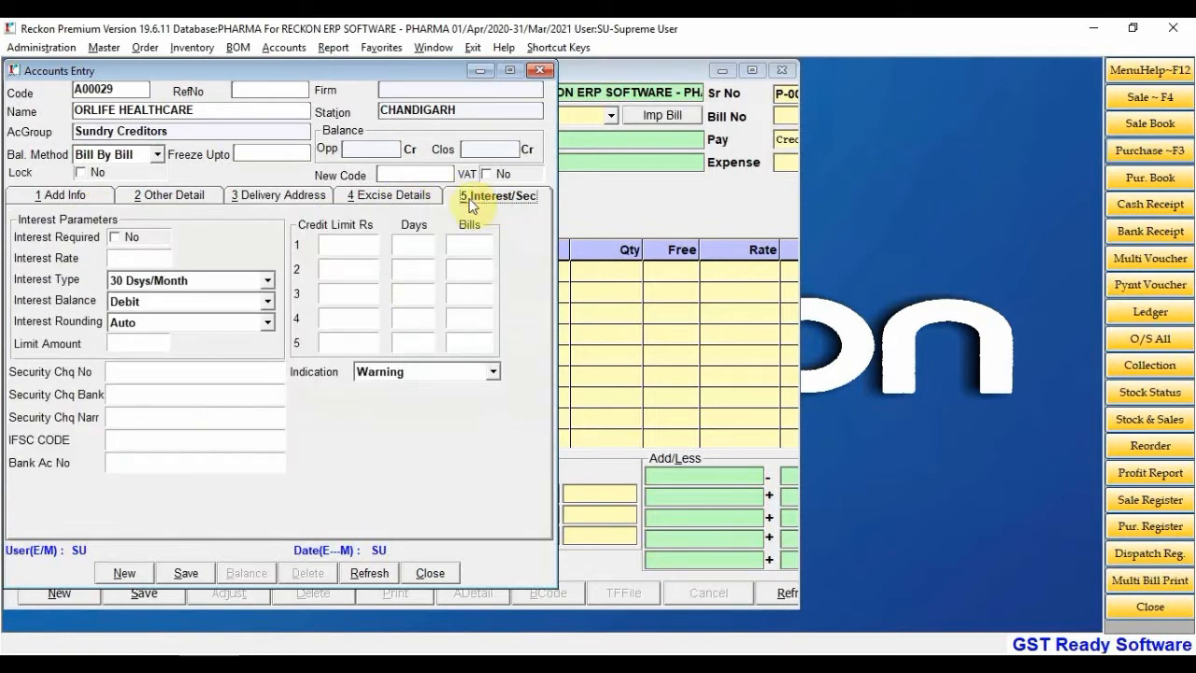
{"action": "left_click", "coordinate": [355, 242]}
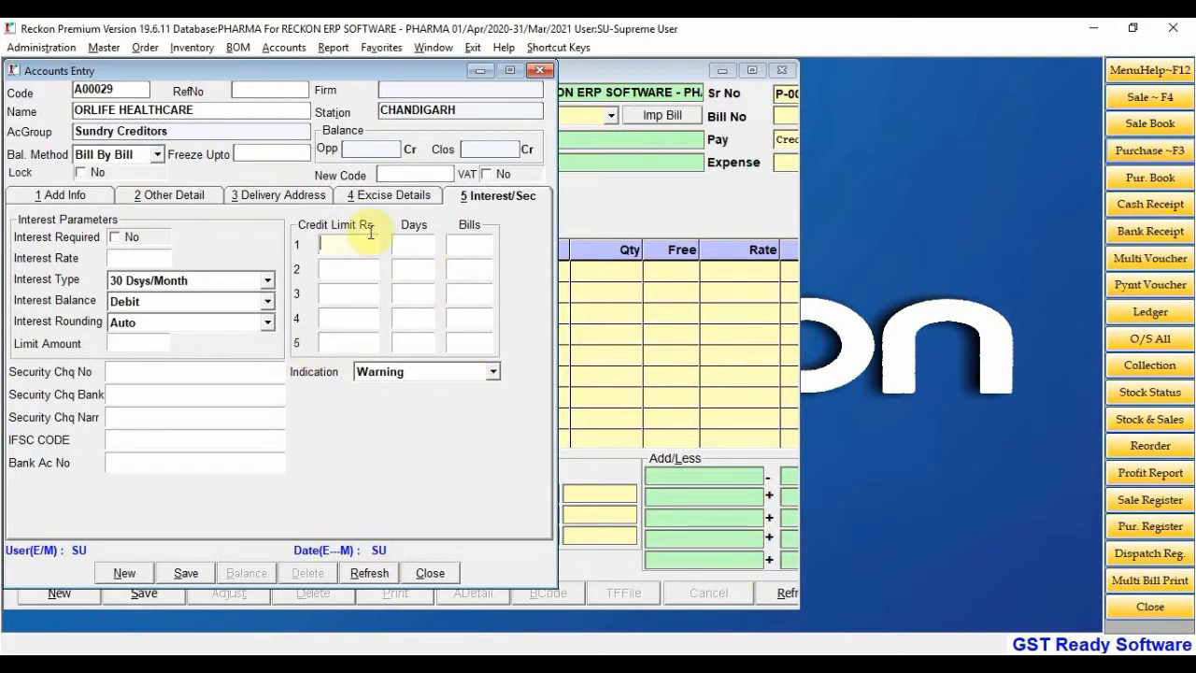
{"action": "left_click", "coordinate": [186, 573]}
{"action": "left_click", "coordinate": [429, 572]}
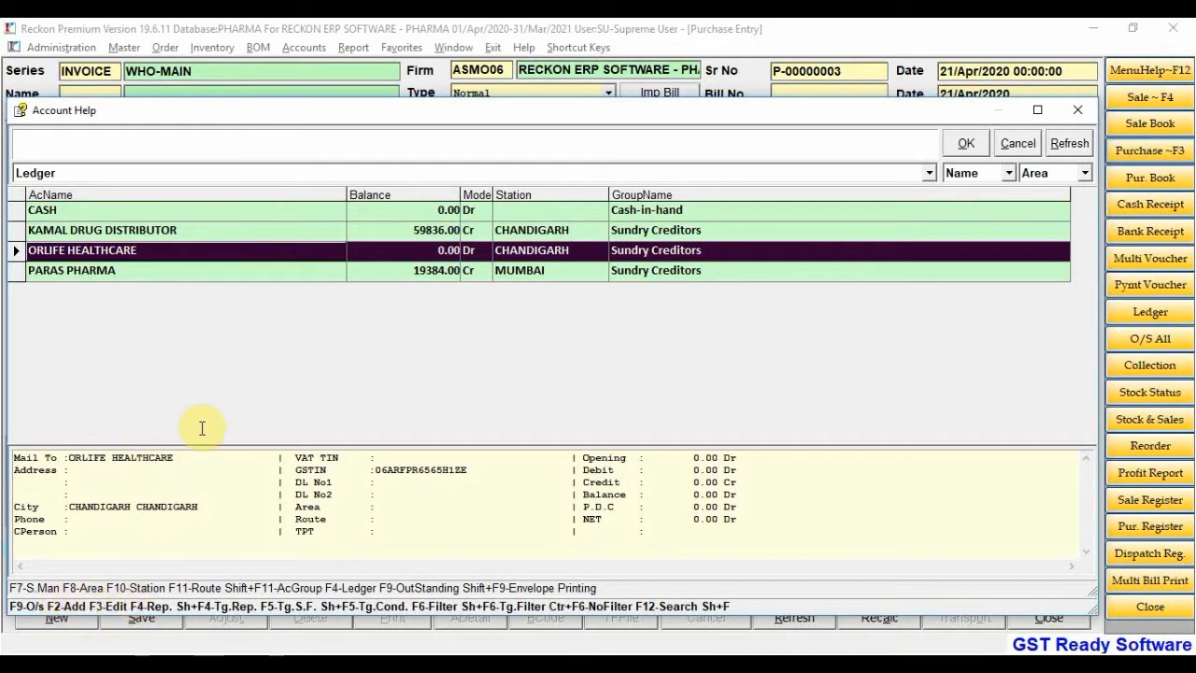
Edit ORLIFE HEALTHCARE with F3, fill in its two address lines, save and close
{"action": "key", "text": "F3"}
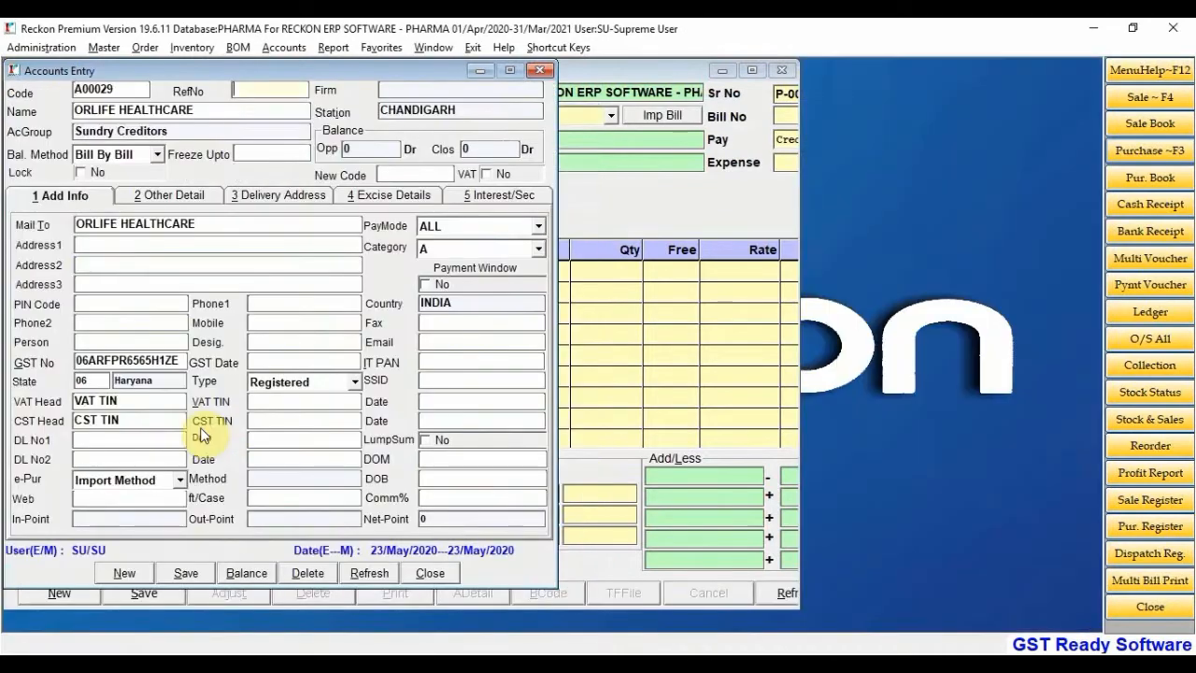
{"action": "left_click", "coordinate": [113, 245]}
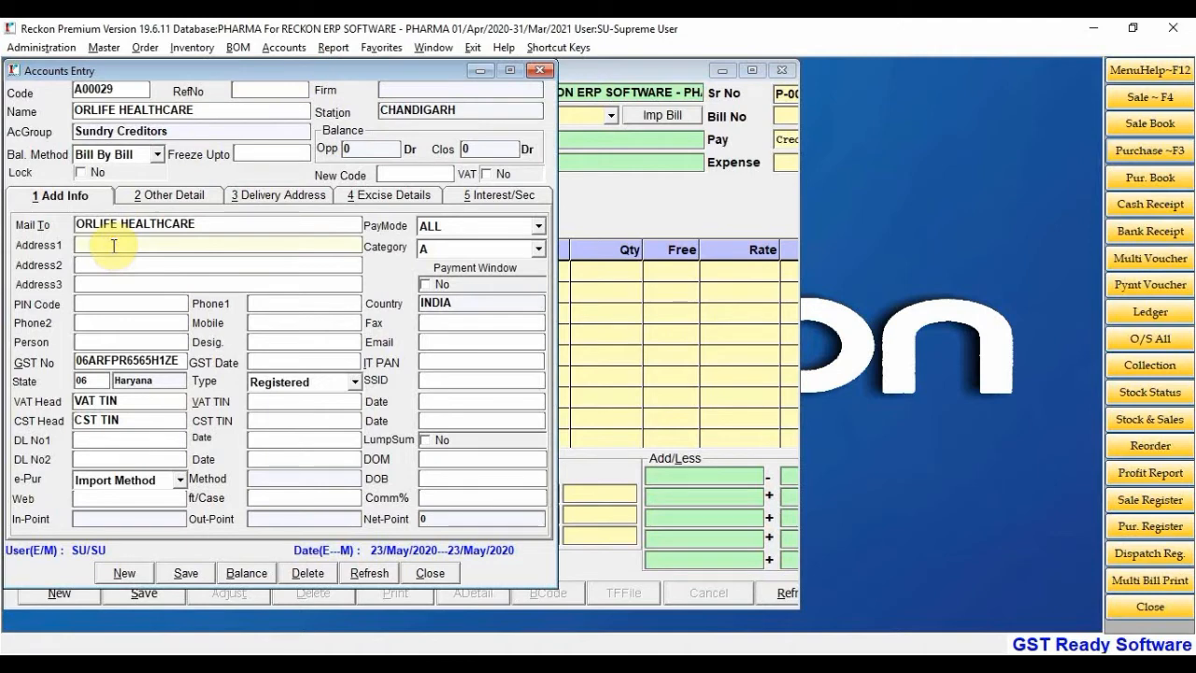
{"action": "key", "text": "Return"}
{"action": "key", "text": "Return"}
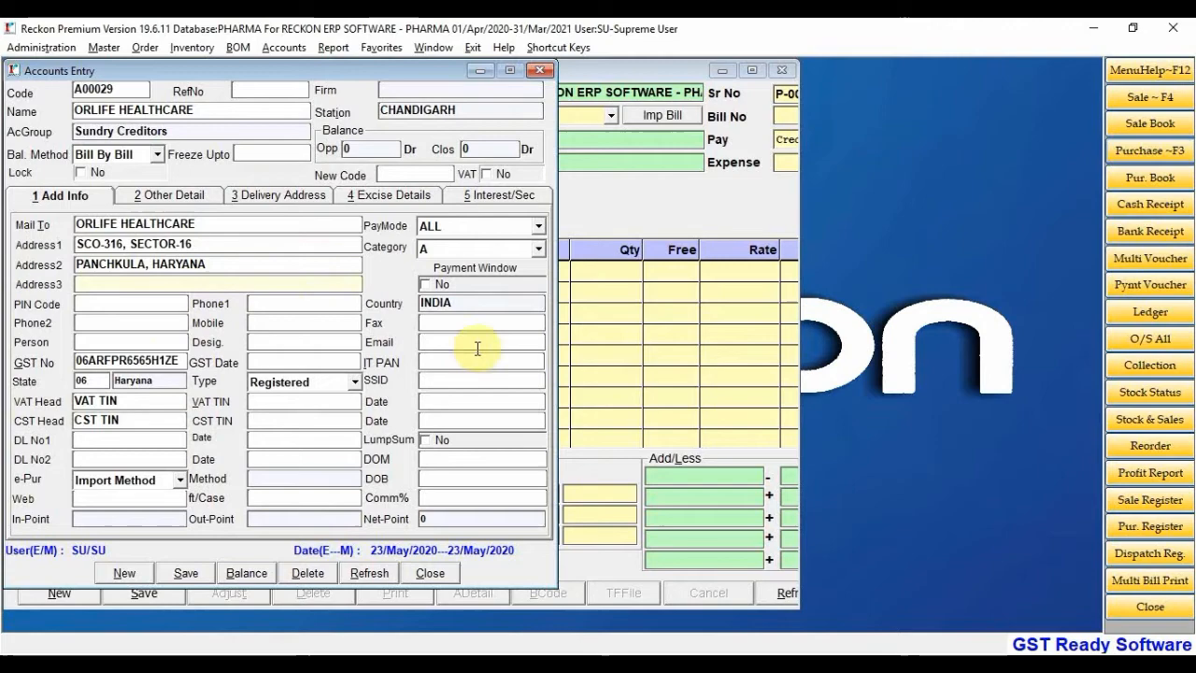
{"action": "left_click", "coordinate": [190, 572]}
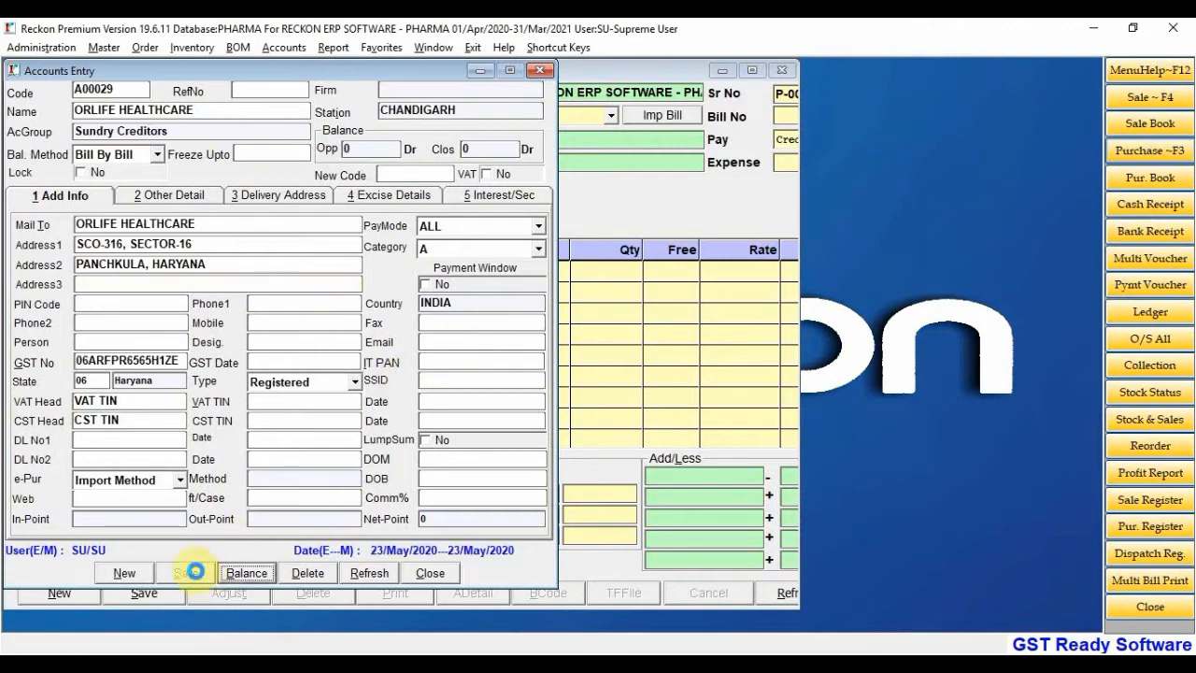
{"action": "left_click", "coordinate": [429, 573]}
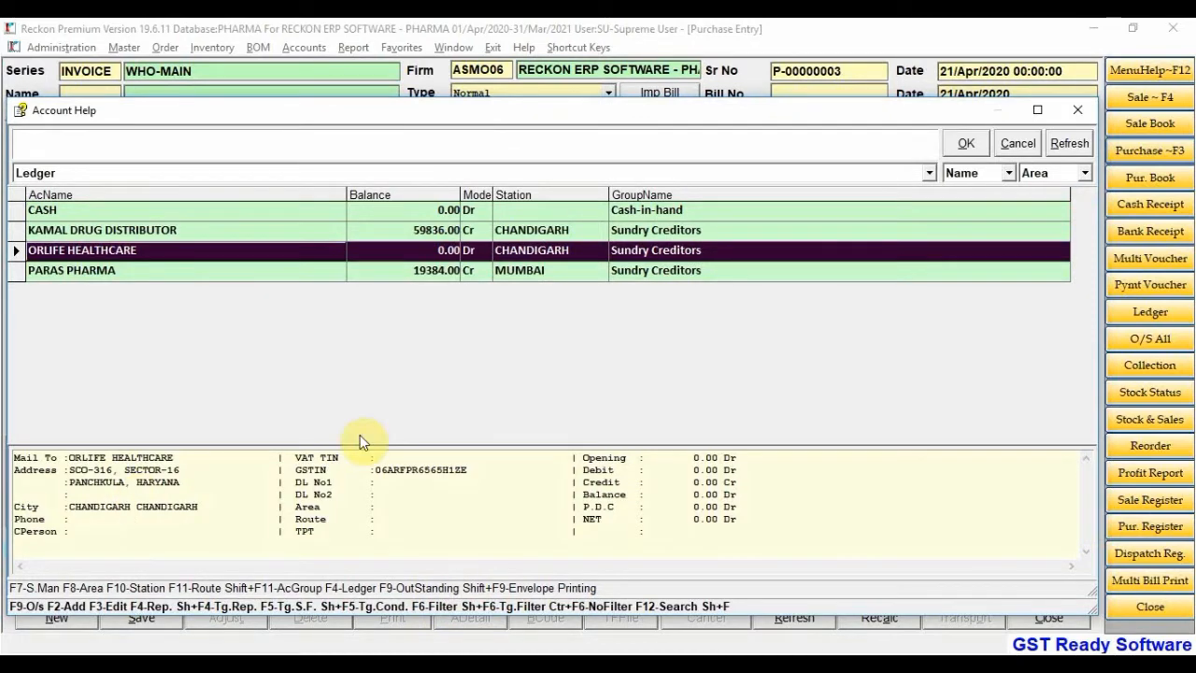
Choose ORLIFE HEALTHCARE as supplier with Normal bill type, dismissing the Imp Bill licence-key message
{"action": "key", "text": "Return"}
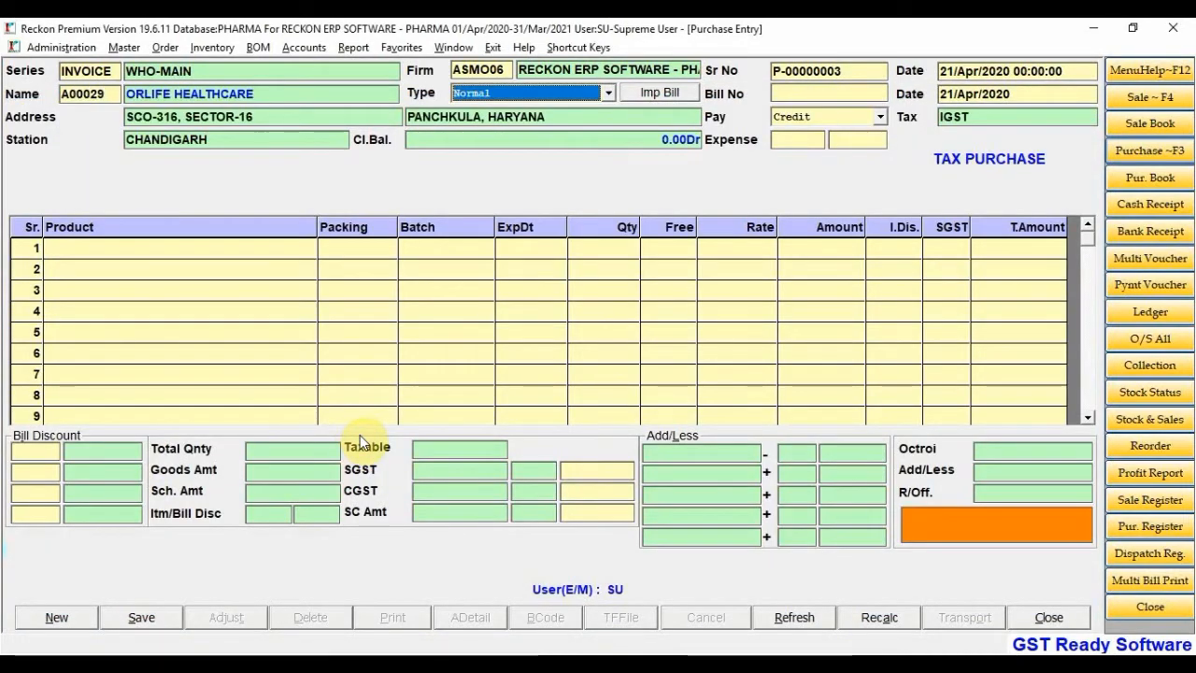
{"action": "left_click", "coordinate": [560, 96]}
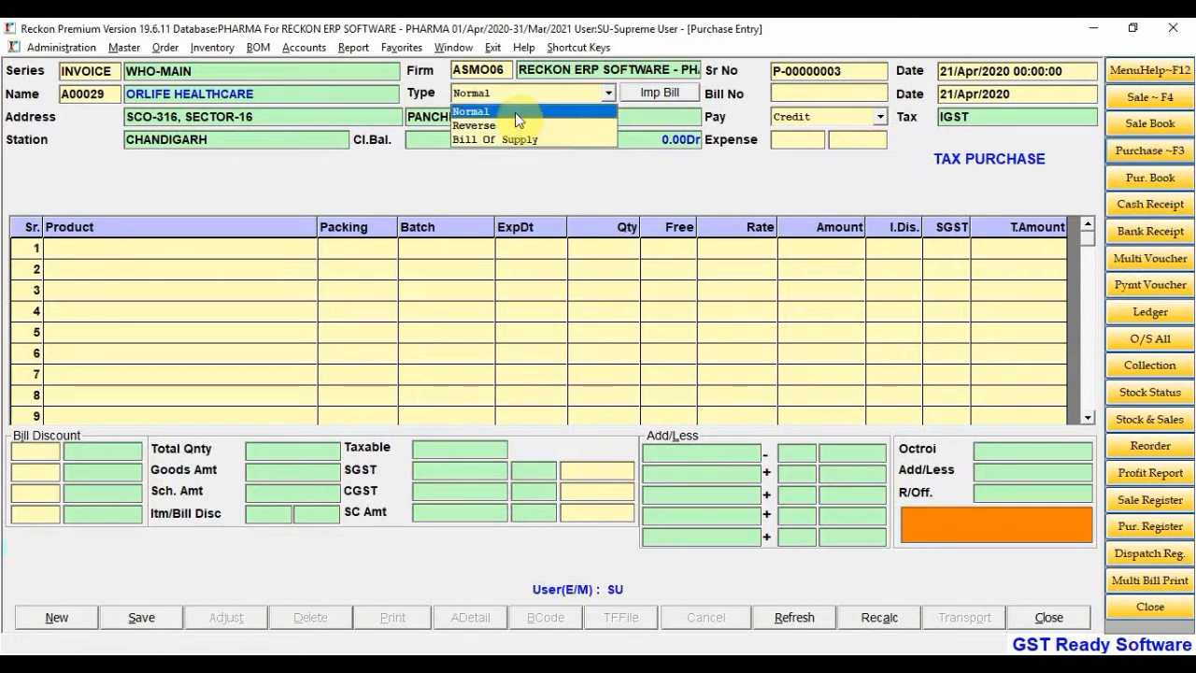
{"action": "left_click", "coordinate": [515, 111]}
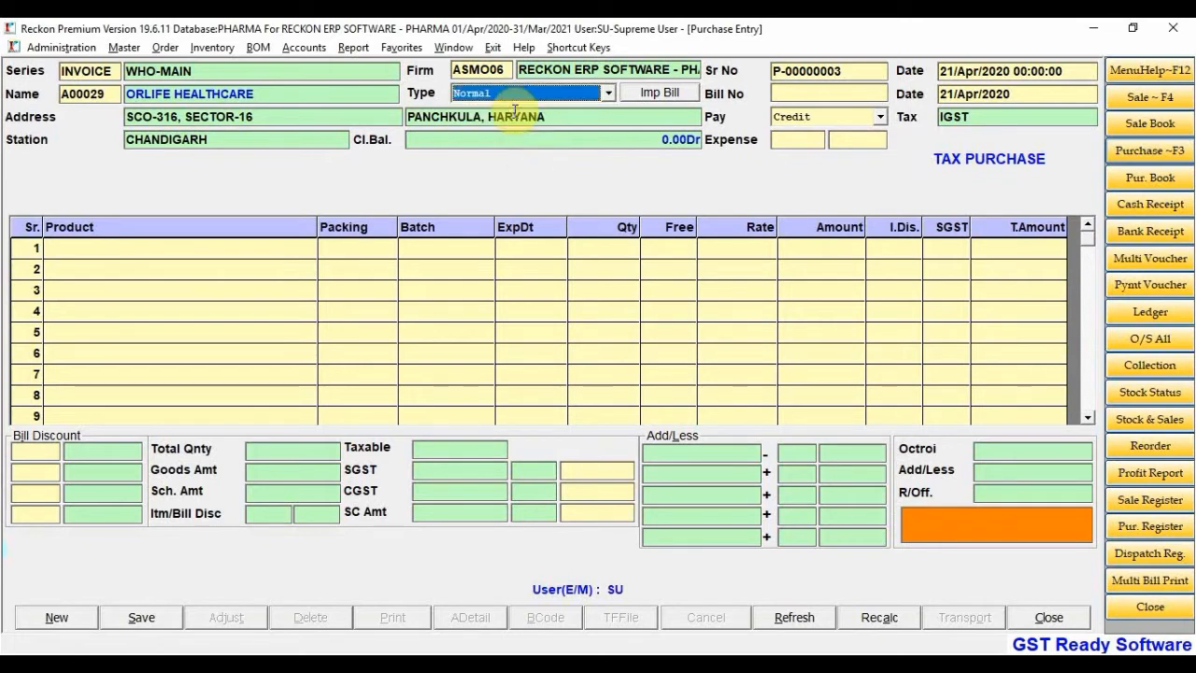
{"action": "left_click", "coordinate": [670, 93]}
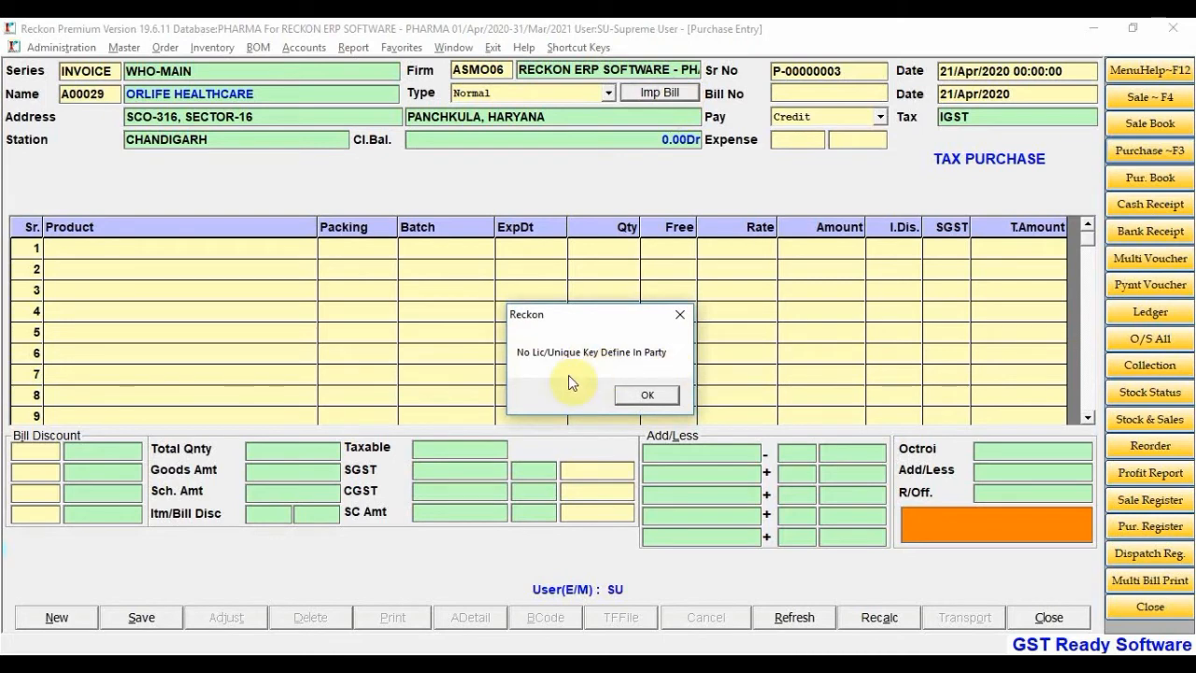
{"action": "left_click", "coordinate": [644, 396]}
Enter the supplier's bill number dated 19-4-20, keeping Credit as payment mode
{"action": "left_click", "coordinate": [802, 92]}
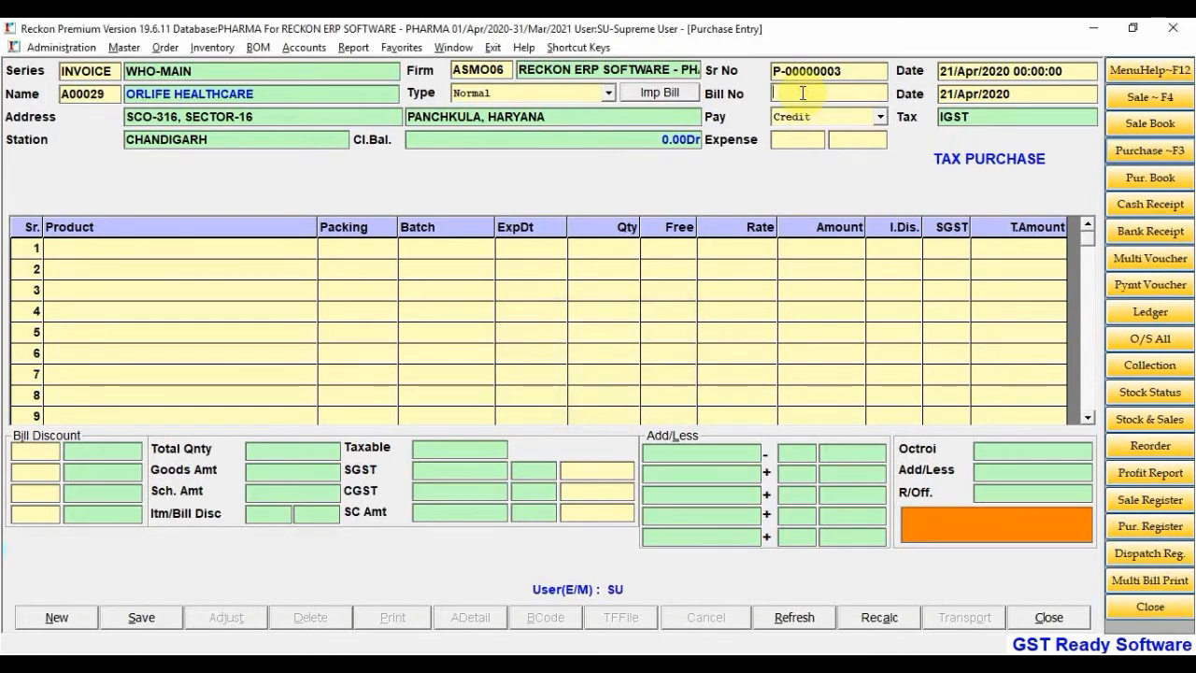
{"action": "type", "text": "25452"}
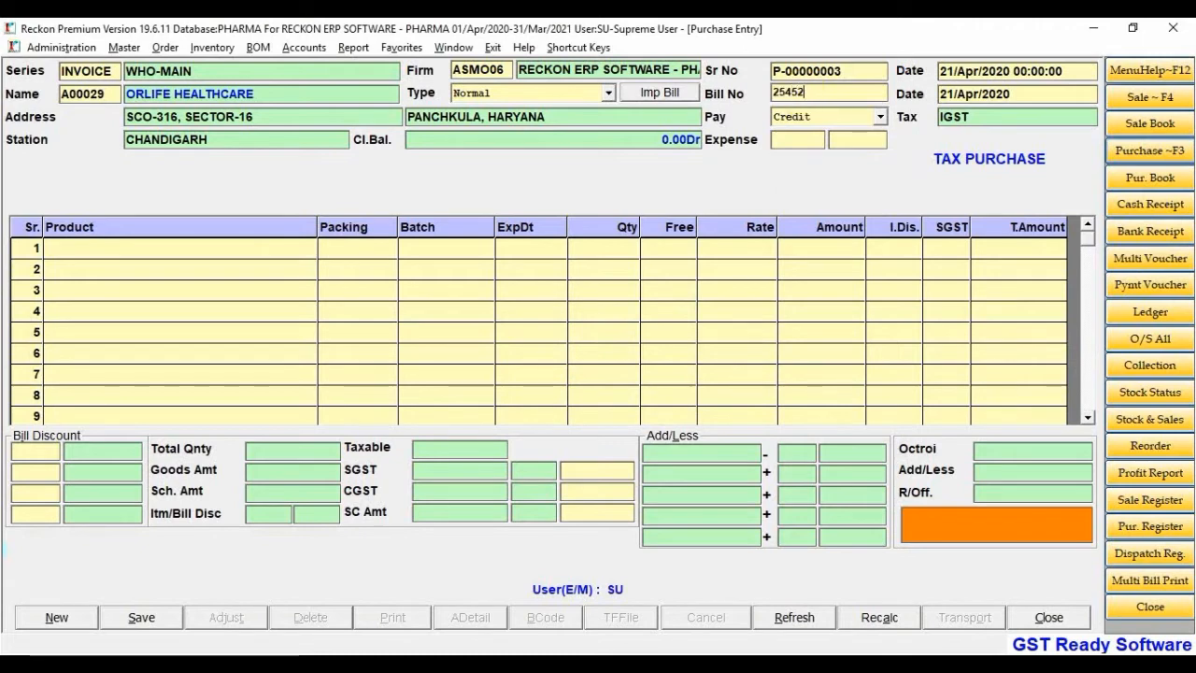
{"action": "type", "text": "1"}
{"action": "key", "text": "Return"}
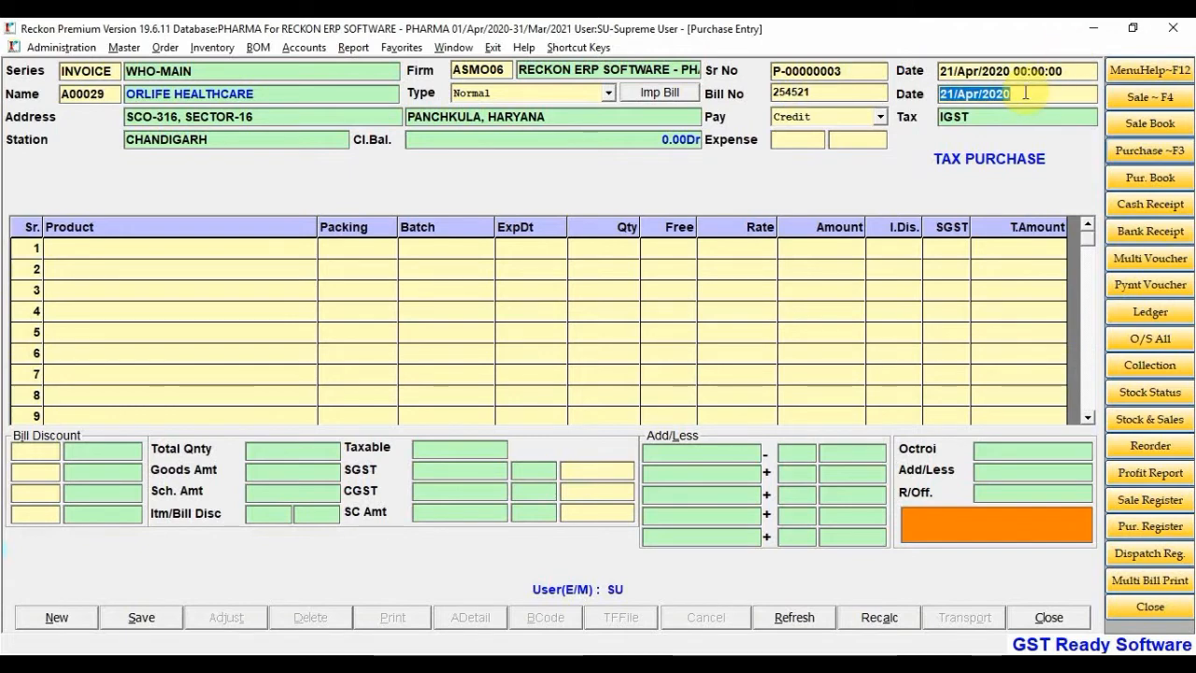
{"action": "type", "text": "19-"}
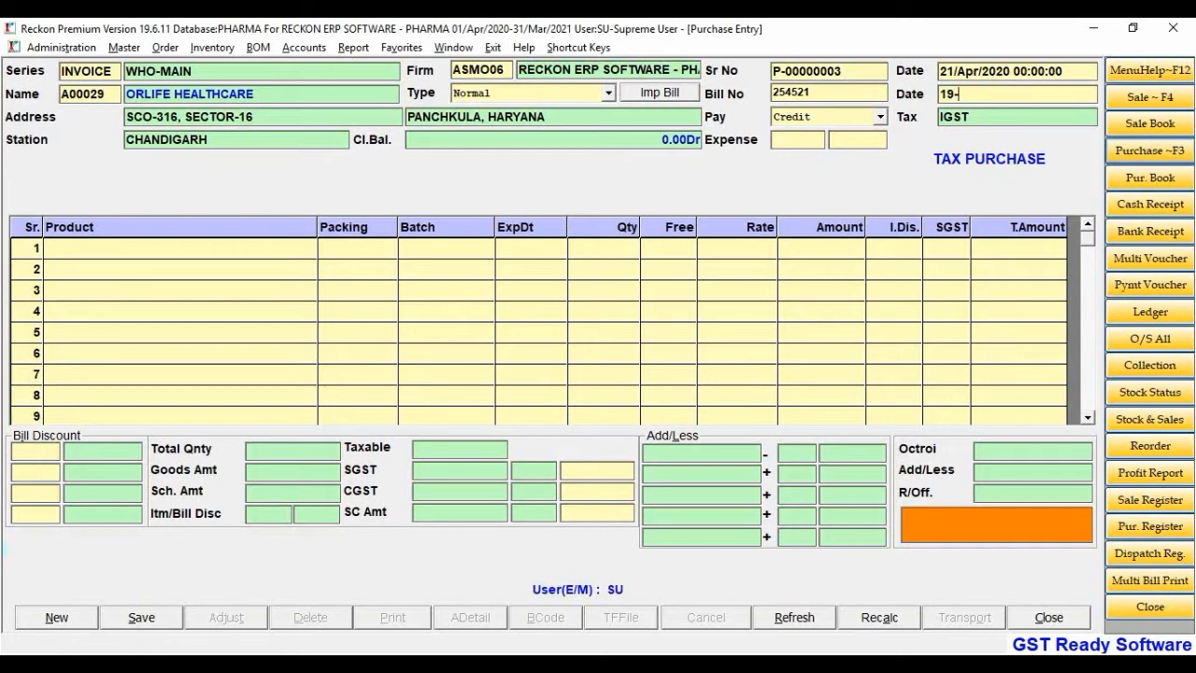
{"action": "type", "text": "4-20"}
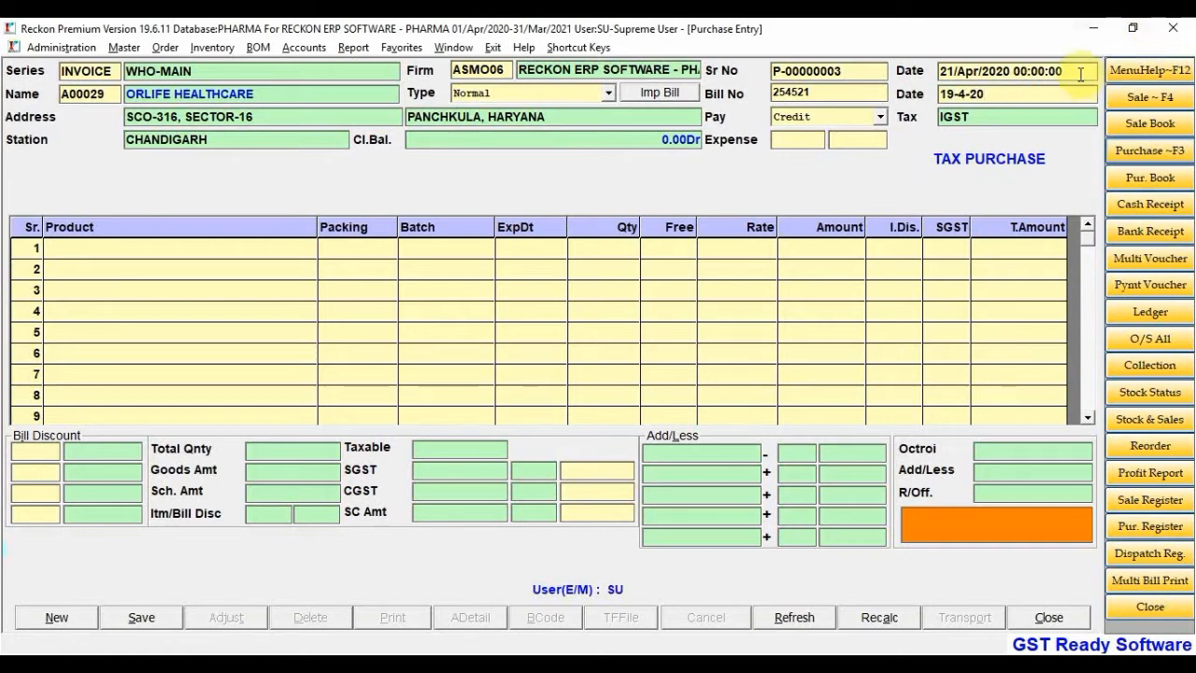
{"action": "key", "text": "Return"}
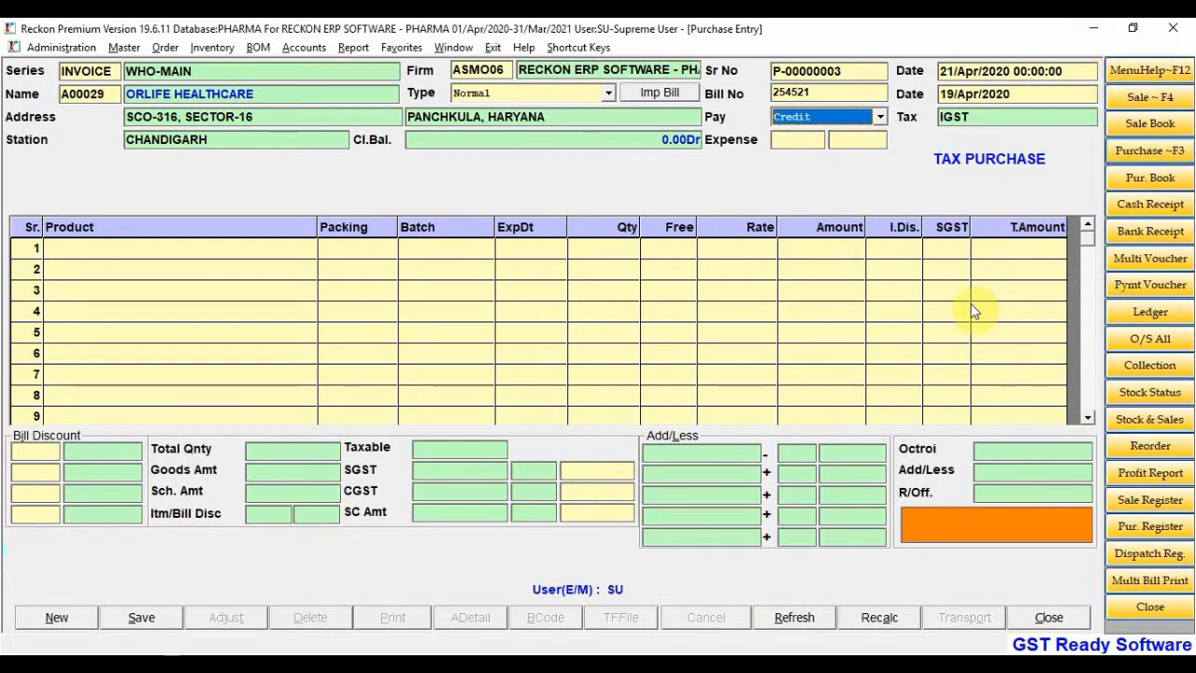
{"action": "key", "text": "Return"}
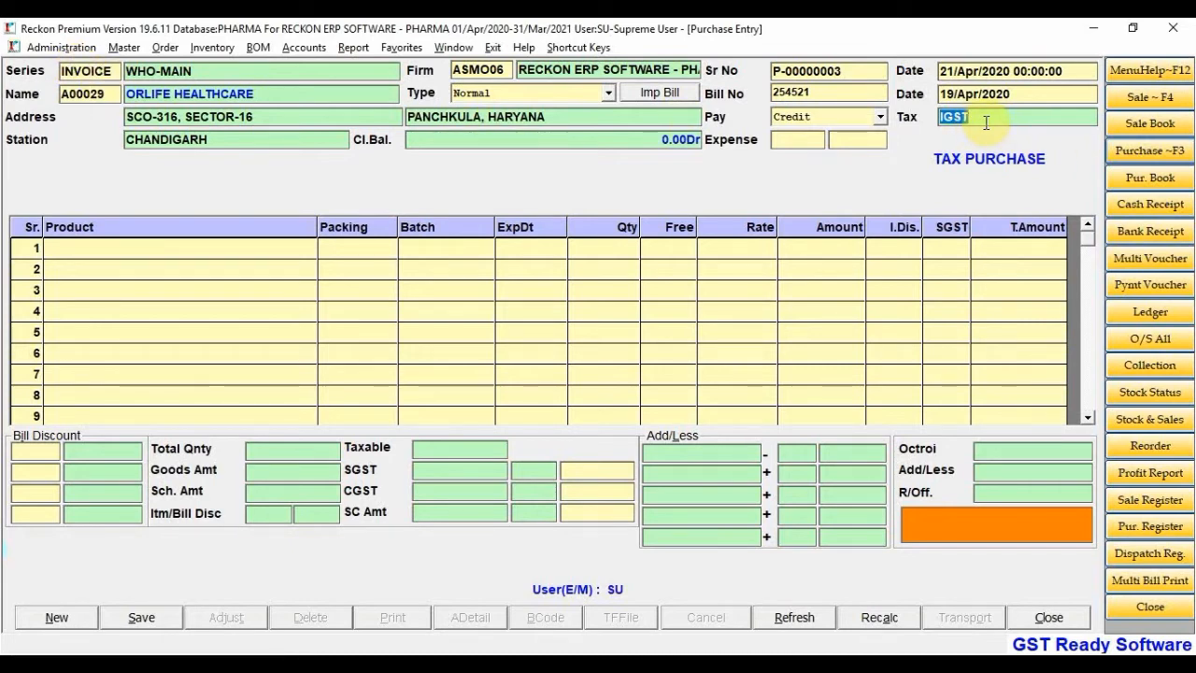
Keep IGST, move to the first product line, and list items starting with 'e'
{"action": "left_click", "coordinate": [807, 141]}
{"action": "key", "text": "Return"}
{"action": "type", "text": "e"}
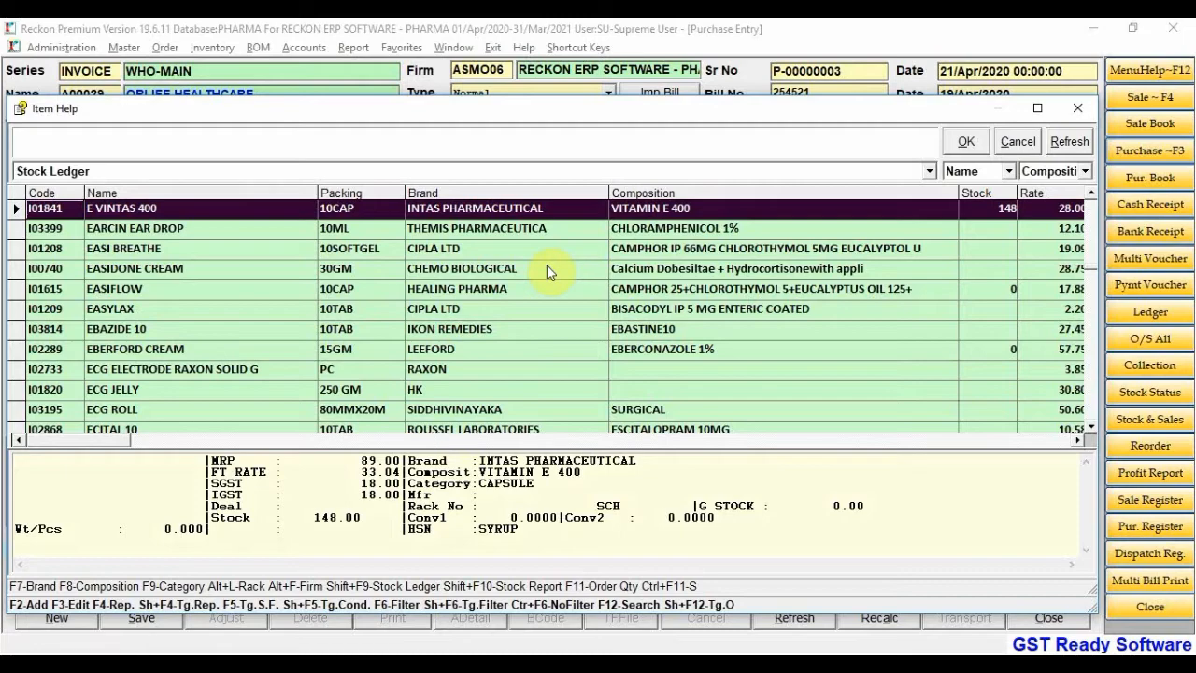
Add E VINTAS 400 to row 1 and review the previous purchase's bill date and entry number
{"action": "key", "text": "Return"}
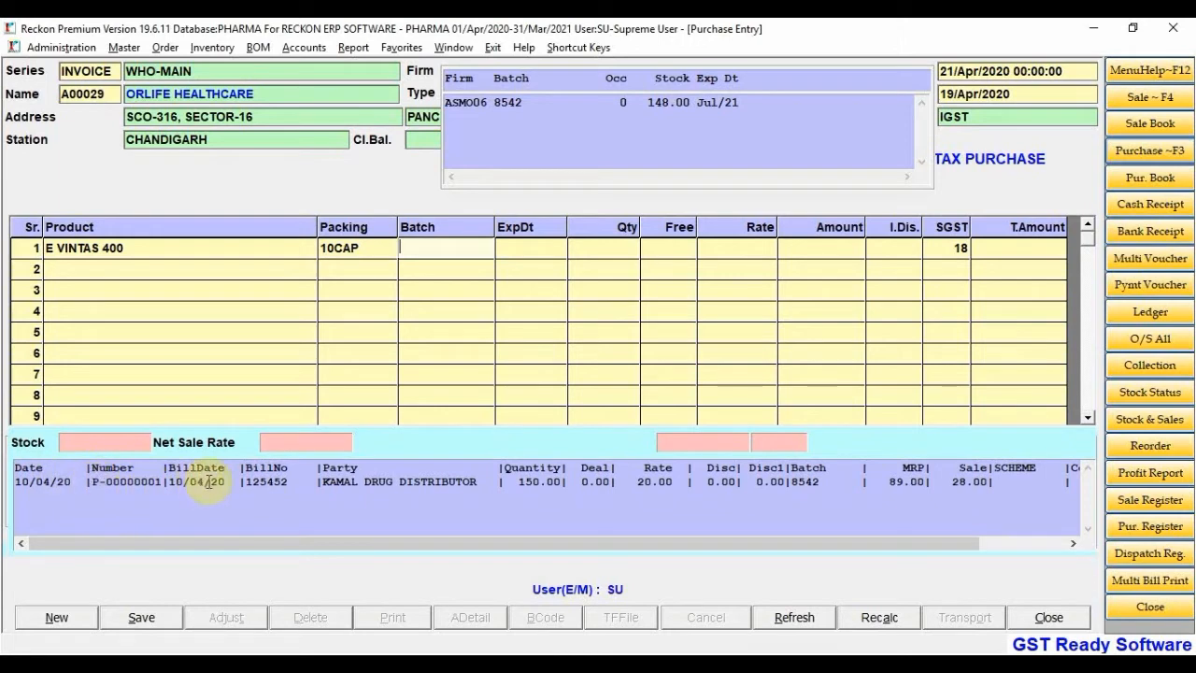
{"action": "left_click_drag", "start_coordinate": [168, 482], "coordinate": [287, 484]}
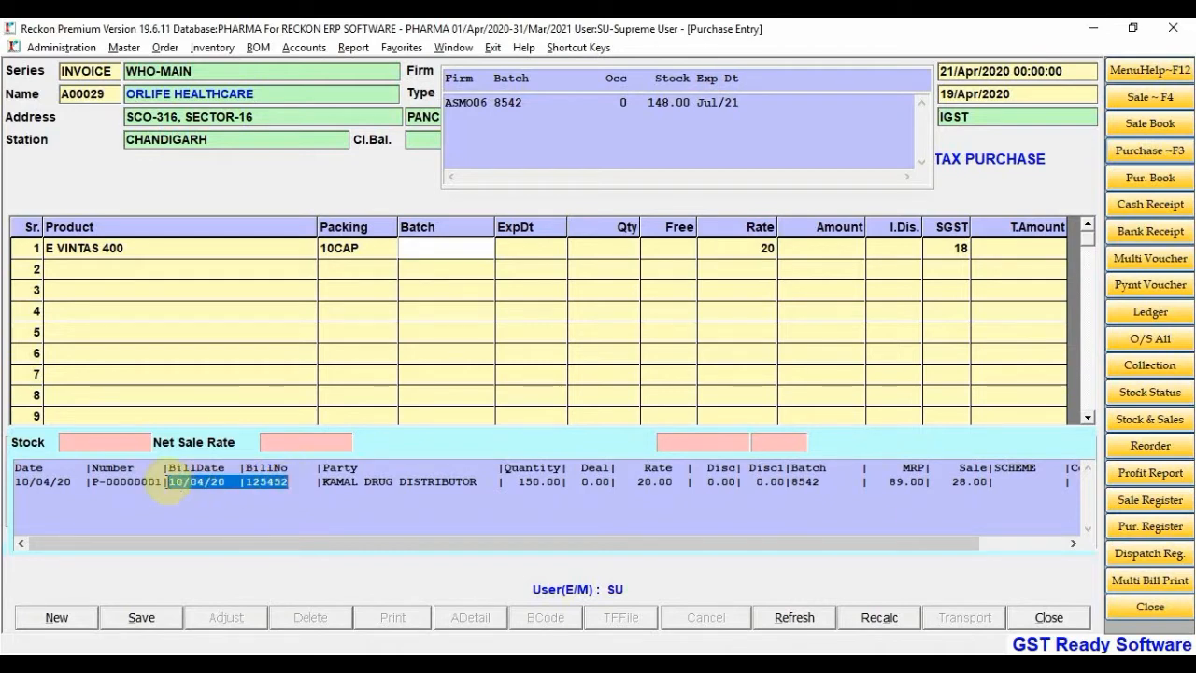
{"action": "left_click_drag", "start_coordinate": [163, 483], "coordinate": [46, 482]}
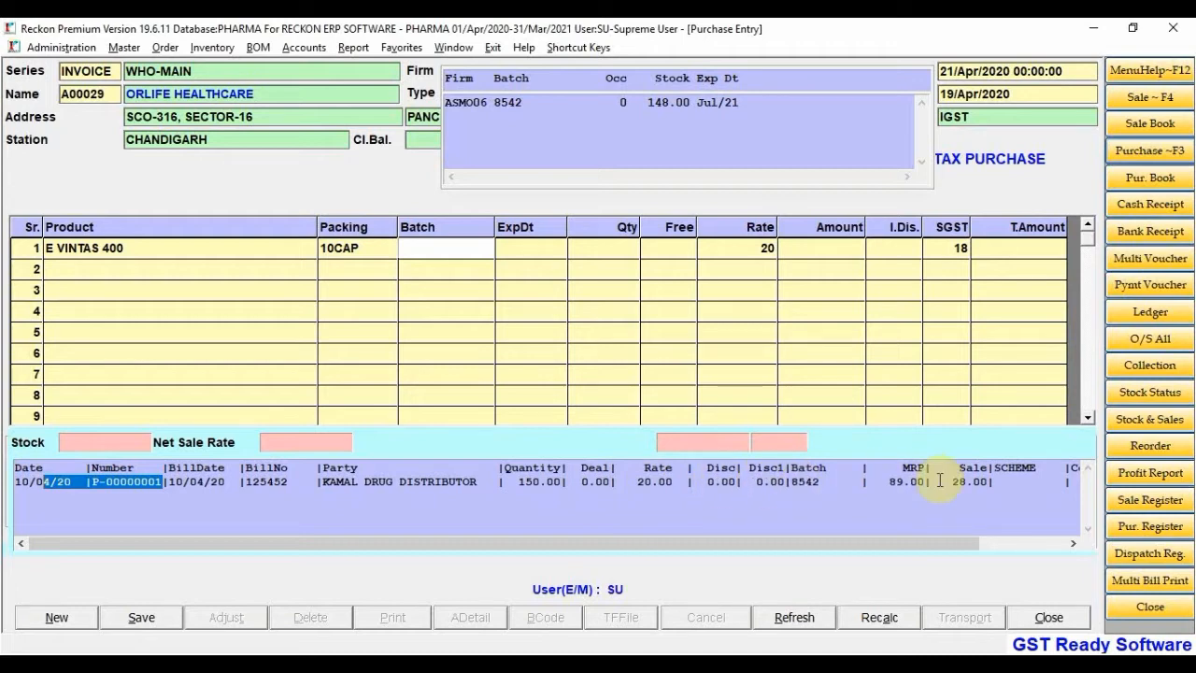
{"action": "left_click_drag", "start_coordinate": [908, 542], "coordinate": [998, 542]}
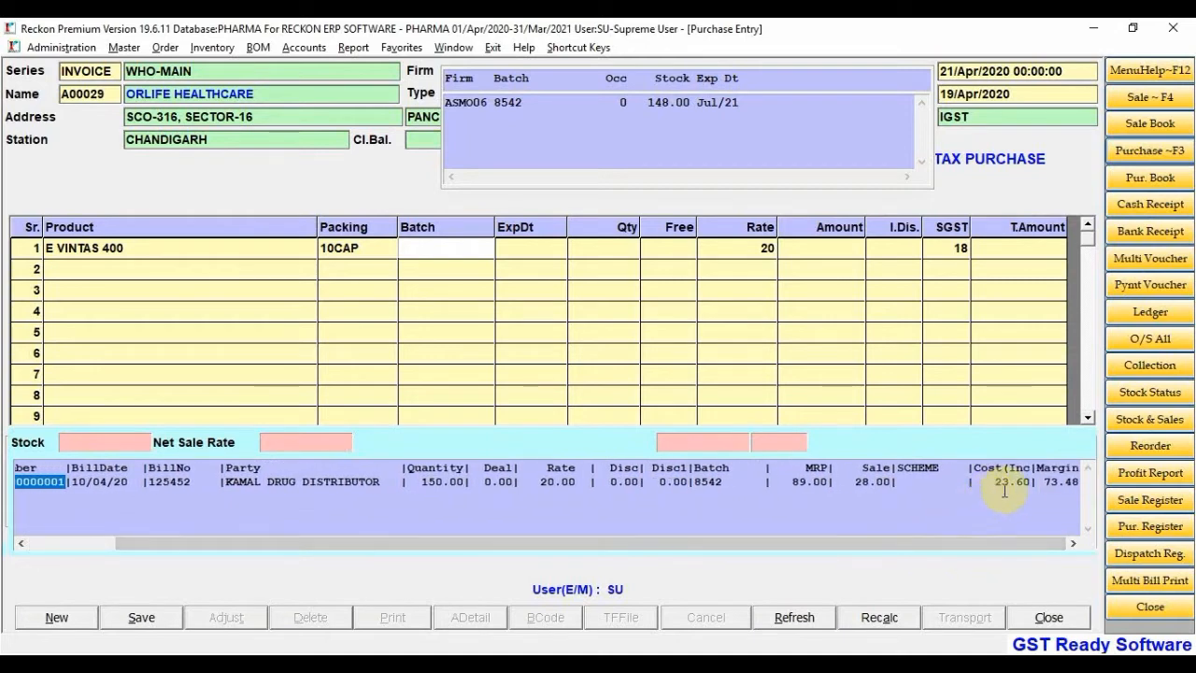
{"action": "left_click_drag", "start_coordinate": [966, 548], "coordinate": [752, 552]}
Replace the existing batch 8542 with batch 25635 and set the expiry to 05/22
{"action": "left_click", "coordinate": [439, 246]}
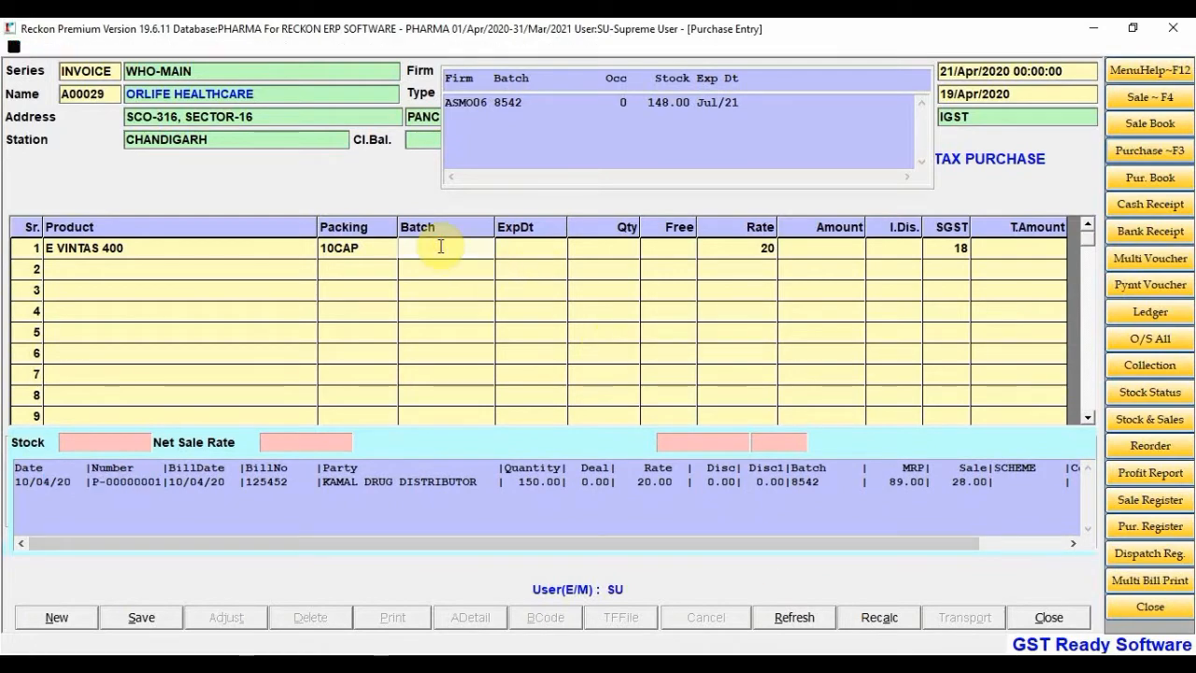
{"action": "key", "text": "Return"}
{"action": "key", "text": "Return"}
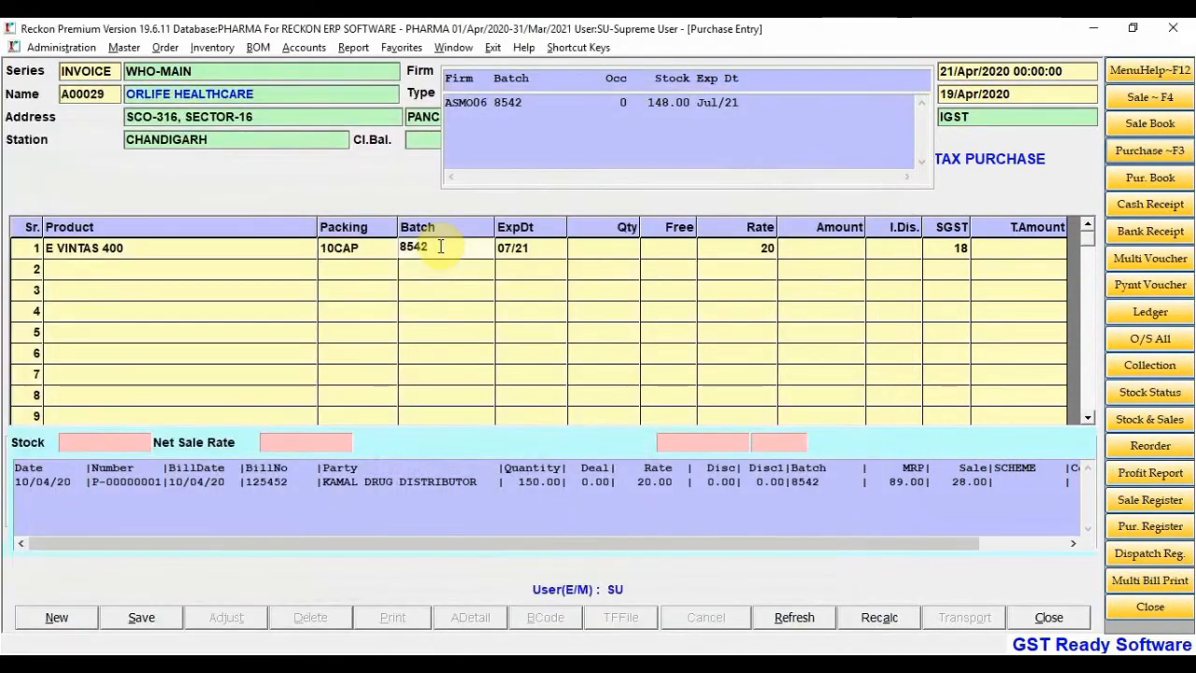
{"action": "key", "text": "BackSpace"}
{"action": "key", "text": "BackSpace"}
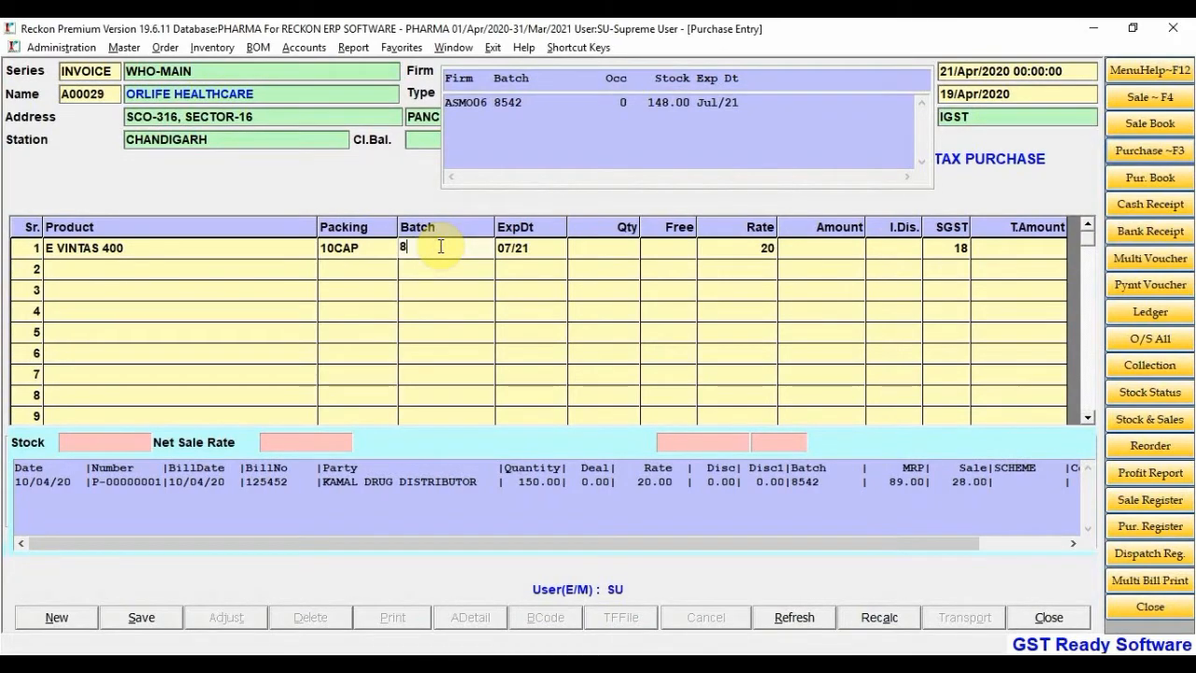
{"action": "type", "text": "25635"}
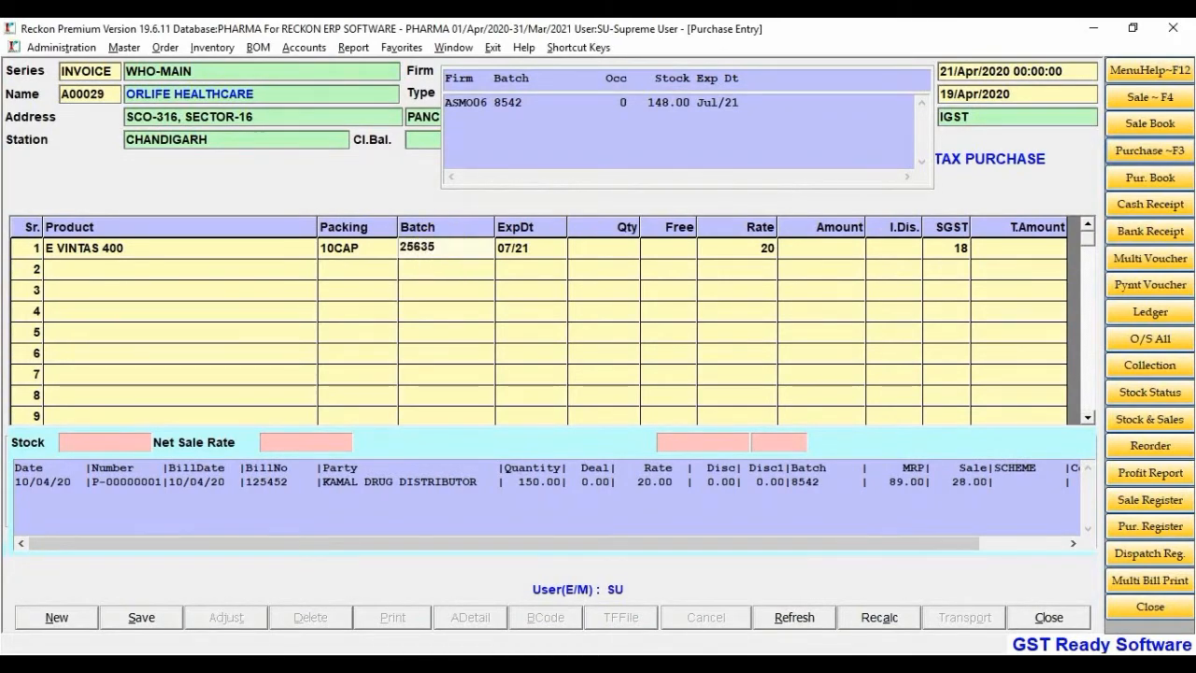
{"action": "key", "text": "Return"}
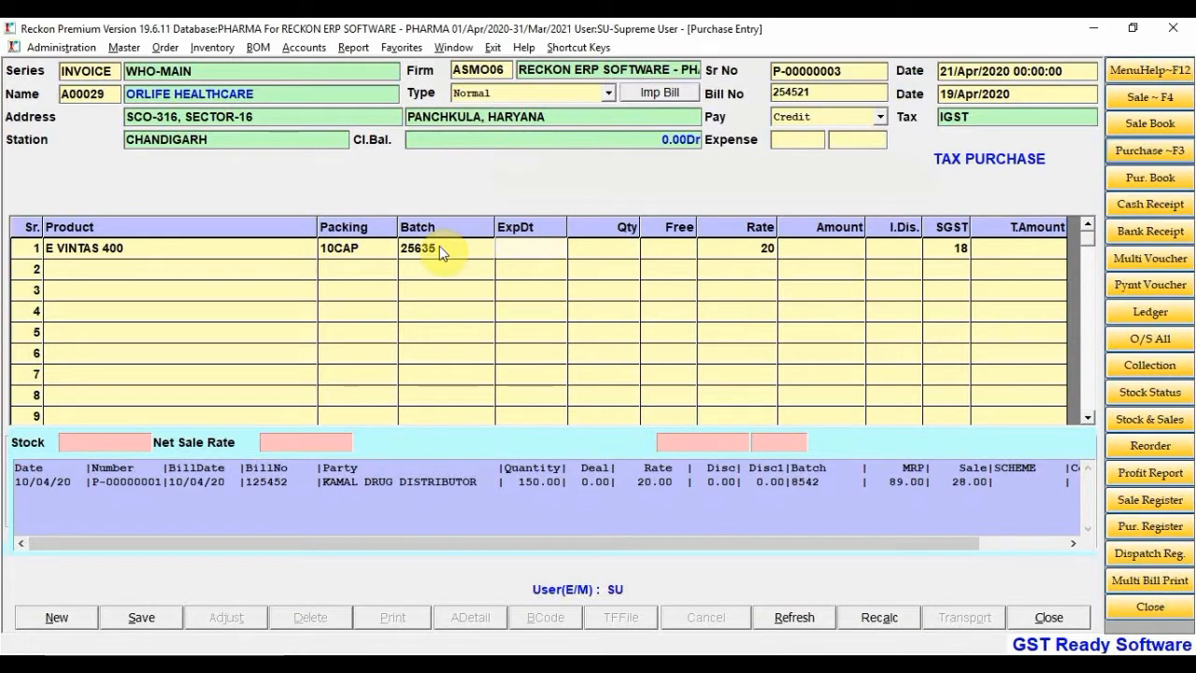
{"action": "type", "text": "2-"}
{"action": "type", "text": "5-"}
{"action": "type", "text": "22"}
{"action": "key", "text": "Return"}
Enter quantity 1000 with 10 free at rate 21, bringing the line to 24780
{"action": "type", "text": "1000"}
{"action": "key", "text": "Return"}
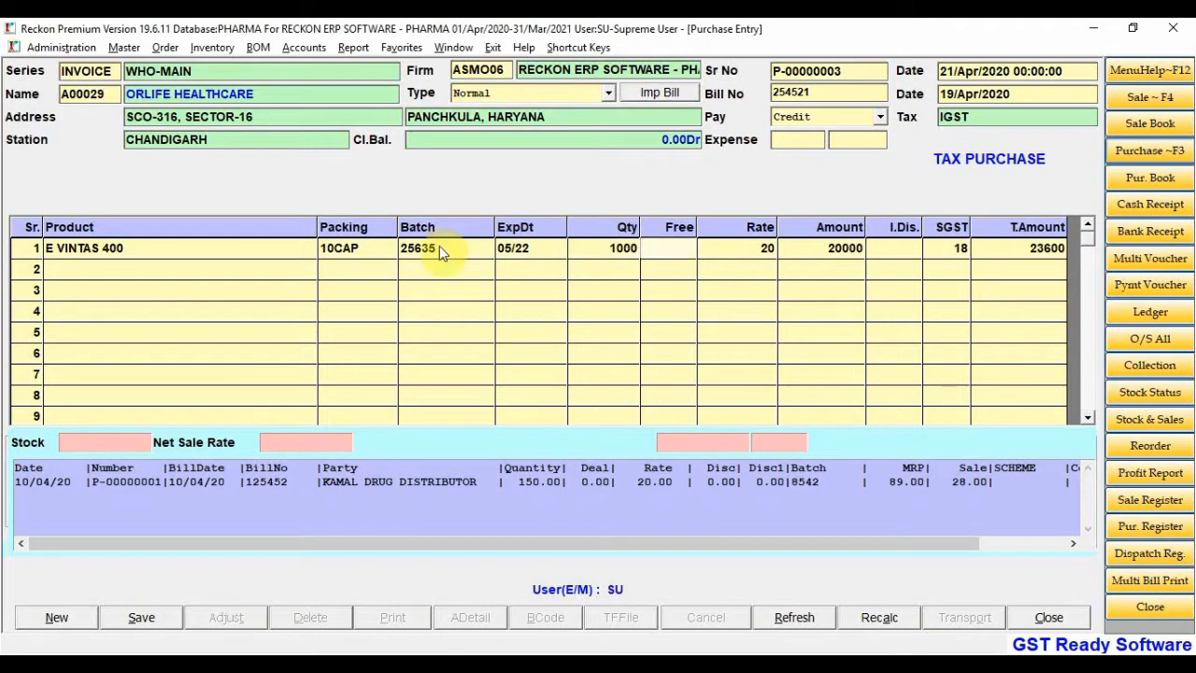
{"action": "type", "text": "10"}
{"action": "key", "text": "Return"}
{"action": "type", "text": "21"}
{"action": "key", "text": "Return"}
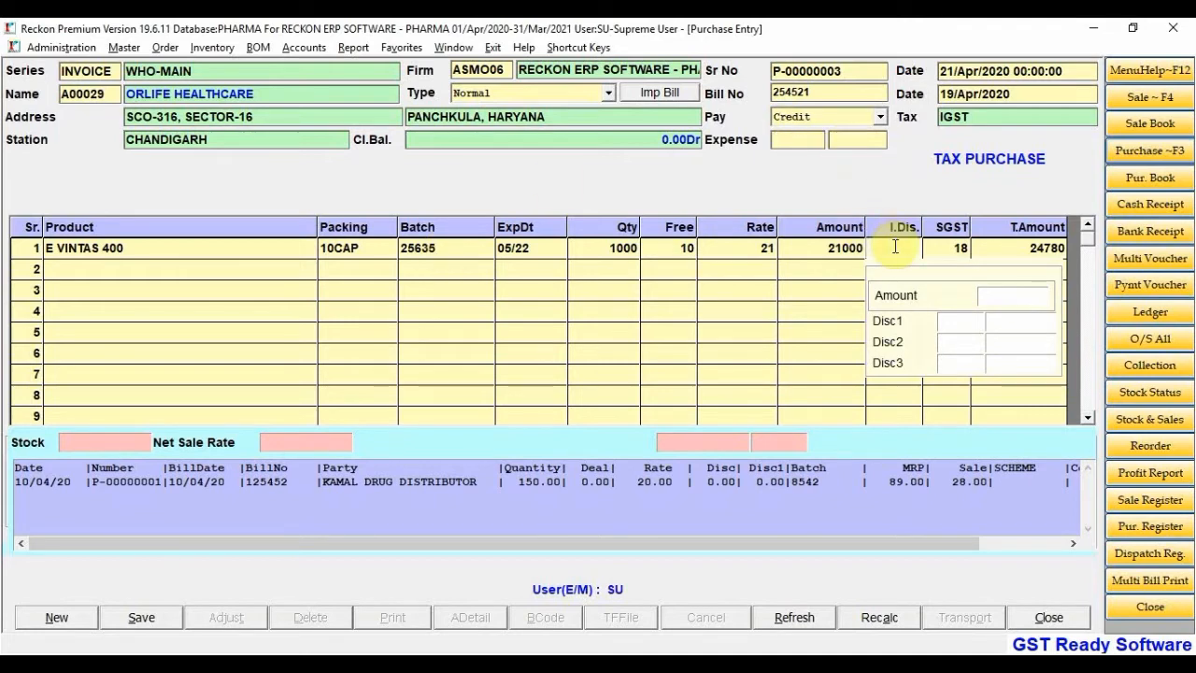
Try an item discount of 10, then a discount amount of 1600 instead
{"action": "type", "text": "1"}
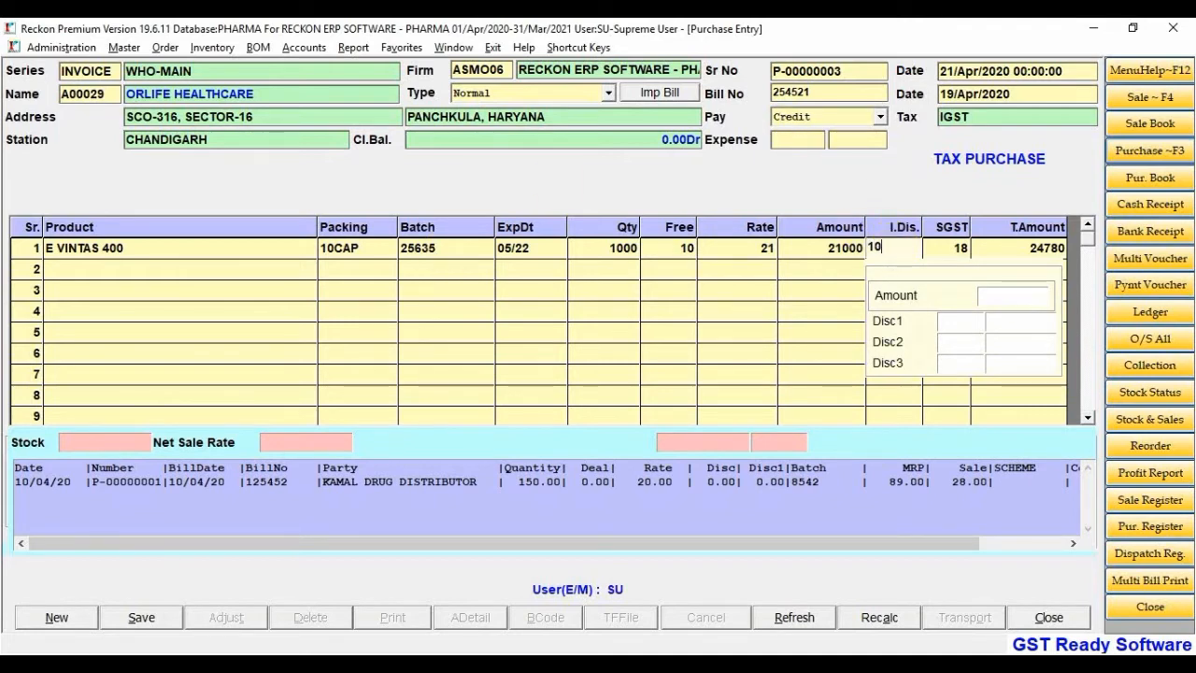
{"action": "type", "text": "0"}
{"action": "key", "text": "Return"}
{"action": "left_click", "coordinate": [897, 252]}
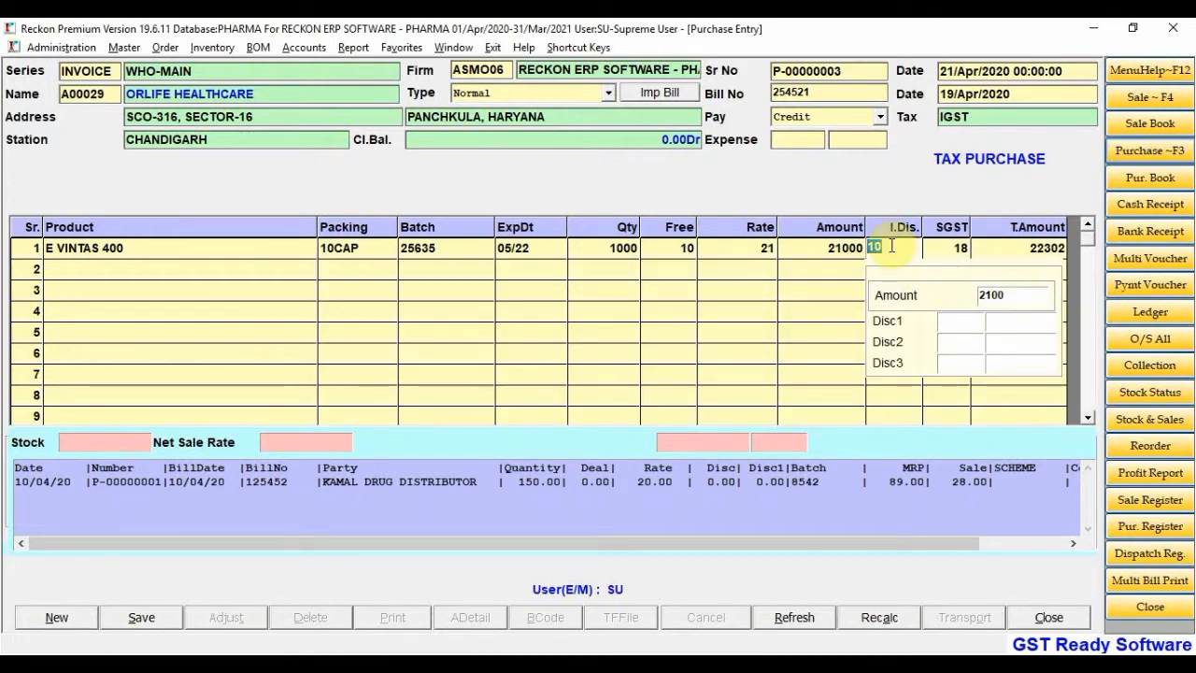
{"action": "type", "text": "0"}
{"action": "key", "text": "BackSpace"}
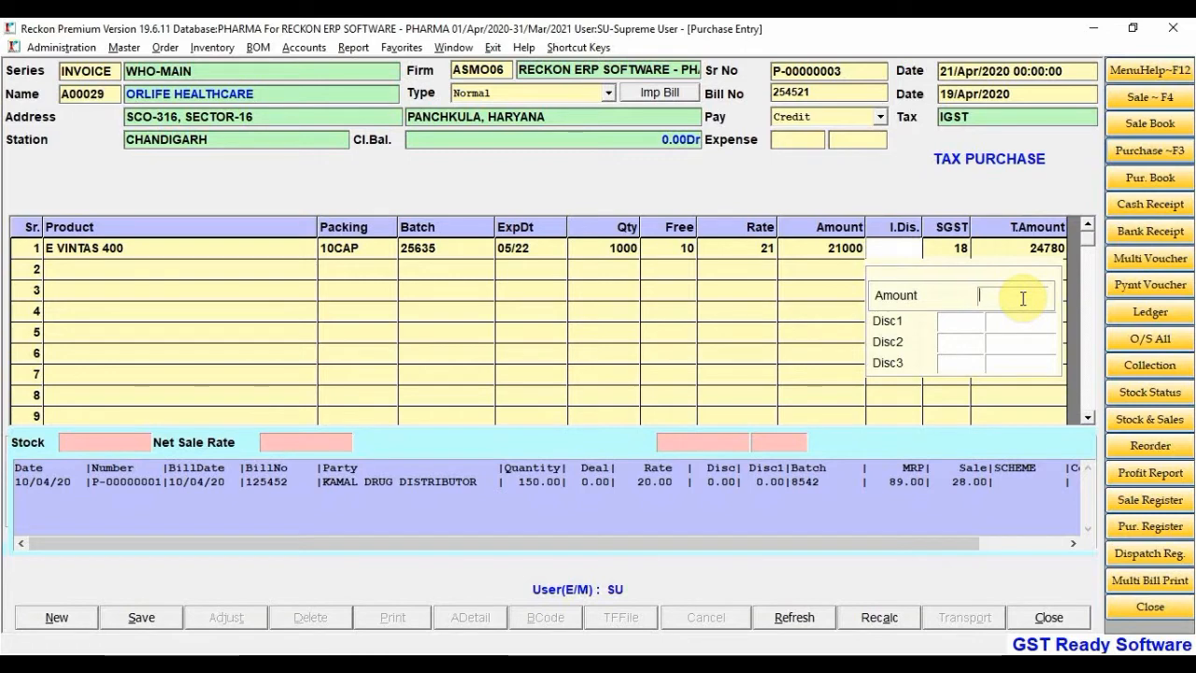
{"action": "type", "text": "1600"}
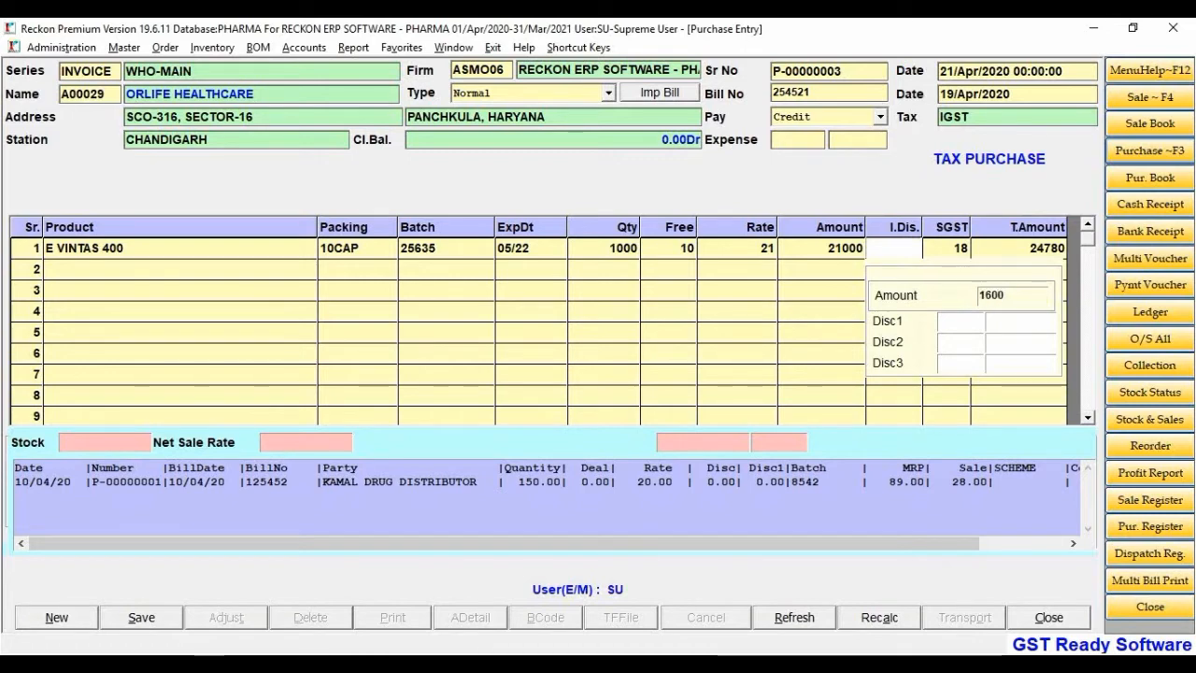
Enter trial discount percentages 2, 50 and 5 in Disc1 to Disc3
{"action": "left_click", "coordinate": [955, 320]}
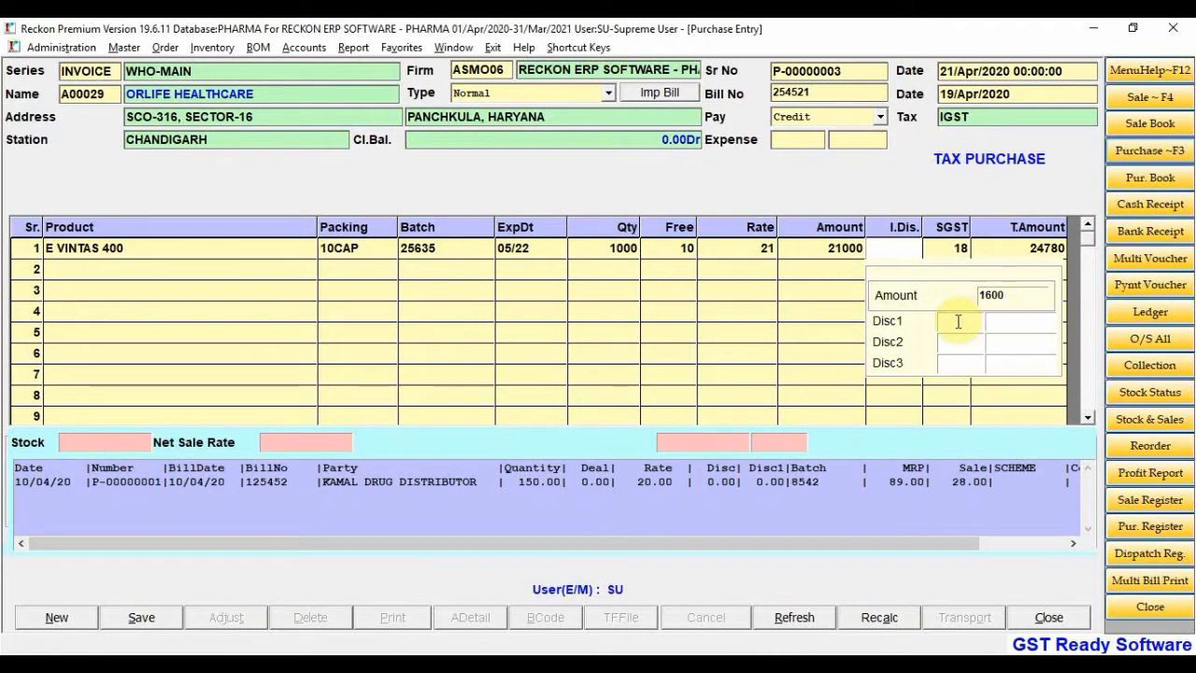
{"action": "type", "text": "2"}
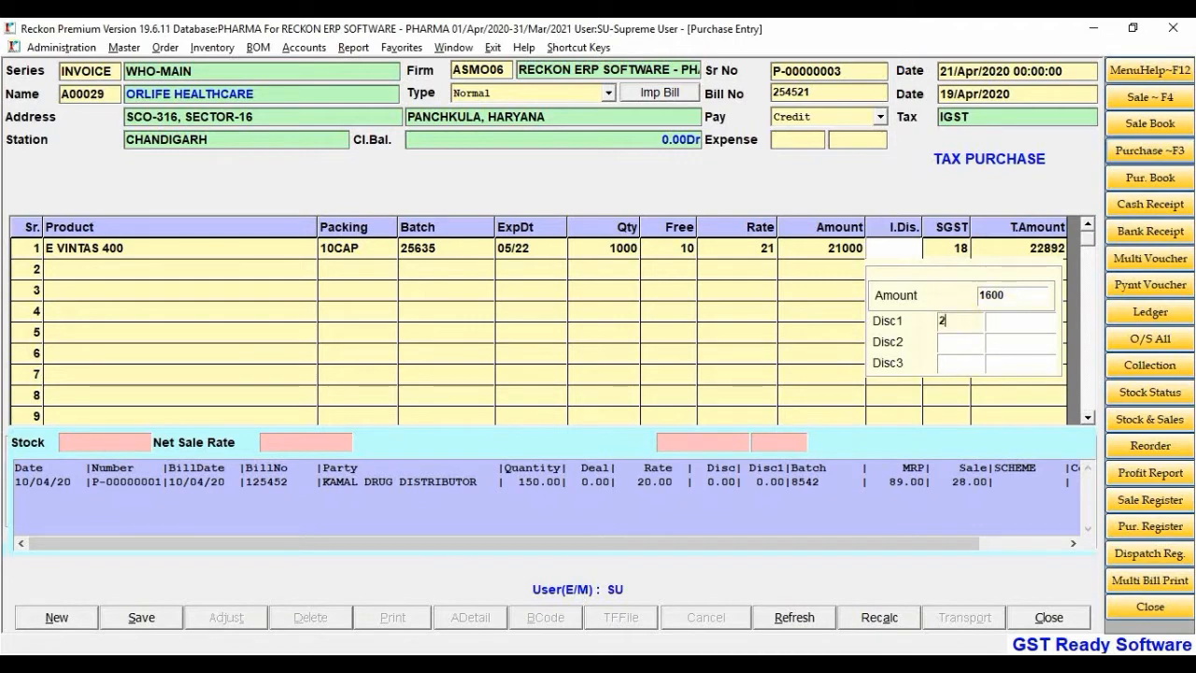
{"action": "left_click", "coordinate": [963, 347]}
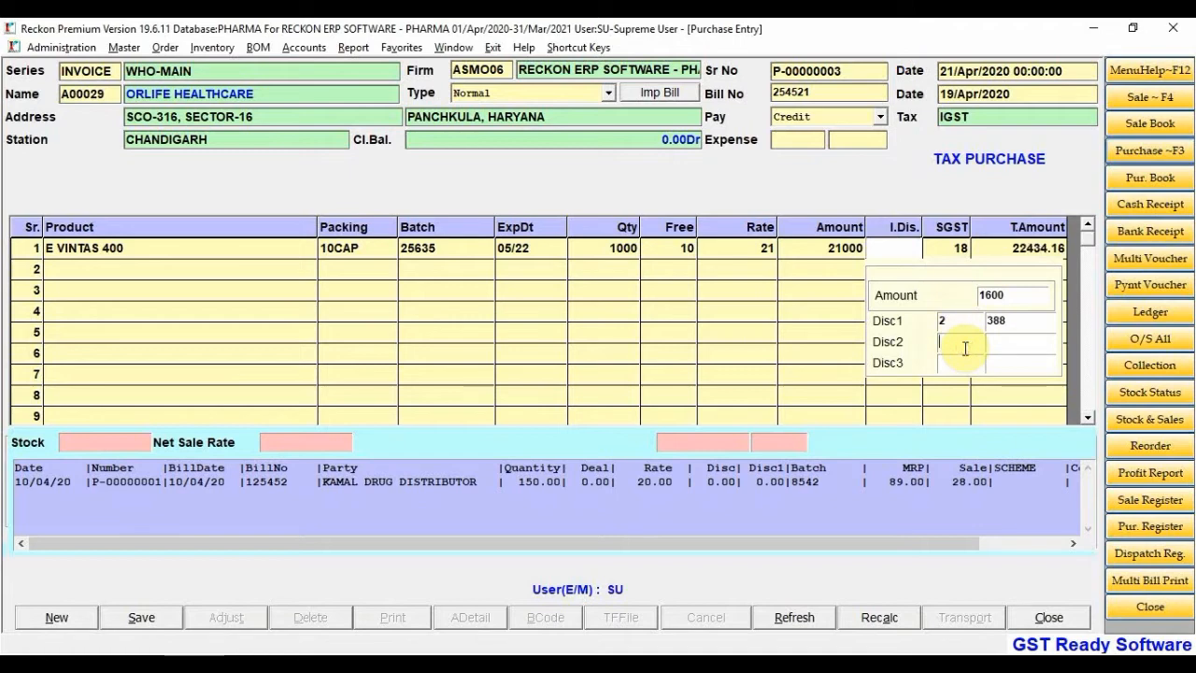
{"action": "type", "text": "50000"}
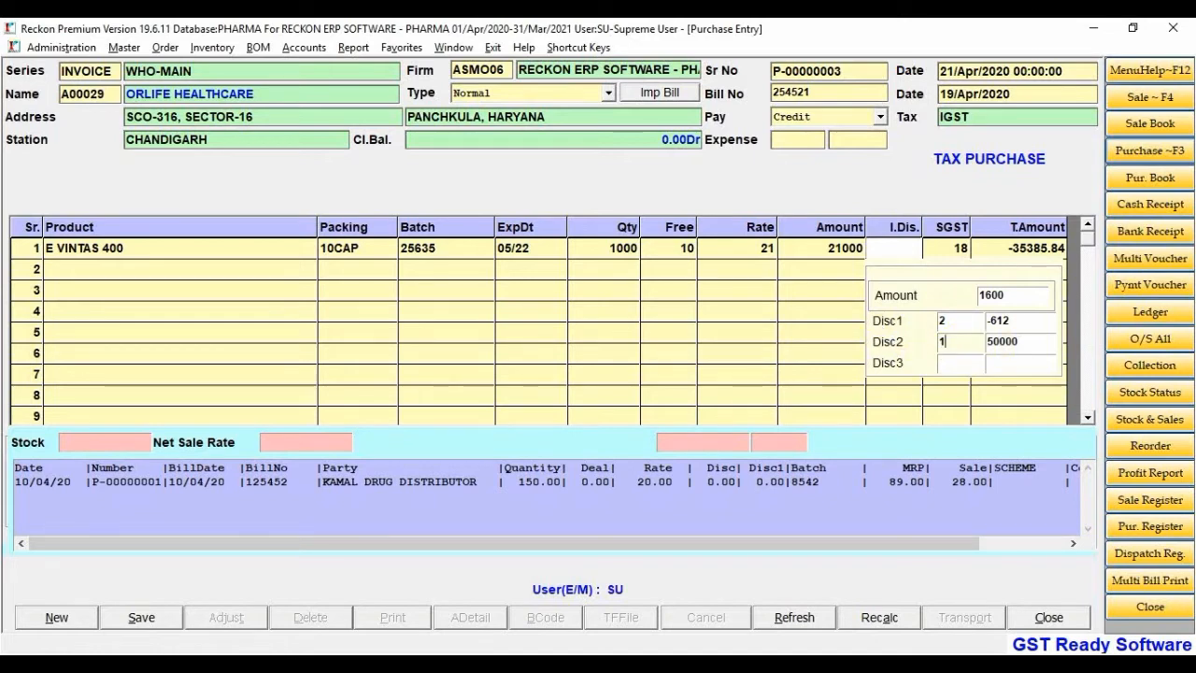
{"action": "left_click", "coordinate": [960, 364]}
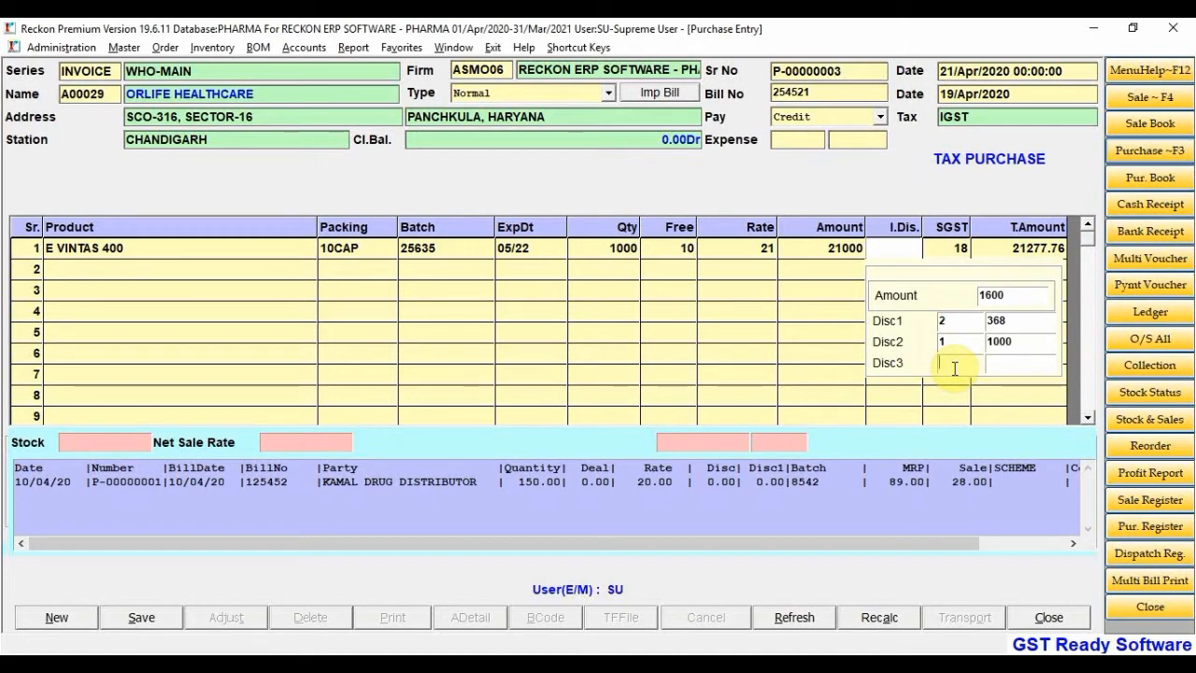
{"action": "type", "text": "50"}
Reset the trial item and percentage discounts back to 0
{"action": "left_click", "coordinate": [973, 342]}
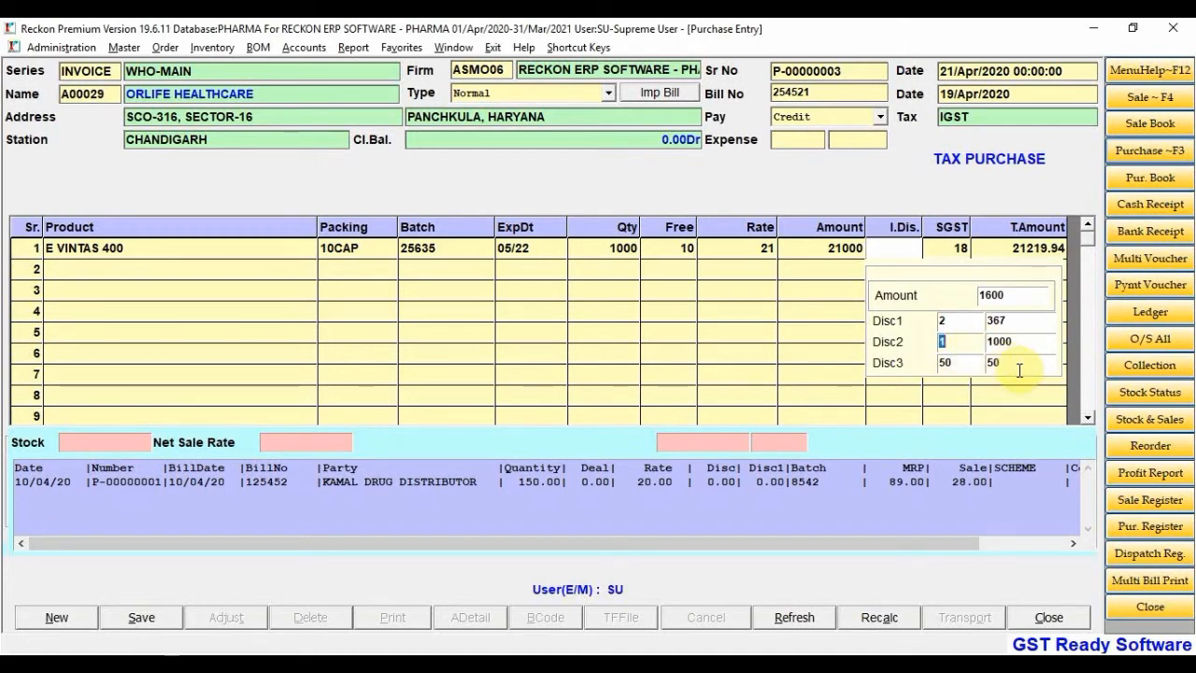
{"action": "left_click", "coordinate": [901, 253]}
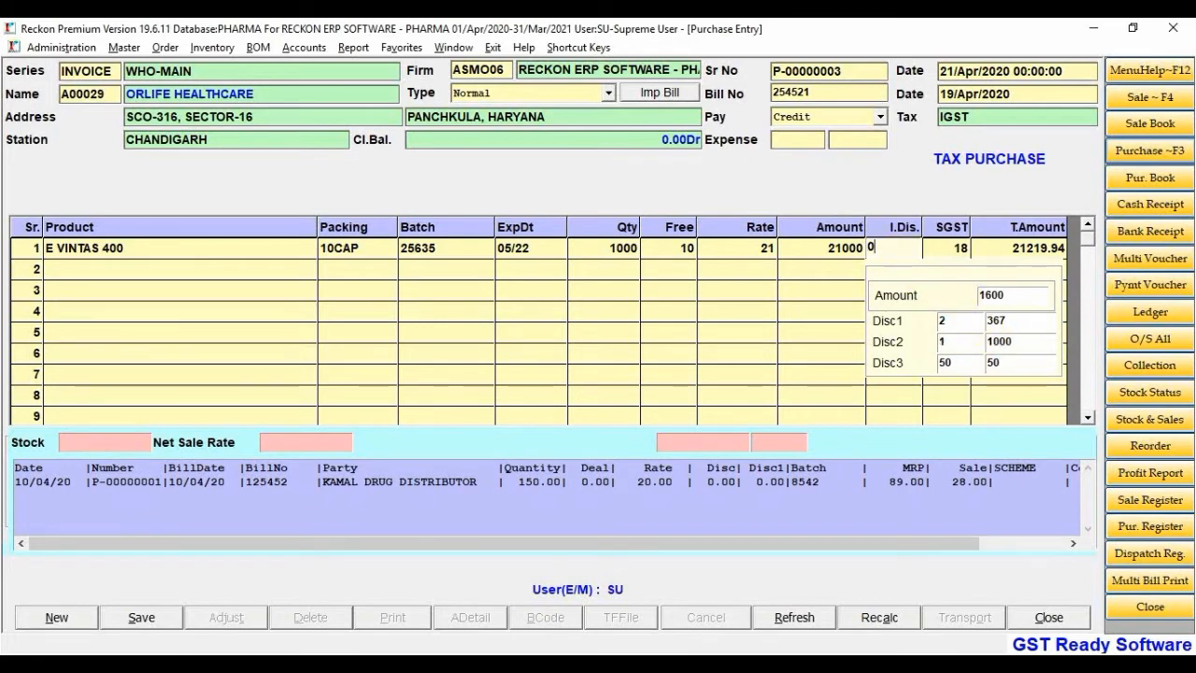
{"action": "left_click", "coordinate": [960, 322]}
{"action": "type", "text": "0"}
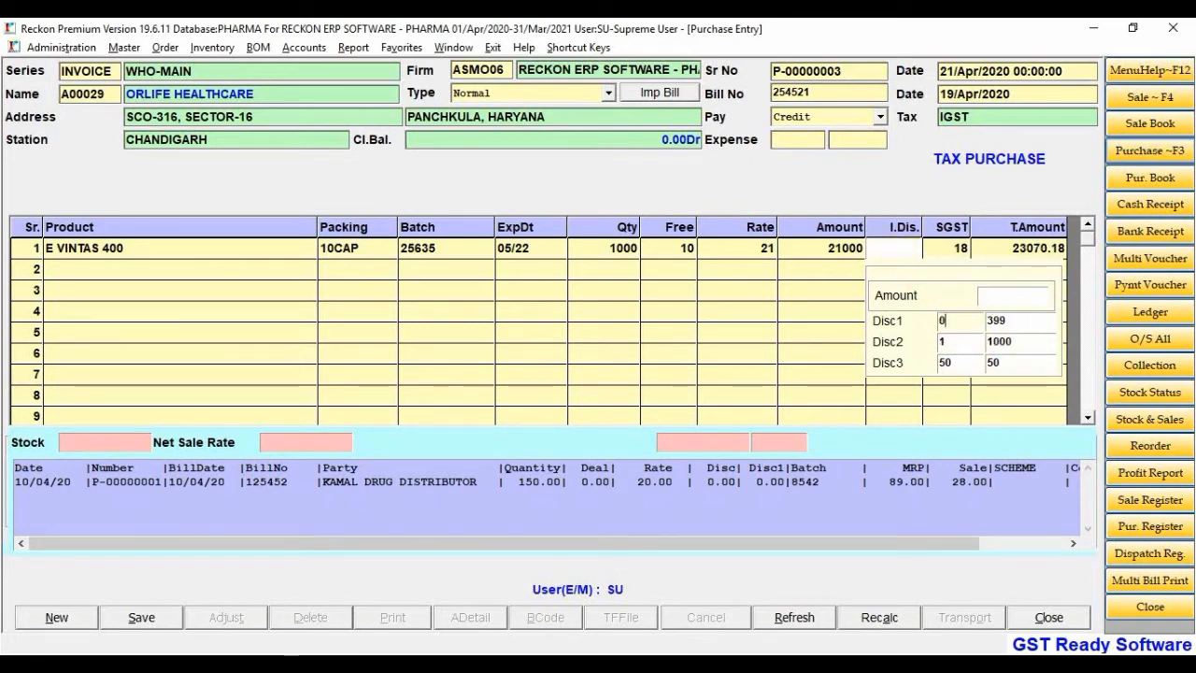
{"action": "left_click", "coordinate": [963, 365]}
Zero the third discount and step through E VINTAS 400's selling rates (MRP 89, sale 28)
{"action": "type", "text": "0"}
{"action": "key", "text": "Return"}
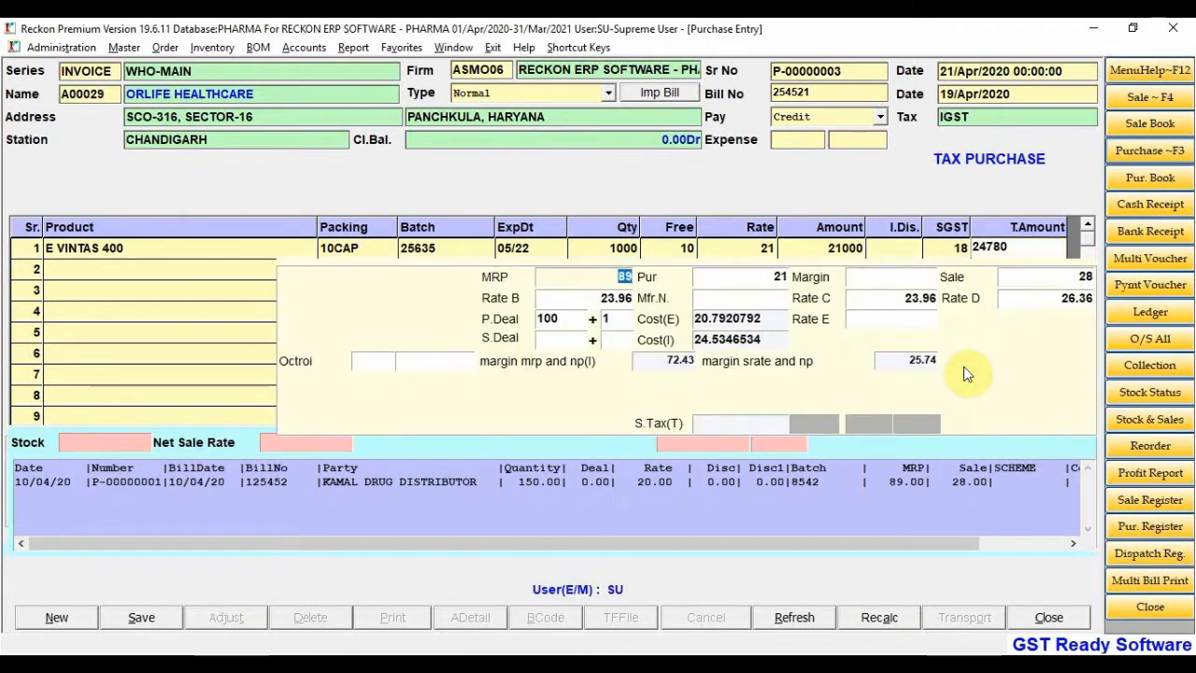
{"action": "key", "text": "Return"}
{"action": "key", "text": "Return"}
{"action": "key", "text": "Return"}
{"action": "key", "text": "Return"}
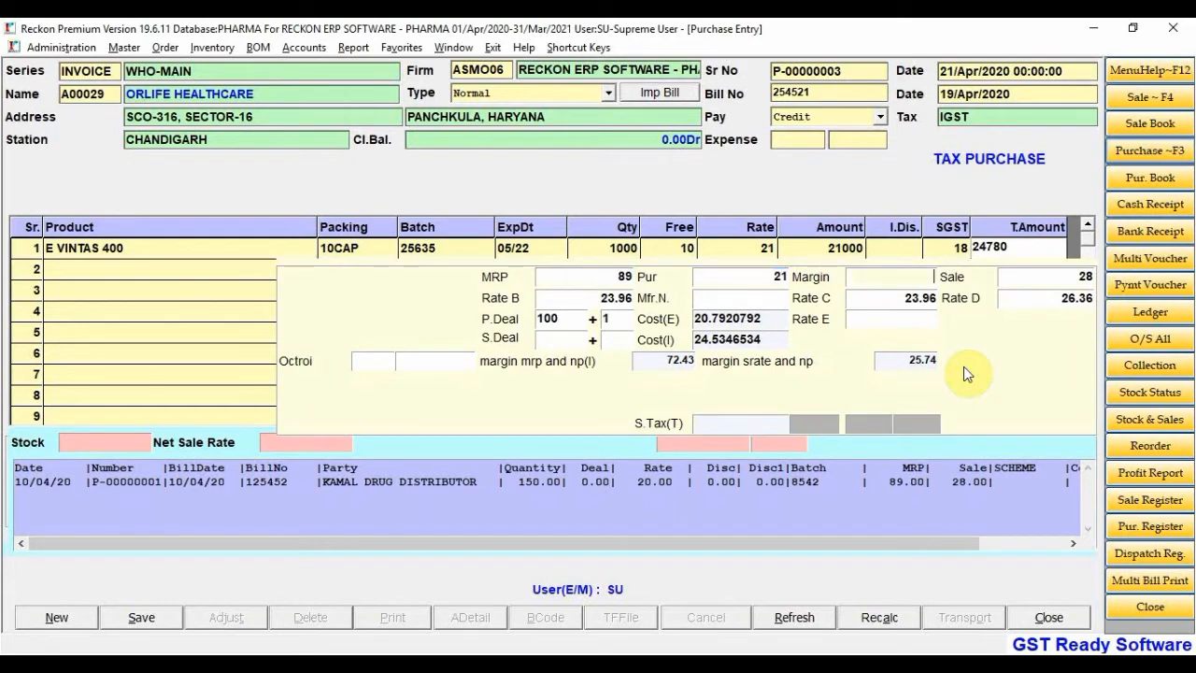
{"action": "key", "text": "Return"}
{"action": "key", "text": "Return"}
{"action": "key", "text": "Return"}
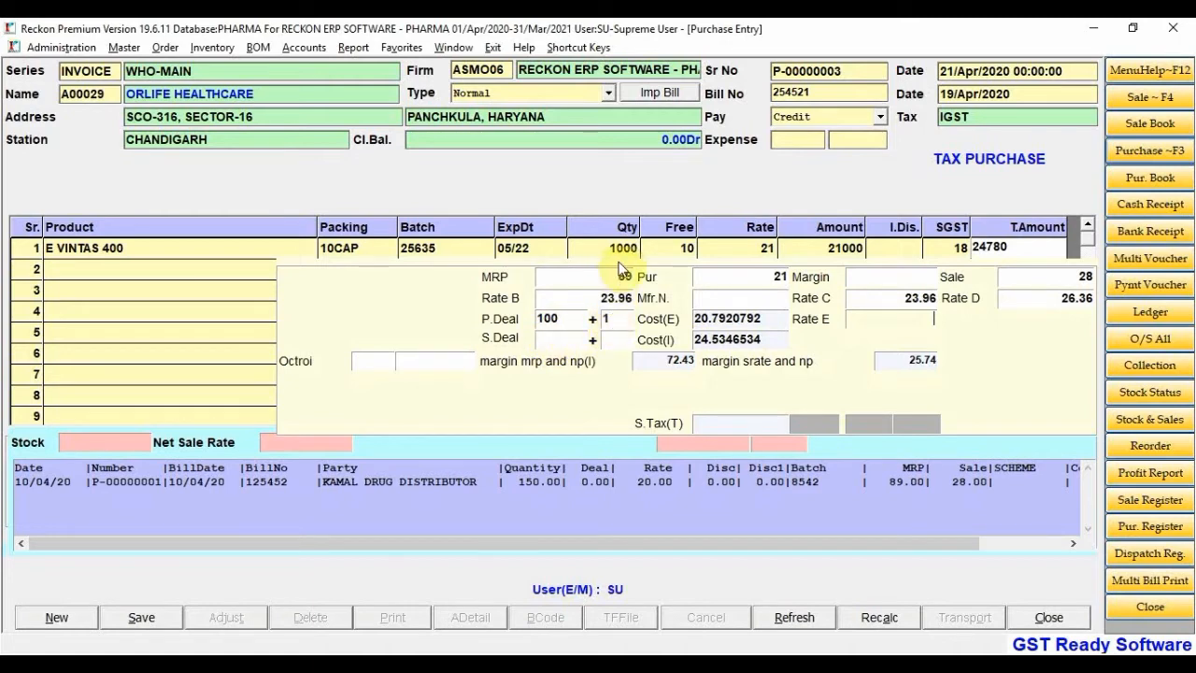
Set the sale deal to 0 after trying 100+1, and bring up Item Help for the next line
{"action": "left_click", "coordinate": [555, 342]}
{"action": "type", "text": "100"}
{"action": "key", "text": "Return"}
{"action": "type", "text": "1"}
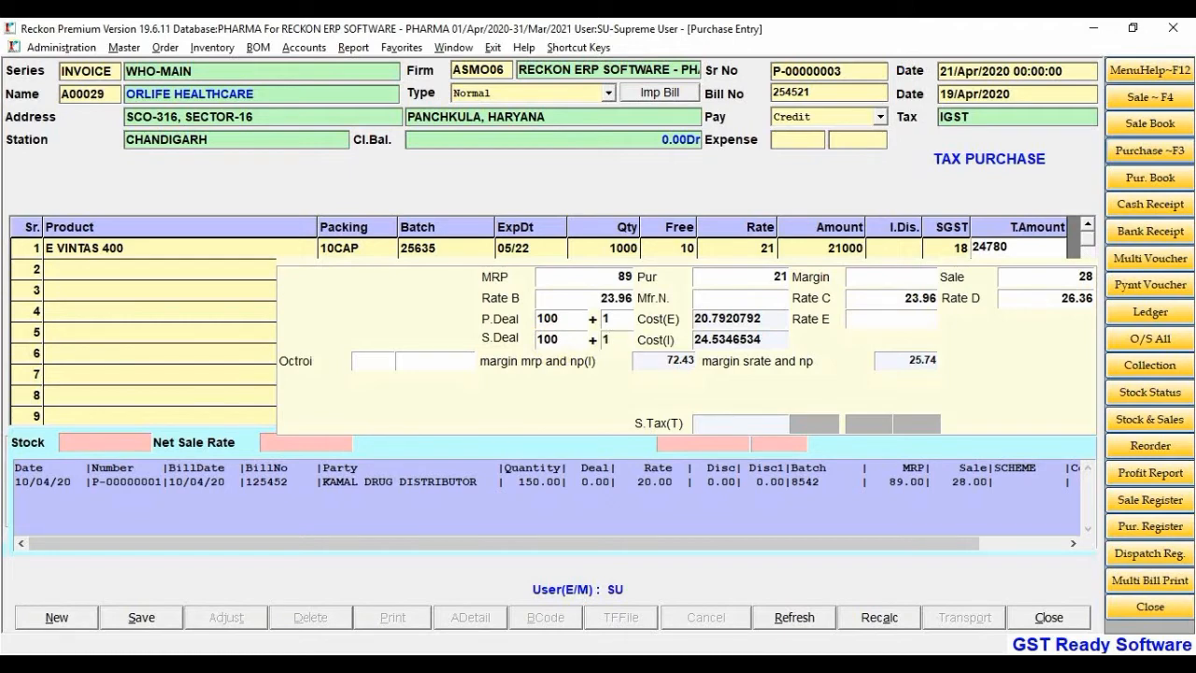
{"action": "key", "text": "BackSpace"}
{"action": "double_click", "coordinate": [566, 339]}
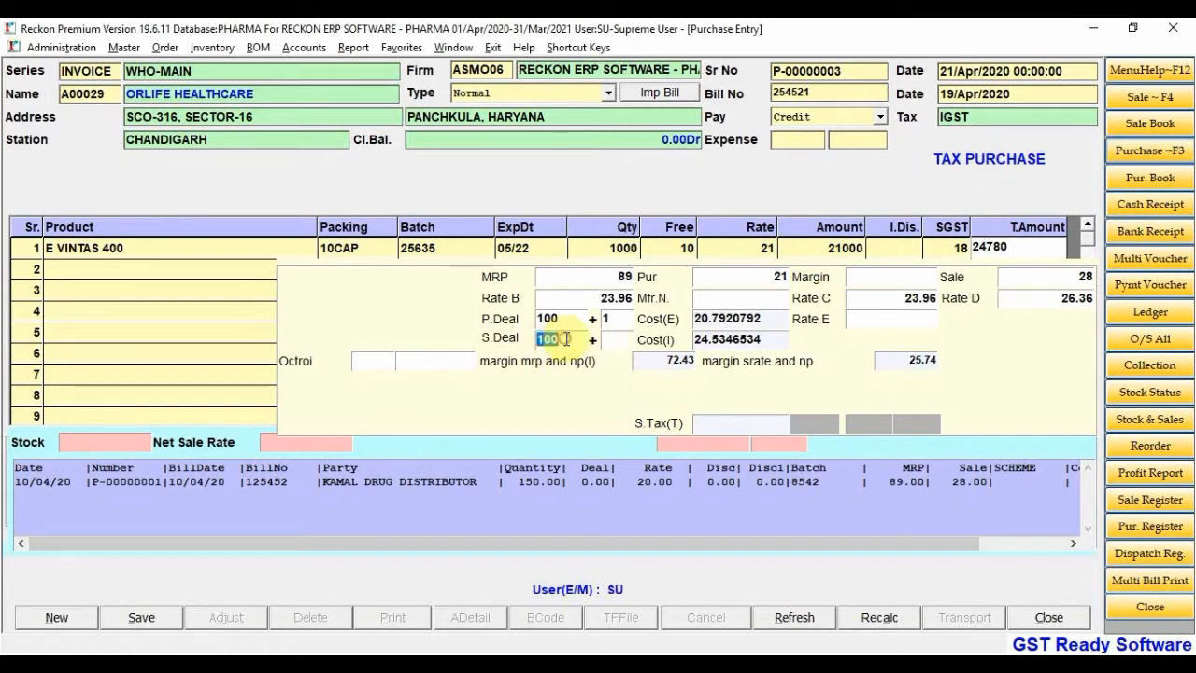
{"action": "type", "text": "0"}
{"action": "key", "text": "Return"}
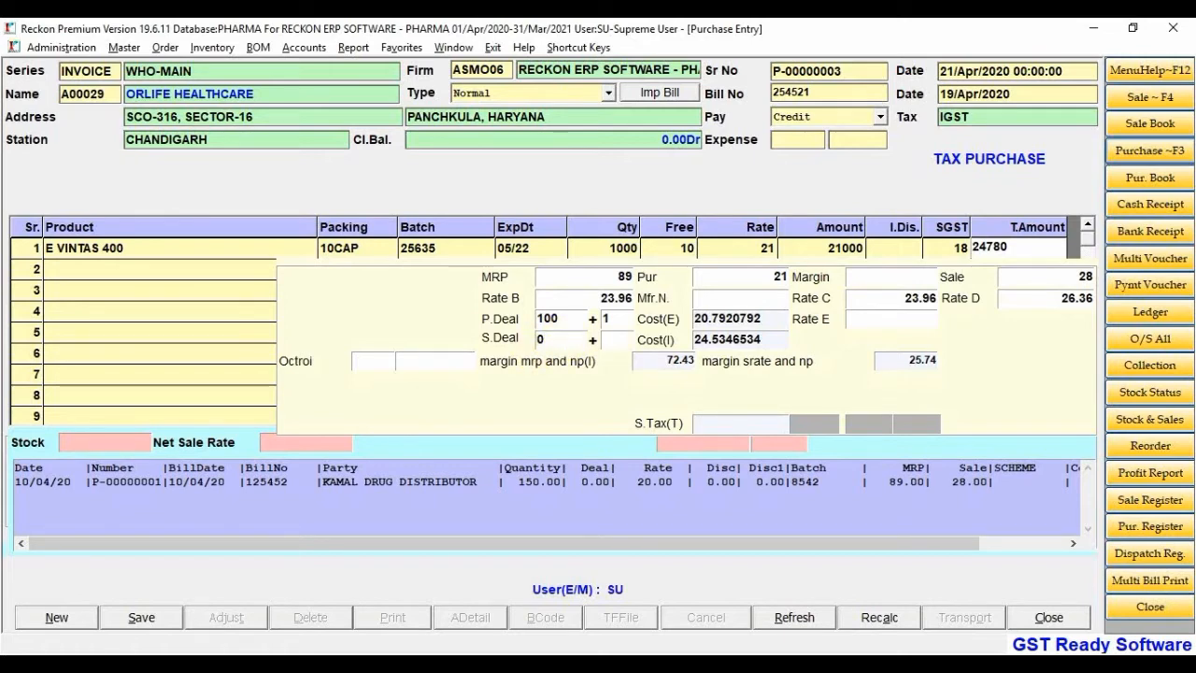
{"action": "key", "text": "Return"}
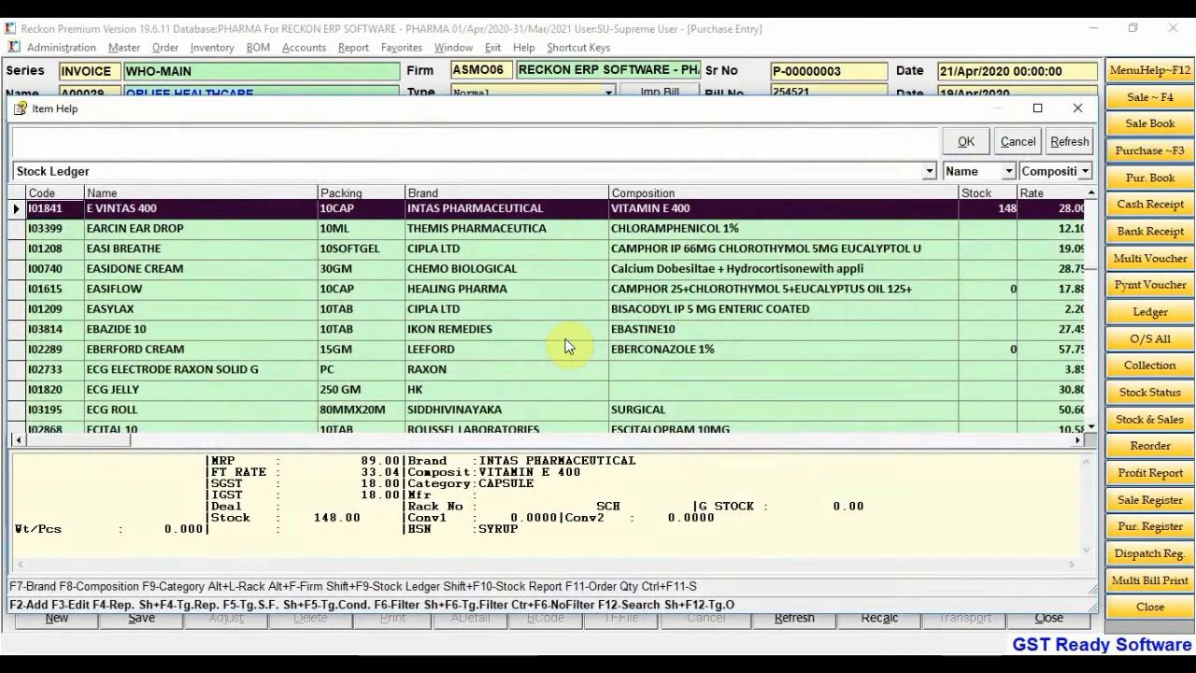
Filter Item Help to in-stock products and choose ACECARE-TC TABLETS for line 2
{"action": "key", "text": "BackSpace"}
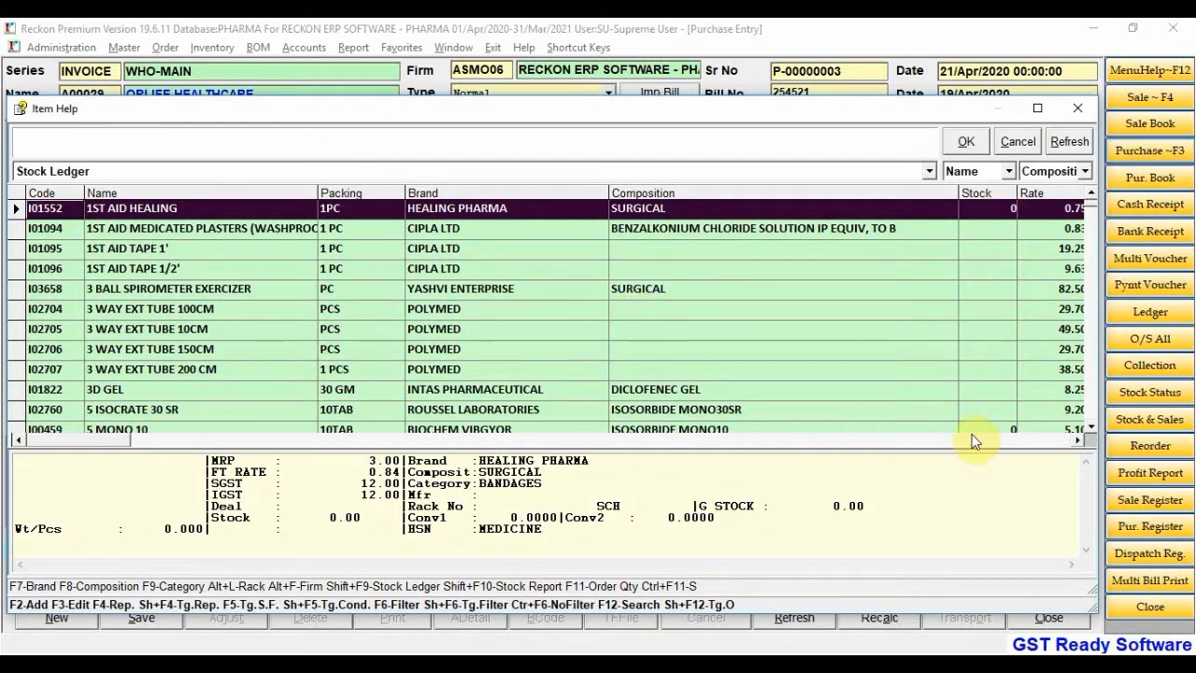
{"action": "key", "text": "F5"}
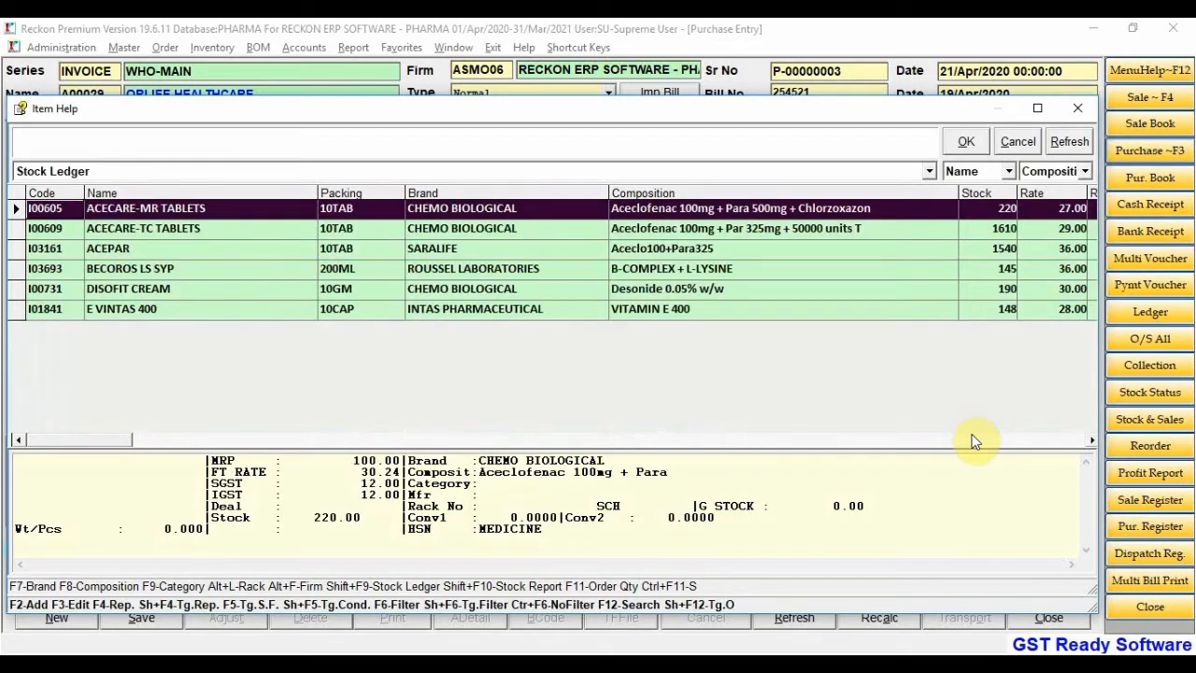
{"action": "key", "text": "Down"}
{"action": "key", "text": "Down"}
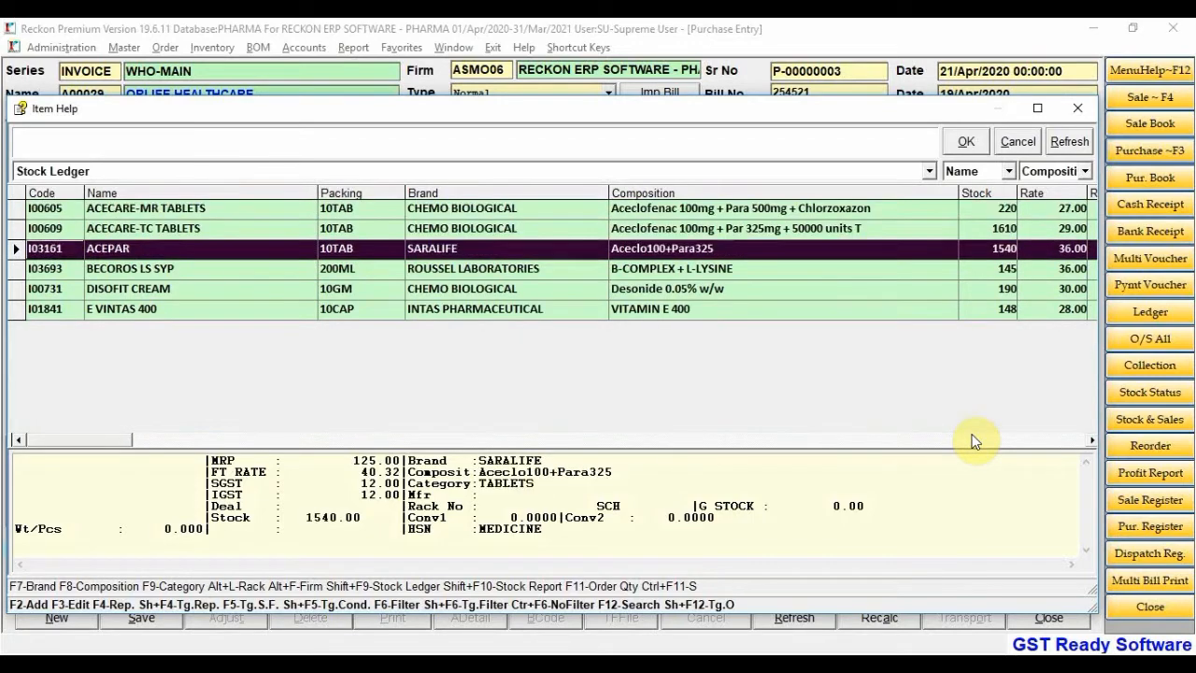
{"action": "key", "text": "Down"}
{"action": "key", "text": "Up"}
{"action": "key", "text": "Up"}
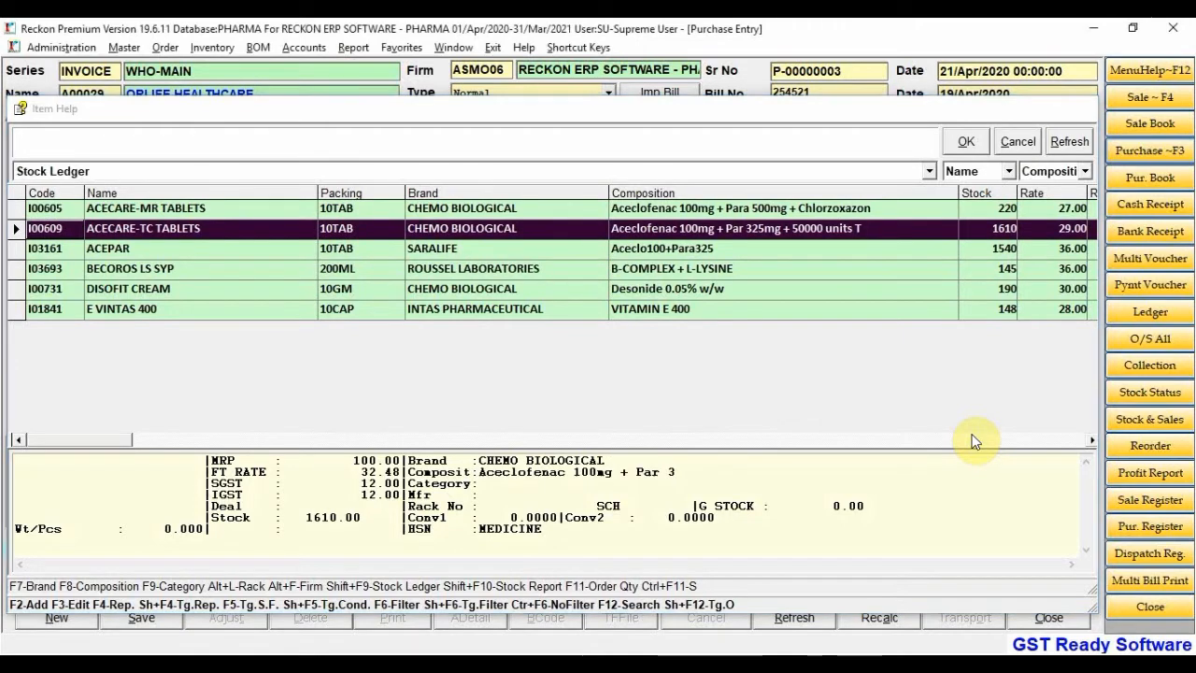
{"action": "key", "text": "Return"}
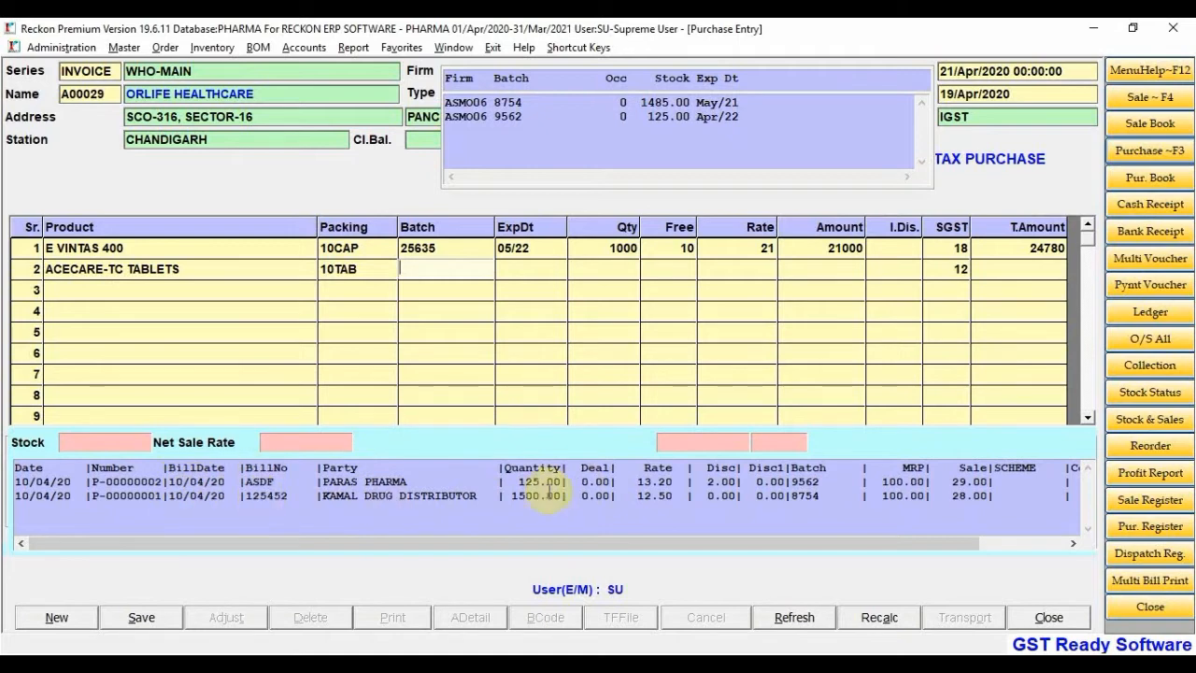
Check the earlier purchase quantity of 125, then enter batch 2525 with expiry 03/21
{"action": "left_click_drag", "start_coordinate": [517, 484], "coordinate": [677, 484]}
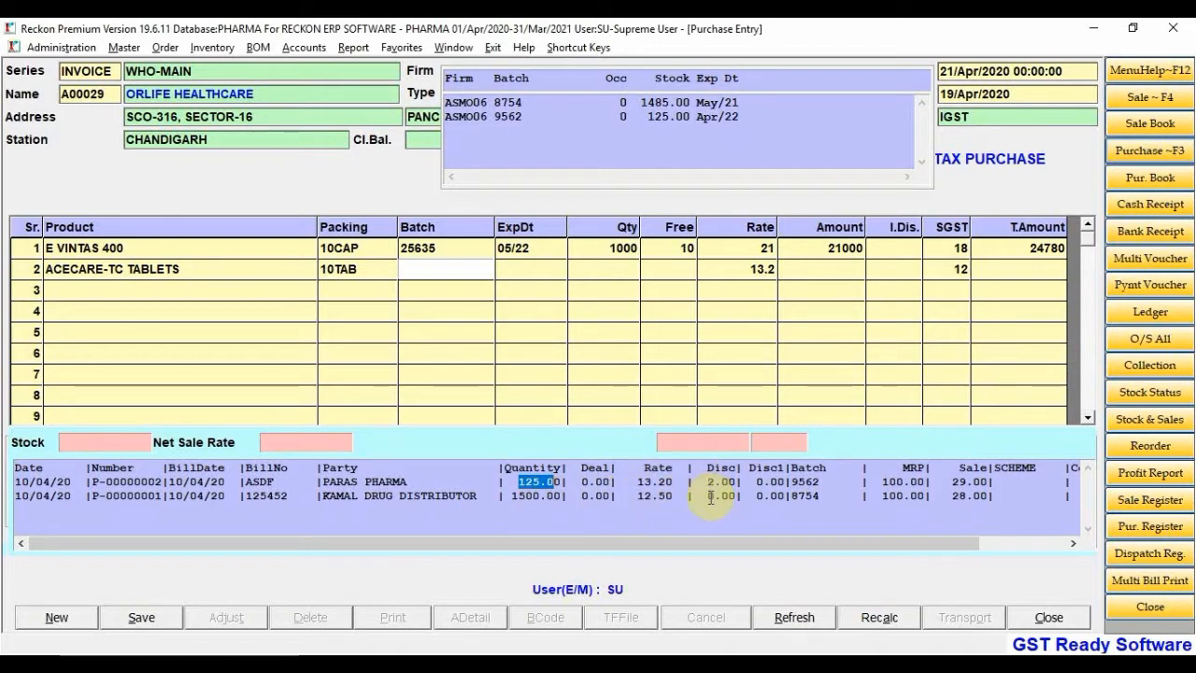
{"action": "left_click_drag", "start_coordinate": [744, 542], "coordinate": [600, 553]}
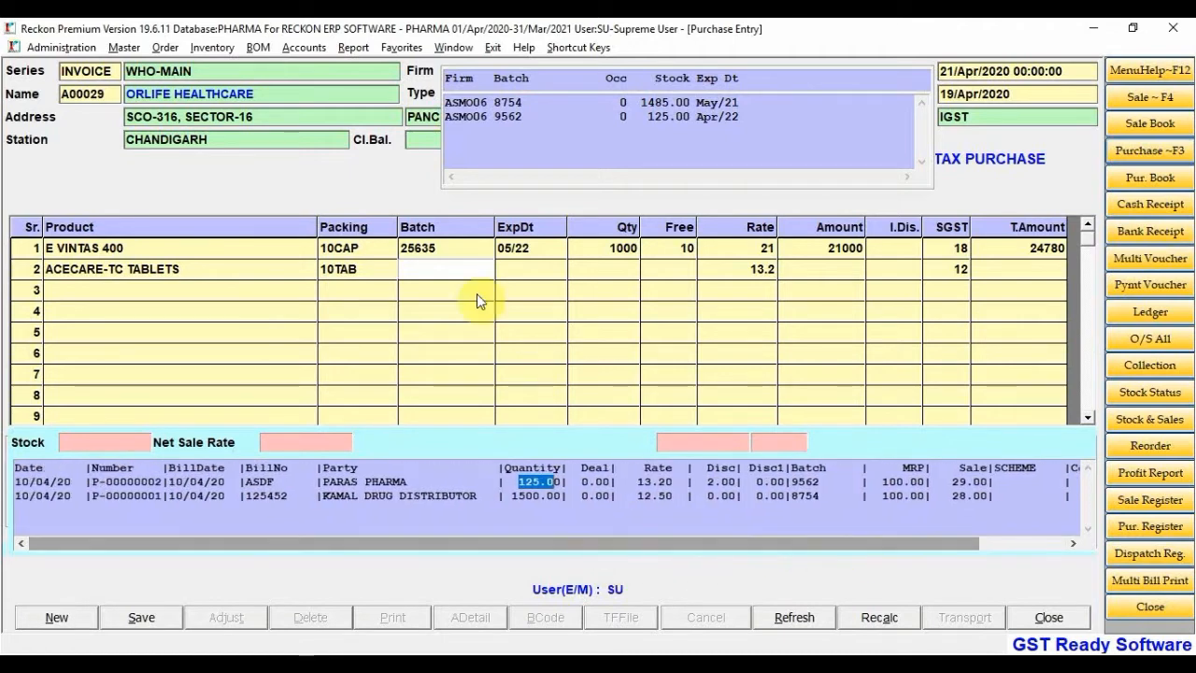
{"action": "left_click", "coordinate": [428, 268]}
{"action": "type", "text": "2525"}
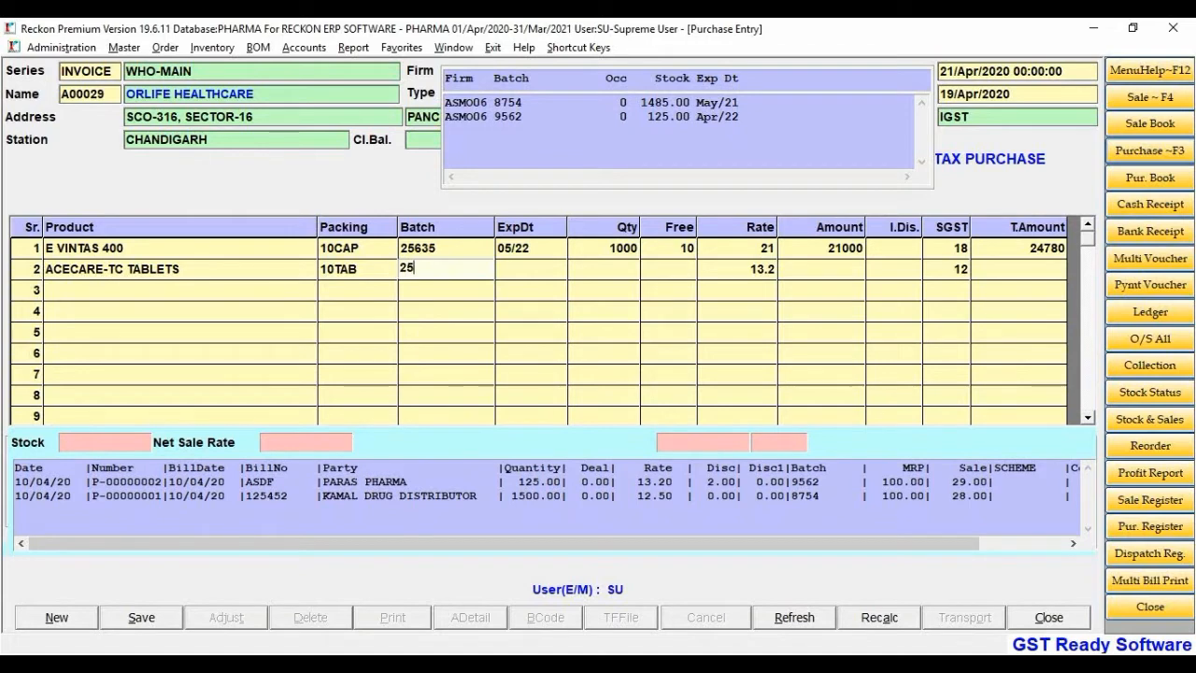
{"action": "key", "text": "Return"}
{"action": "type", "text": "3-"}
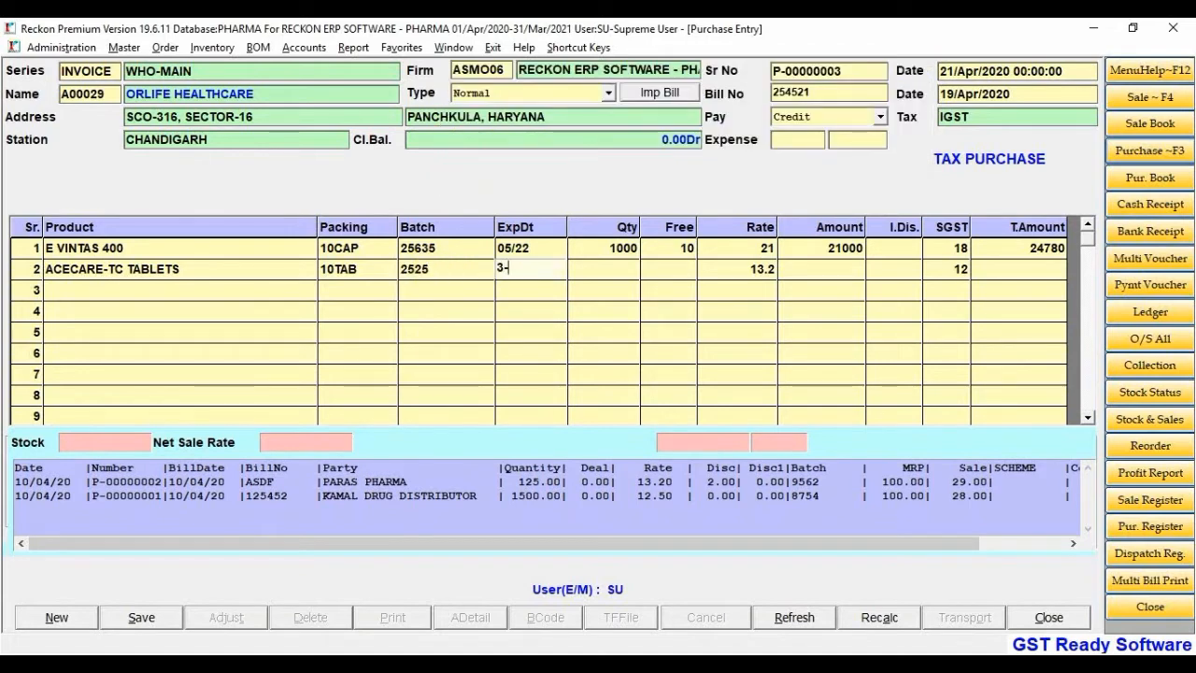
{"action": "type", "text": "21"}
{"action": "key", "text": "Return"}
Enter quantity 100 at rate 13.2 with a 10 item discount, then end item entry
{"action": "type", "text": "100"}
{"action": "key", "text": "Return"}
{"action": "key", "text": "Return"}
{"action": "key", "text": "Return"}
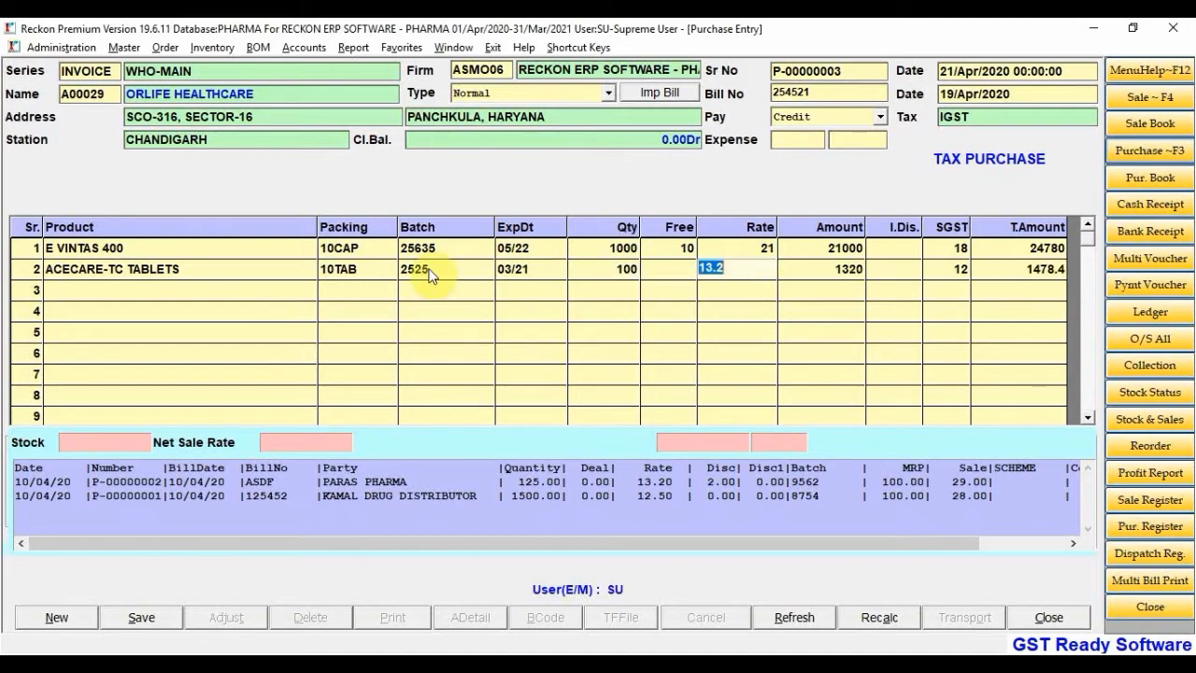
{"action": "type", "text": "10"}
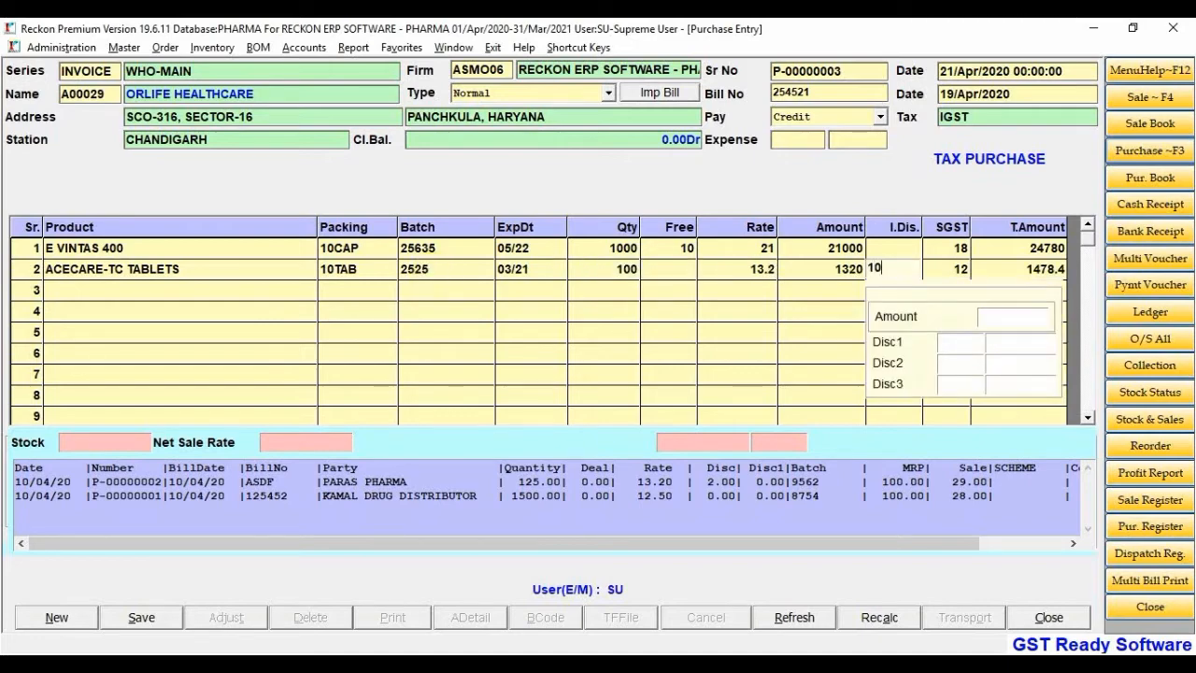
{"action": "key", "text": "Return"}
{"action": "key", "text": "Return"}
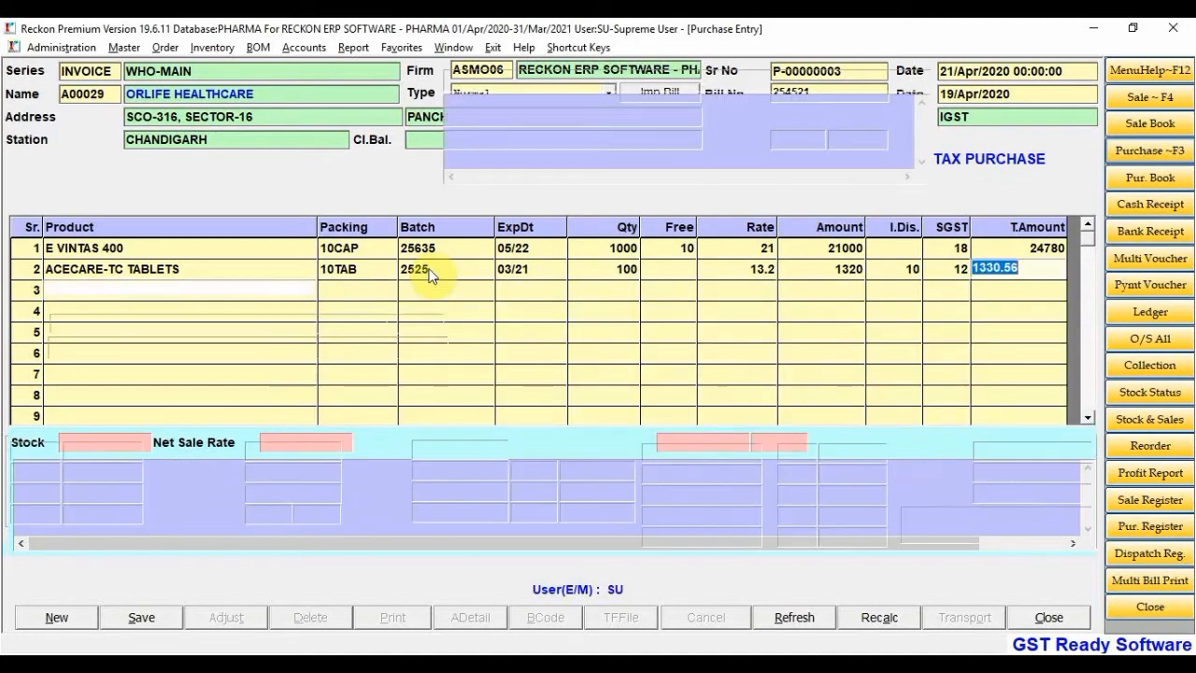
{"action": "key", "text": "Return"}
{"action": "key", "text": "Escape"}
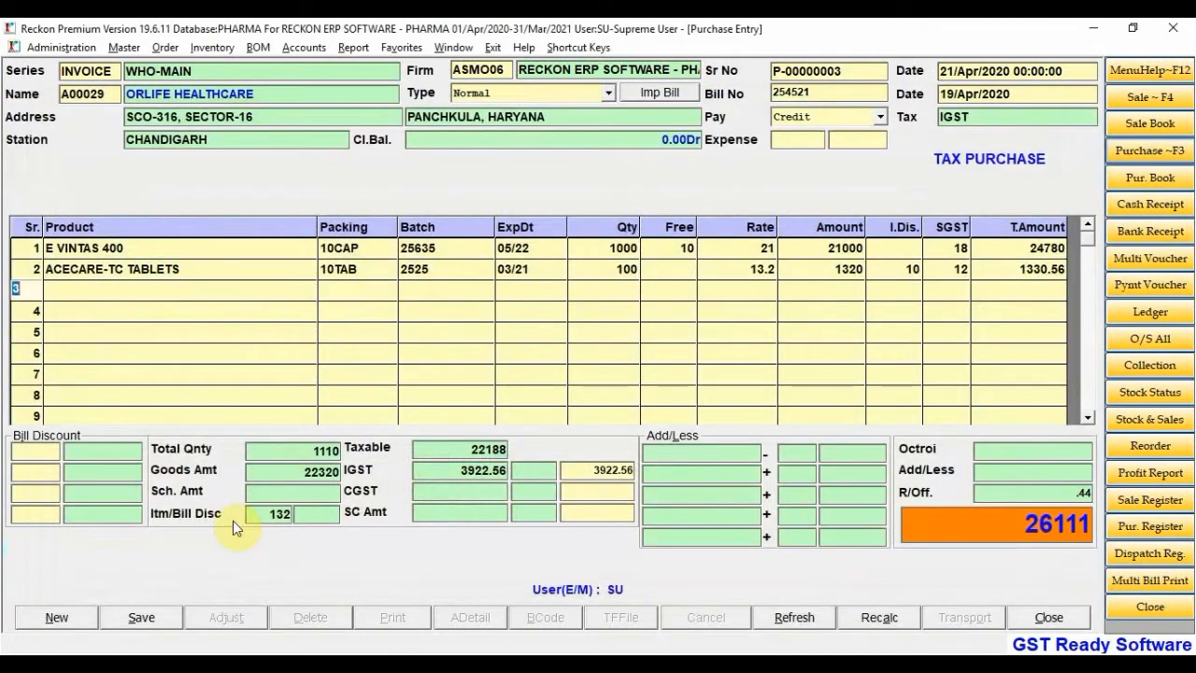
Save the purchase entry and put 1000 in the second Expense field
{"action": "left_click", "coordinate": [150, 613]}
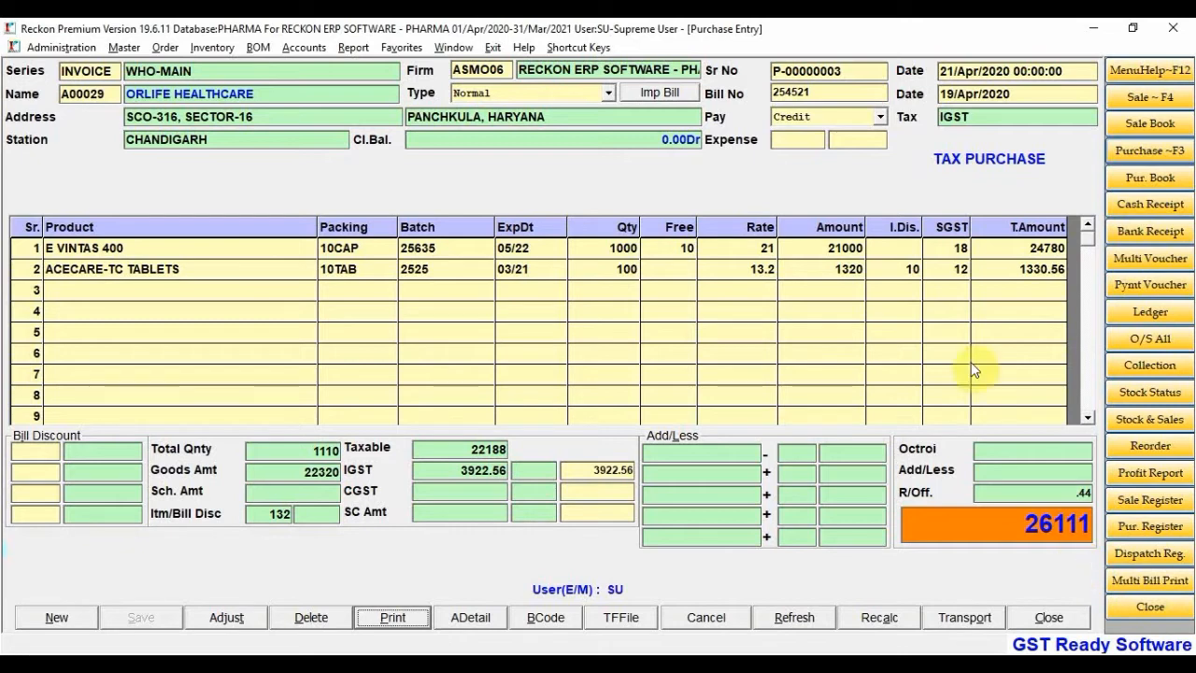
{"action": "left_click", "coordinate": [844, 138]}
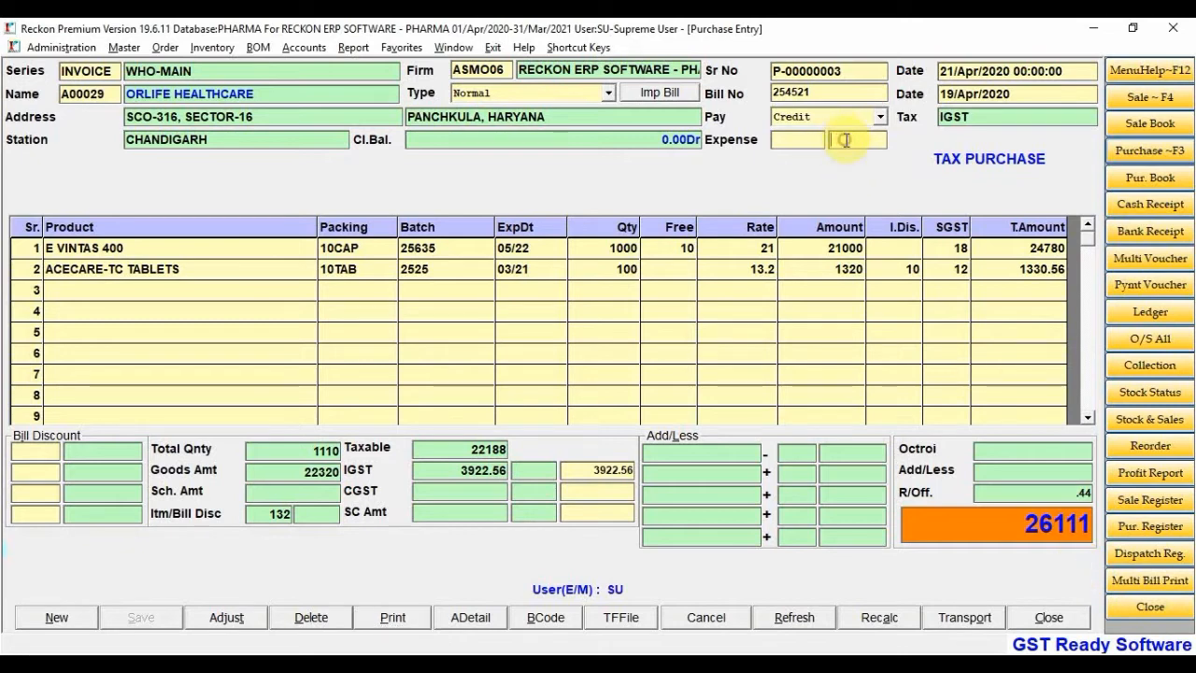
{"action": "type", "text": "1000"}
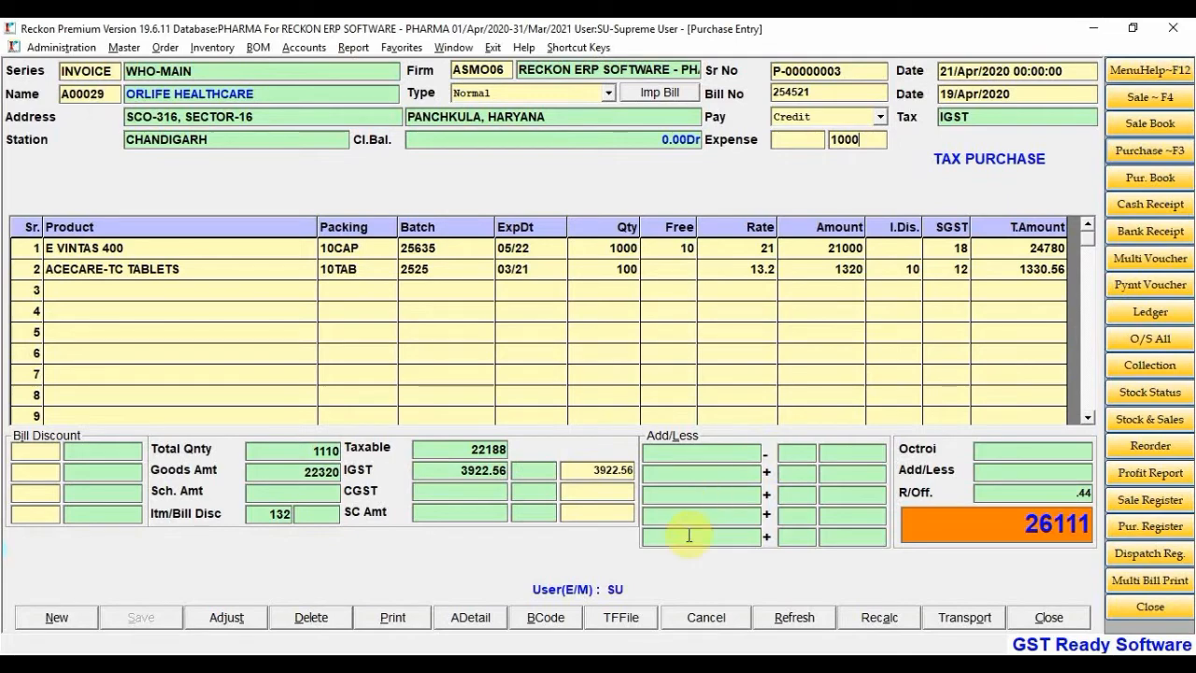
{"action": "left_click", "coordinate": [963, 617]}
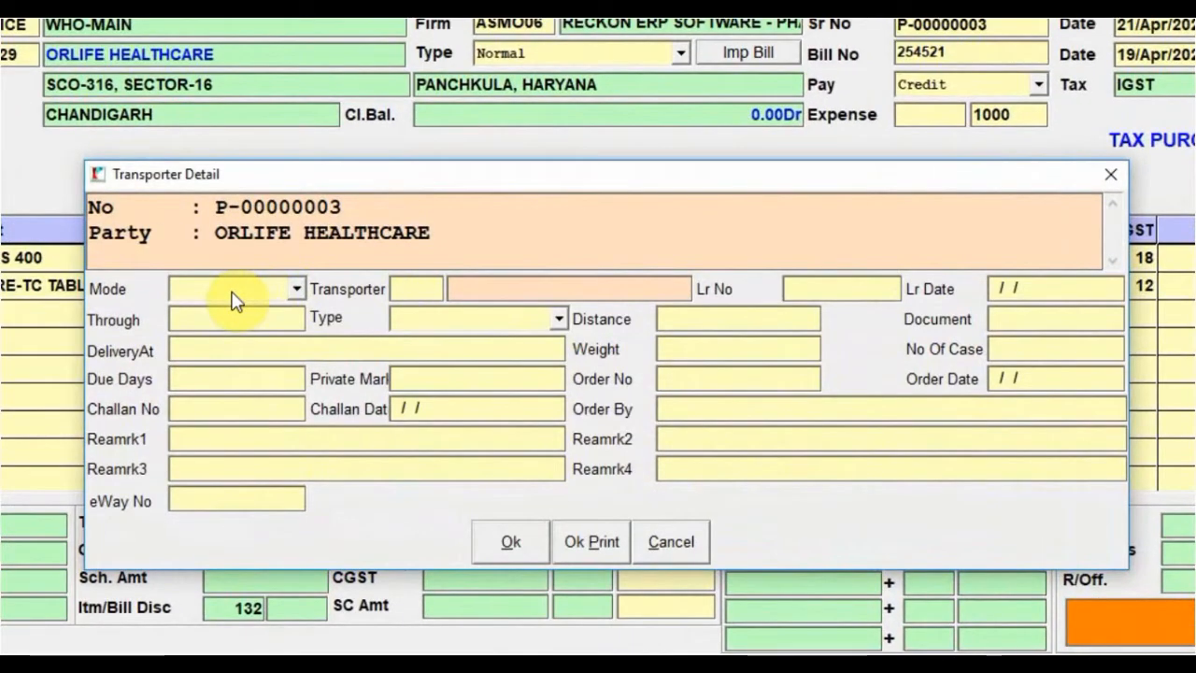
Choose ADITYA TRANSPORT (code 000054) as the transporter after previewing the new-transporter form
{"action": "left_click", "coordinate": [412, 286]}
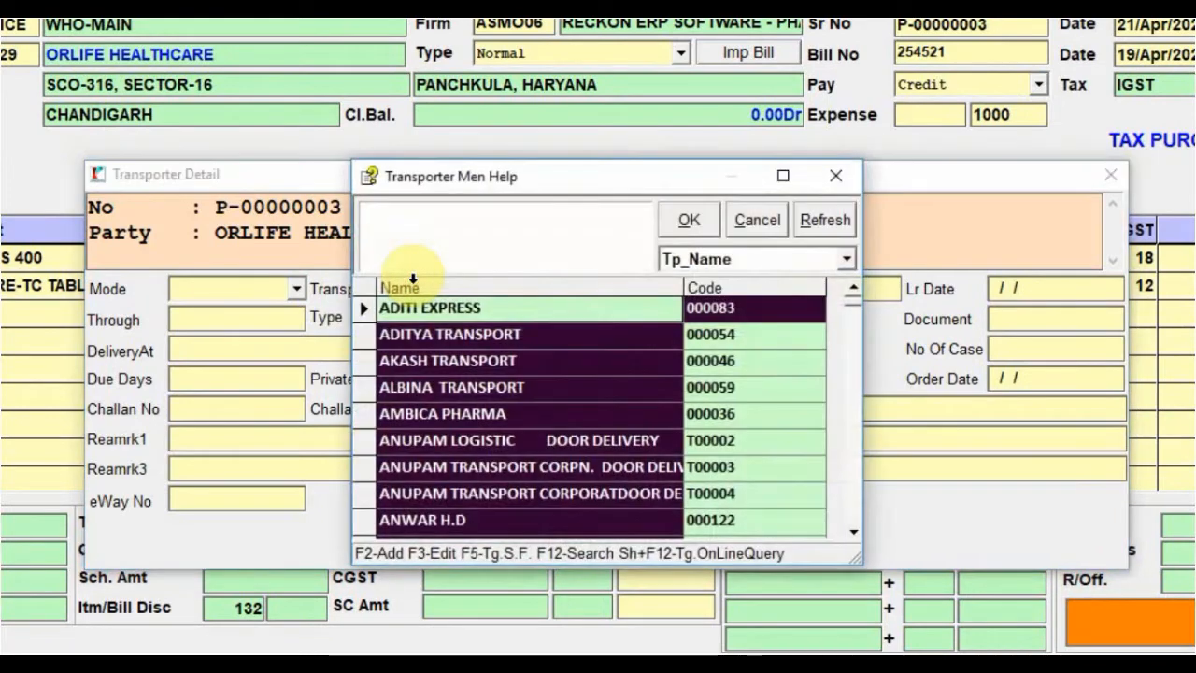
{"action": "key", "text": "Down"}
{"action": "key", "text": "Down"}
{"action": "key", "text": "Up"}
{"action": "key", "text": "Up"}
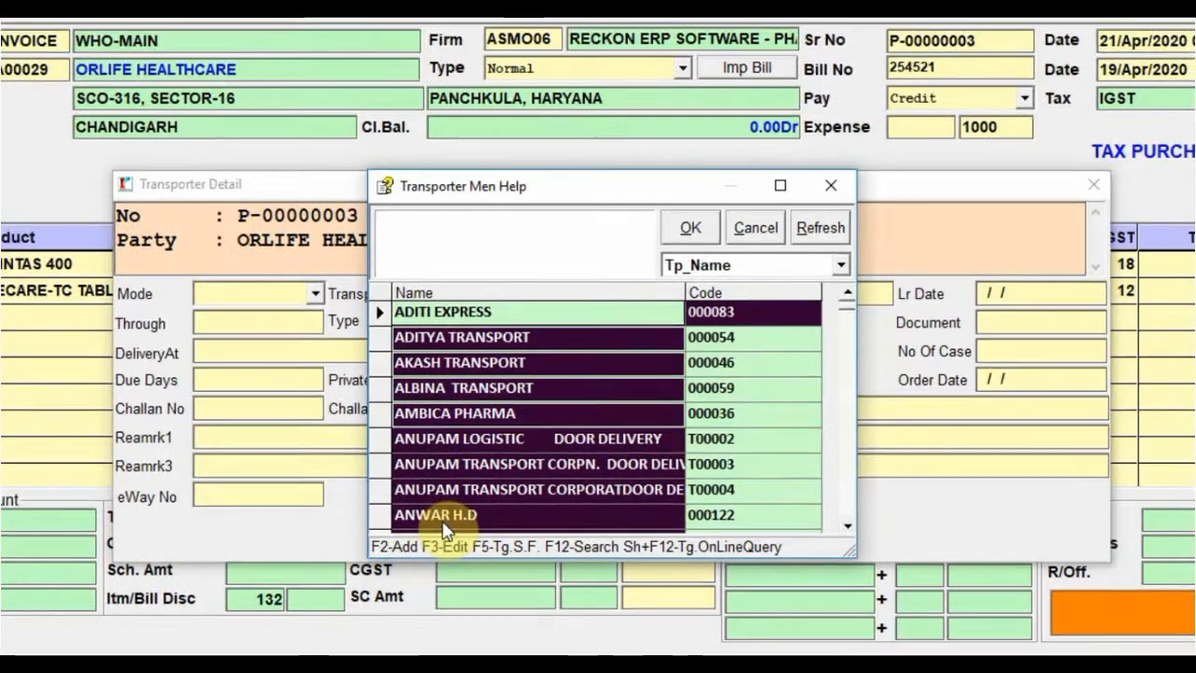
{"action": "key", "text": "F2"}
{"action": "key", "text": "Return"}
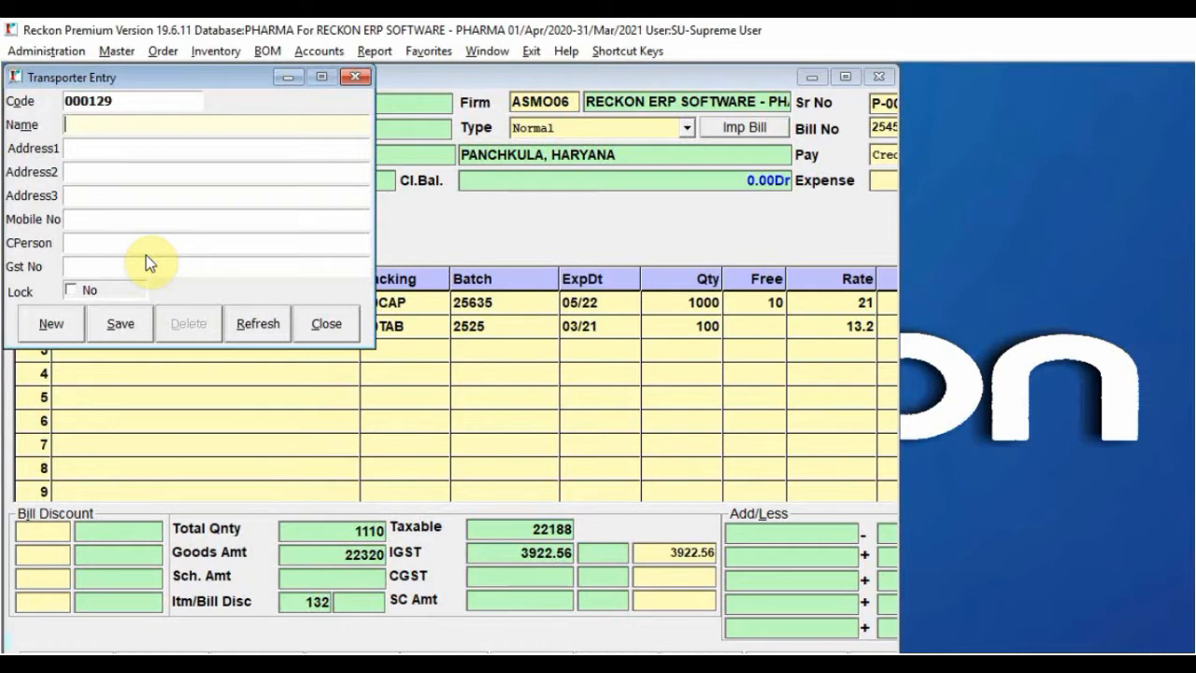
{"action": "left_click", "coordinate": [339, 326]}
{"action": "left_click", "coordinate": [594, 345]}
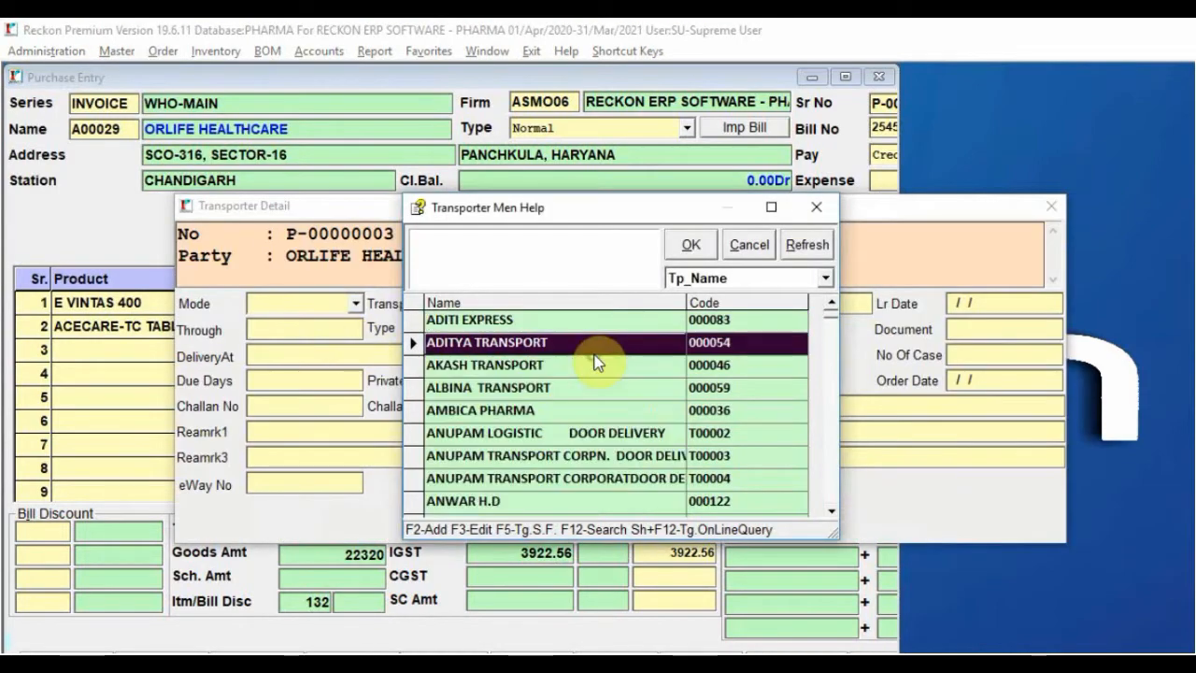
{"action": "key", "text": "F3"}
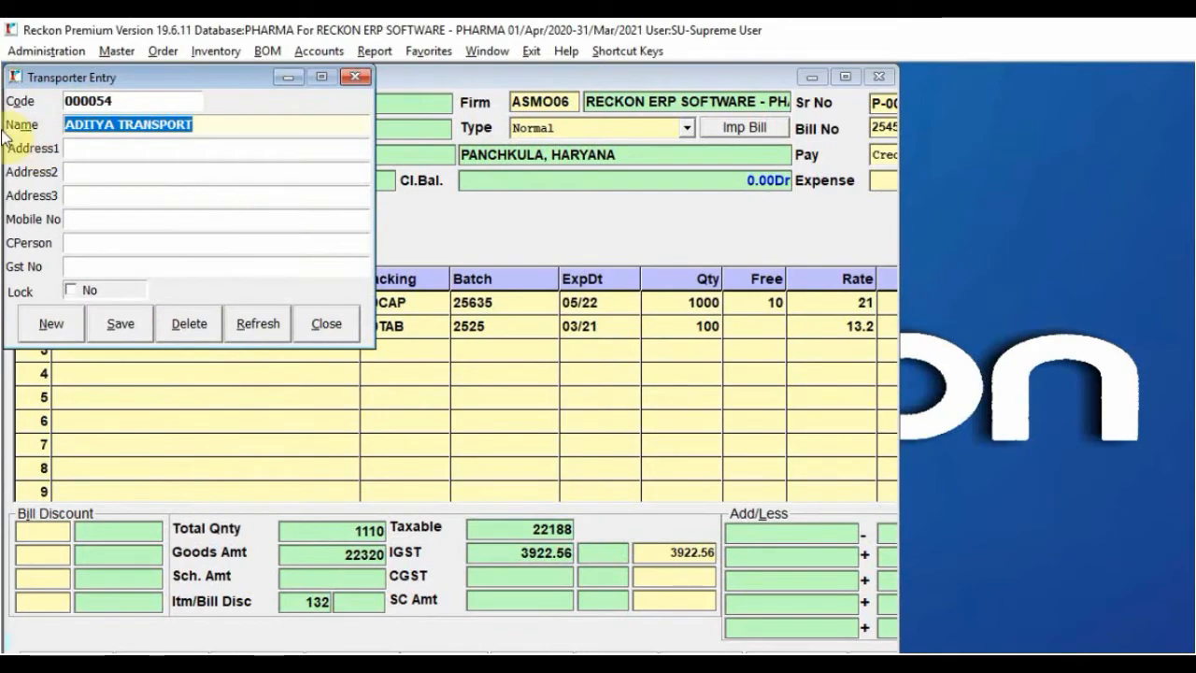
{"action": "left_click", "coordinate": [327, 327]}
{"action": "key", "text": "Return"}
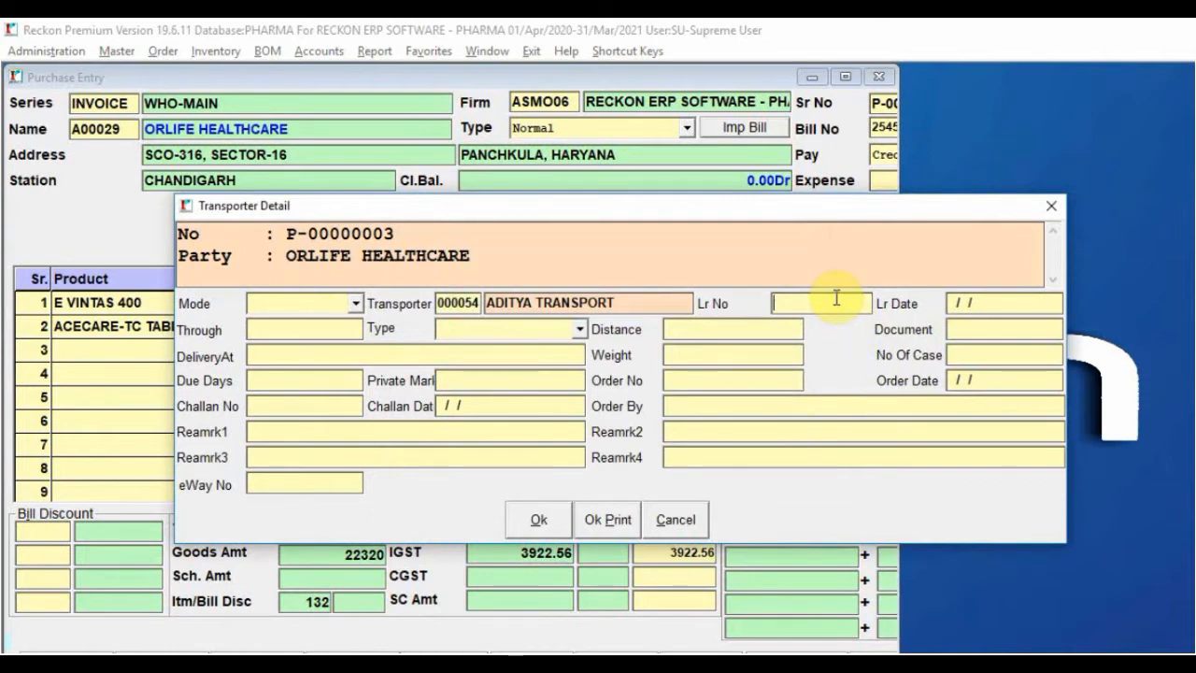
Set transport mode to Road and shipment type to Regular, then confirm the transporter details
{"action": "left_click", "coordinate": [356, 304]}
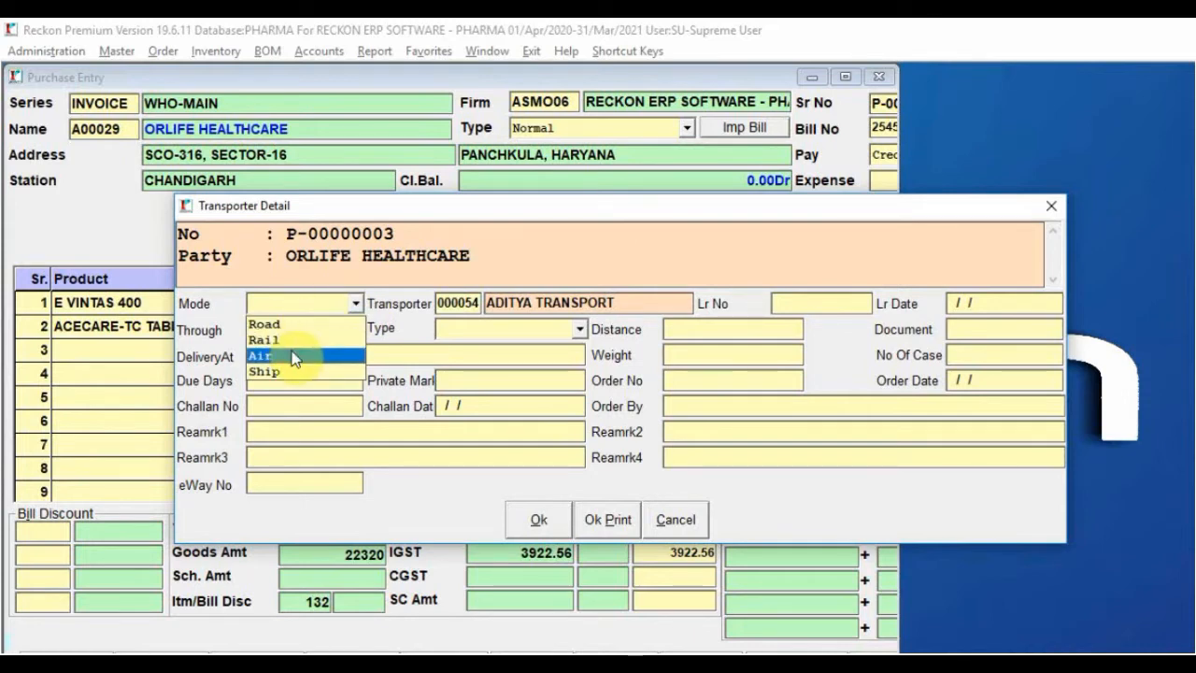
{"action": "left_click", "coordinate": [292, 324]}
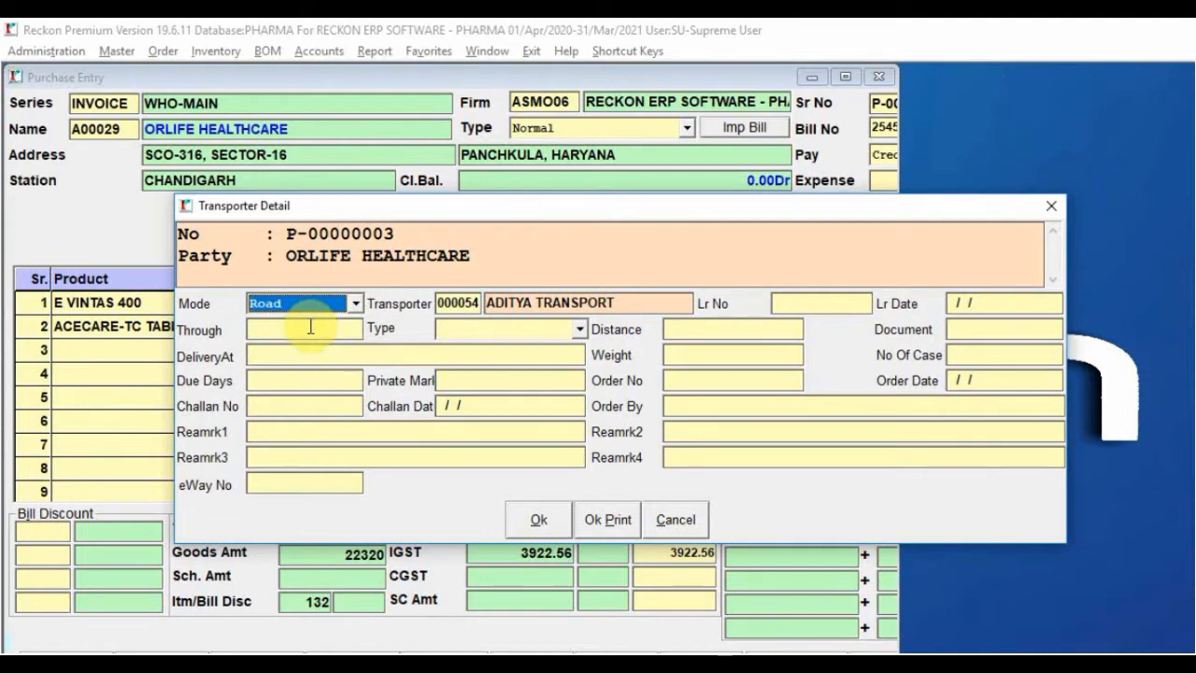
{"action": "left_click", "coordinate": [272, 329]}
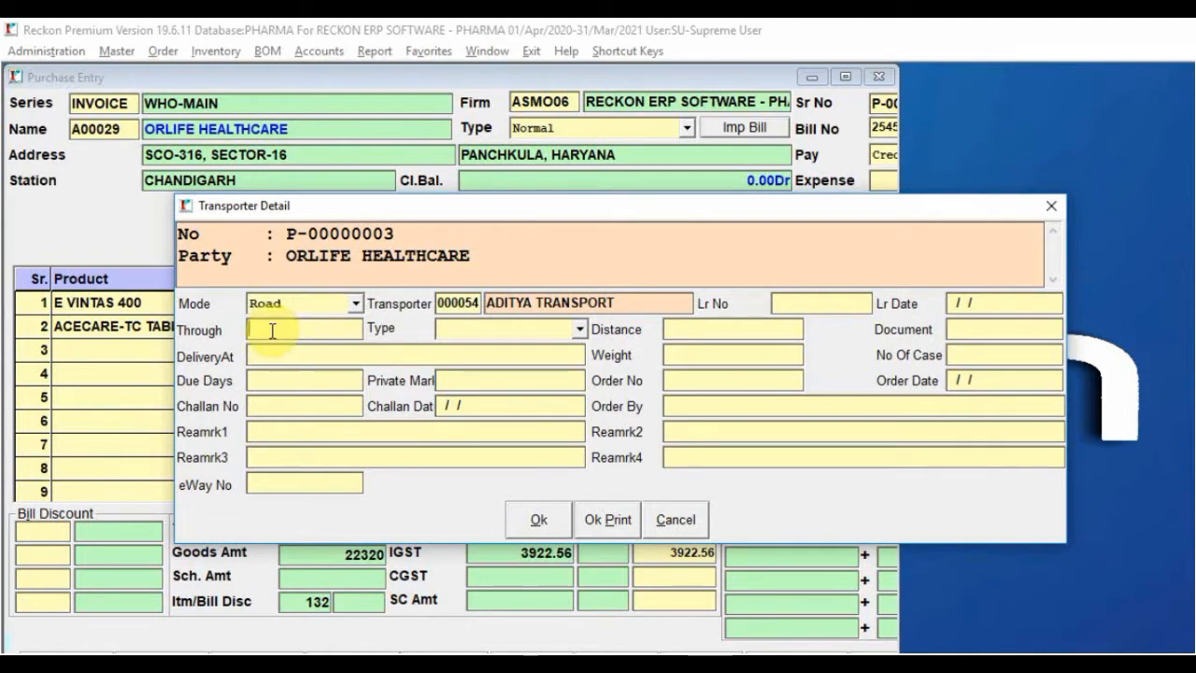
{"action": "left_click", "coordinate": [580, 323]}
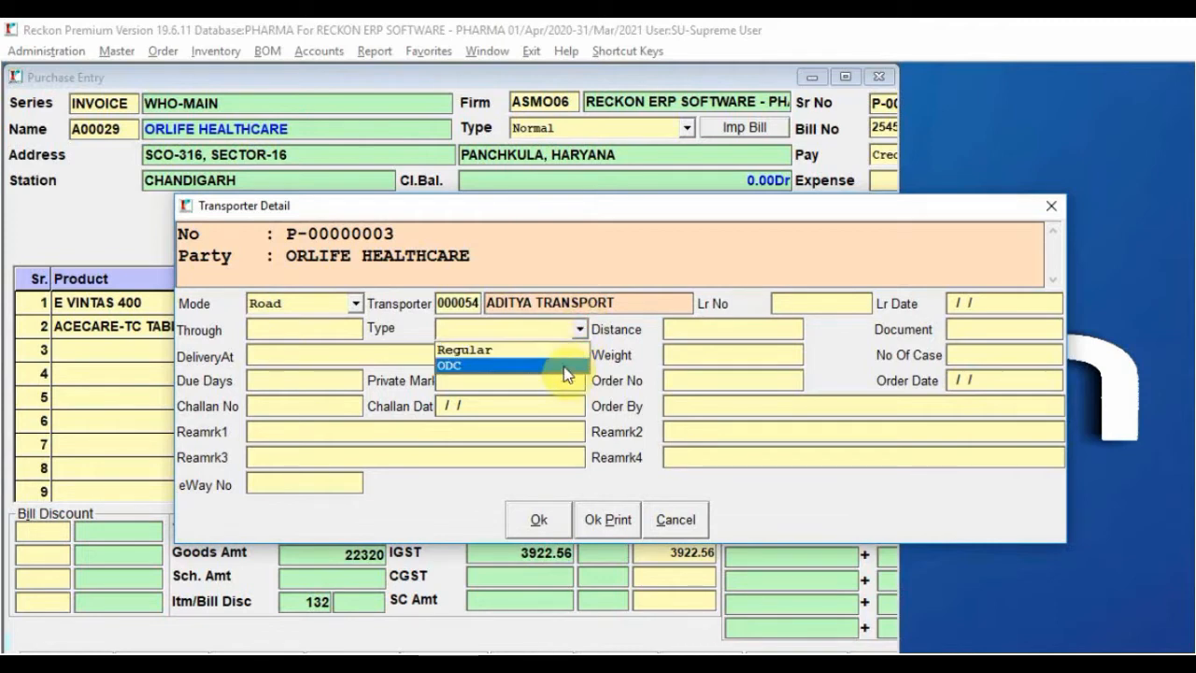
{"action": "left_click", "coordinate": [561, 353]}
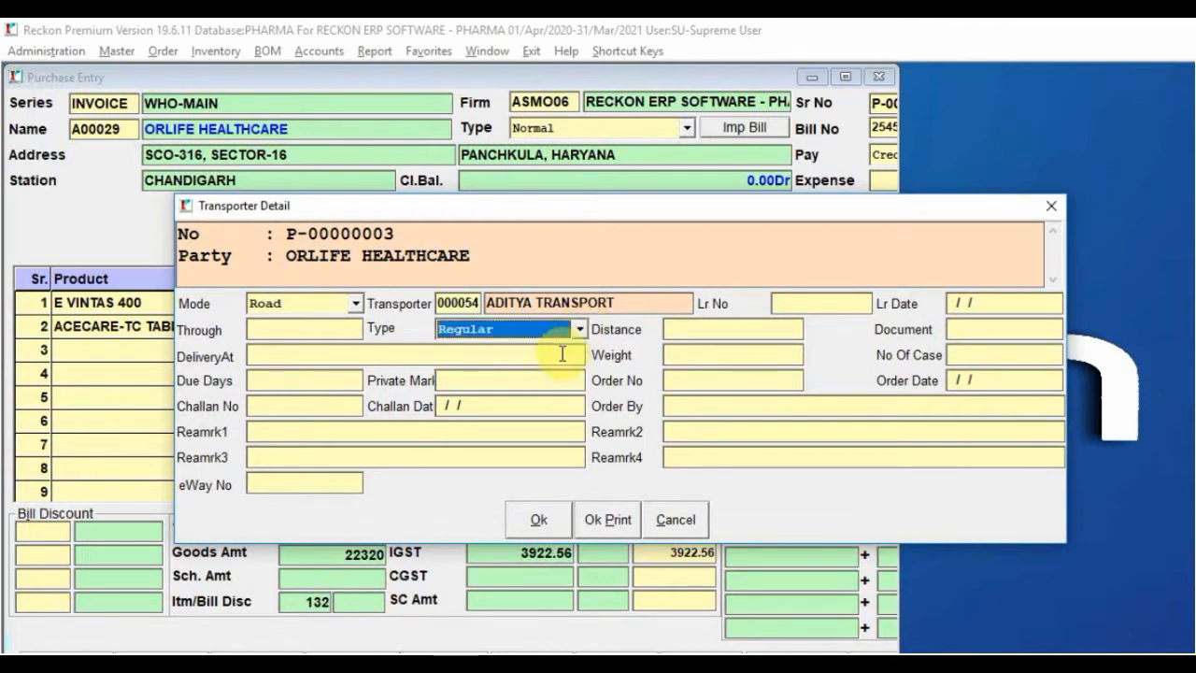
{"action": "left_click", "coordinate": [692, 328]}
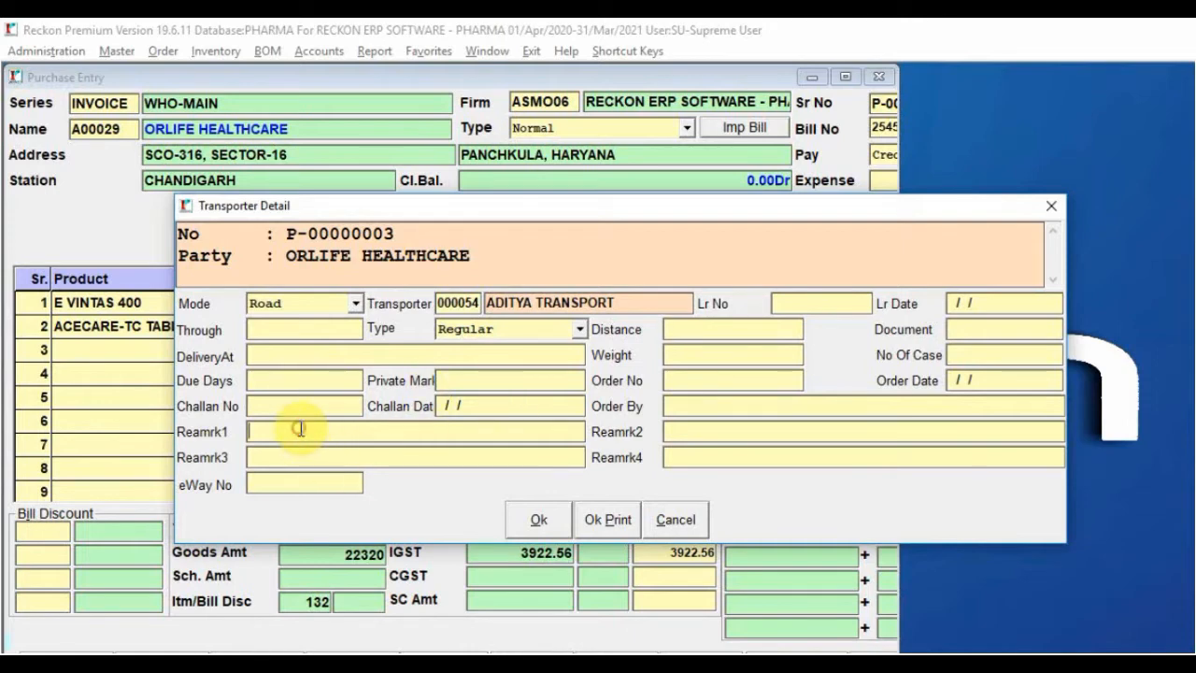
{"action": "left_click", "coordinate": [334, 438]}
{"action": "left_click", "coordinate": [538, 520]}
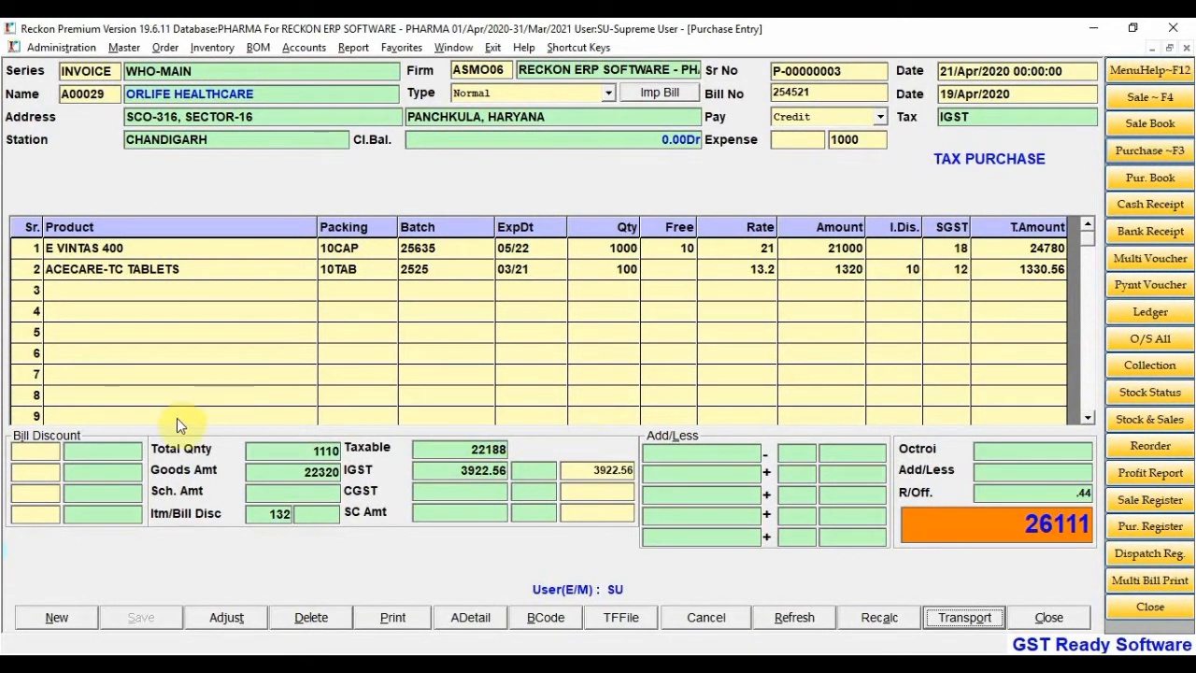
{"action": "left_click", "coordinate": [39, 450]}
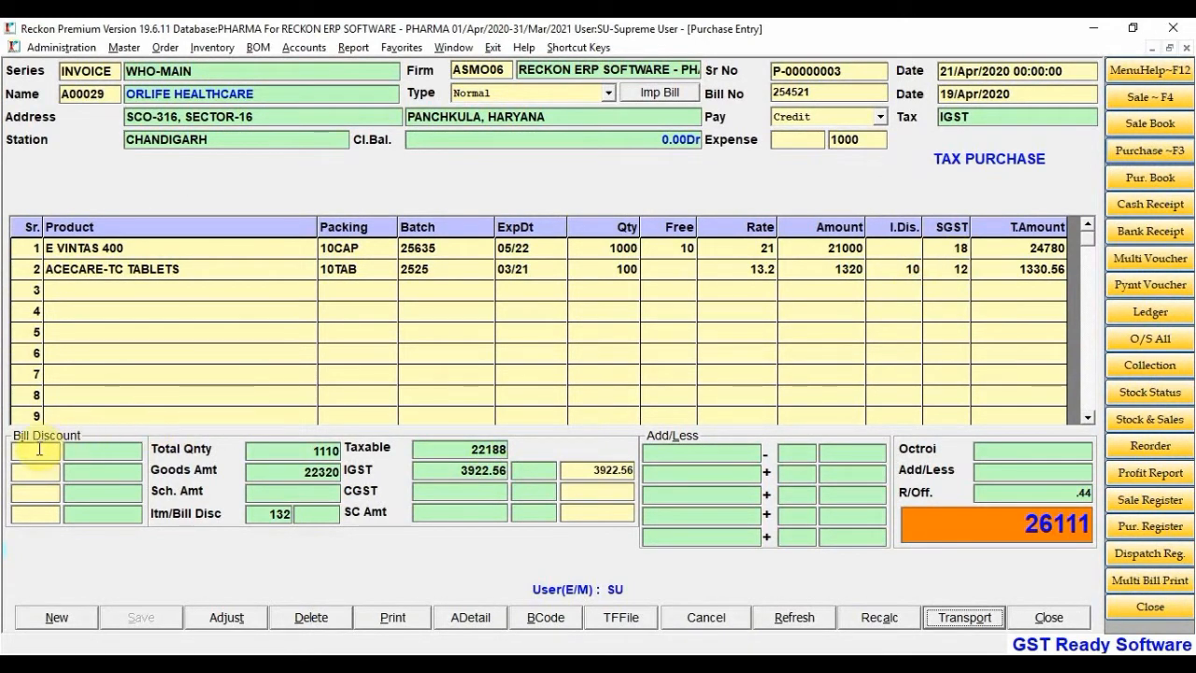
Enter 2%, 1% and 1% bill discounts (443.76, 217.44, 215.27) and open Bill Detail
{"action": "left_click", "coordinate": [30, 452]}
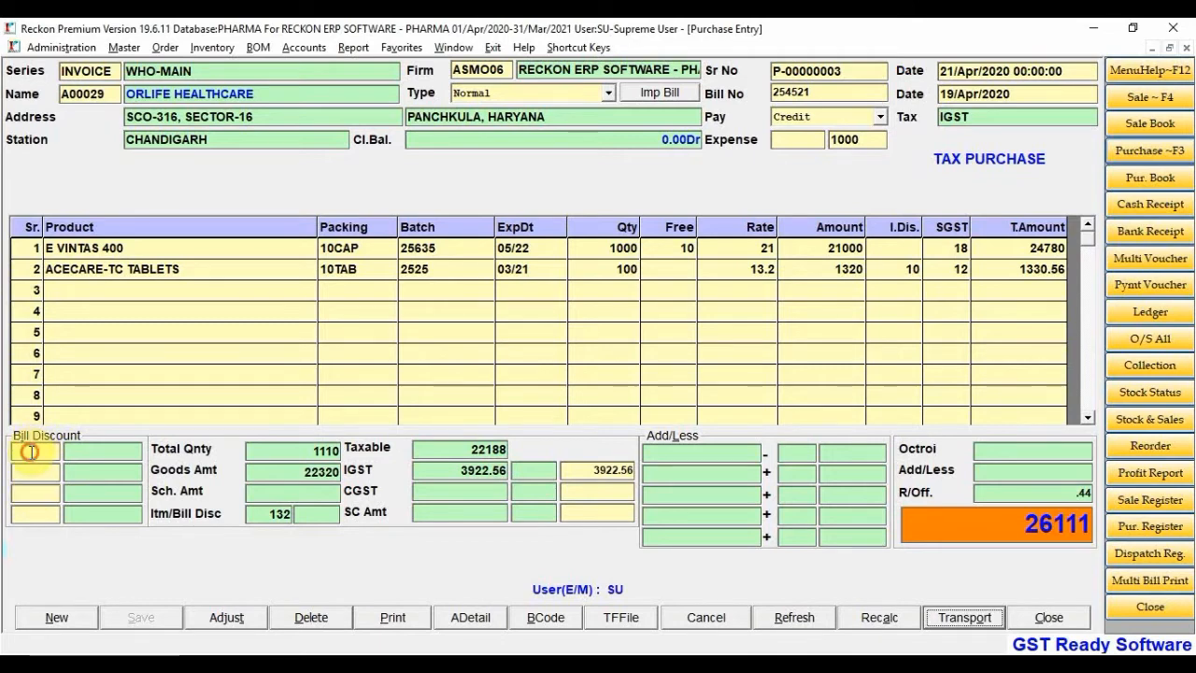
{"action": "type", "text": "2"}
{"action": "left_click", "coordinate": [30, 486]}
{"action": "left_click", "coordinate": [49, 472]}
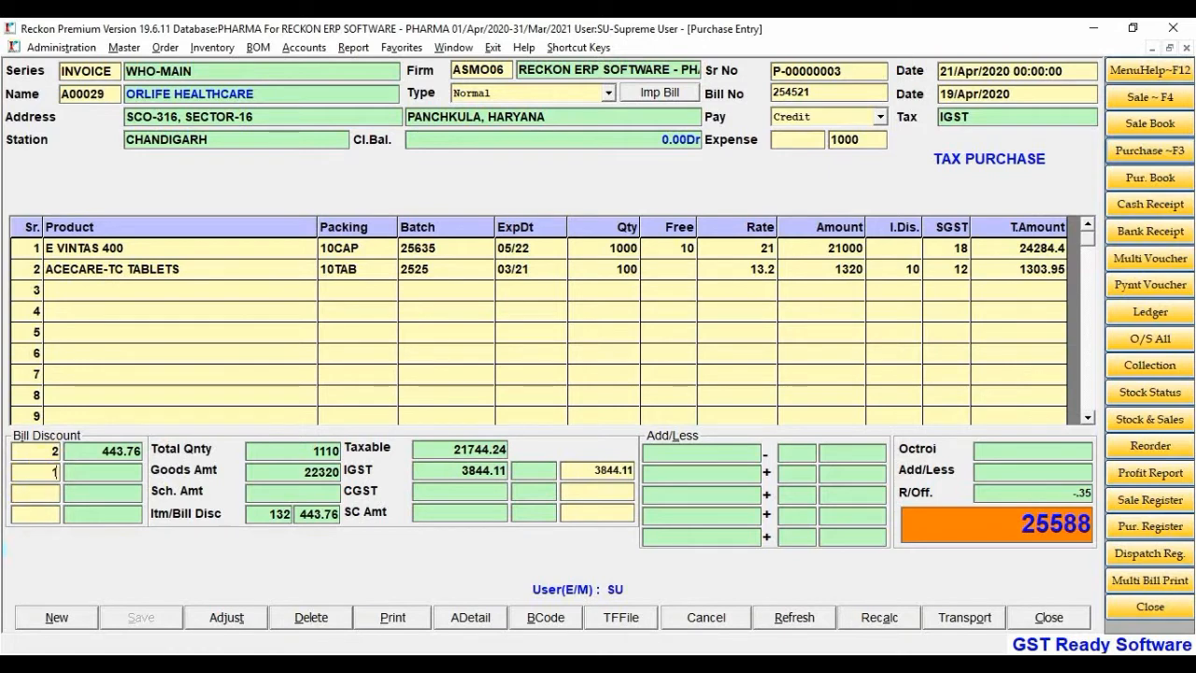
{"action": "left_click", "coordinate": [51, 495]}
{"action": "type", "text": "1"}
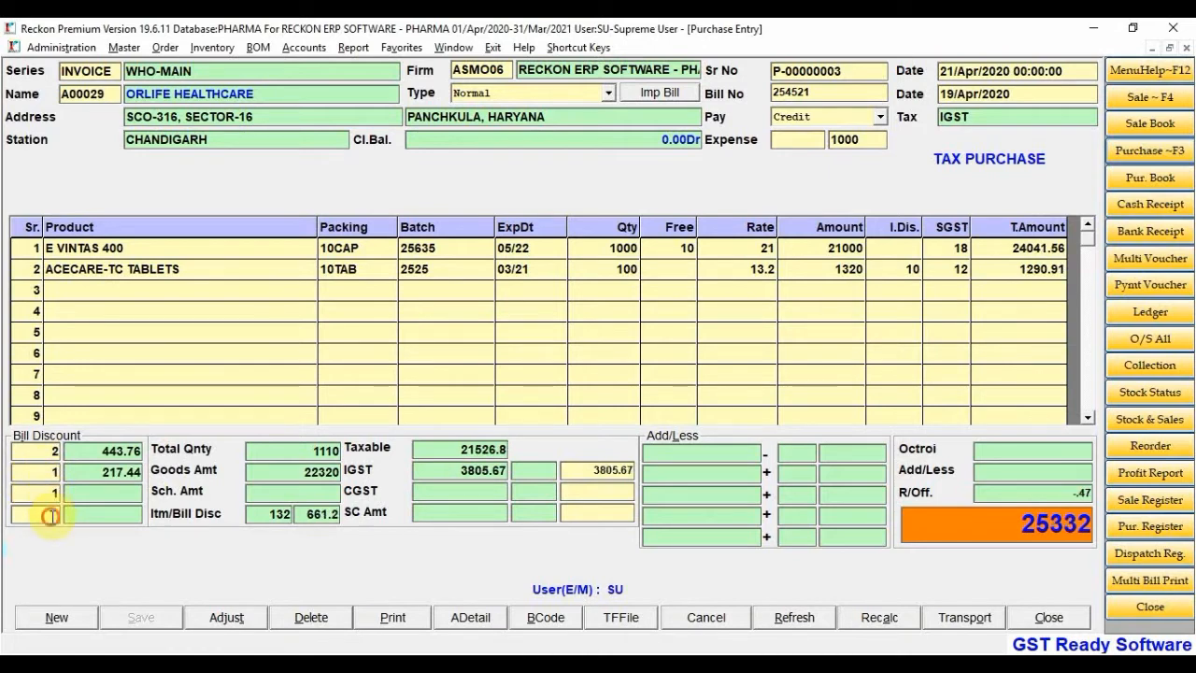
{"action": "left_click", "coordinate": [53, 516]}
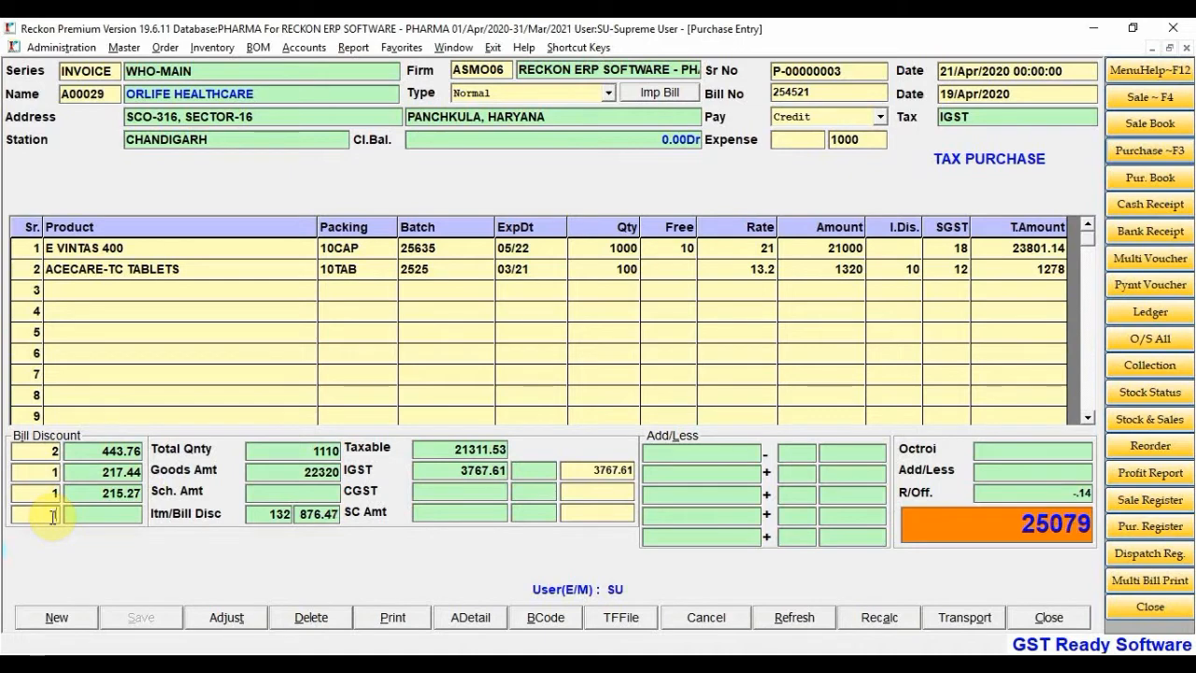
{"action": "type", "text": "1"}
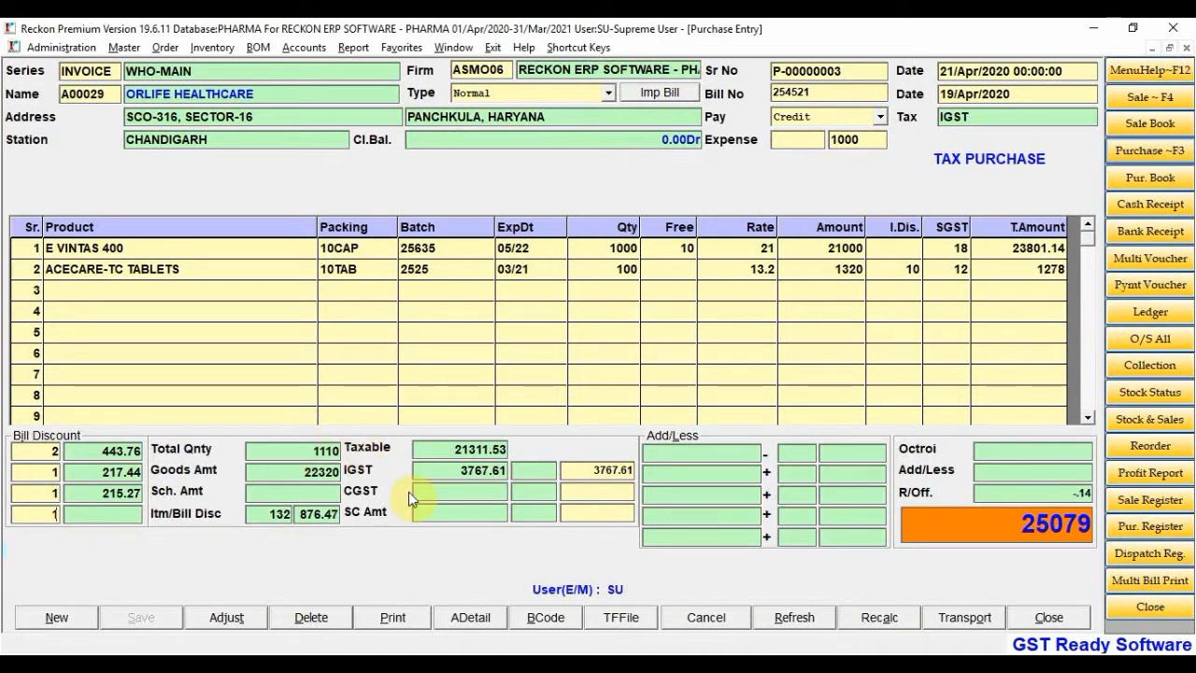
{"action": "left_click", "coordinate": [471, 620]}
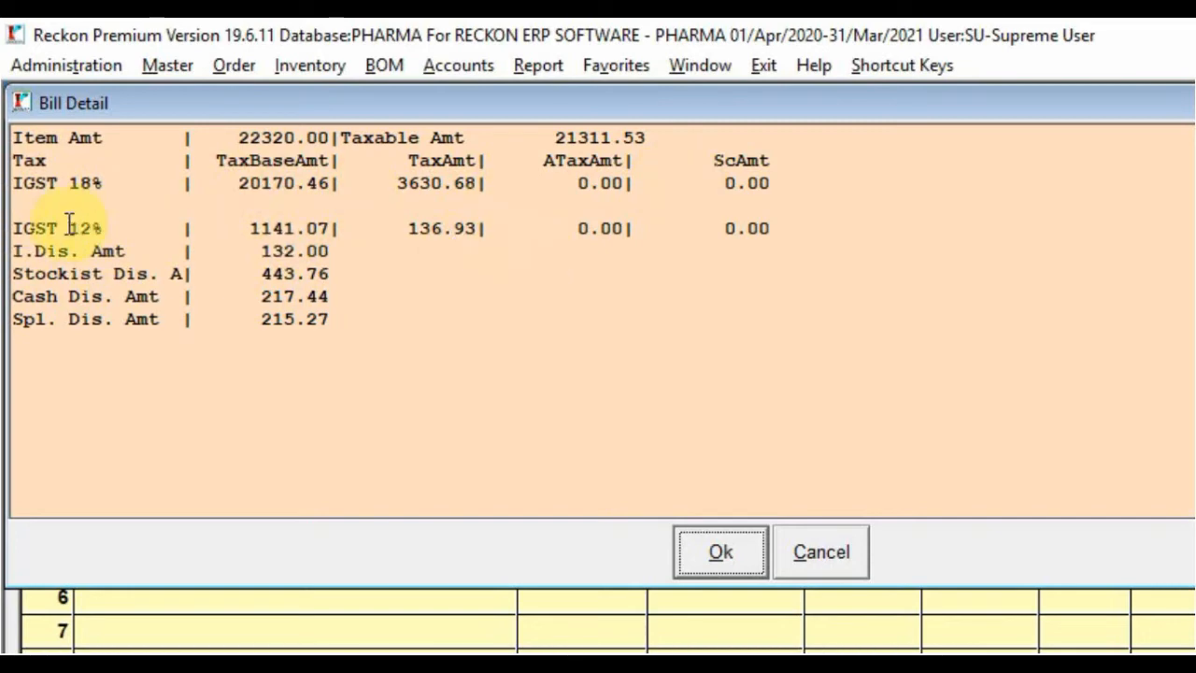
Highlight the item, stockist 443.76, cash 217.44 and special 215.27 discounts, then cancel Bill Detail
{"action": "left_click_drag", "start_coordinate": [21, 250], "coordinate": [239, 251]}
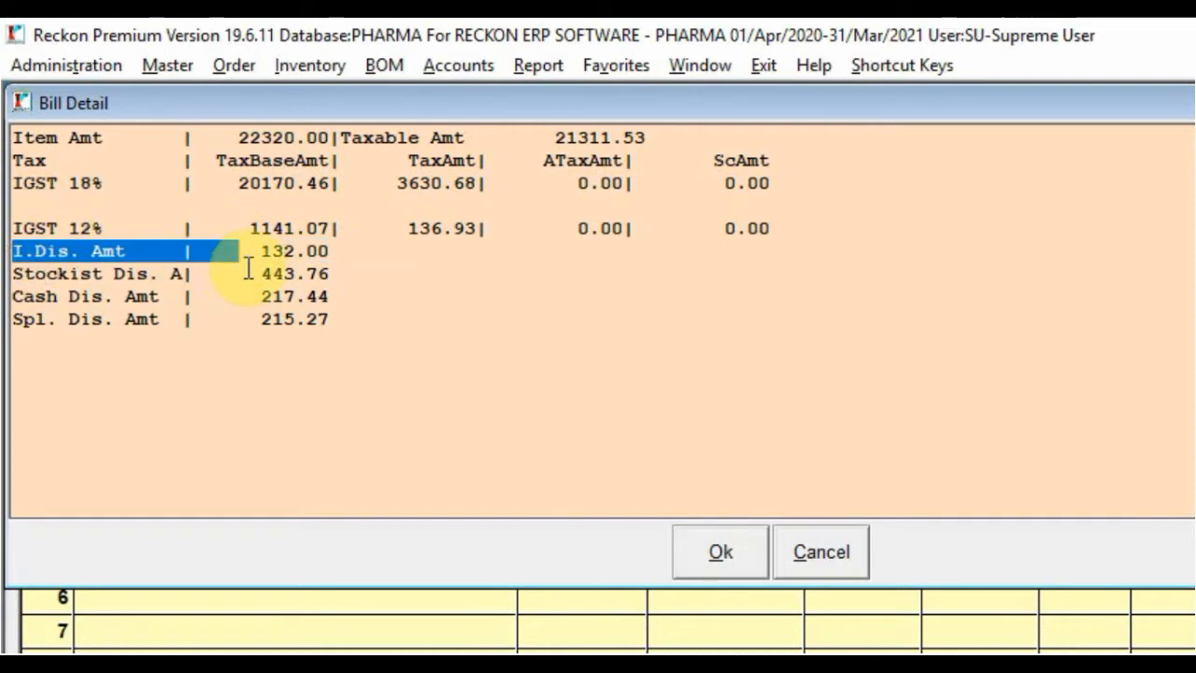
{"action": "left_click_drag", "start_coordinate": [262, 267], "coordinate": [320, 270]}
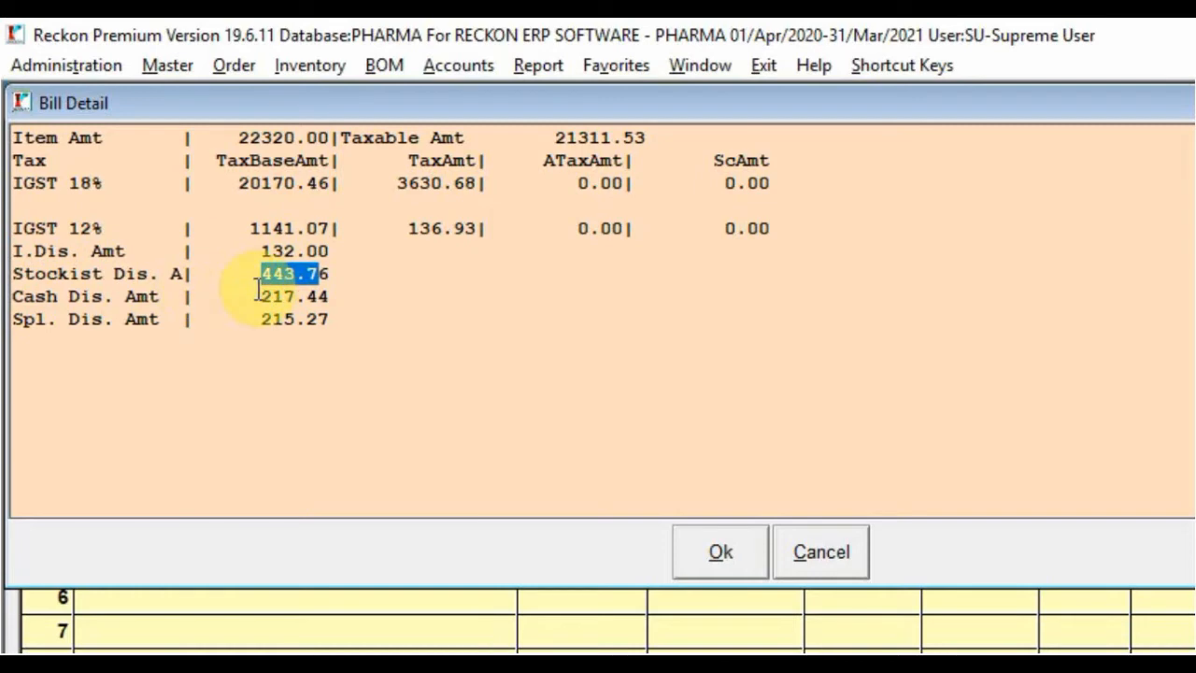
{"action": "left_click_drag", "start_coordinate": [262, 296], "coordinate": [338, 303]}
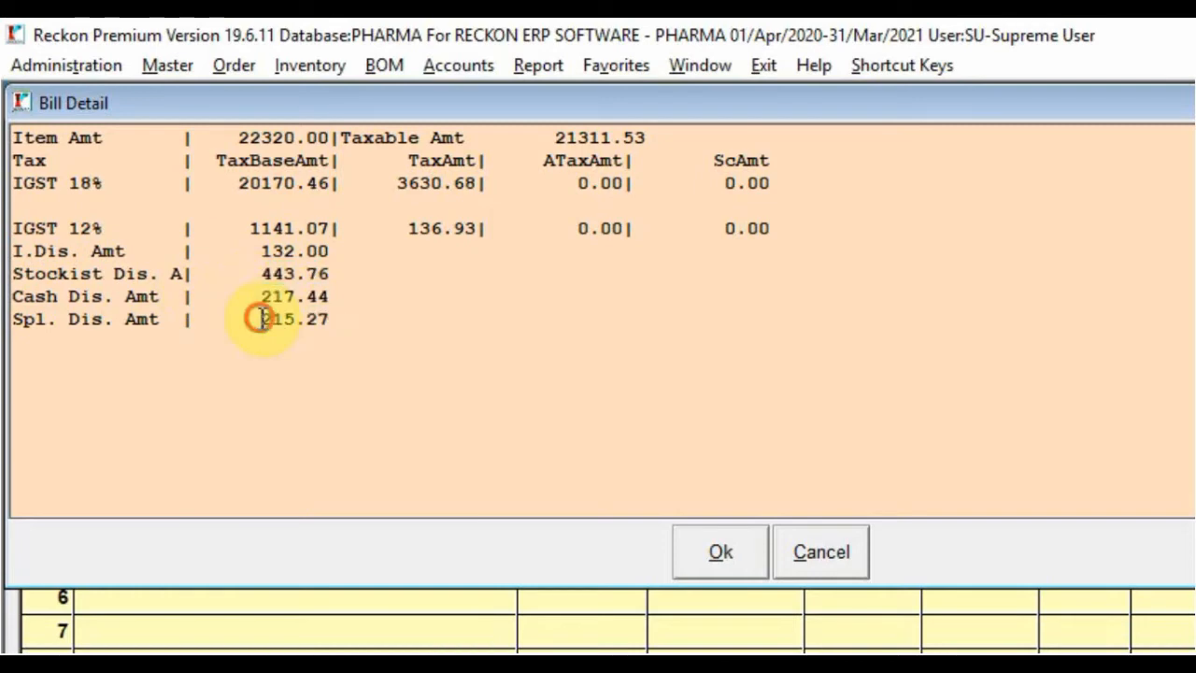
{"action": "left_click_drag", "start_coordinate": [256, 317], "coordinate": [352, 323]}
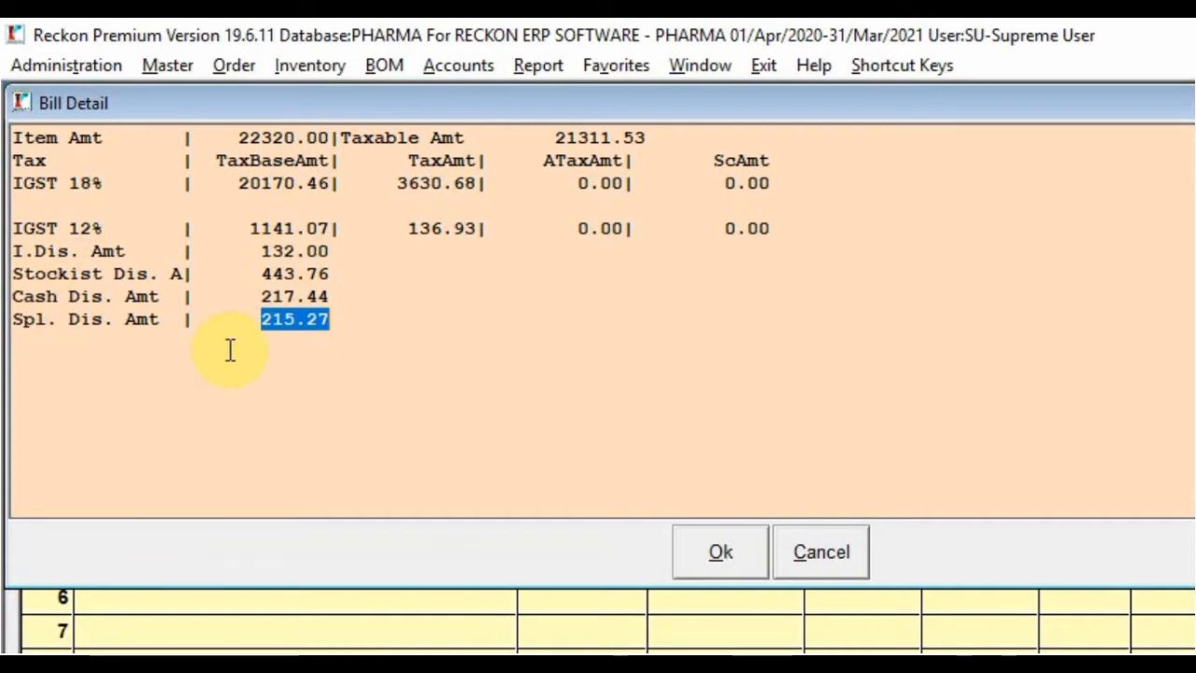
{"action": "left_click", "coordinate": [842, 555]}
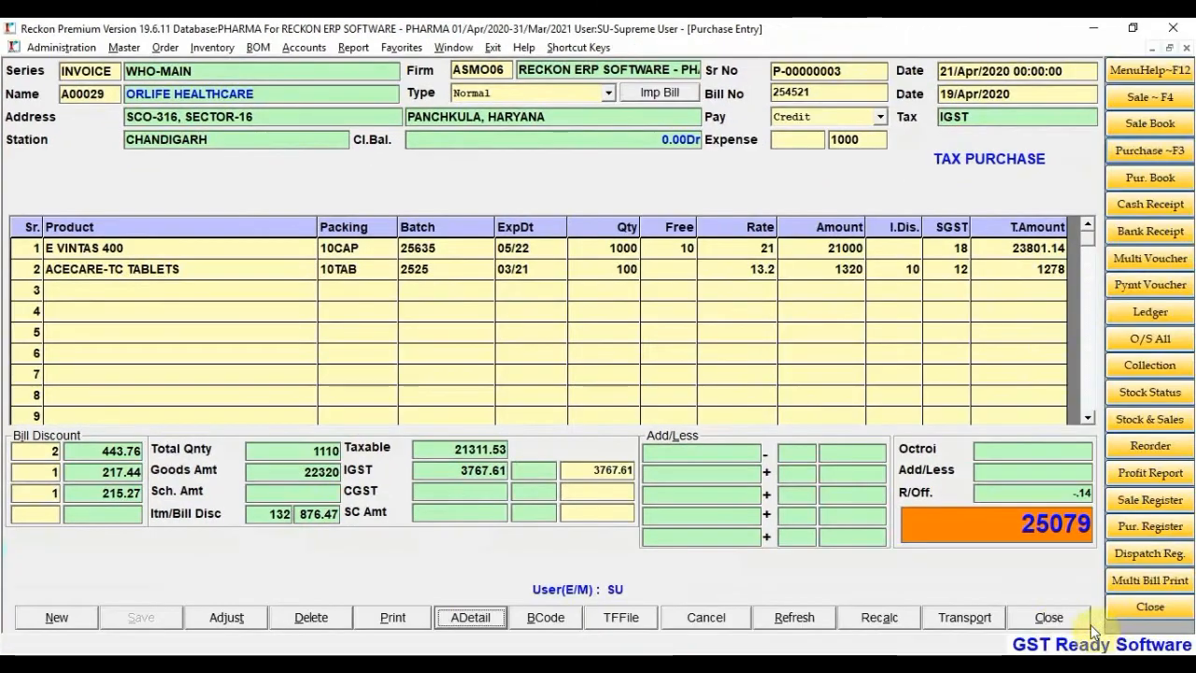
Close the purchase entry and start new sale invoice WH-00002, bringing up the account list
{"action": "left_click", "coordinate": [1049, 620]}
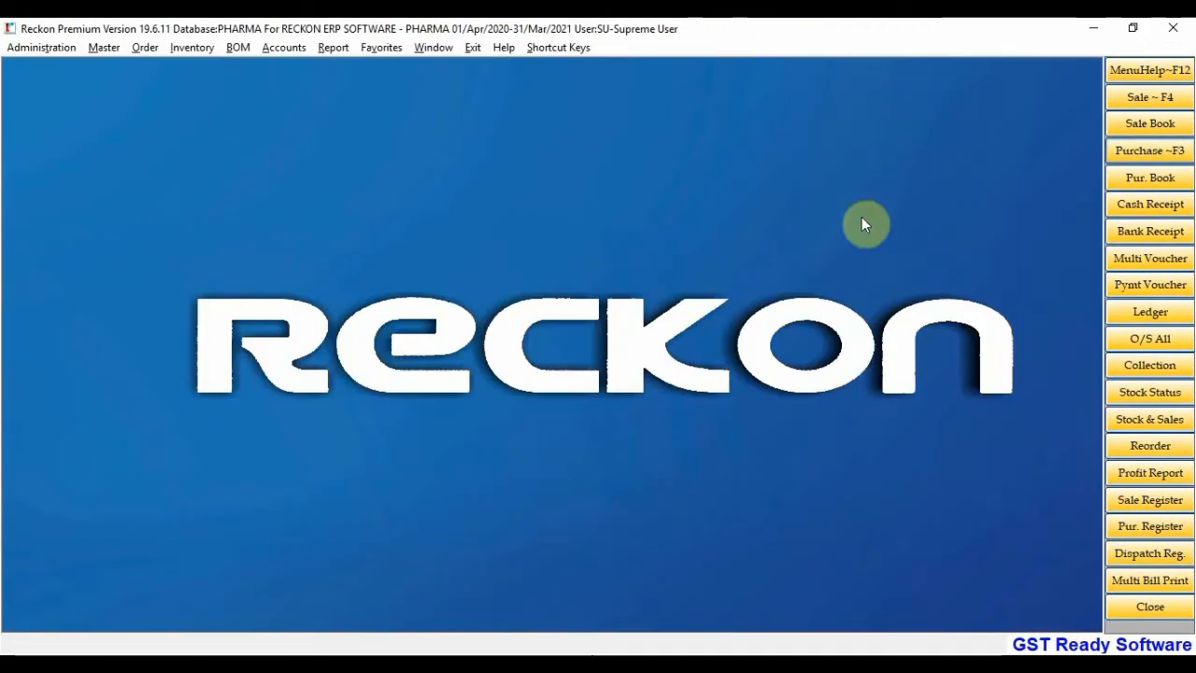
{"action": "left_click", "coordinate": [1149, 98]}
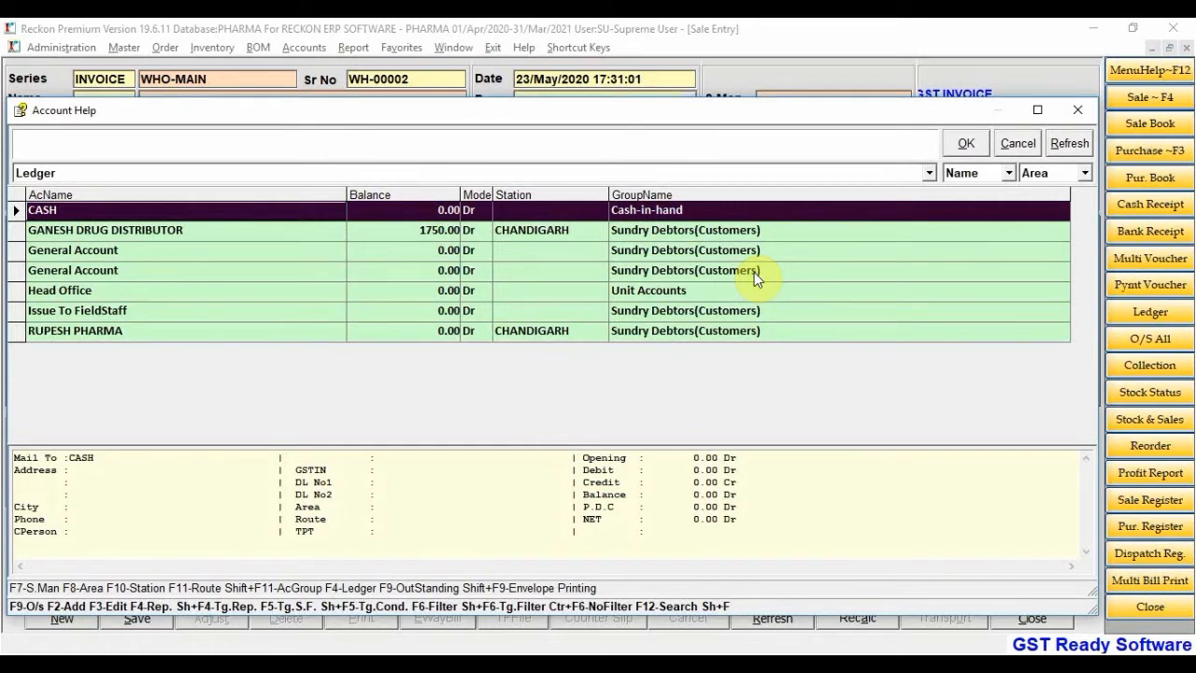
Pick GANESH DRUG DISTRIBUTOR from Account Help as the customer of invoice WH-00002
{"action": "key", "text": "Down"}
{"action": "key", "text": "Down"}
{"action": "key", "text": "Down"}
{"action": "key", "text": "Down"}
{"action": "key", "text": "Down"}
{"action": "key", "text": "Down"}
{"action": "key", "text": "Up"}
{"action": "key", "text": "Up"}
{"action": "key", "text": "Up"}
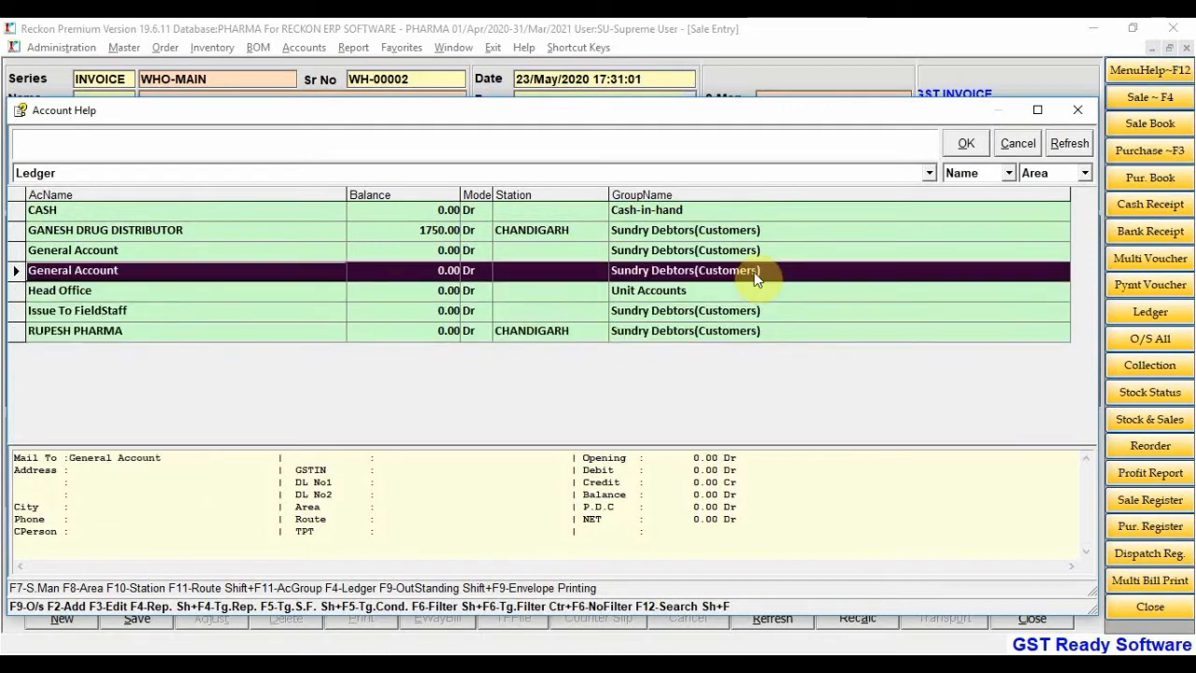
{"action": "key", "text": "Up"}
{"action": "key", "text": "Up"}
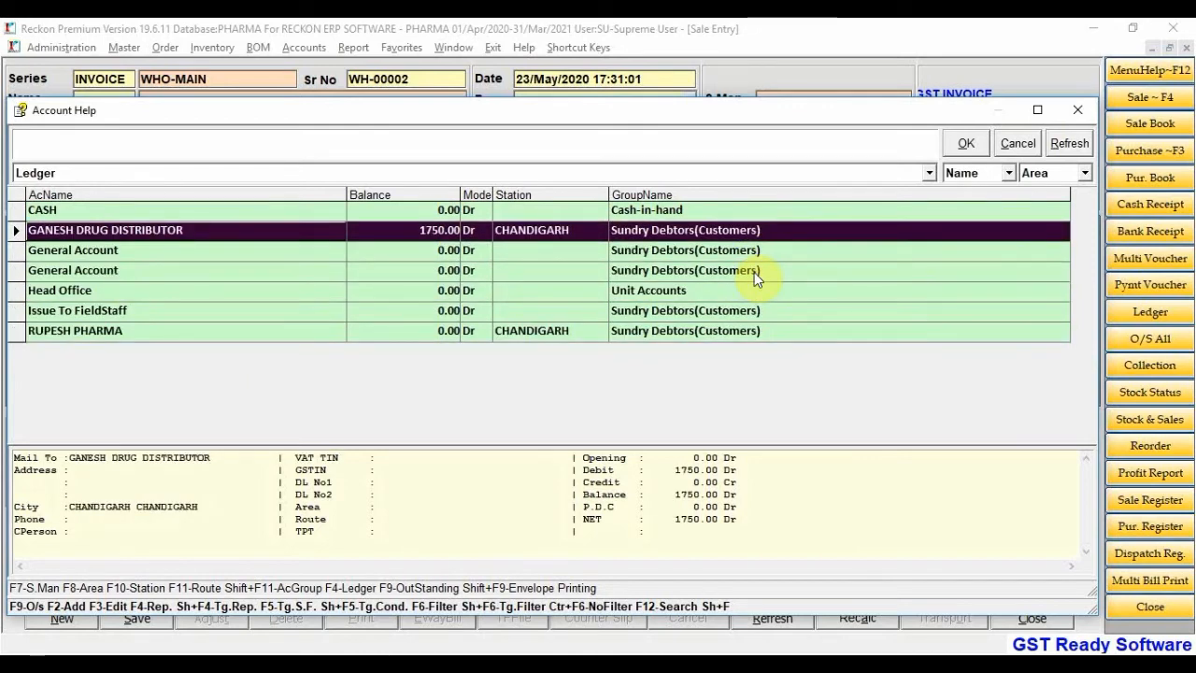
{"action": "key", "text": "Down"}
{"action": "key", "text": "Down"}
{"action": "key", "text": "Down"}
{"action": "key", "text": "Down"}
{"action": "key", "text": "Down"}
{"action": "key", "text": "Up"}
{"action": "key", "text": "Up"}
{"action": "key", "text": "Up"}
{"action": "key", "text": "Up"}
{"action": "key", "text": "Up"}
{"action": "key", "text": "ctrl+F6"}
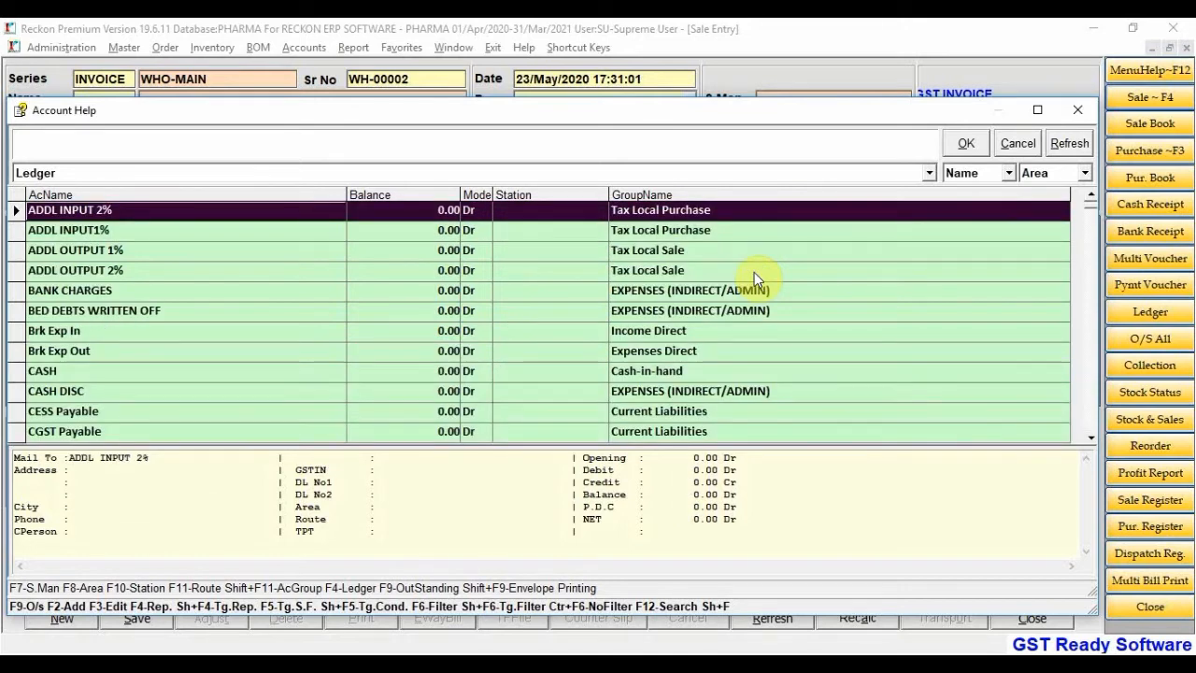
{"action": "key", "text": "F6"}
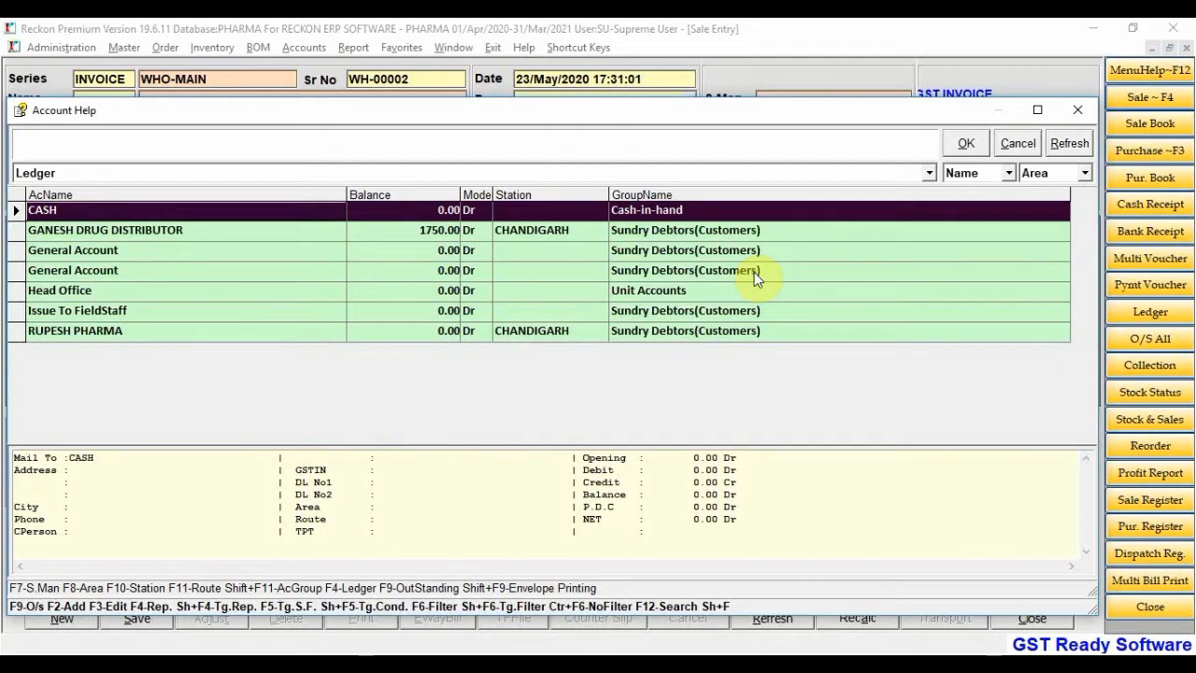
{"action": "key", "text": "Down"}
{"action": "key", "text": "Down"}
{"action": "key", "text": "Down"}
{"action": "key", "text": "Down"}
{"action": "key", "text": "Down"}
{"action": "key", "text": "Down"}
{"action": "key", "text": "Up"}
{"action": "key", "text": "Up"}
{"action": "key", "text": "Up"}
{"action": "key", "text": "Up"}
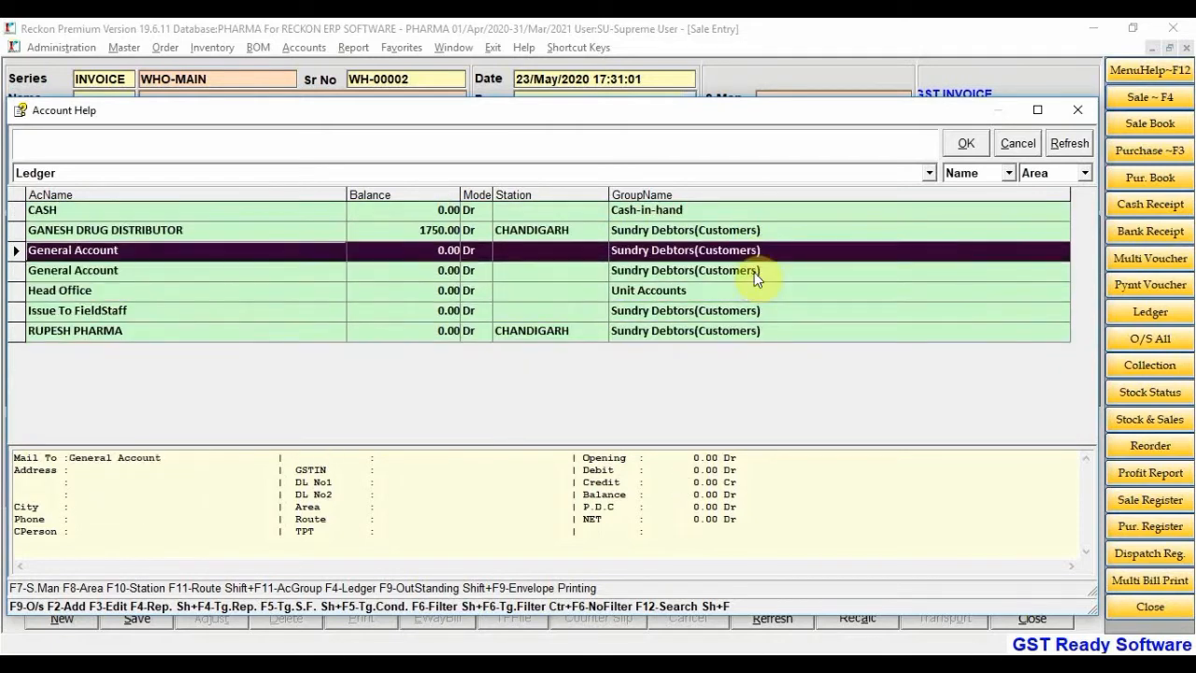
{"action": "key", "text": "Up"}
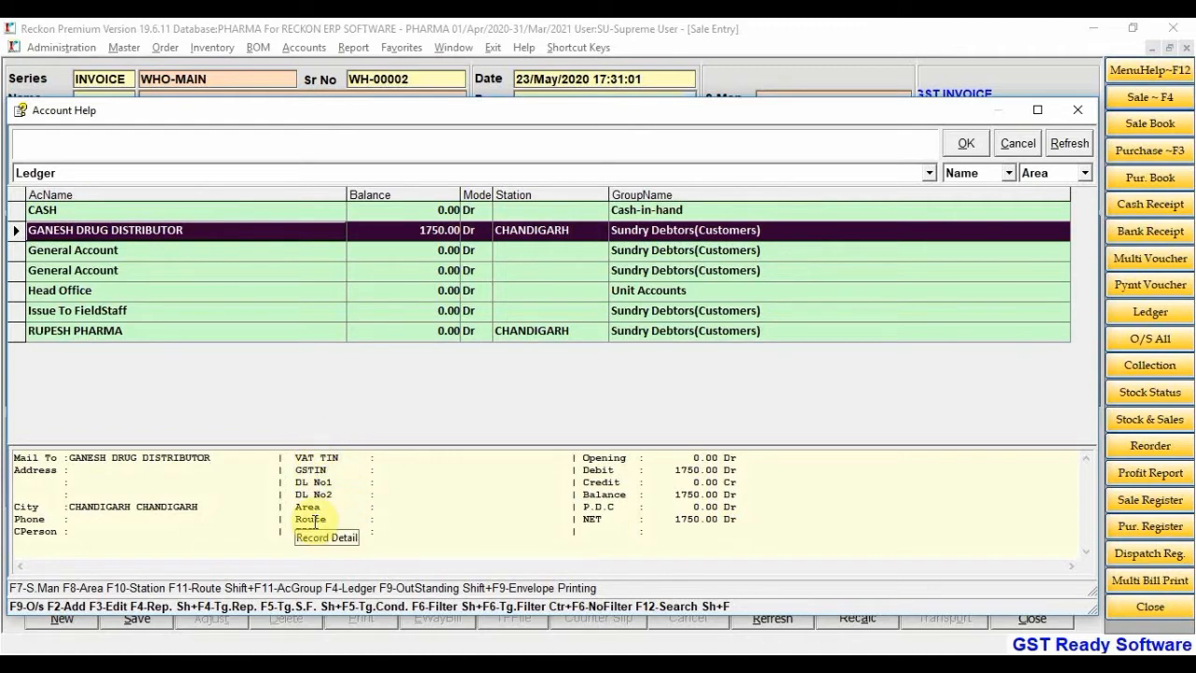
{"action": "key", "text": "Return"}
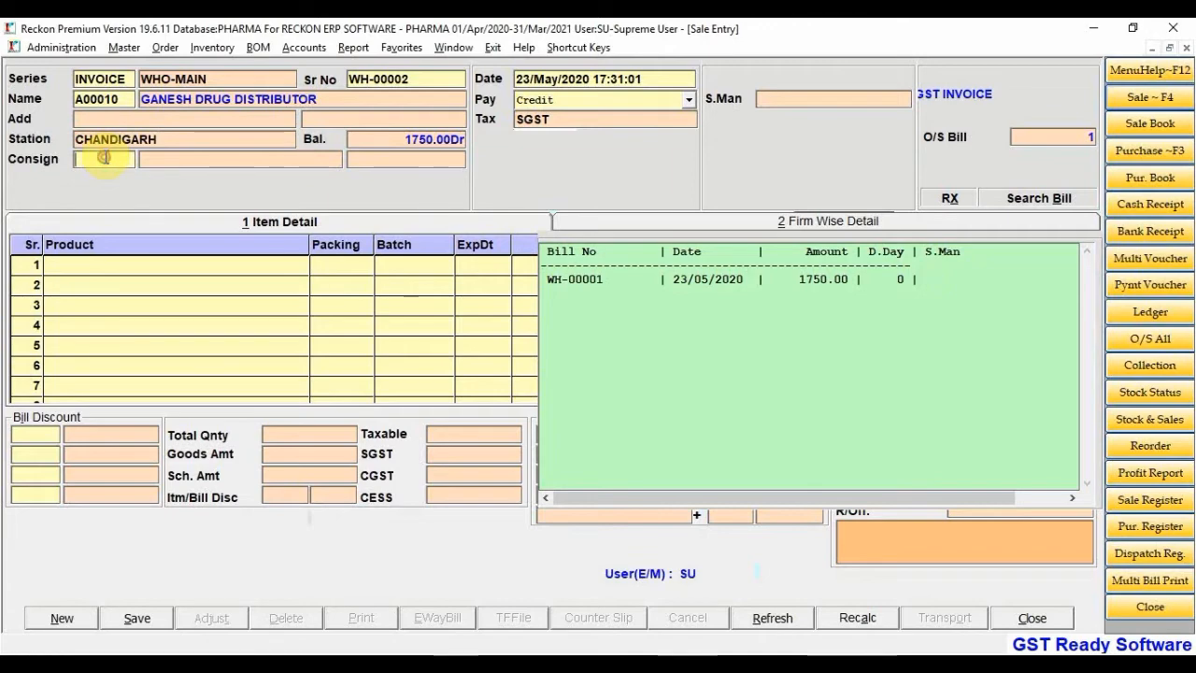
Set RUPESH PHARMA as the invoice's consignee
{"action": "key", "text": "Return"}
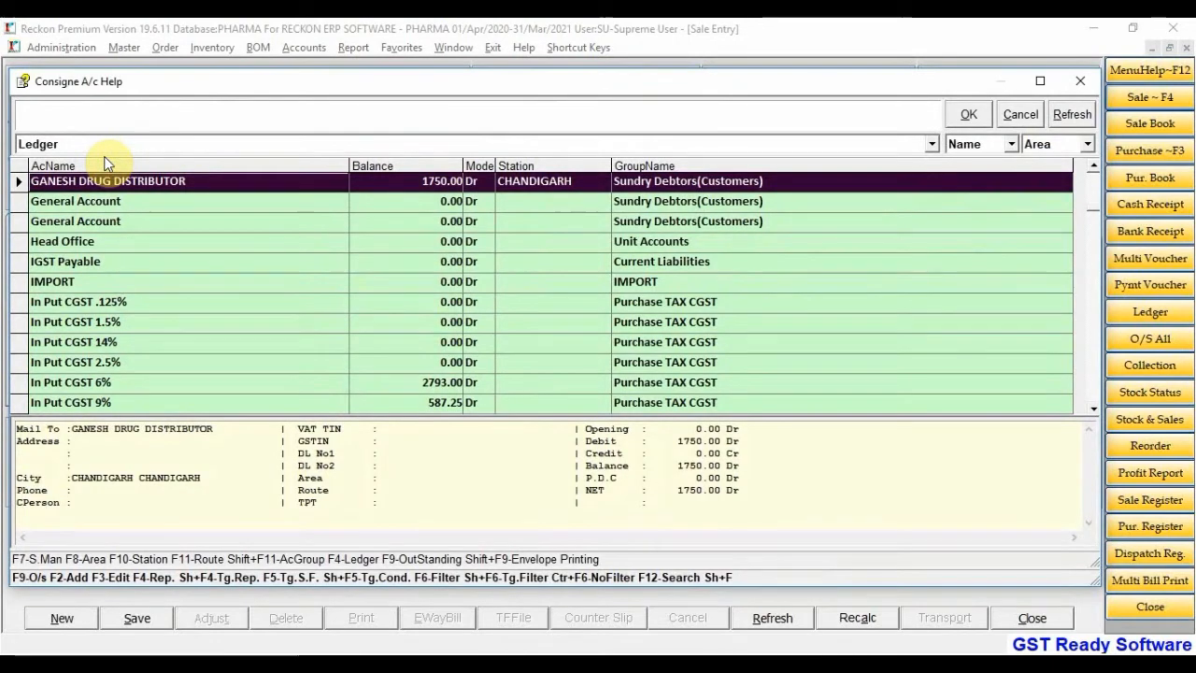
{"action": "type", "text": "RO"}
{"action": "key", "text": "Down"}
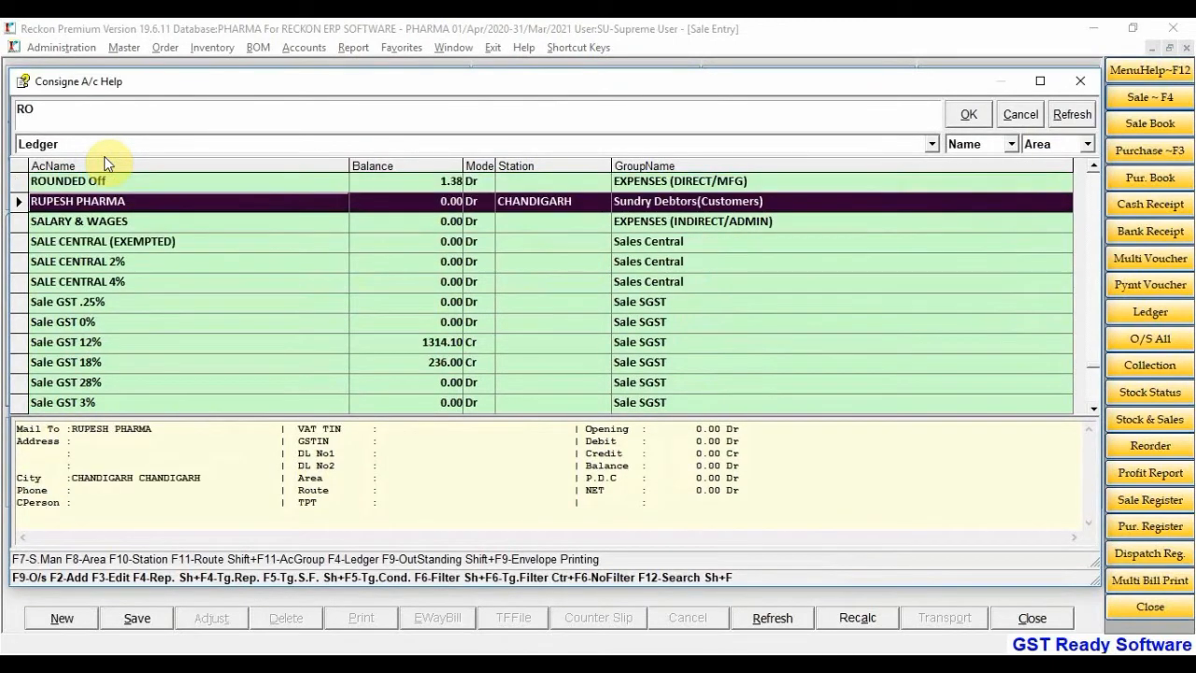
{"action": "key", "text": "Return"}
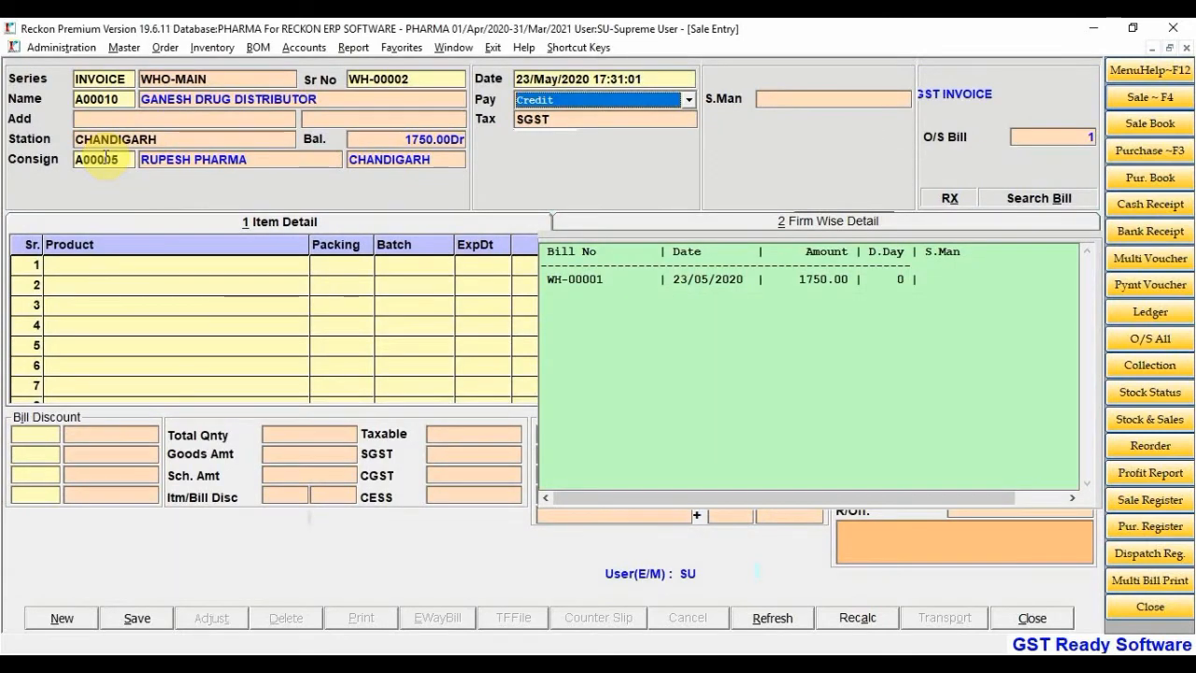
Keep Credit payment and SGST tax, assign salesman RAJU, and bring up the item list
{"action": "key", "text": "Return"}
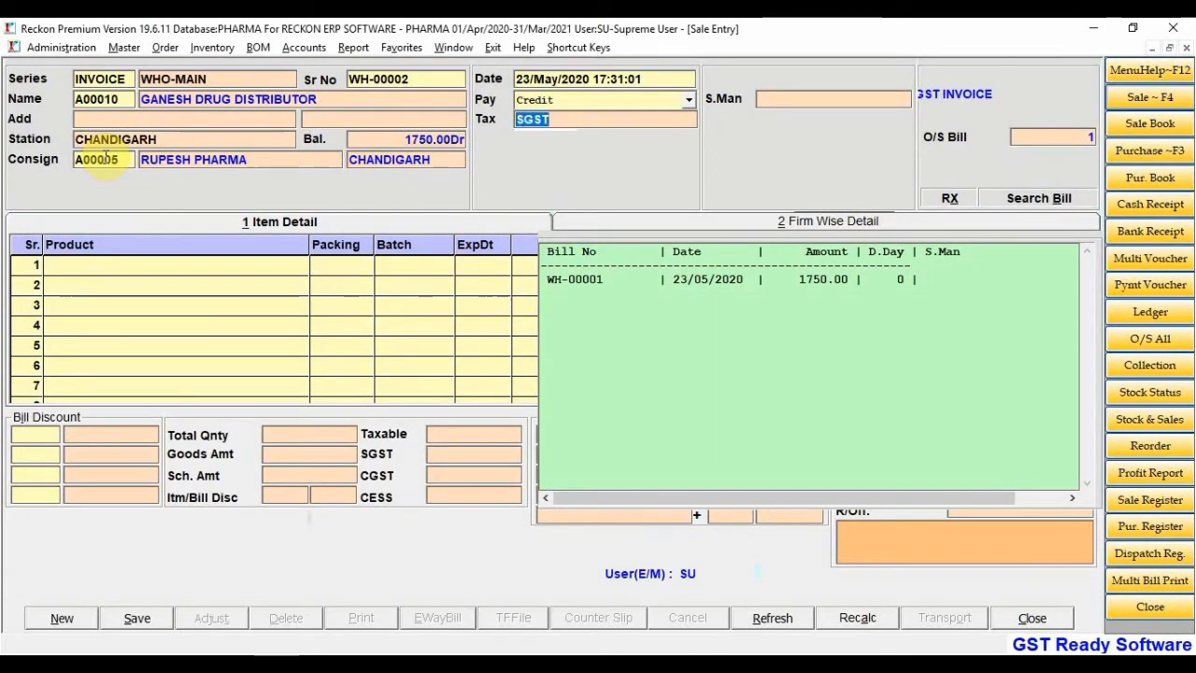
{"action": "key", "text": "Return"}
{"action": "type", "text": "RAJU"}
{"action": "key", "text": "Return"}
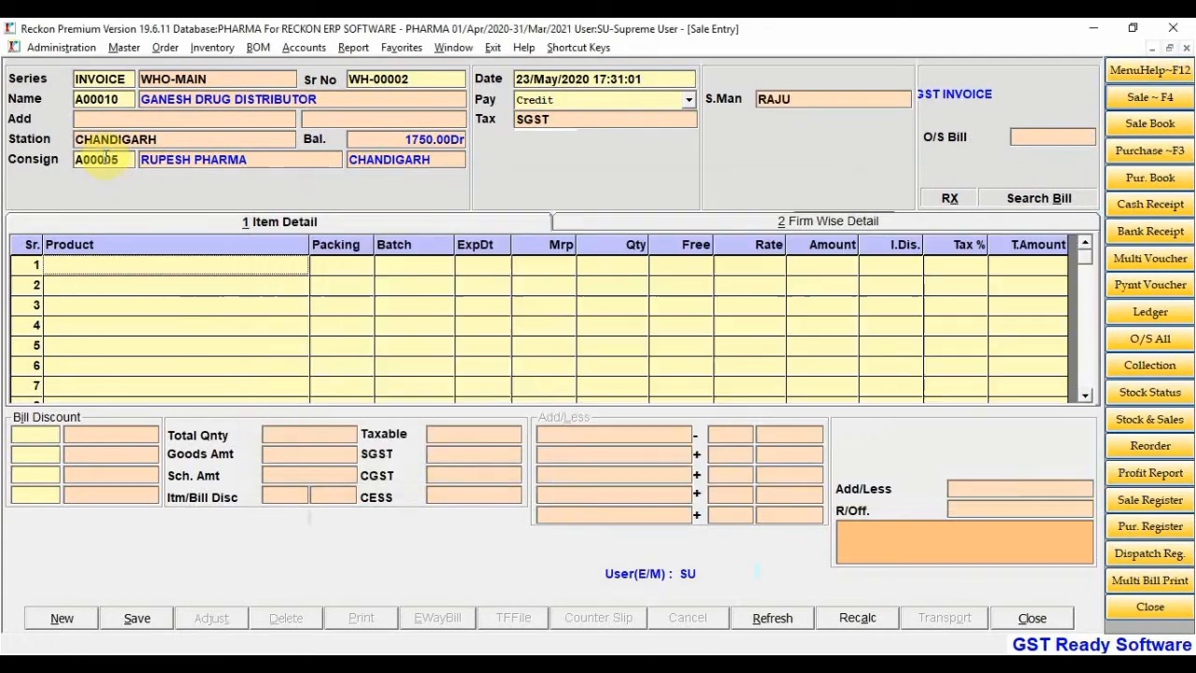
{"action": "key", "text": "Return"}
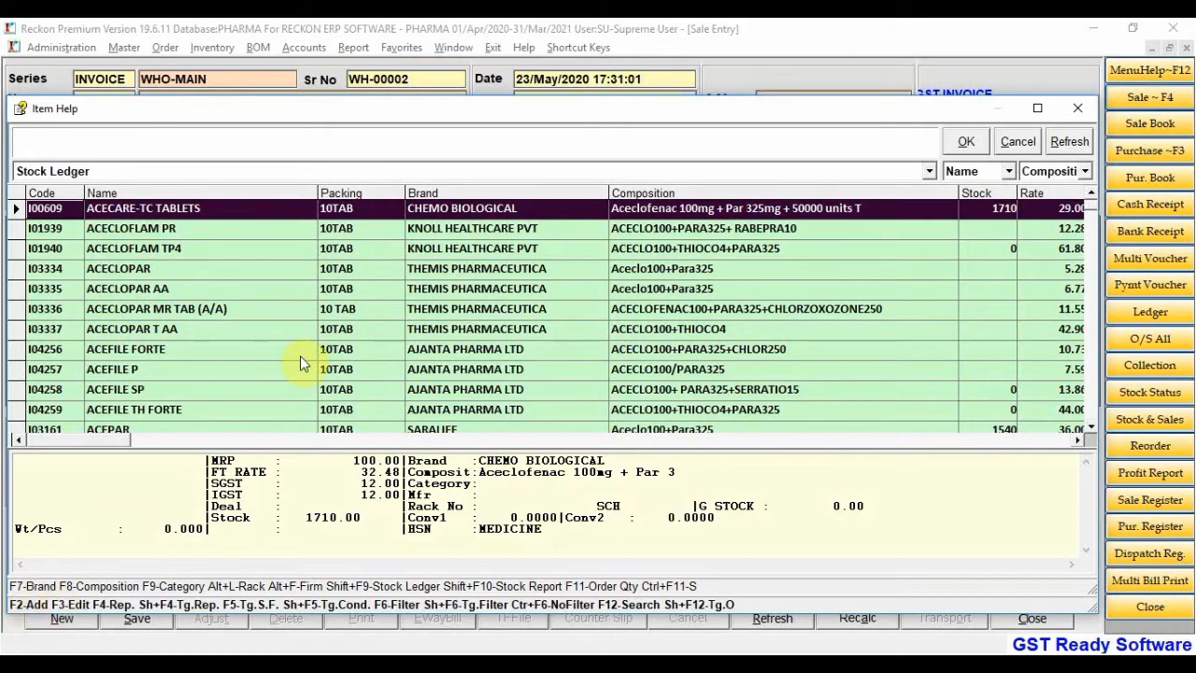
Create a new item named DISPRINN TAB with packing 1*10
{"action": "key", "text": "F2"}
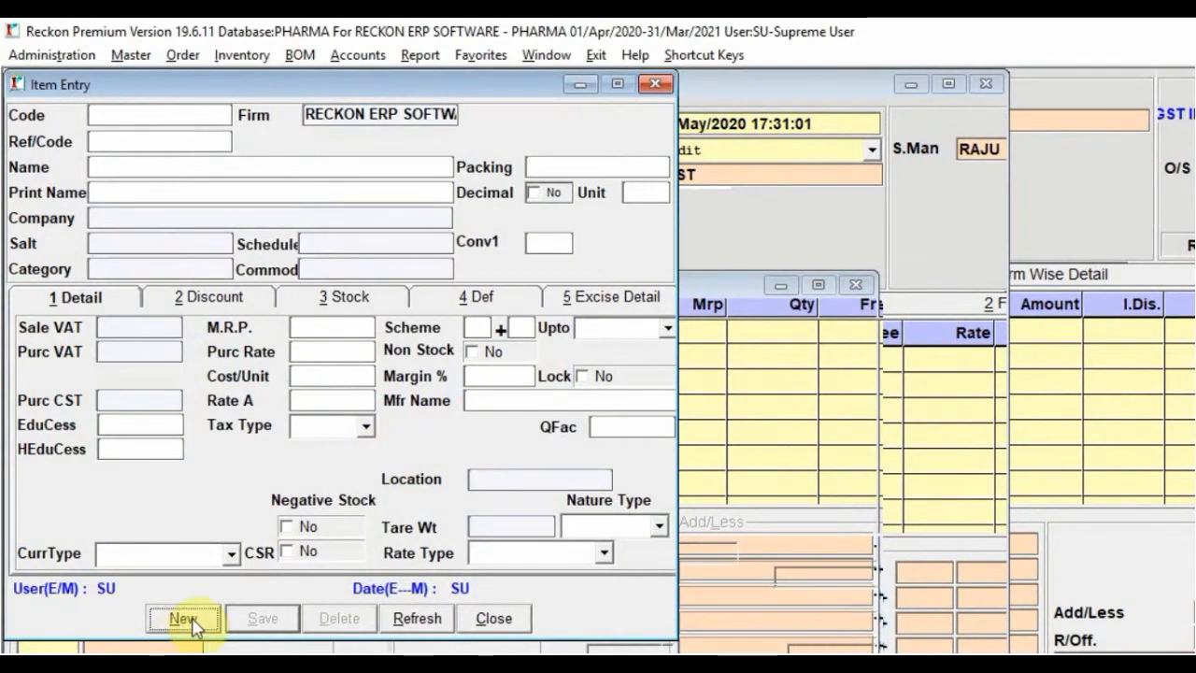
{"action": "left_click", "coordinate": [193, 618]}
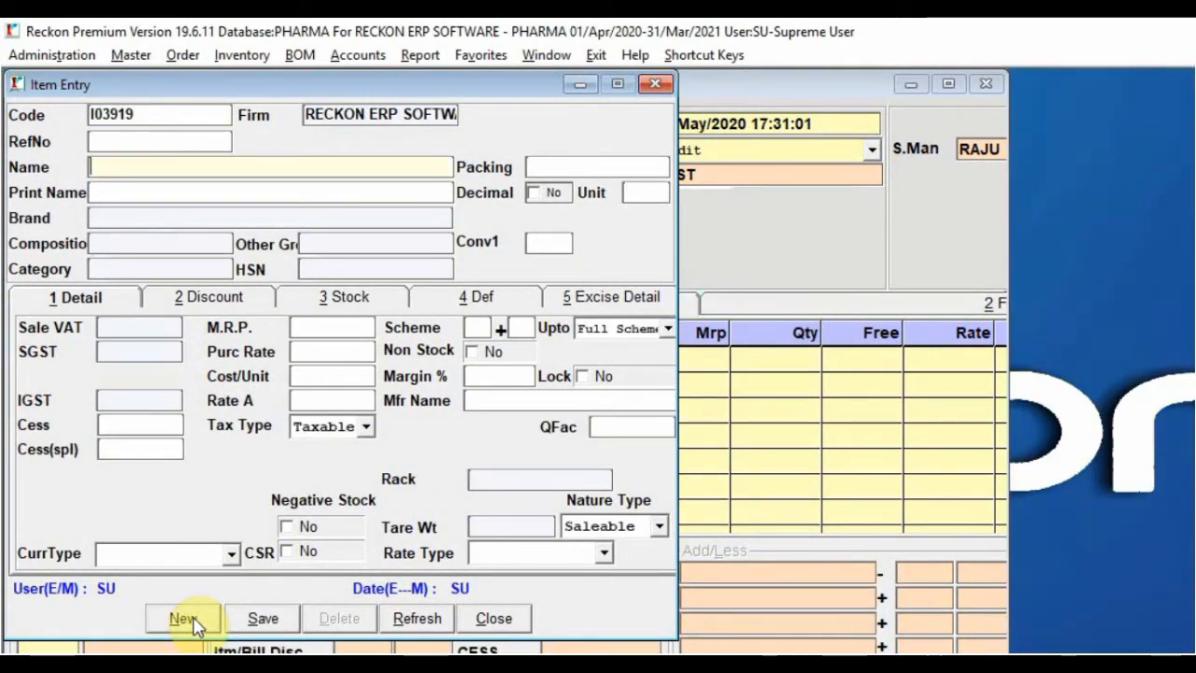
{"action": "type", "text": "DISPRINT"}
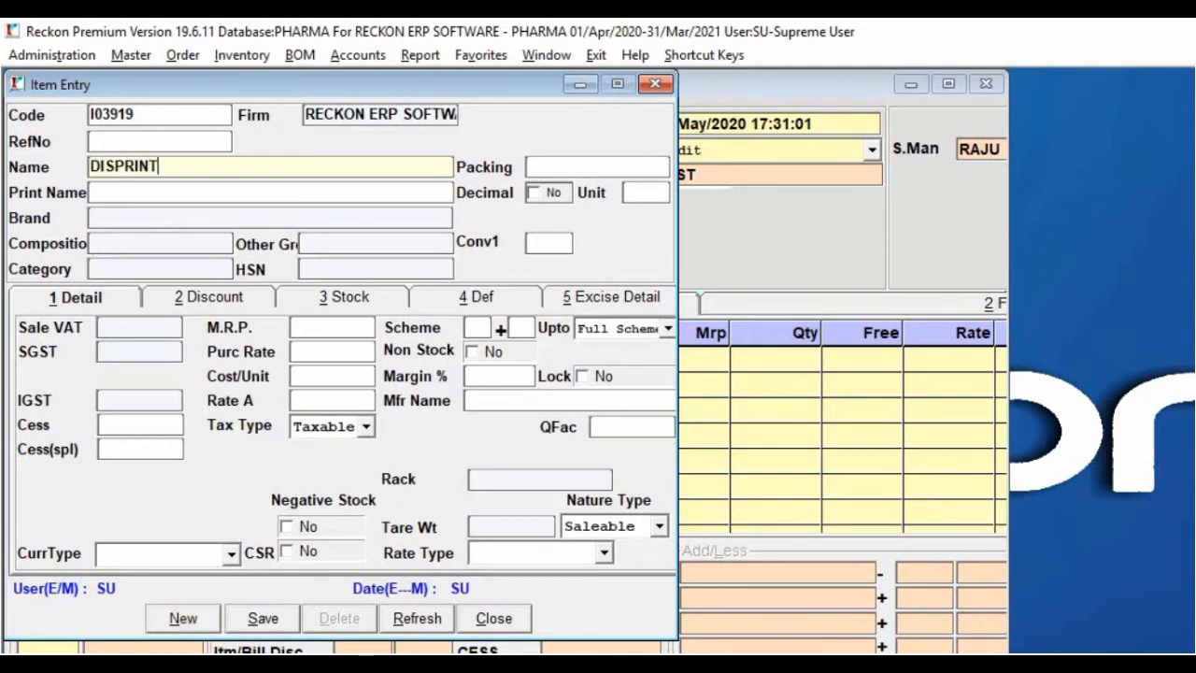
{"action": "key", "text": "BackSpace"}
{"action": "type", "text": "N TAB"}
{"action": "key", "text": "Return"}
{"action": "type", "text": "1-"}
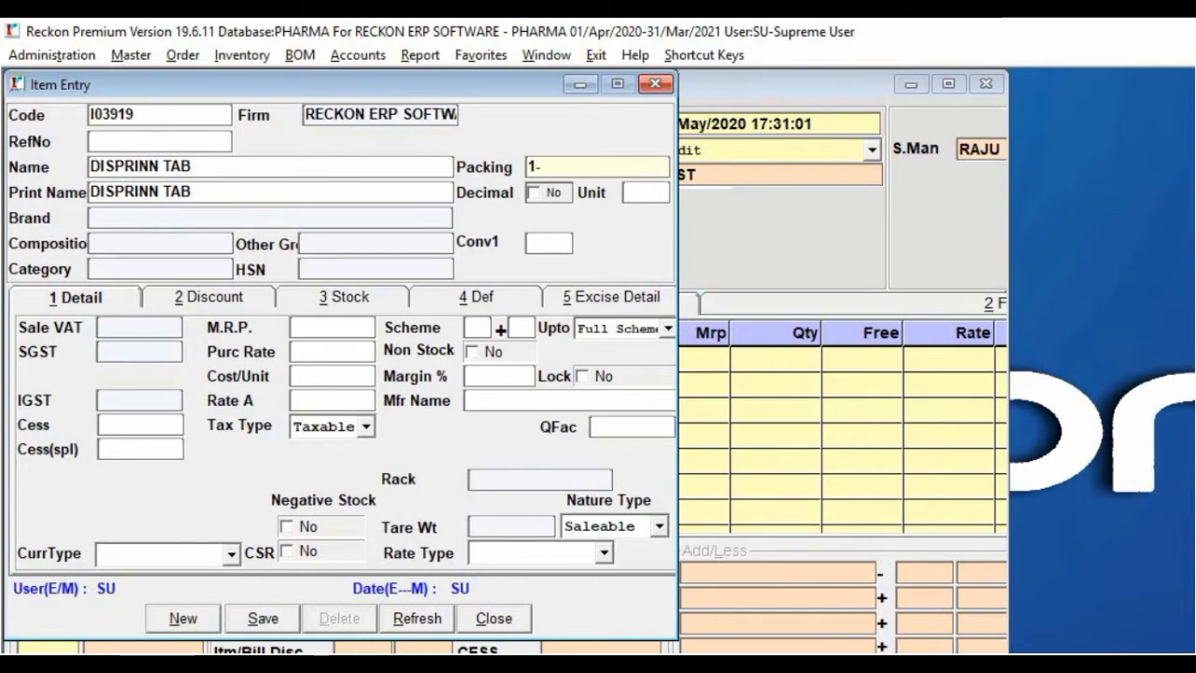
{"action": "type", "text": "*10"}
{"action": "key", "text": "Return"}
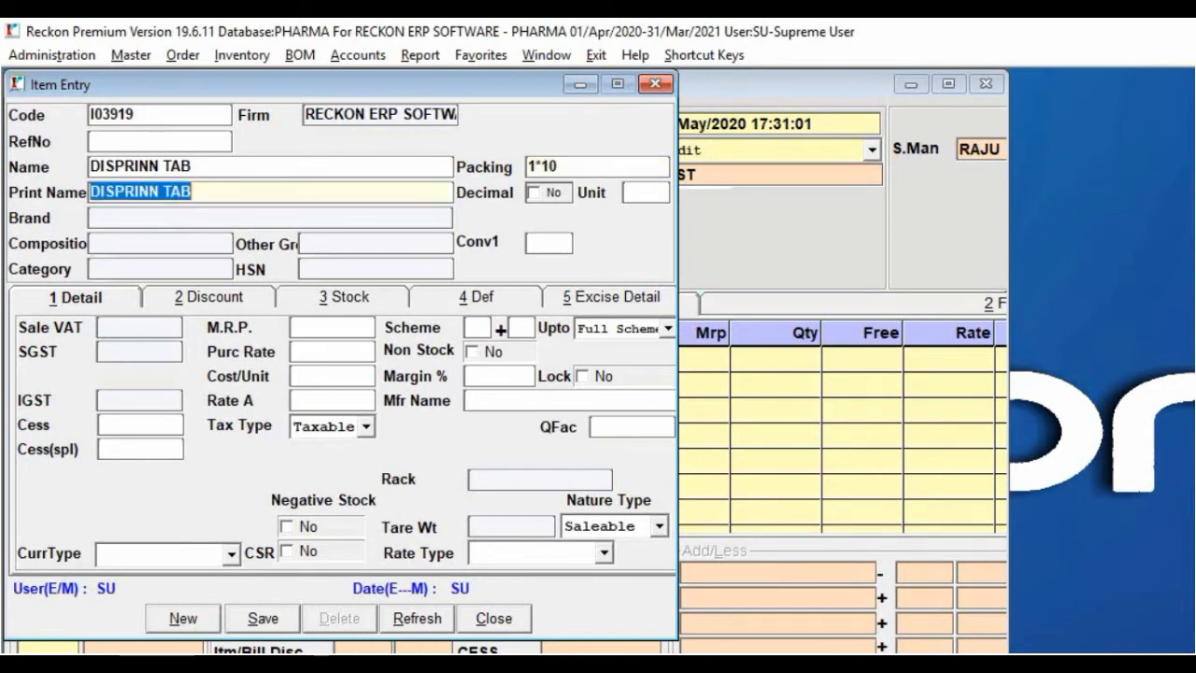
Give it brand AIMIL PHARMA, skip composition, then start adding a new brand instead
{"action": "key", "text": "Return"}
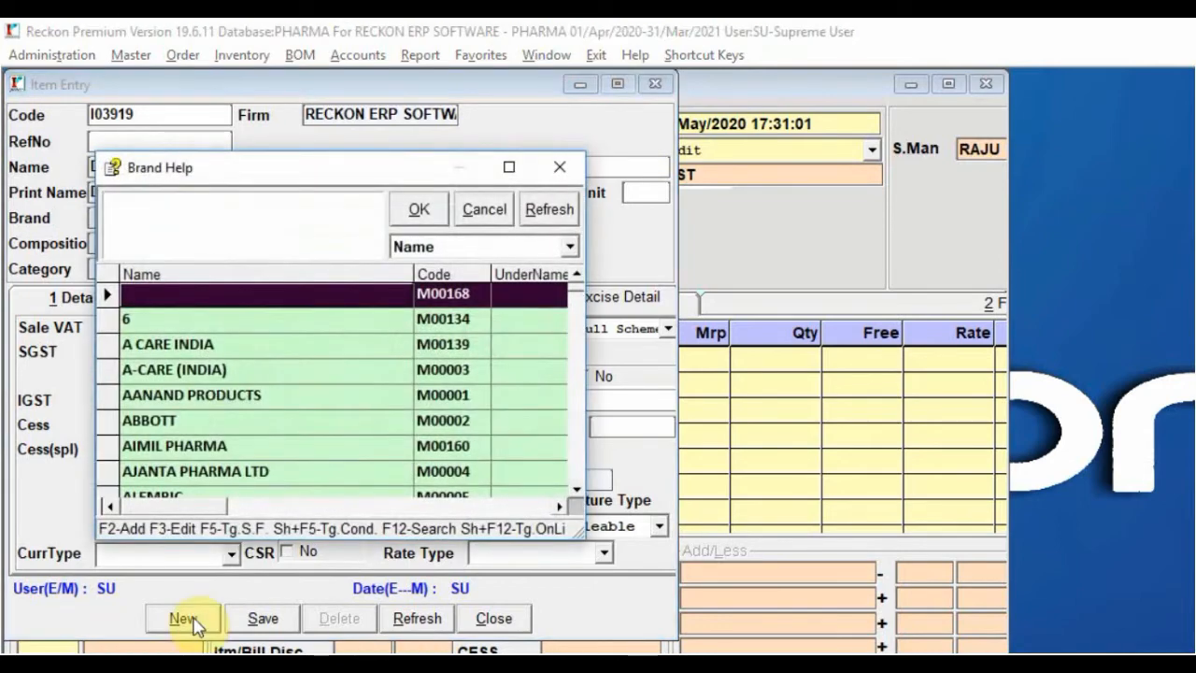
{"action": "key", "text": "Down"}
{"action": "key", "text": "Down"}
{"action": "key", "text": "Down"}
{"action": "key", "text": "Down"}
{"action": "key", "text": "Down"}
{"action": "key", "text": "Down"}
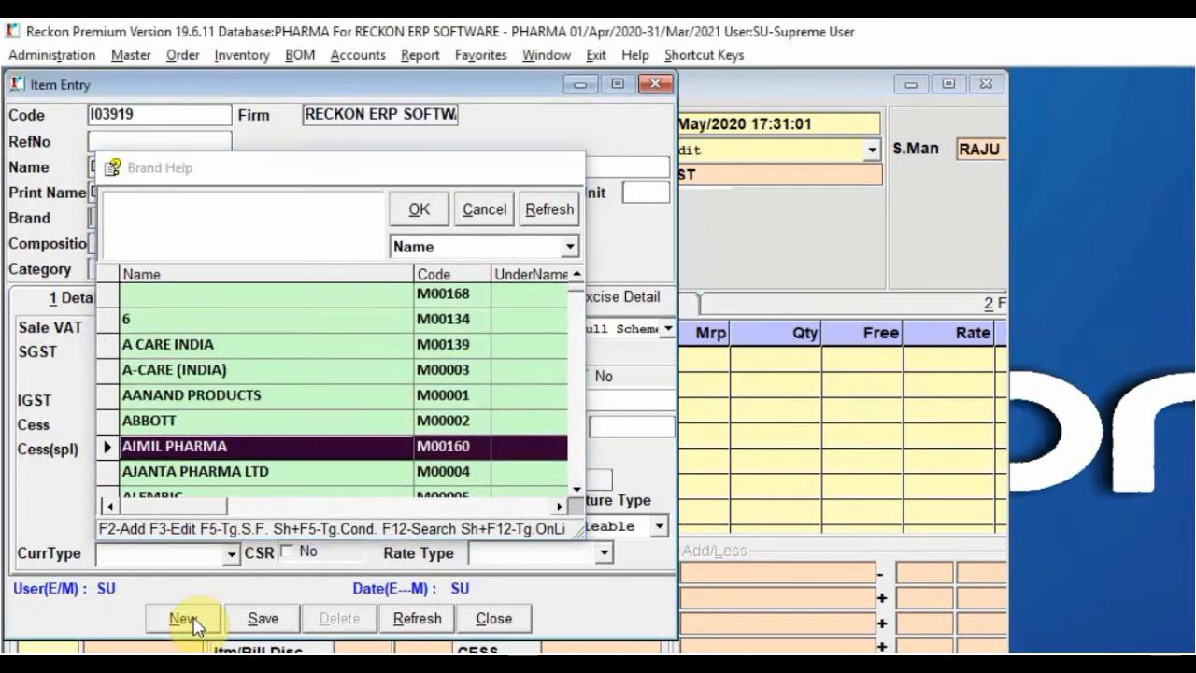
{"action": "key", "text": "Return"}
{"action": "key", "text": "Escape"}
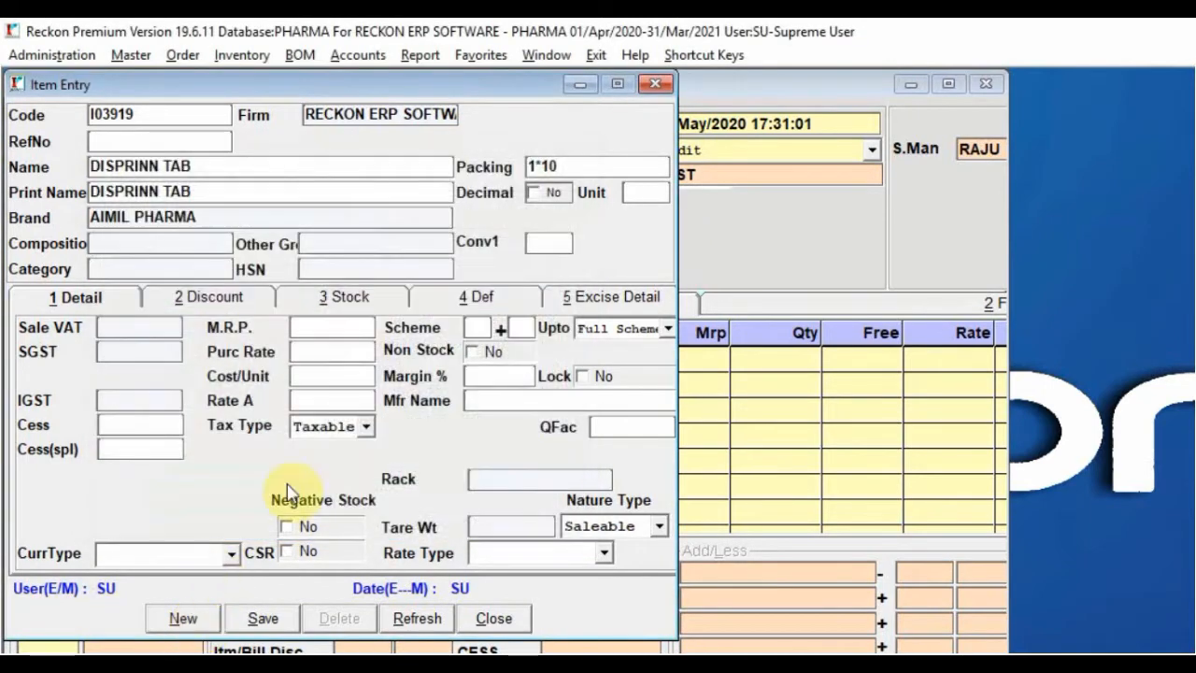
{"action": "double_click", "coordinate": [214, 215]}
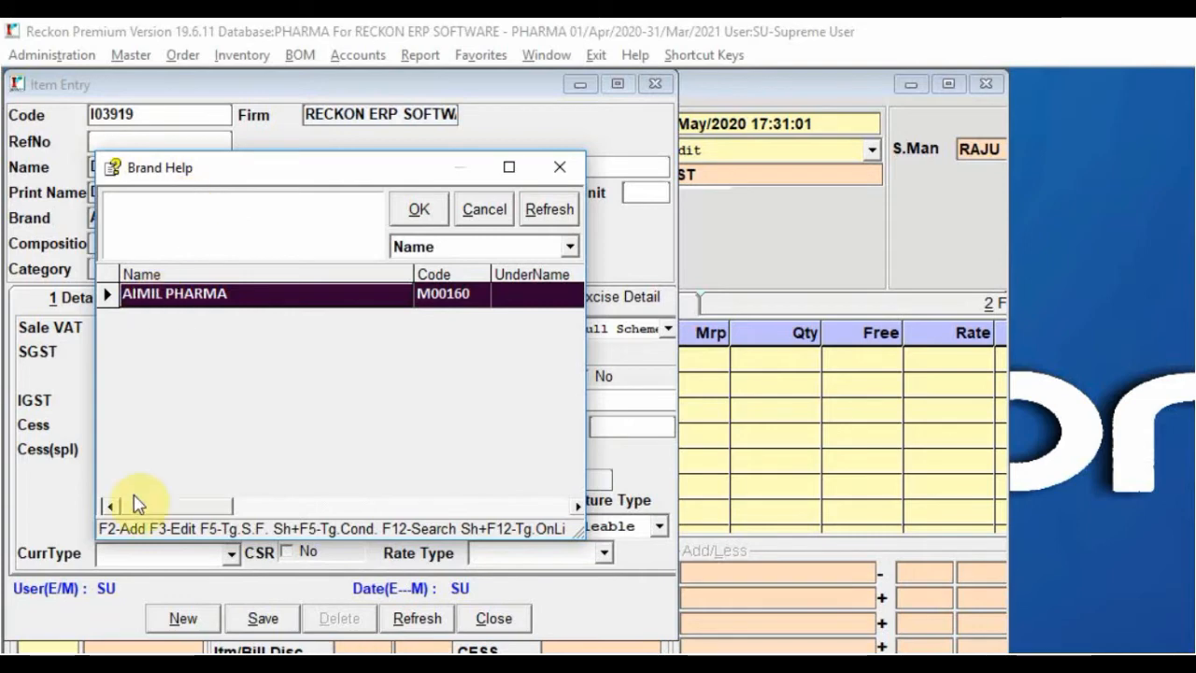
{"action": "key", "text": "F2"}
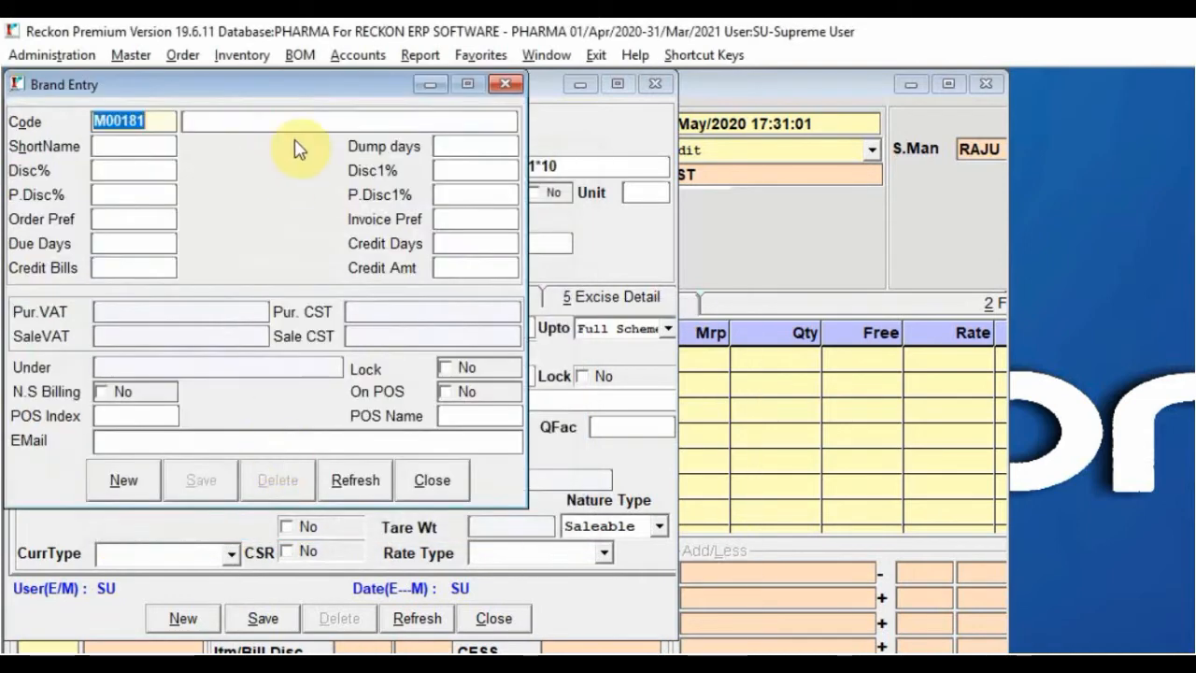
Cancel the new brand and choose A CARE INDIA as the item's brand
{"action": "left_click", "coordinate": [246, 119]}
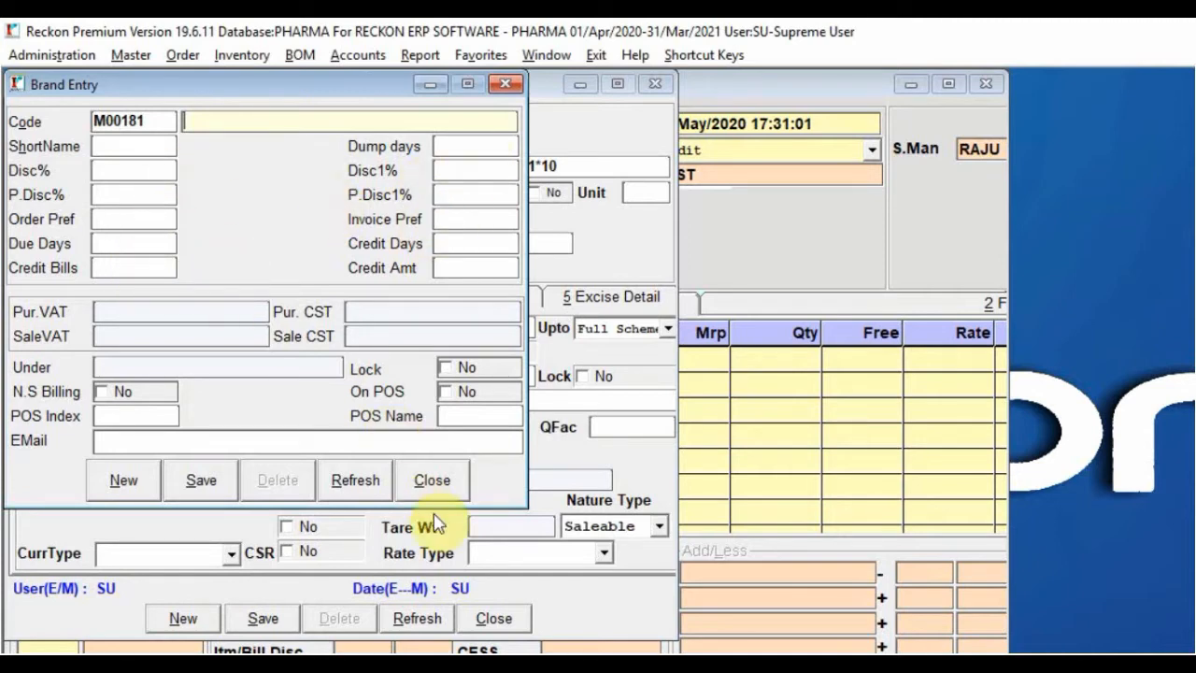
{"action": "left_click", "coordinate": [432, 481]}
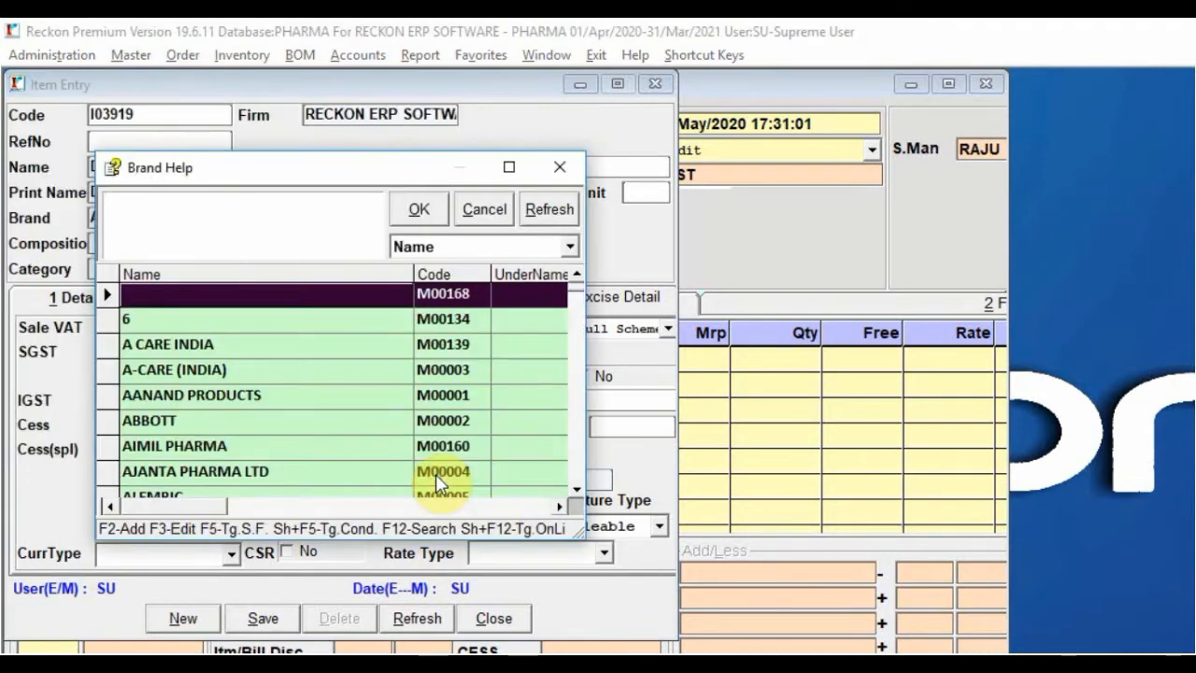
{"action": "key", "text": "Down"}
{"action": "key", "text": "Down"}
{"action": "key", "text": "Return"}
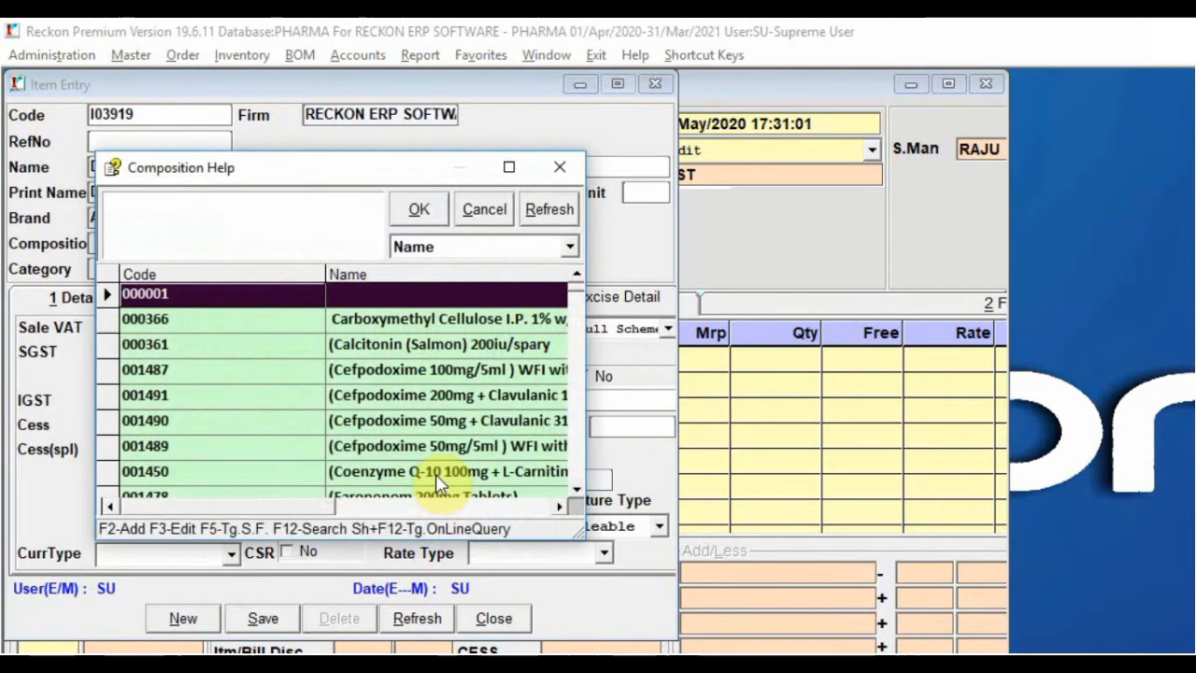
{"action": "key", "text": "Down"}
{"action": "key", "text": "Down"}
{"action": "key", "text": "Down"}
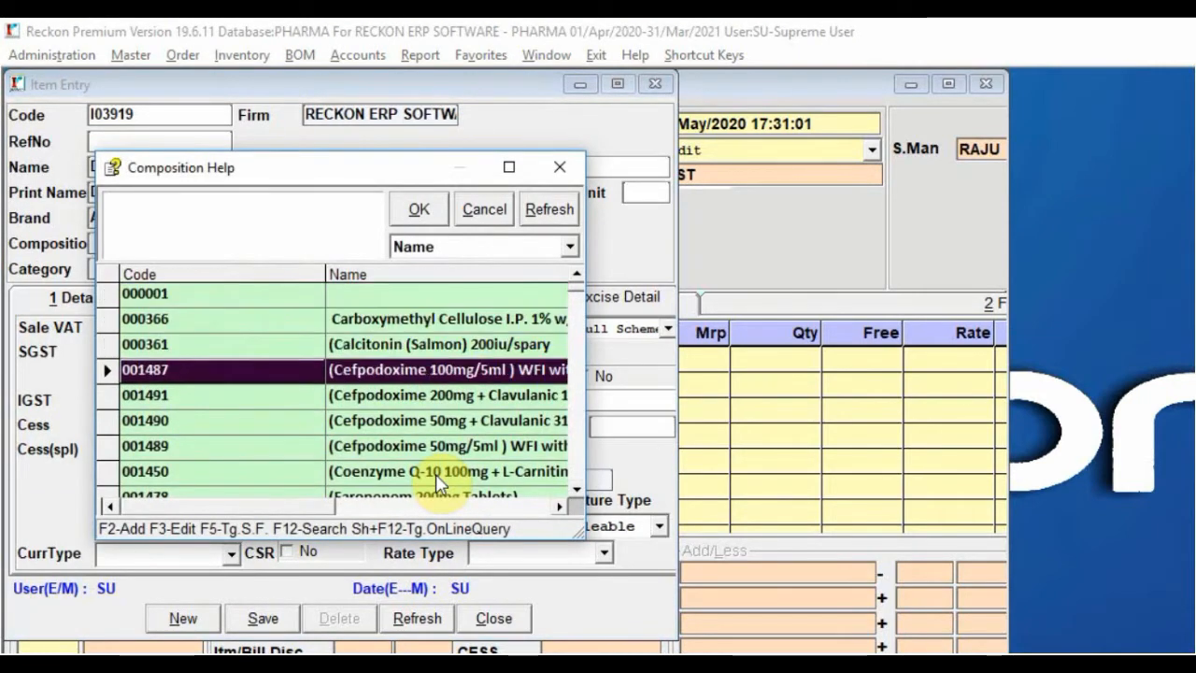
Abandon a new composition and search PAR to assign composition PARA 250MG
{"action": "key", "text": "F3"}
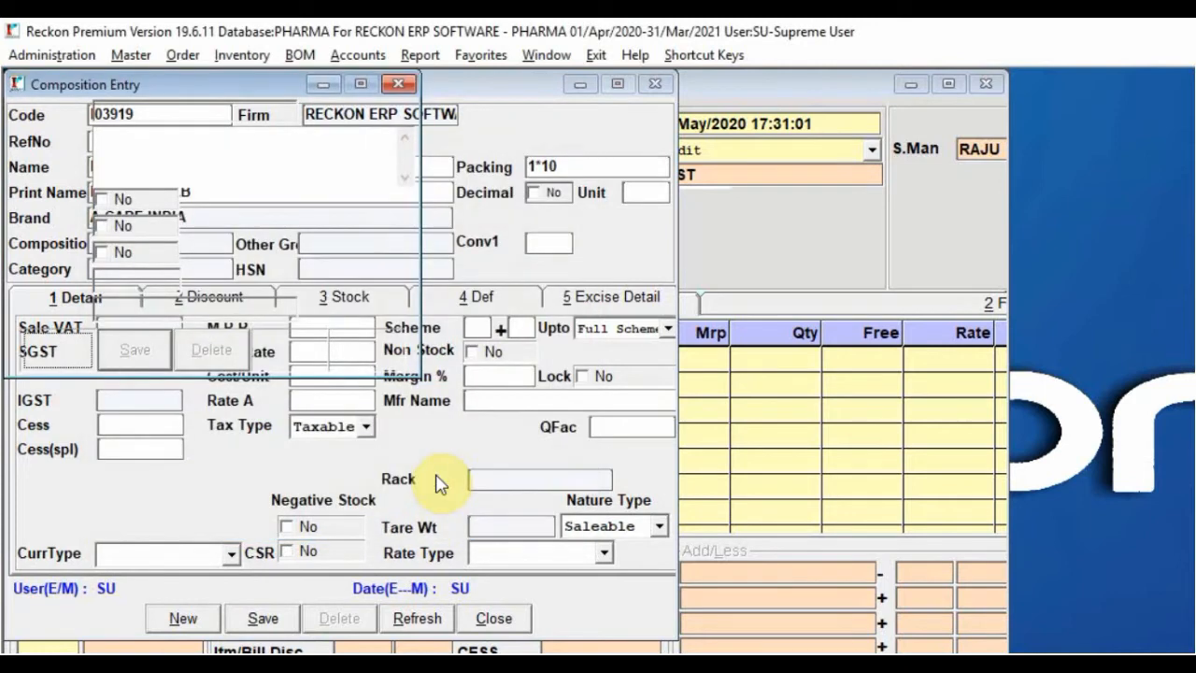
{"action": "key", "text": "Return"}
{"action": "type", "text": "SADFADSF"}
{"action": "key", "text": "Escape"}
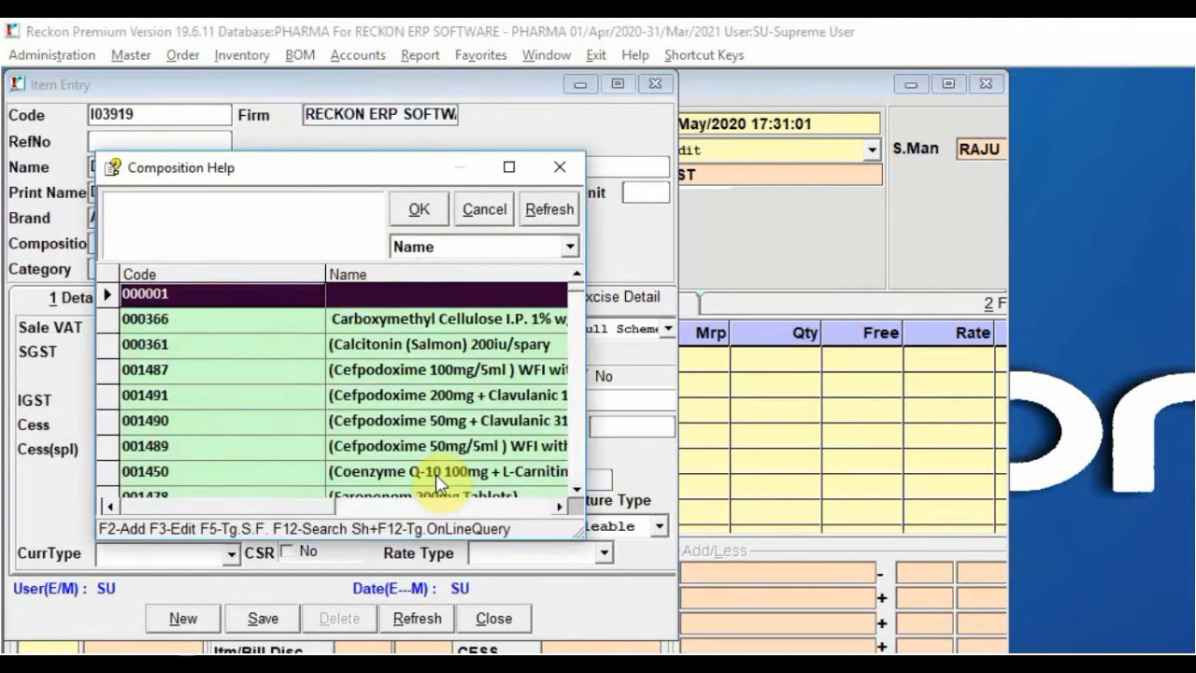
{"action": "key", "text": "Down"}
{"action": "key", "text": "Down"}
{"action": "type", "text": "PAR"}
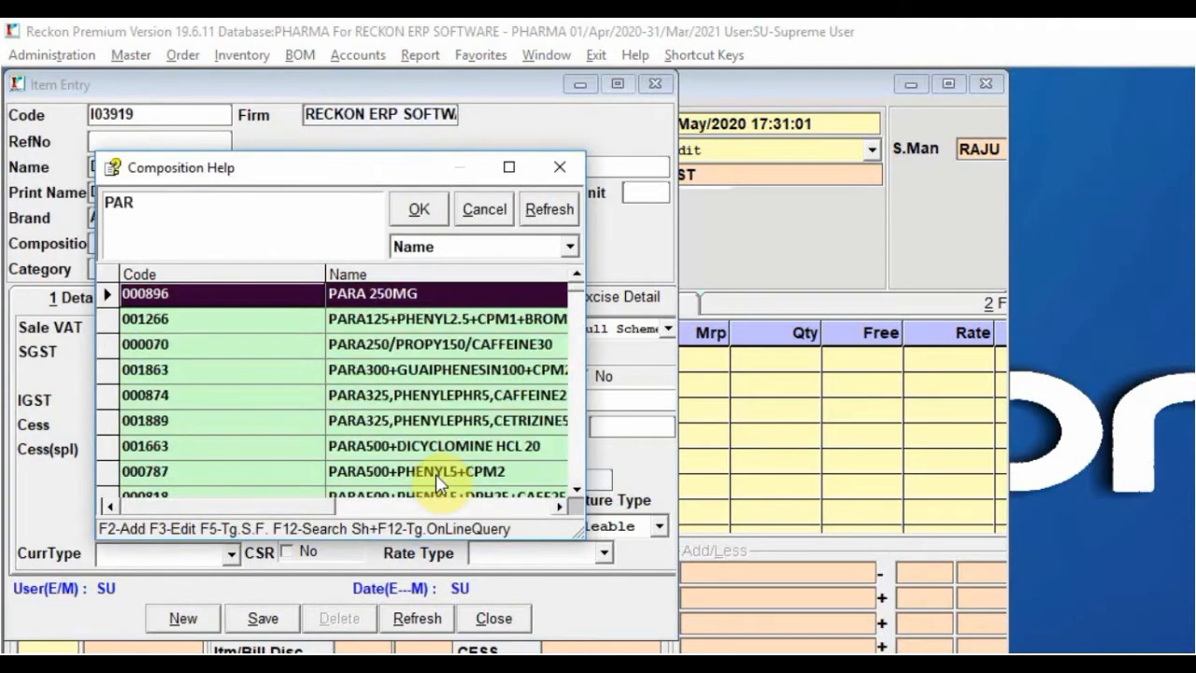
{"action": "key", "text": "Return"}
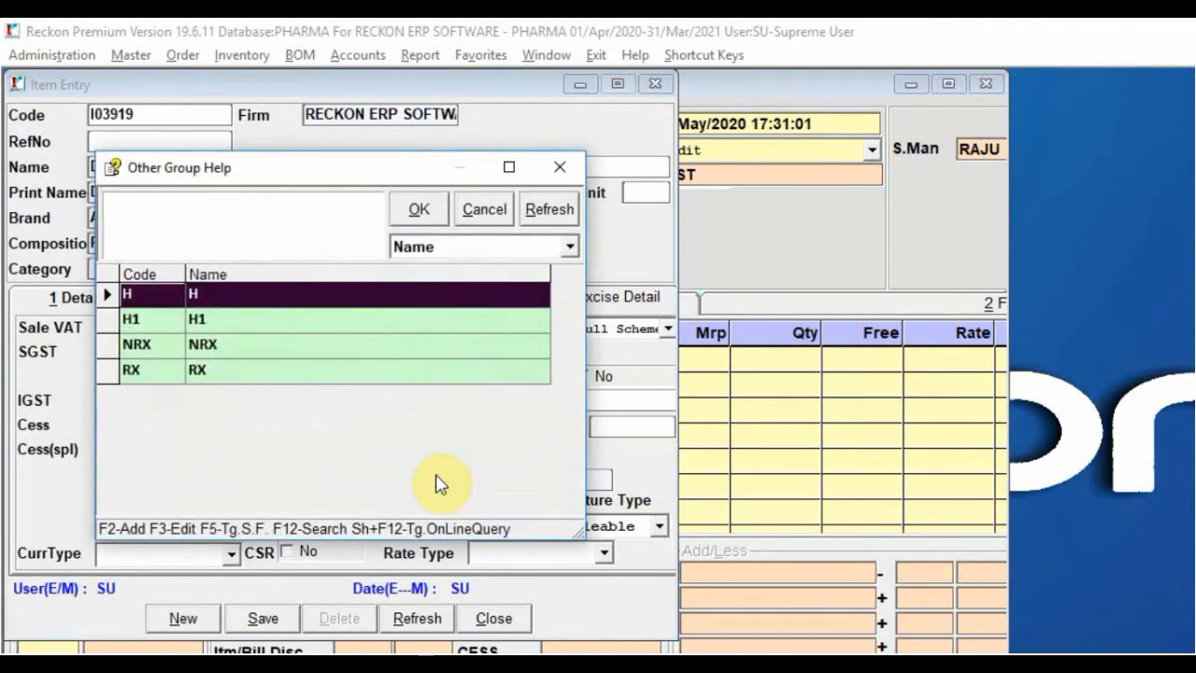
Browse the other group options around NRX and close the list without choosing
{"action": "key", "text": "Down"}
{"action": "key", "text": "Down"}
{"action": "key", "text": "Down"}
{"action": "key", "text": "Up"}
{"action": "key", "text": "Up"}
{"action": "key", "text": "Up"}
{"action": "key", "text": "Down"}
{"action": "key", "text": "Down"}
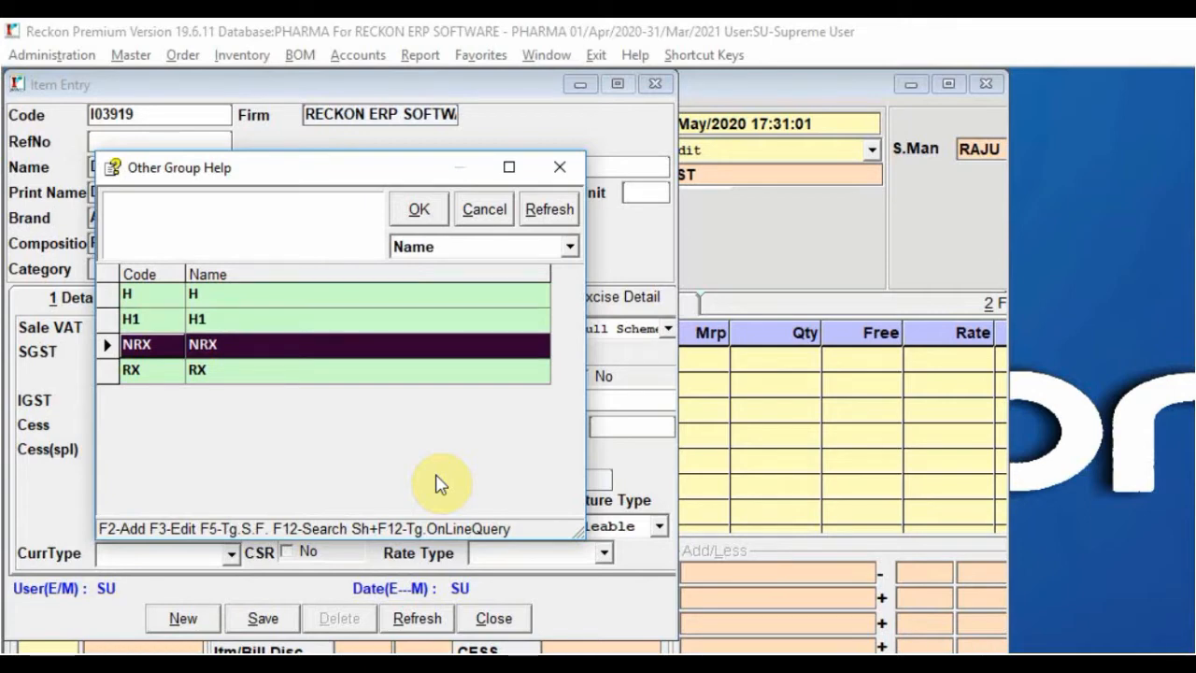
{"action": "key", "text": "Up"}
{"action": "key", "text": "Up"}
{"action": "key", "text": "Down"}
{"action": "key", "text": "Down"}
{"action": "key", "text": "Escape"}
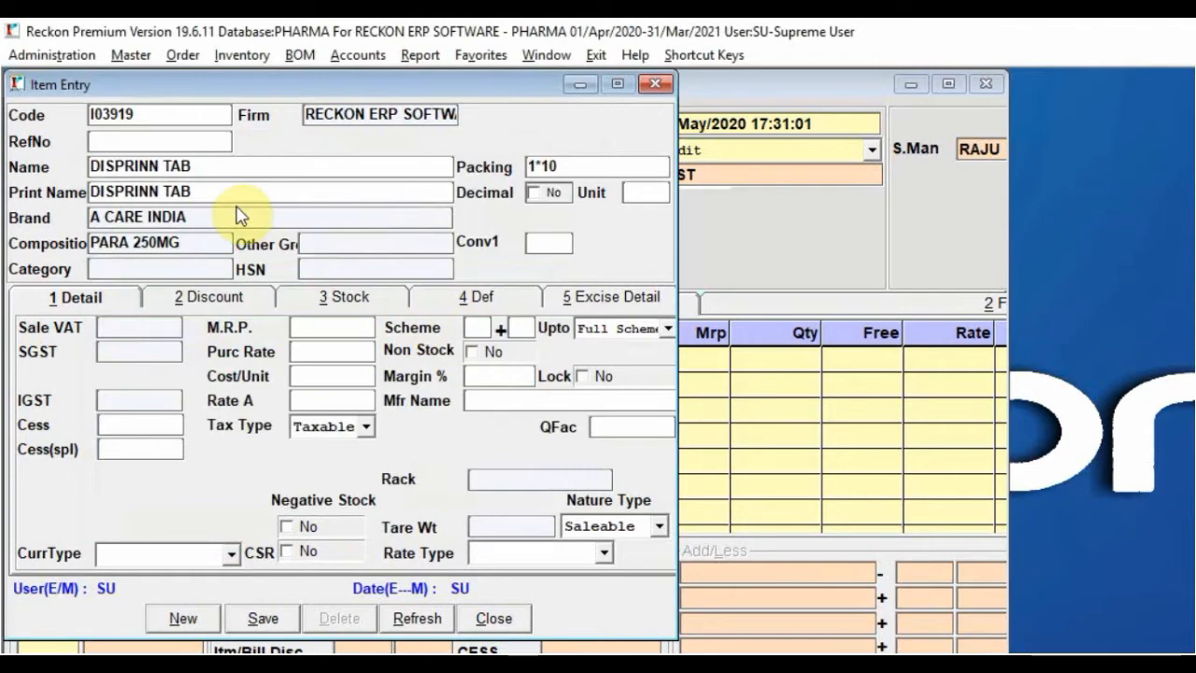
Set the item's other group to NRX and category to AMPOULES
{"action": "left_click", "coordinate": [319, 239]}
{"action": "key", "text": "Down"}
{"action": "key", "text": "Down"}
{"action": "key", "text": "Return"}
{"action": "key", "text": "Return"}
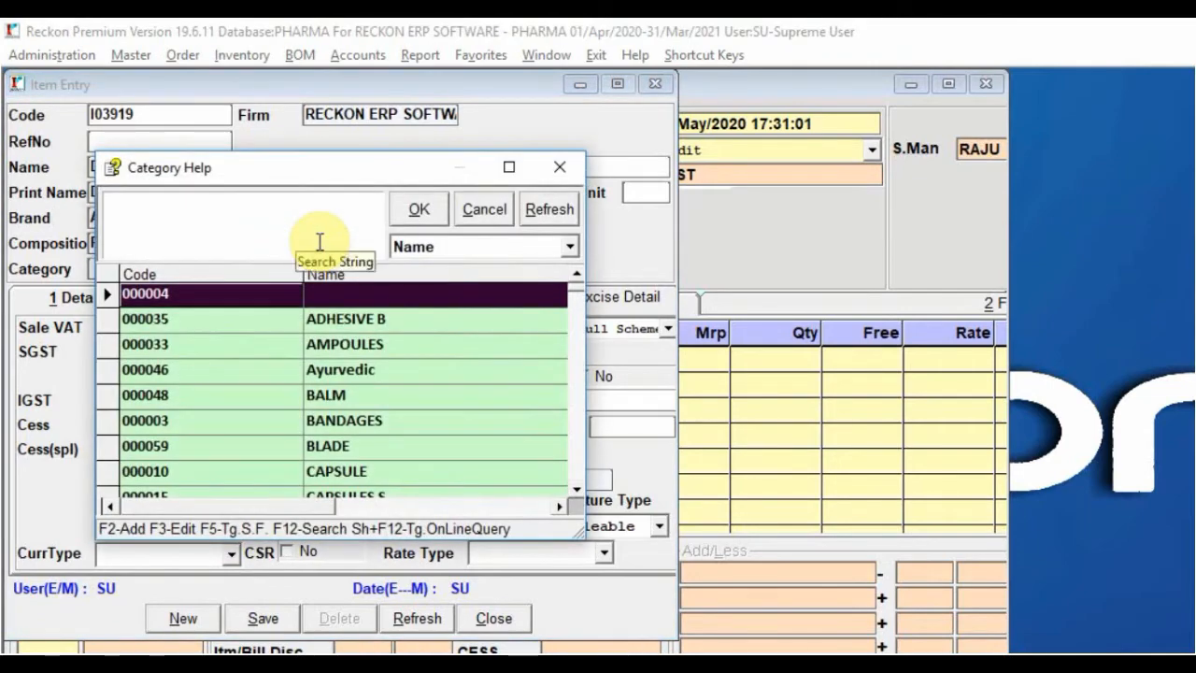
{"action": "key", "text": "Down"}
{"action": "key", "text": "Down"}
{"action": "key", "text": "Down"}
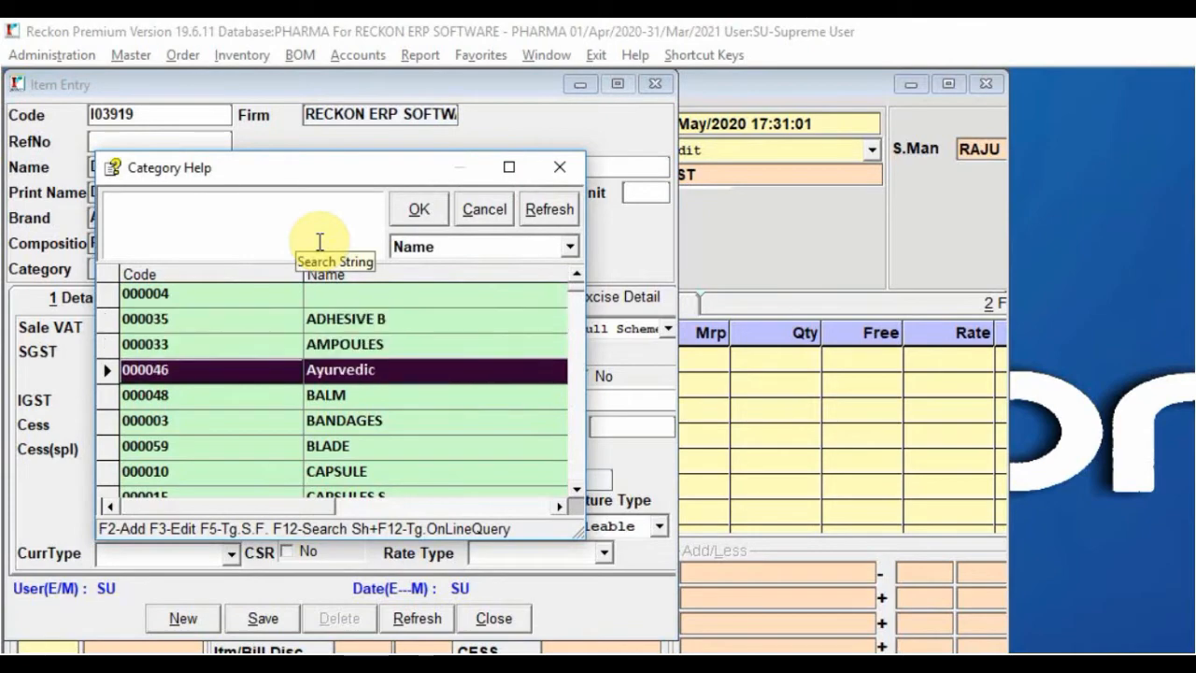
{"action": "key", "text": "Down"}
{"action": "key", "text": "Up"}
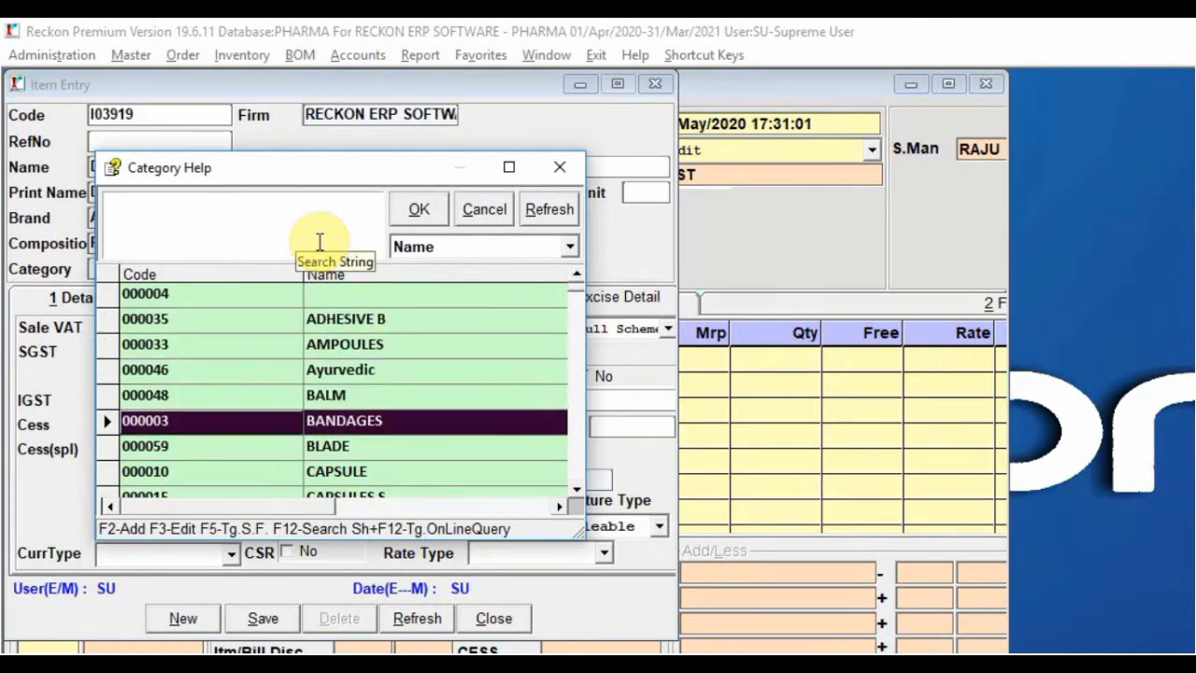
{"action": "key", "text": "Up"}
{"action": "key", "text": "Return"}
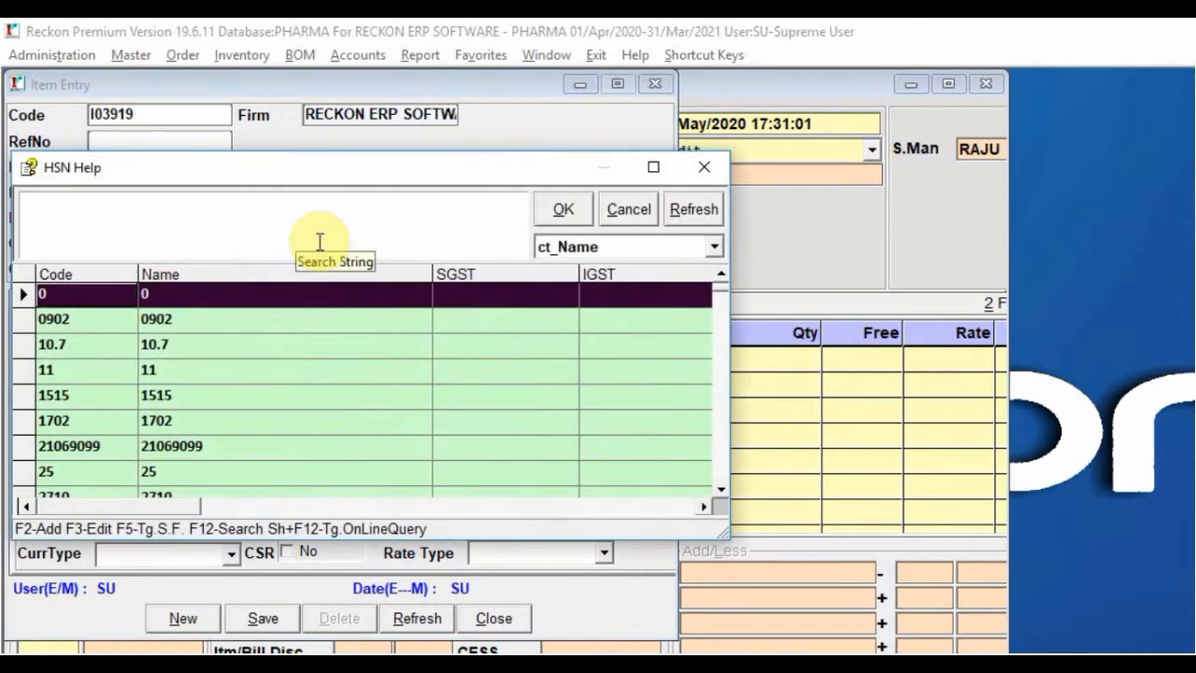
Start a new HSN entry with code 3004 and name 3004
{"action": "type", "text": "9"}
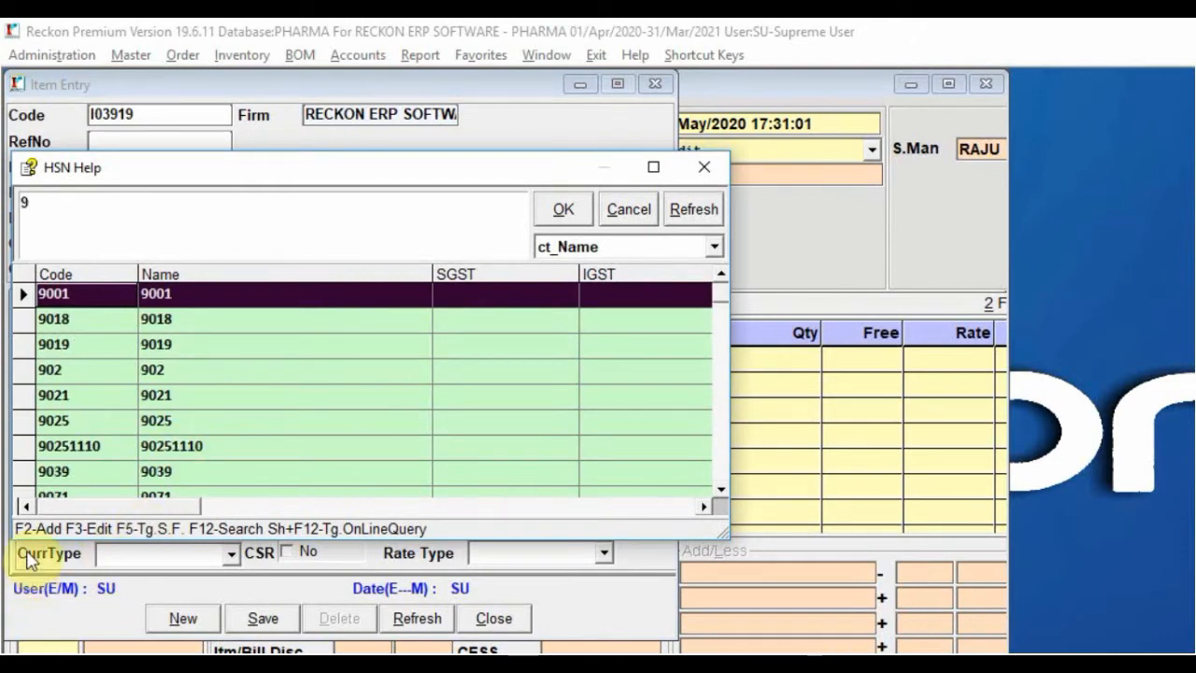
{"action": "key", "text": "F2"}
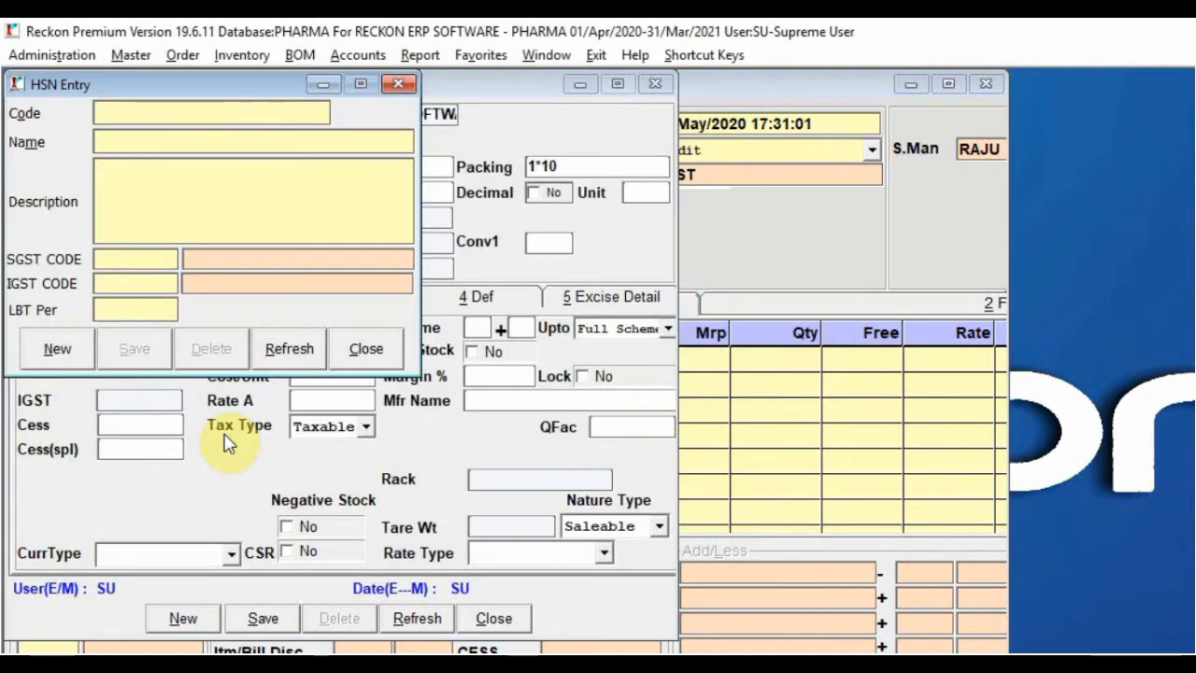
{"action": "type", "text": "3004"}
{"action": "key", "text": "Return"}
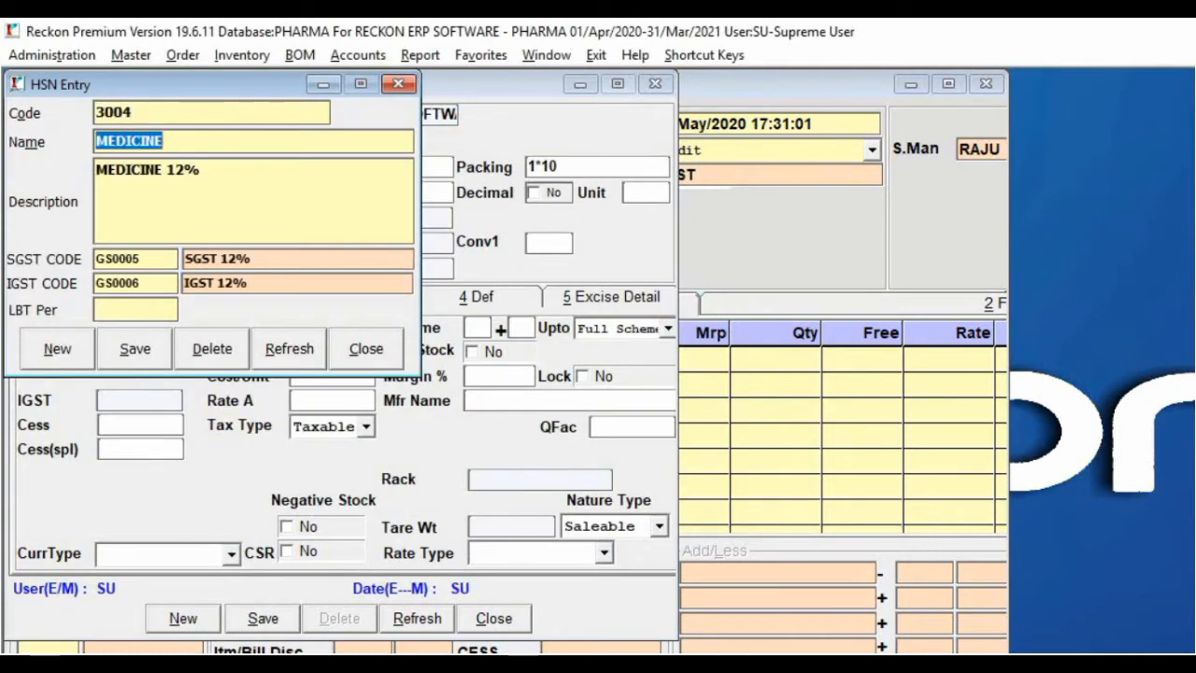
{"action": "type", "text": "3004"}
{"action": "key", "text": "Return"}
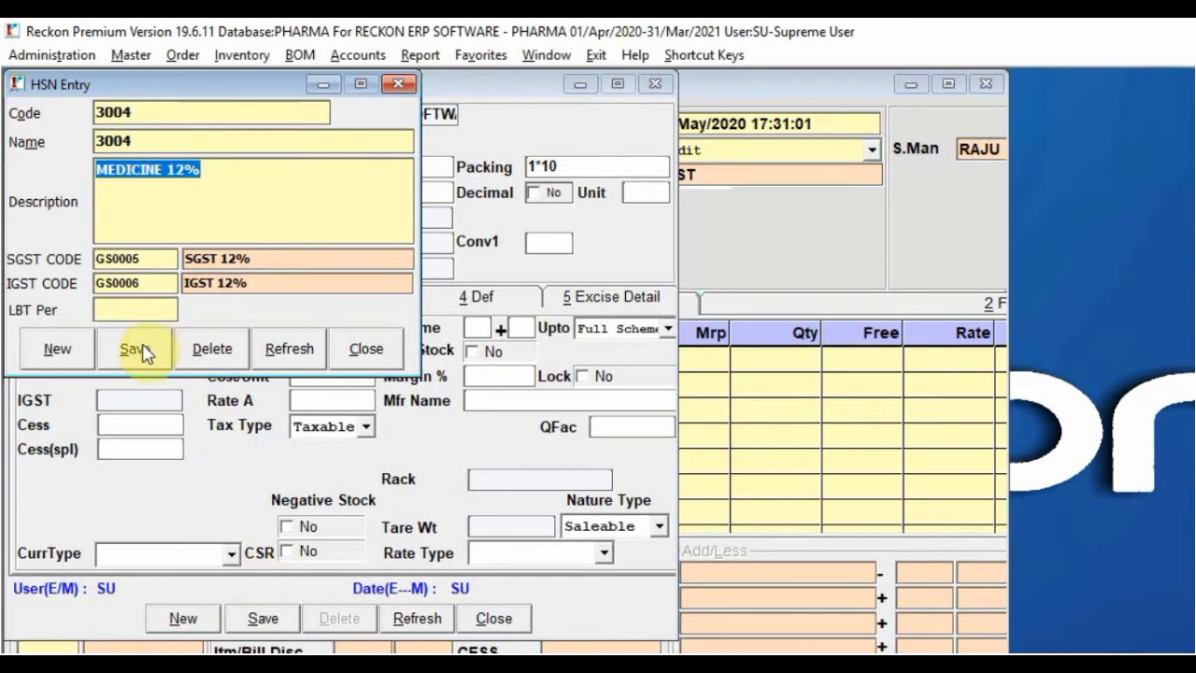
Clear the HSN's SGST and IGST codes, save HSN 3004, and assign it to the item
{"action": "left_click", "coordinate": [147, 262]}
{"action": "key", "text": "BackSpace"}
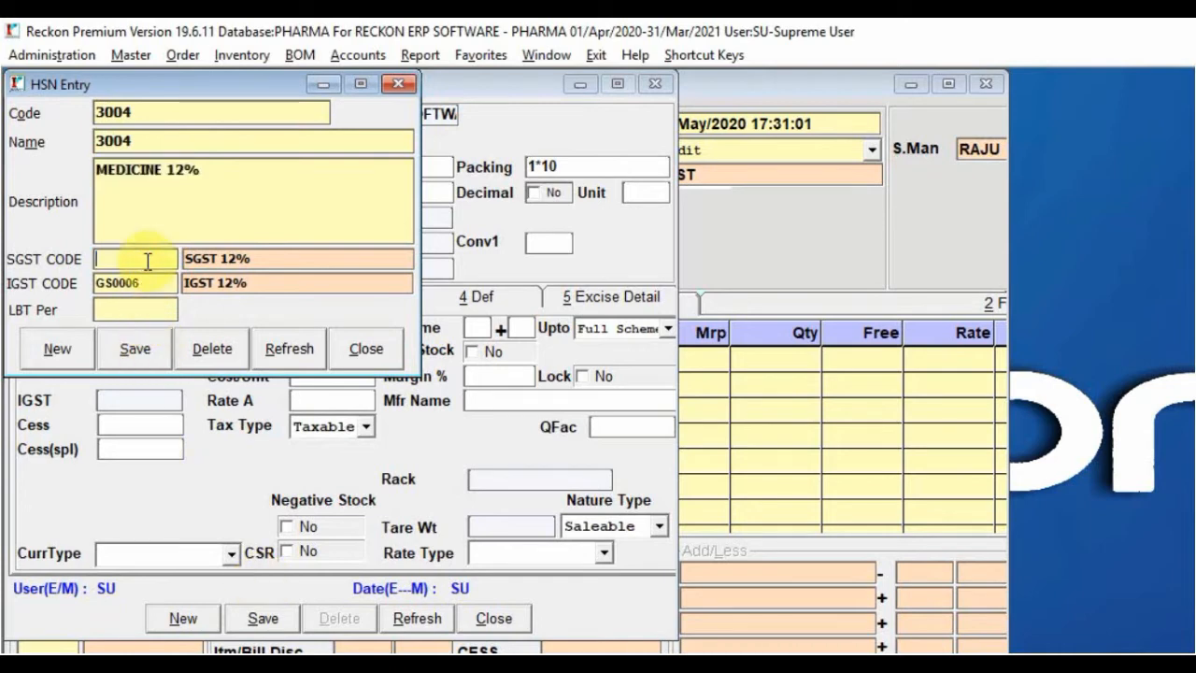
{"action": "key", "text": "Return"}
{"action": "key", "text": "BackSpace"}
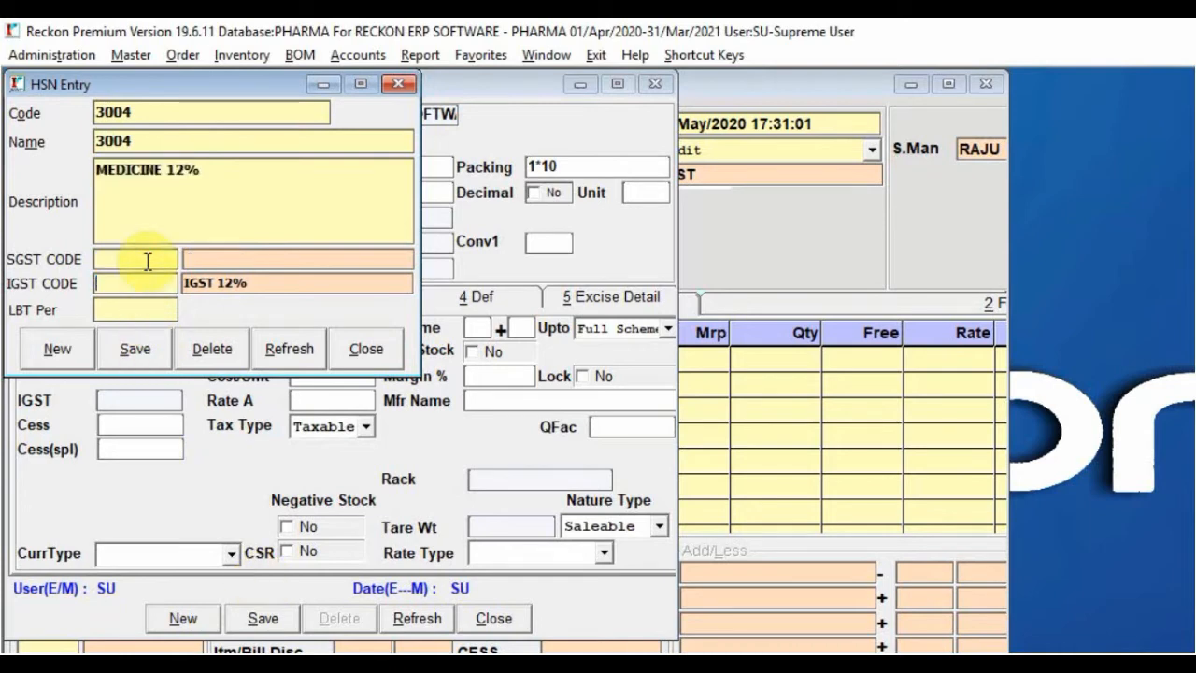
{"action": "left_click", "coordinate": [152, 351]}
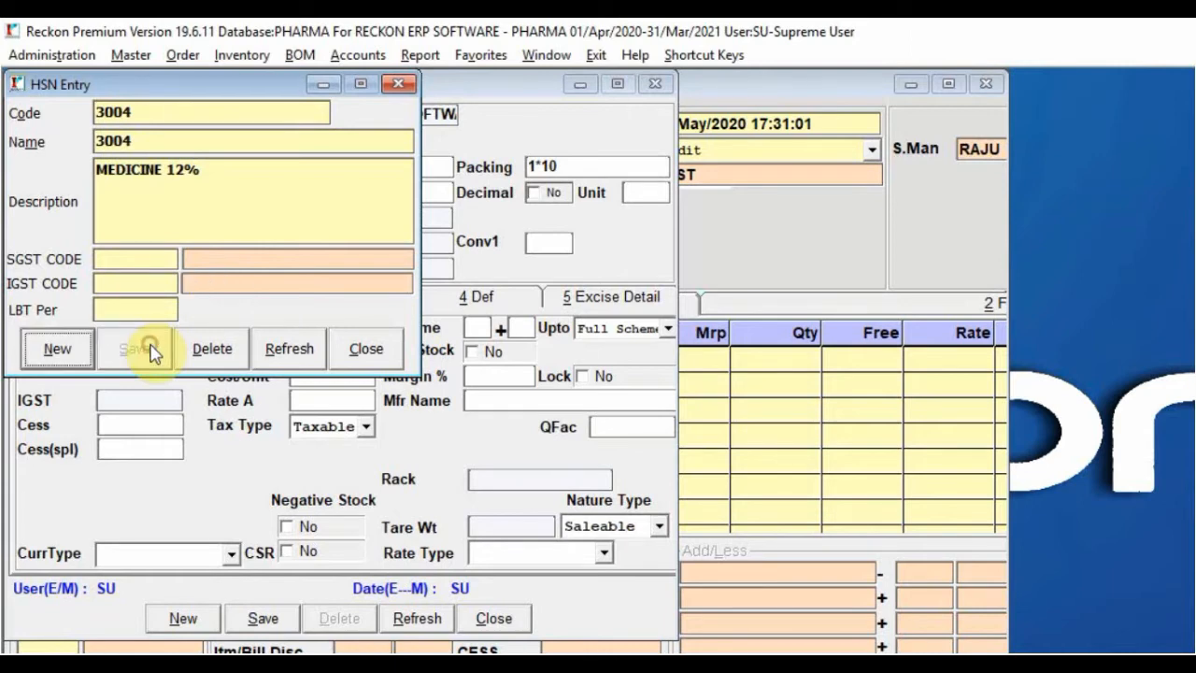
{"action": "left_click", "coordinate": [381, 353]}
{"action": "key", "text": "Return"}
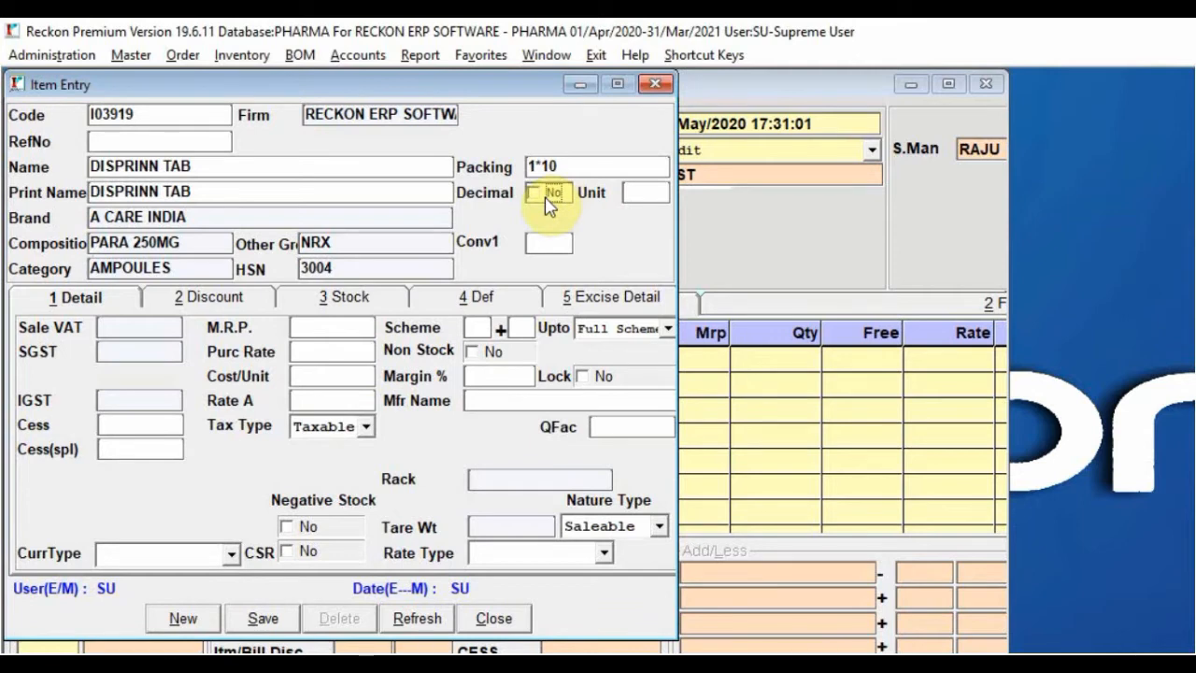
Set DISPRINN TAB's sale tax to SGST 18% and purchase tax to 18%
{"action": "left_click", "coordinate": [656, 193]}
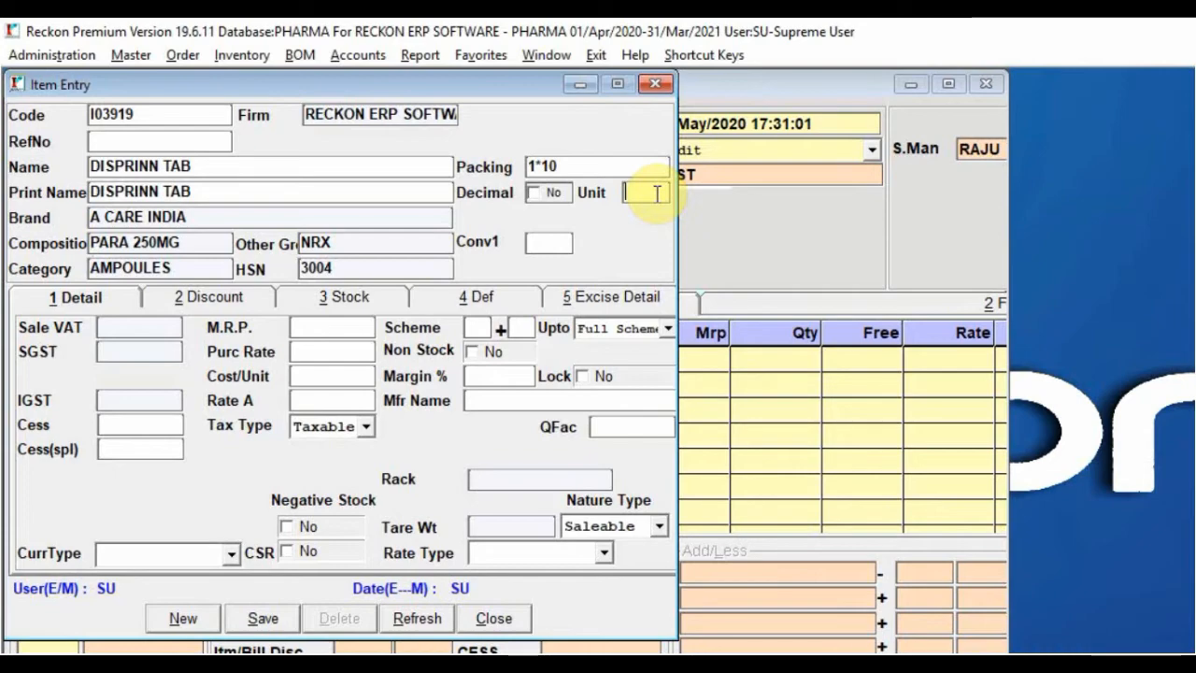
{"action": "key", "text": "Return"}
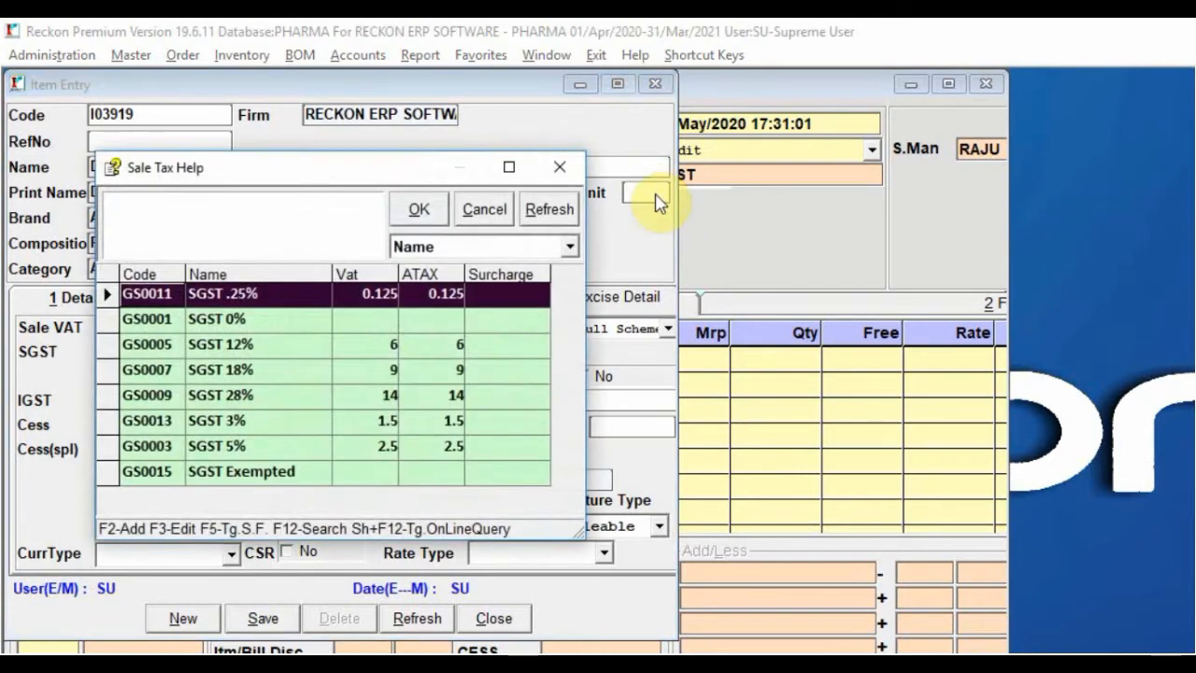
{"action": "key", "text": "Down"}
{"action": "key", "text": "Down"}
{"action": "key", "text": "Down"}
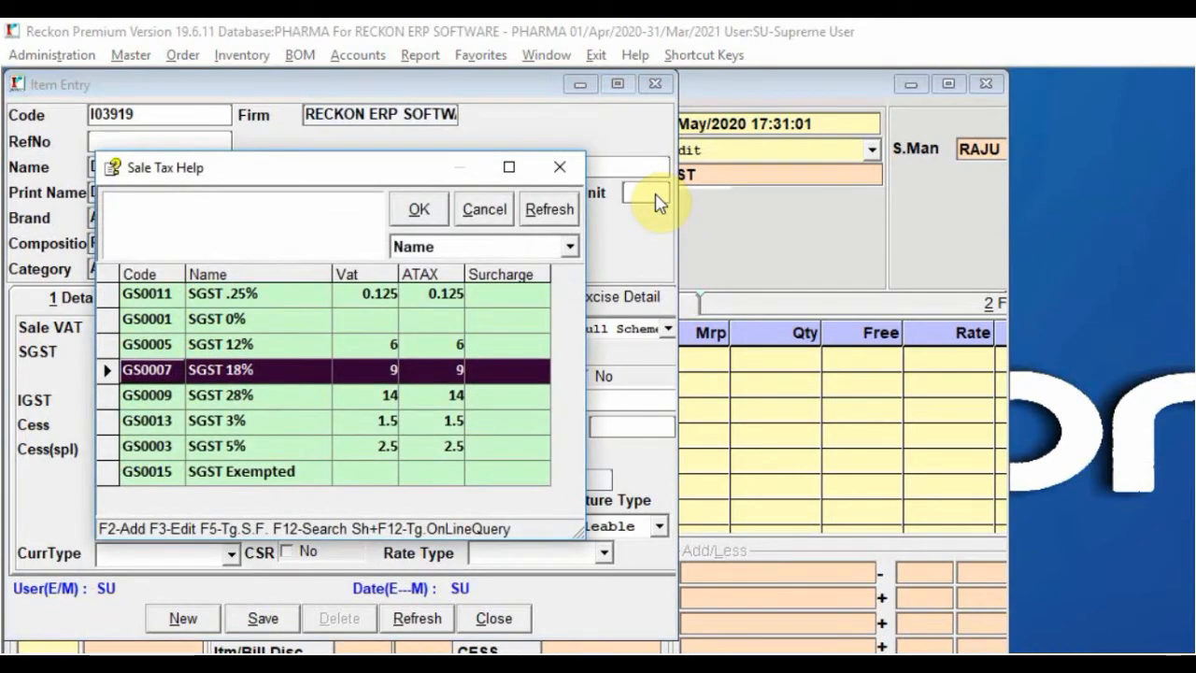
{"action": "key", "text": "Return"}
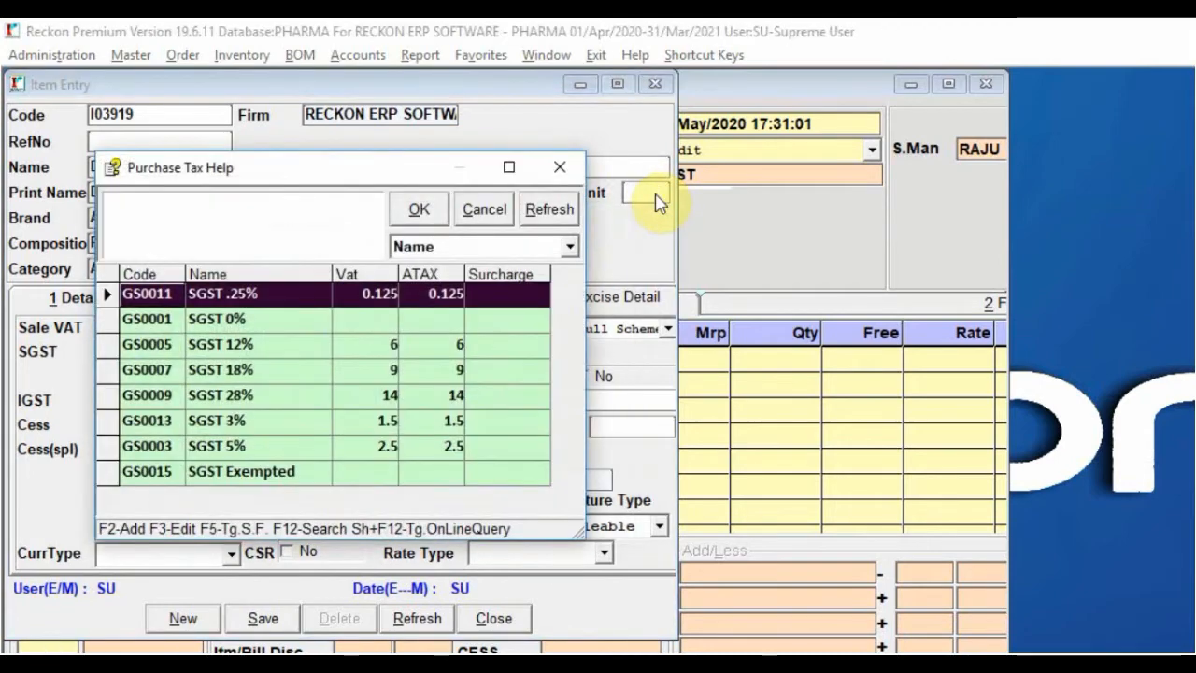
{"action": "key", "text": "Down"}
{"action": "key", "text": "Down"}
{"action": "key", "text": "Down"}
{"action": "key", "text": "Return"}
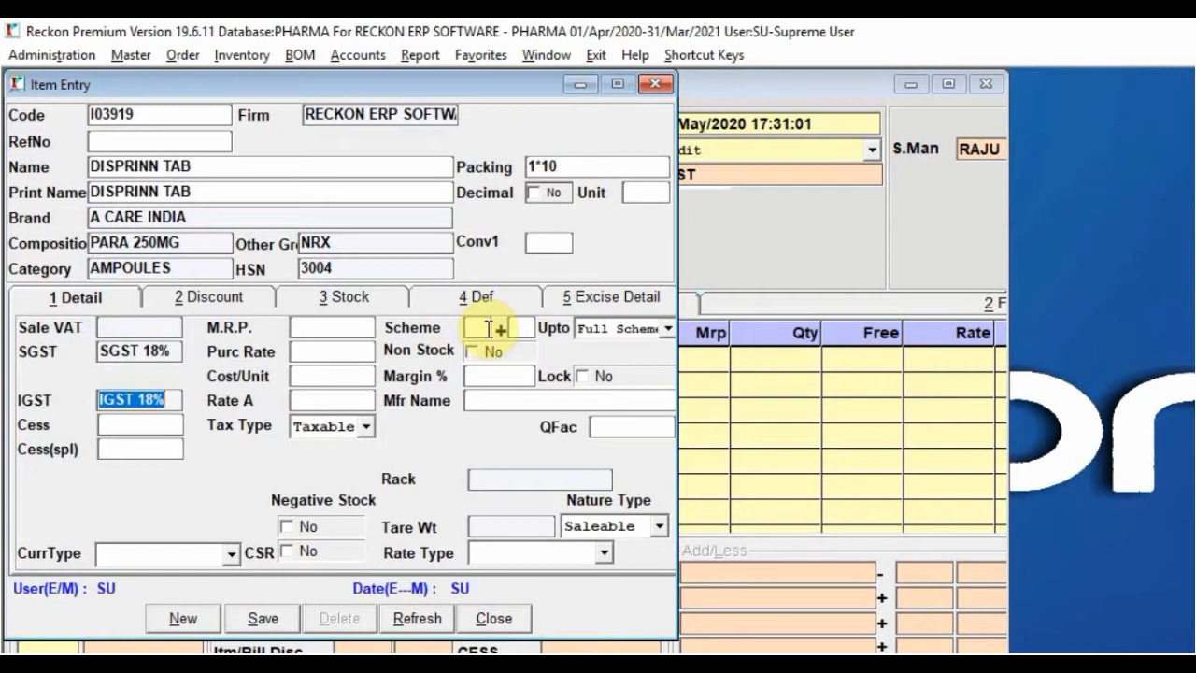
Keep the scheme at Full Scheme, review discount and stock tabs, then save and close the item
{"action": "left_click", "coordinate": [650, 330]}
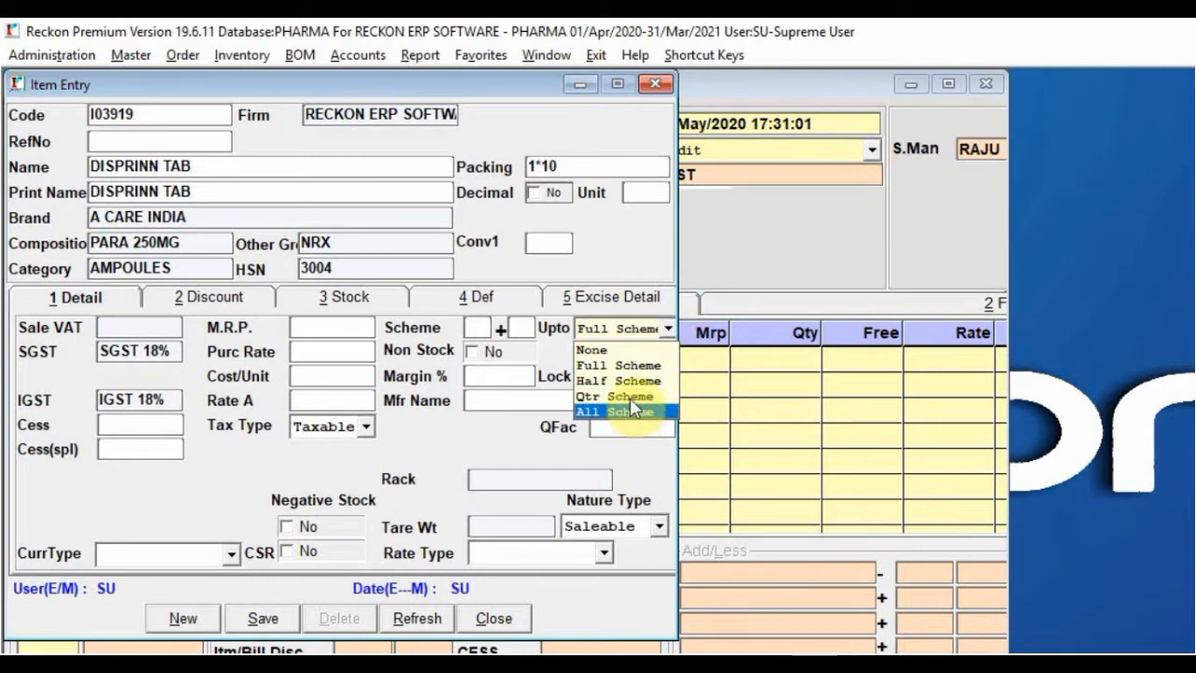
{"action": "left_click", "coordinate": [643, 364]}
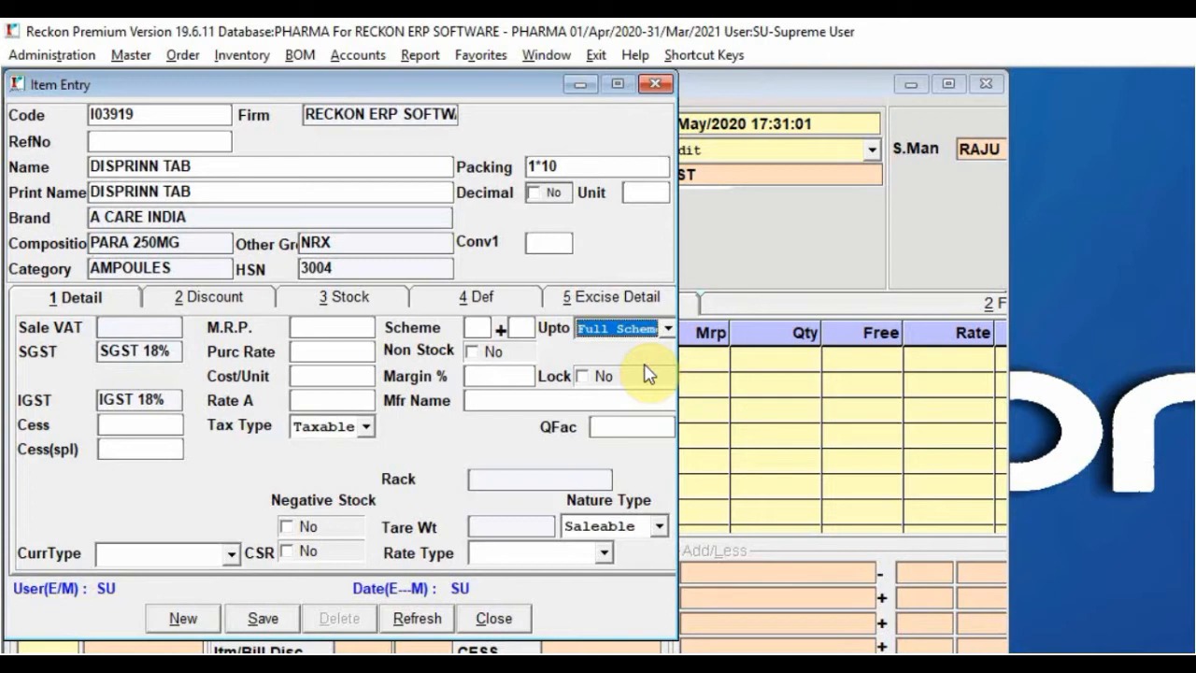
{"action": "left_click", "coordinate": [224, 307]}
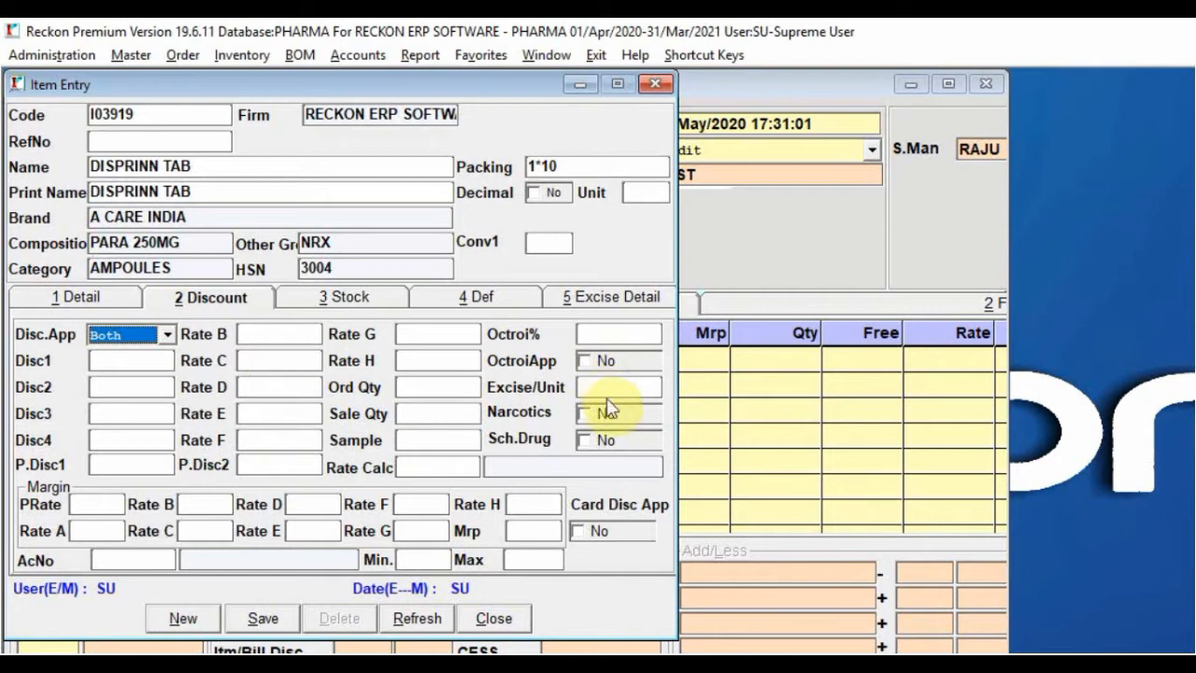
{"action": "left_click", "coordinate": [365, 301]}
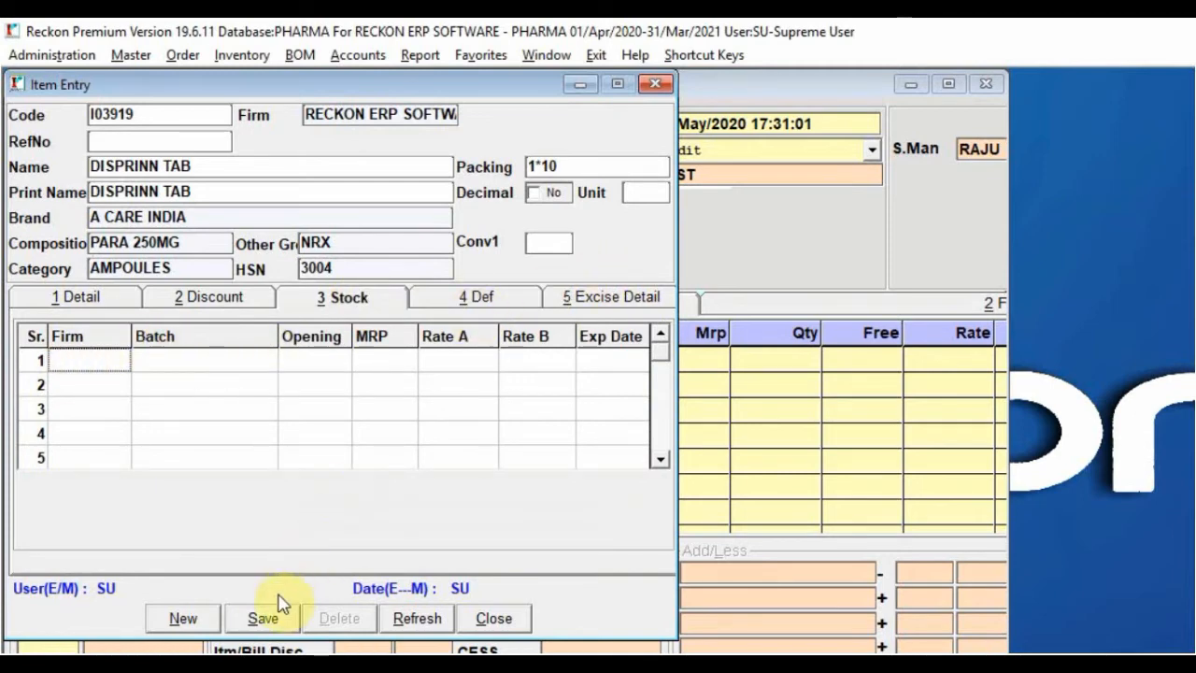
{"action": "left_click", "coordinate": [264, 620]}
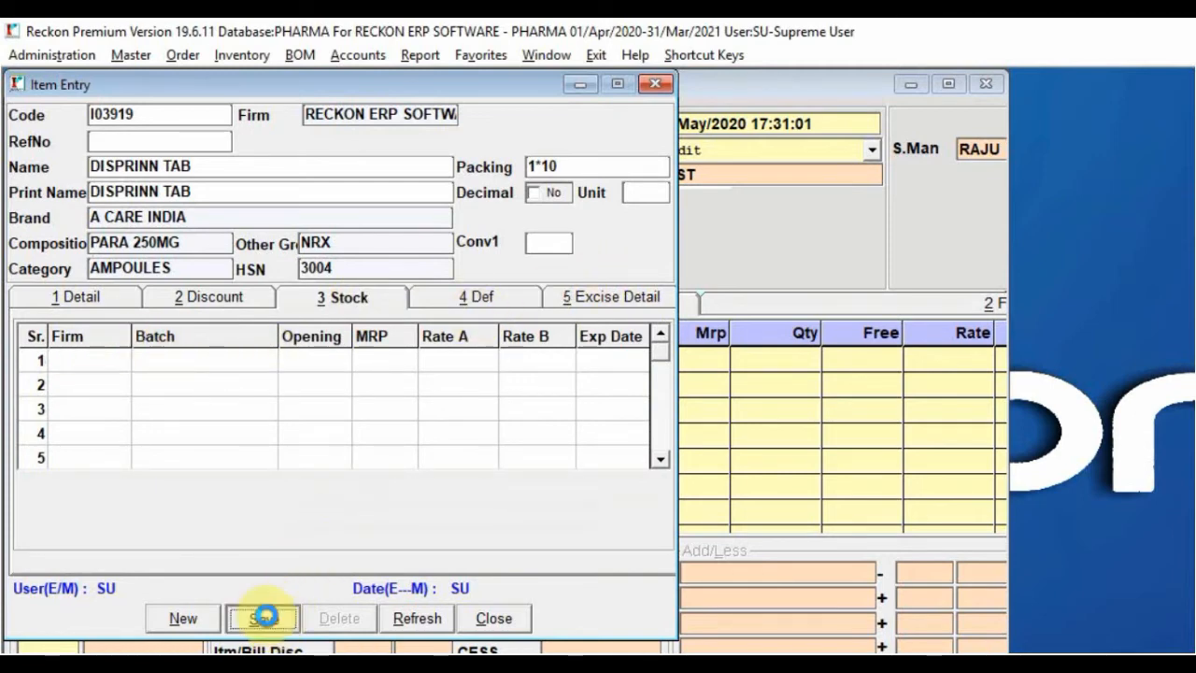
{"action": "left_click", "coordinate": [482, 617]}
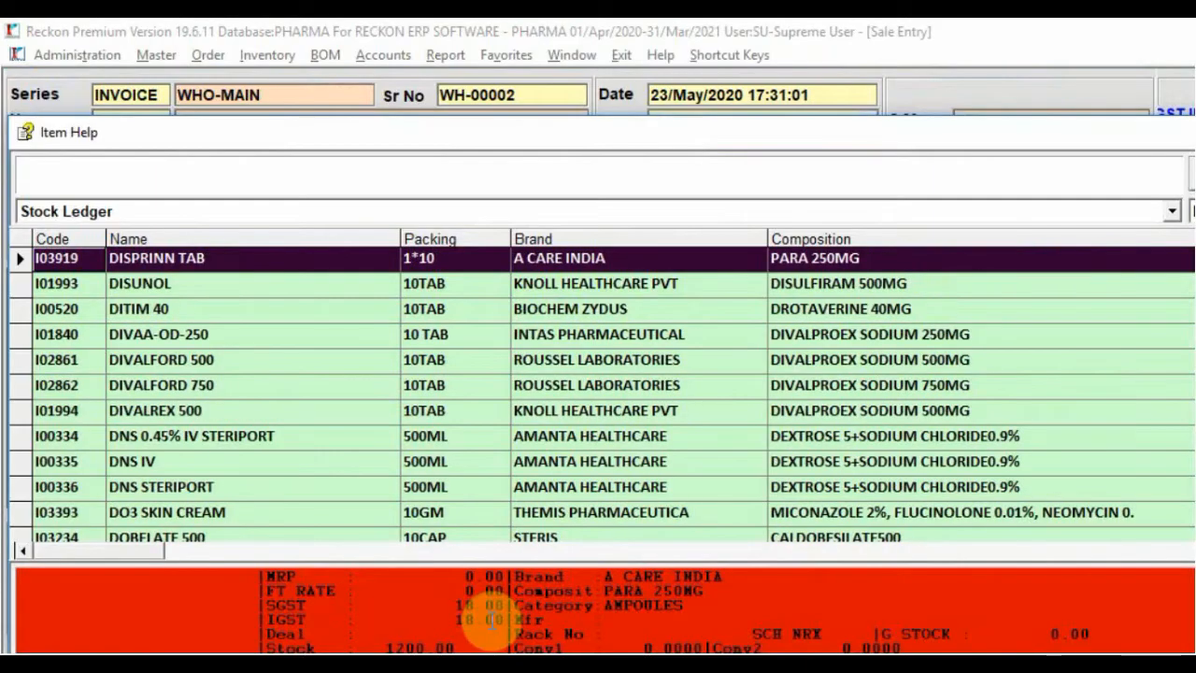
Confirm the first invoice line's item from Item Help after checking its NRX schedule
{"action": "key", "text": "Down"}
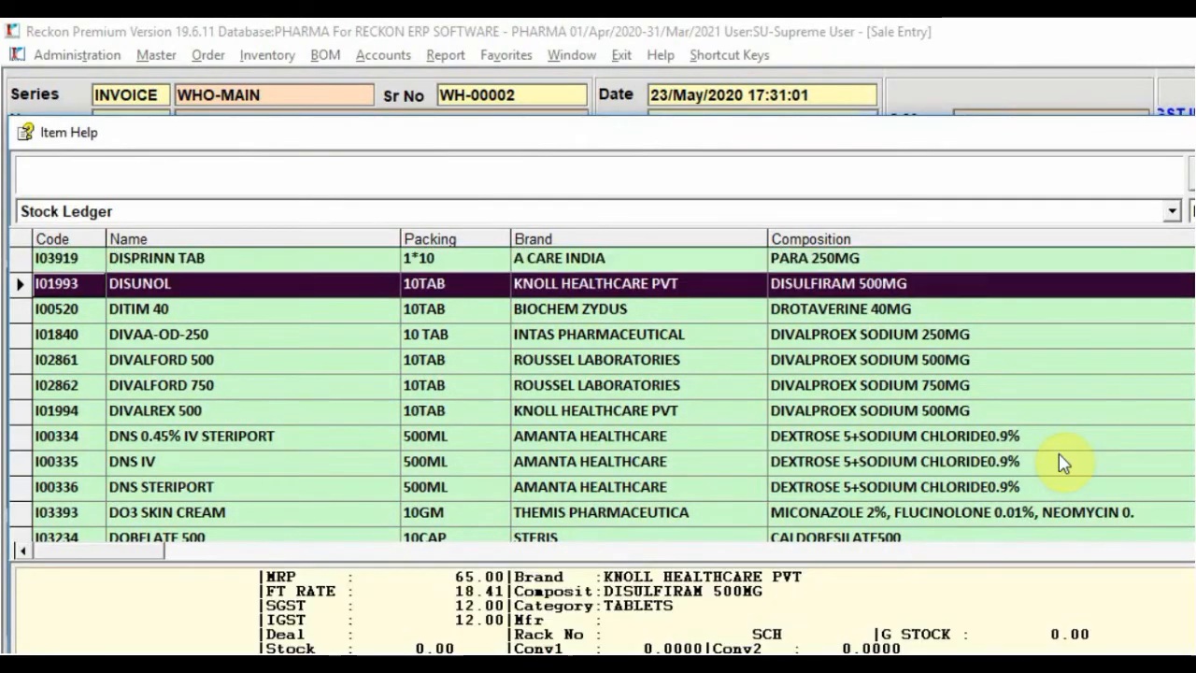
{"action": "key", "text": "Up"}
{"action": "key", "text": "Down"}
{"action": "key", "text": "Up"}
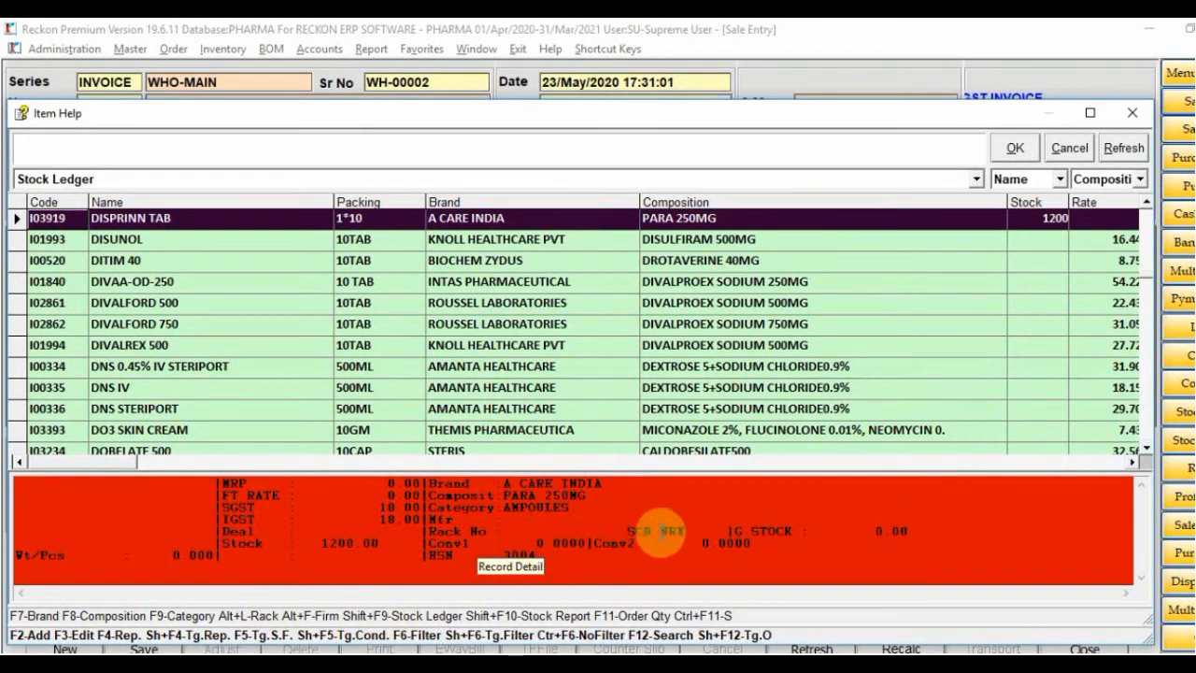
{"action": "left_click_drag", "start_coordinate": [661, 530], "coordinate": [686, 532]}
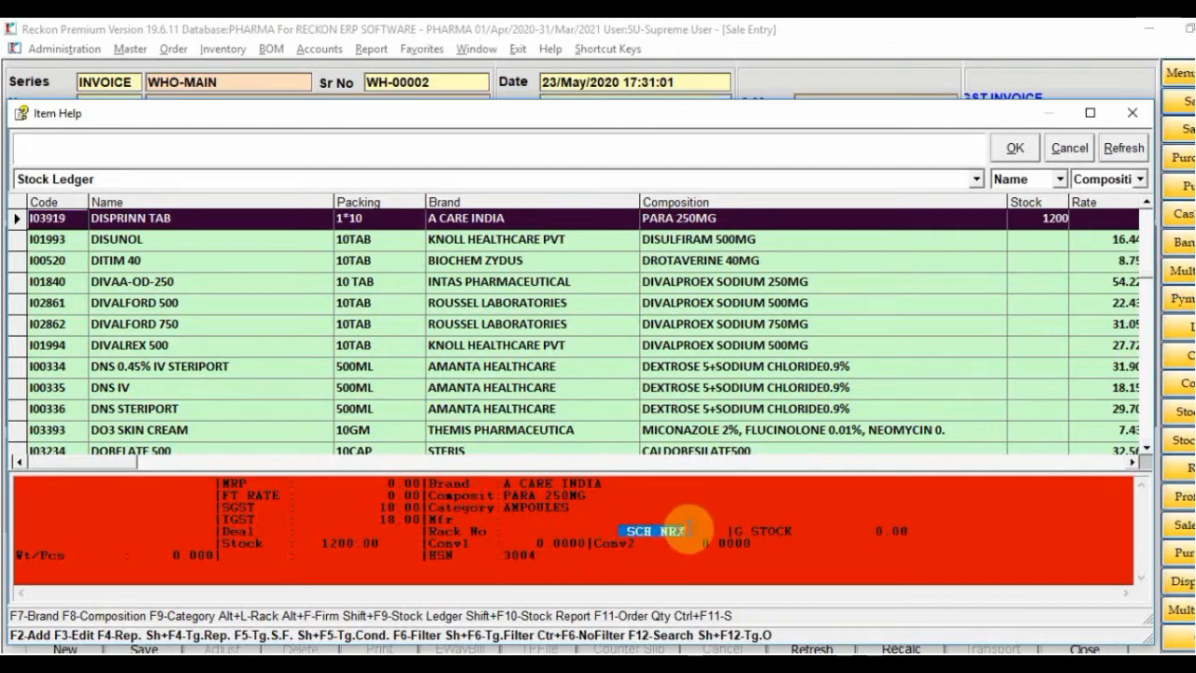
{"action": "key", "text": "Return"}
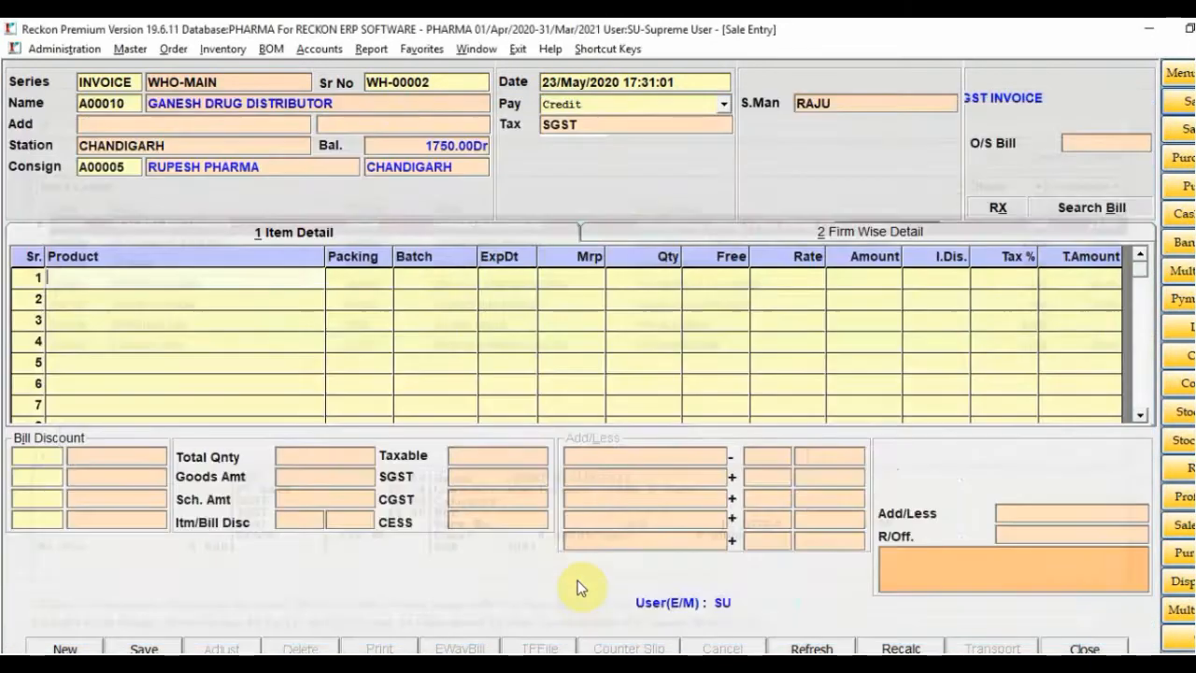
Compare batches 582 and 2507, reviewing the supplier's invoice details
{"action": "key", "text": "Down"}
{"action": "key", "text": "Up"}
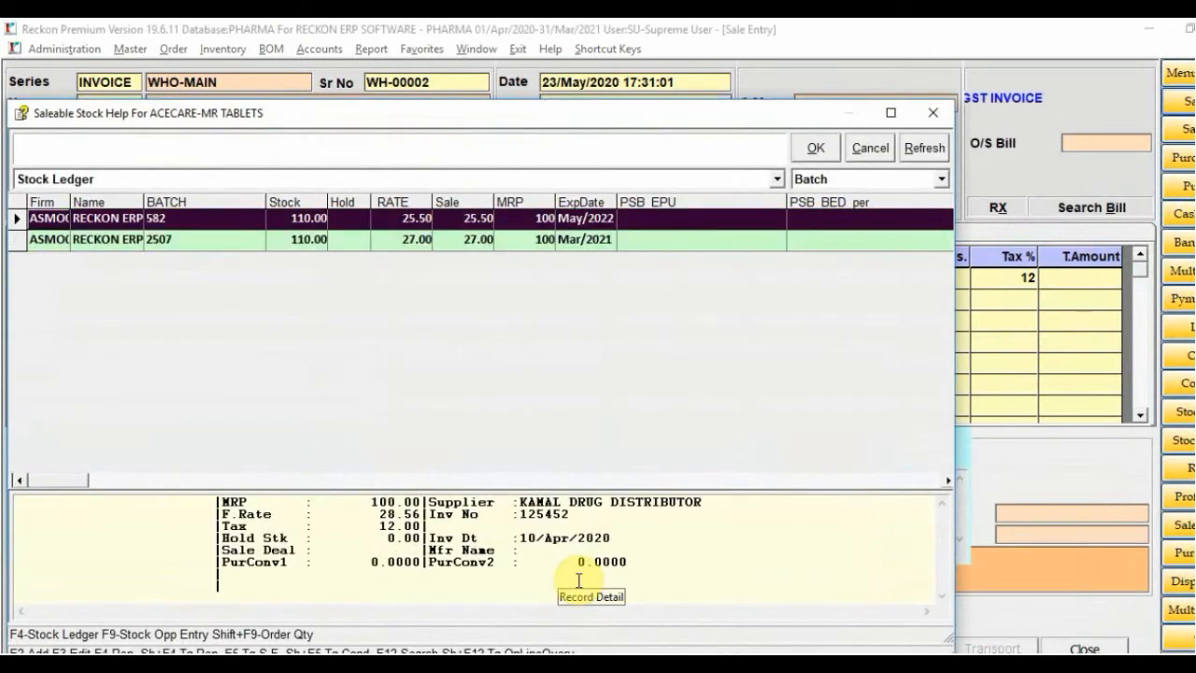
{"action": "key", "text": "Down"}
{"action": "key", "text": "Up"}
{"action": "key", "text": "Down"}
{"action": "key", "text": "Up"}
{"action": "key", "text": "Down"}
{"action": "key", "text": "Up"}
{"action": "key", "text": "Down"}
{"action": "key", "text": "Up"}
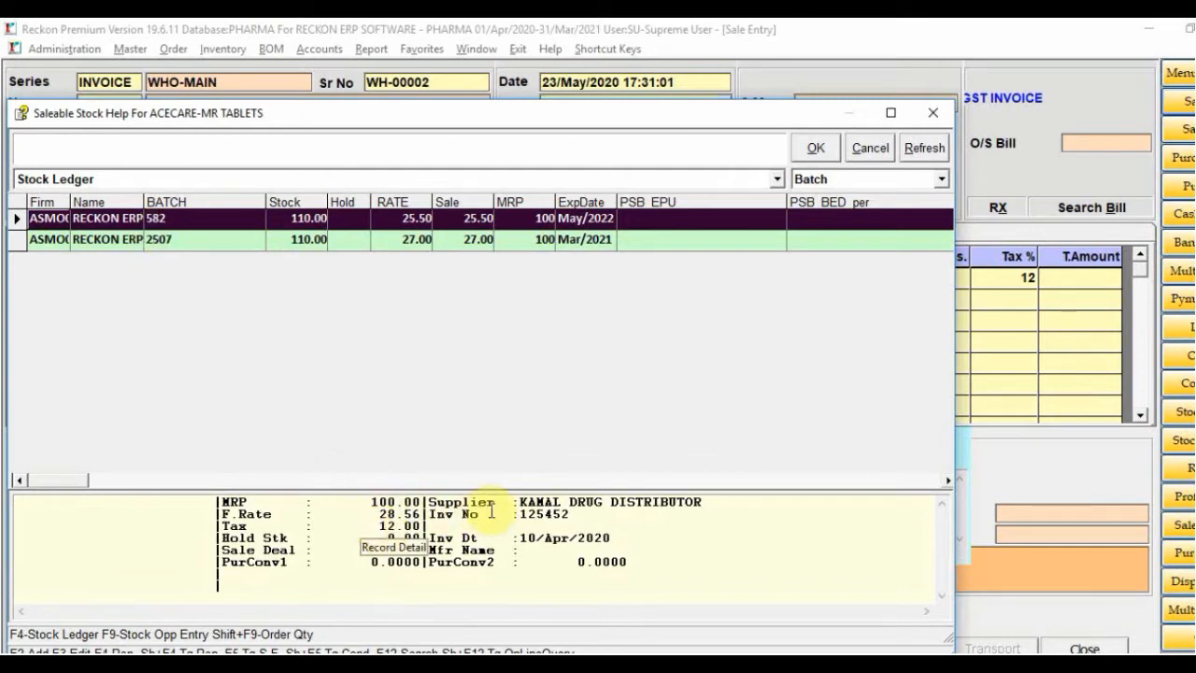
{"action": "left_click_drag", "start_coordinate": [530, 502], "coordinate": [550, 526]}
{"action": "left_click", "coordinate": [528, 548]}
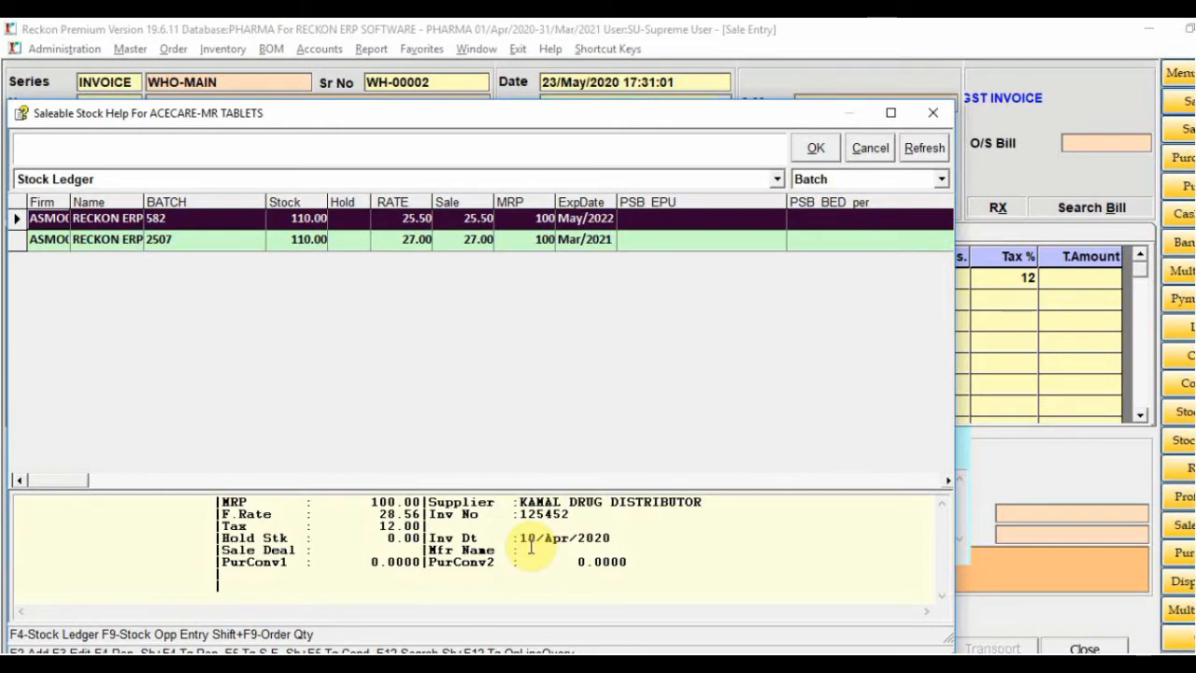
{"action": "left_click", "coordinate": [481, 154]}
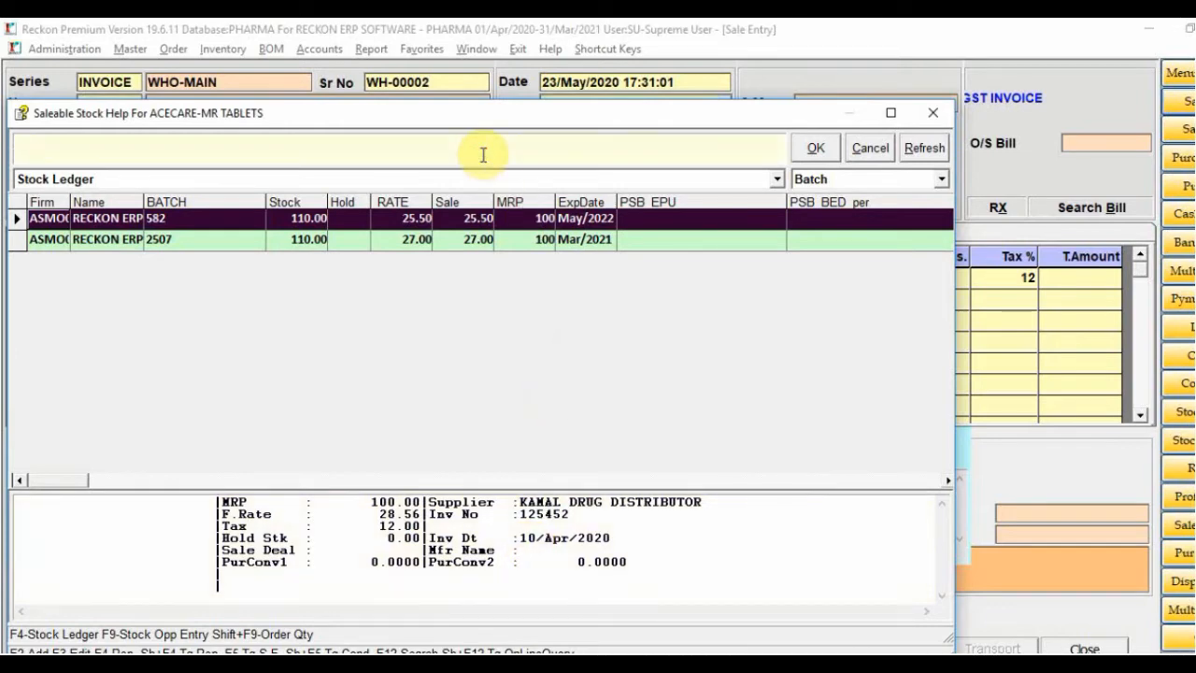
Choose batch 582 to fill line 1 with expiry 05/22, MRP 100, rate 25.5
{"action": "key", "text": "Down"}
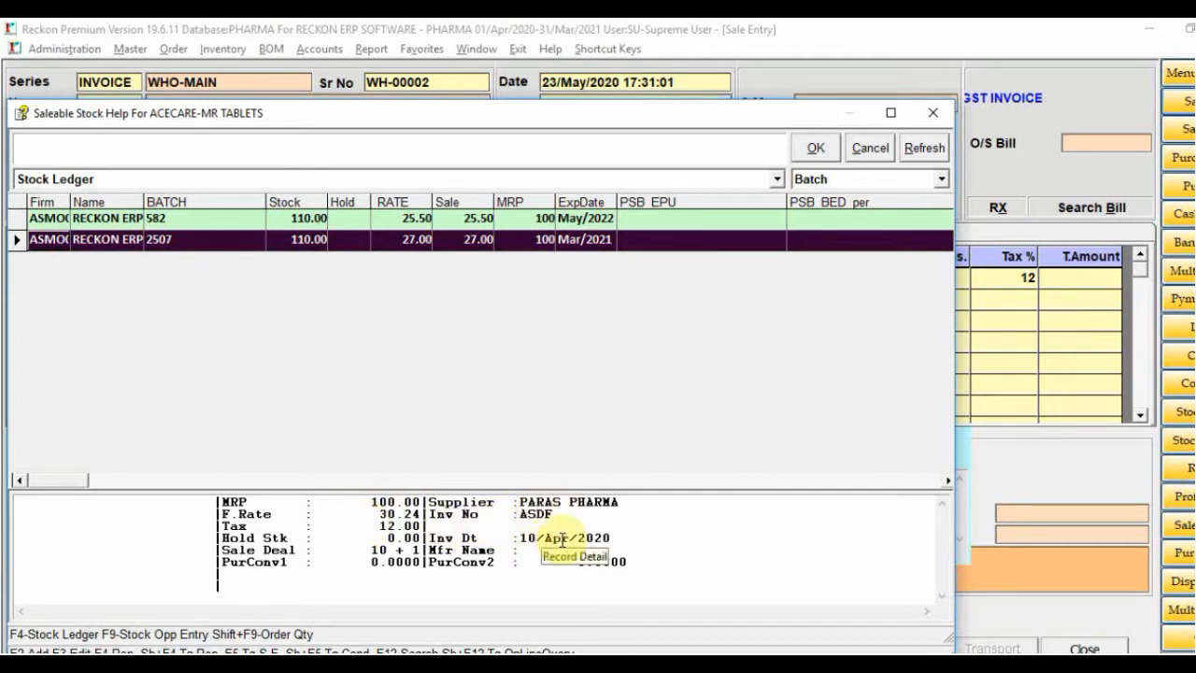
{"action": "key", "text": "Up"}
{"action": "key", "text": "Down"}
{"action": "key", "text": "Up"}
{"action": "key", "text": "Down"}
{"action": "key", "text": "Up"}
{"action": "key", "text": "Return"}
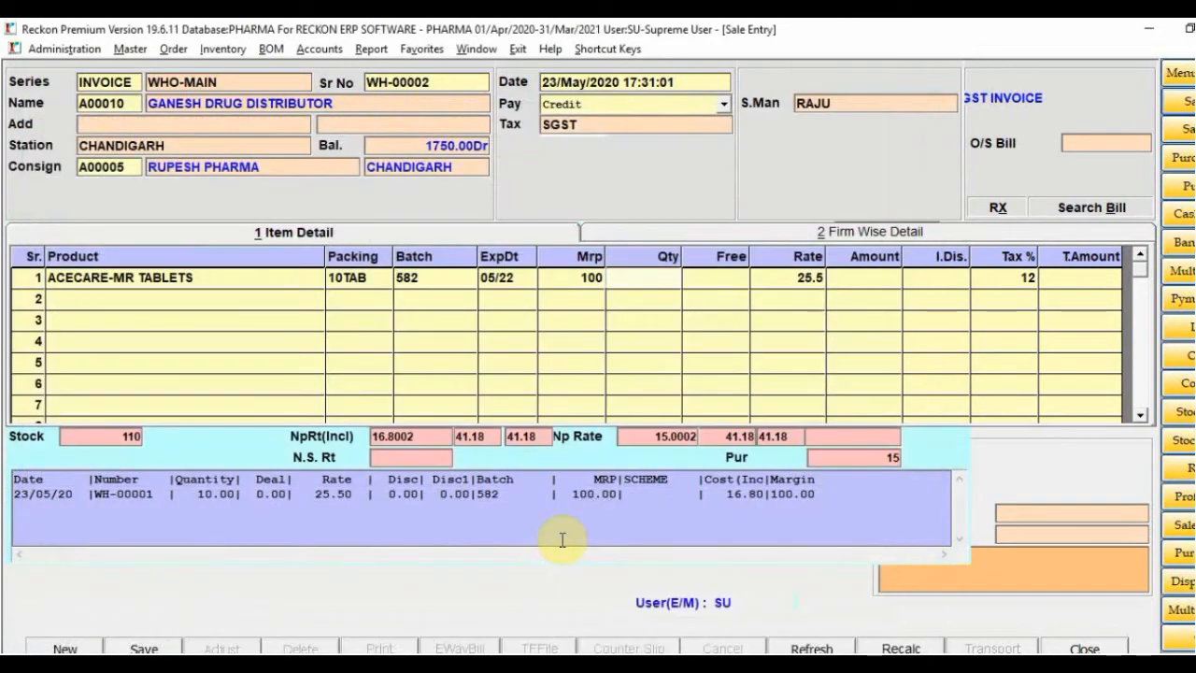
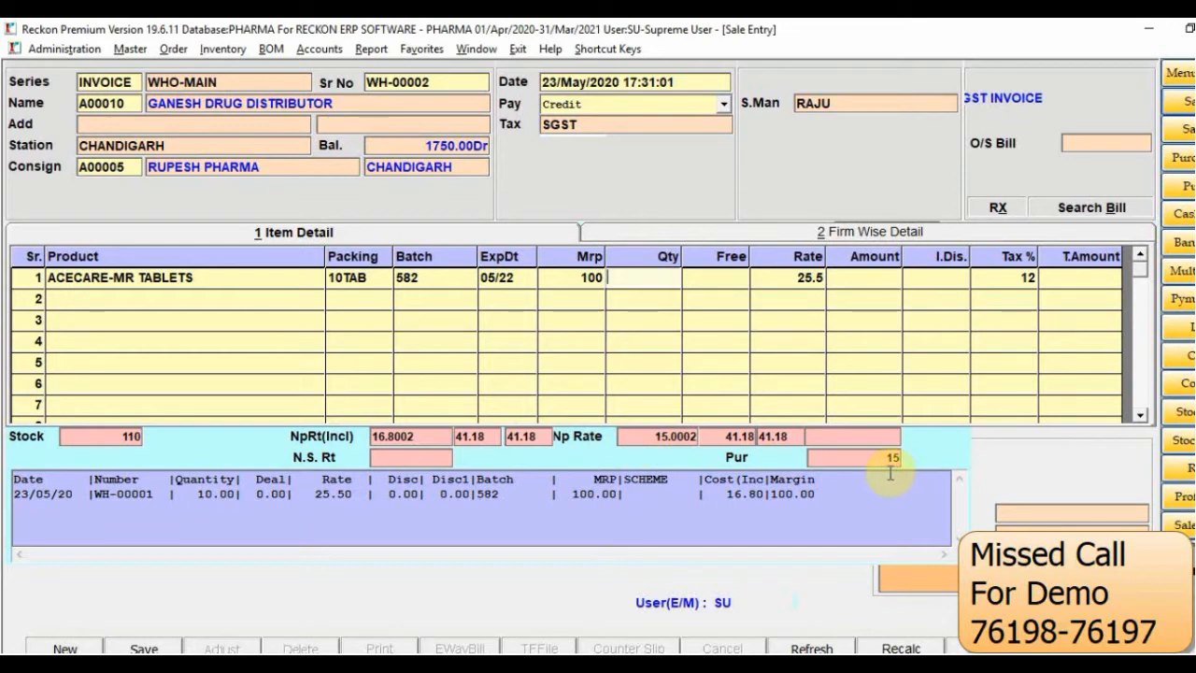
Give ACECARE-MR TABLETS quantity 10 and a 10% item discount, totalling 257.04
{"action": "type", "text": "10"}
{"action": "key", "text": "Return"}
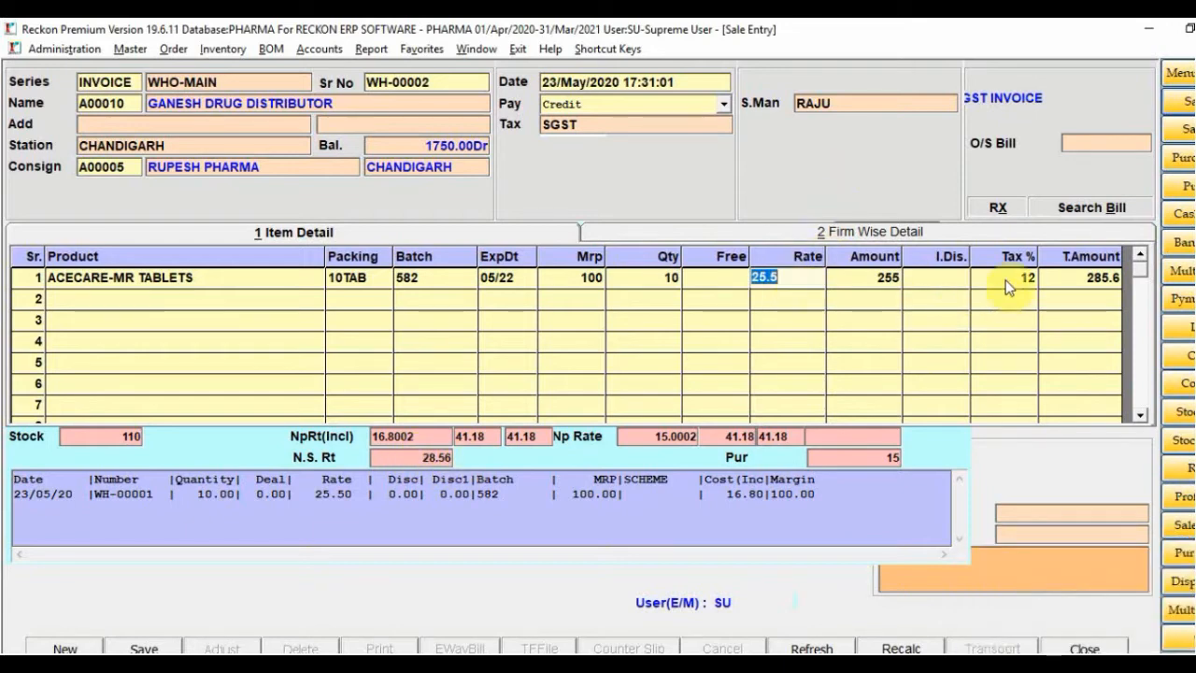
{"action": "left_click", "coordinate": [935, 279]}
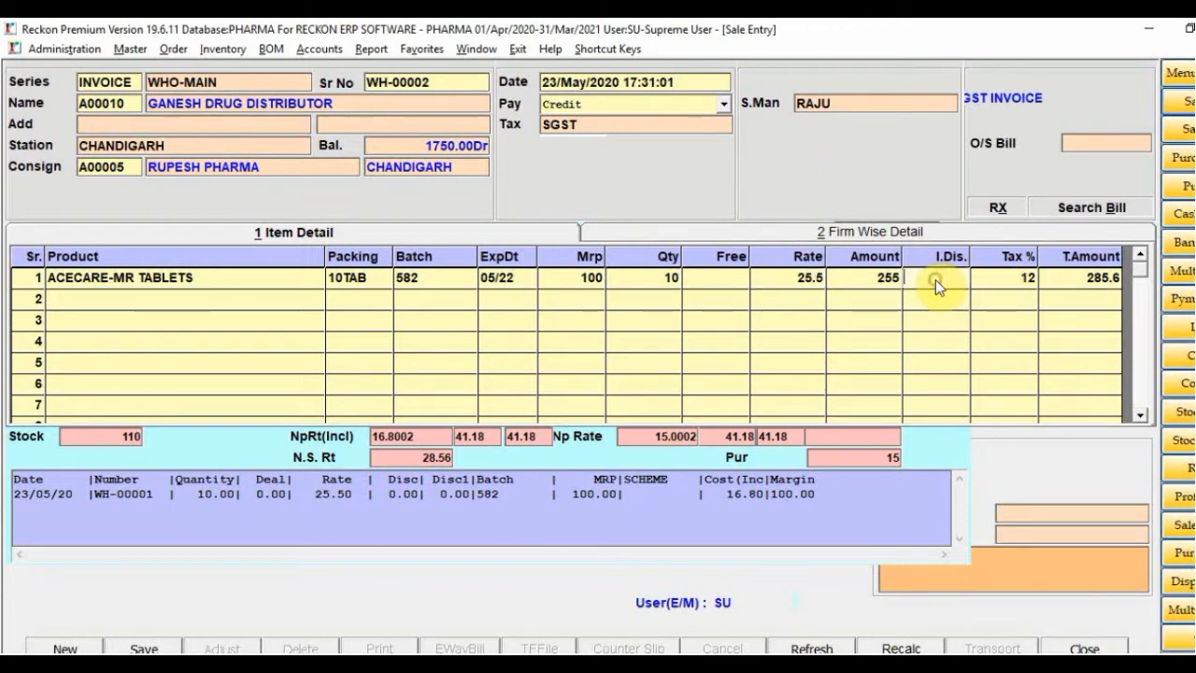
{"action": "type", "text": "10"}
{"action": "left_click", "coordinate": [1018, 282]}
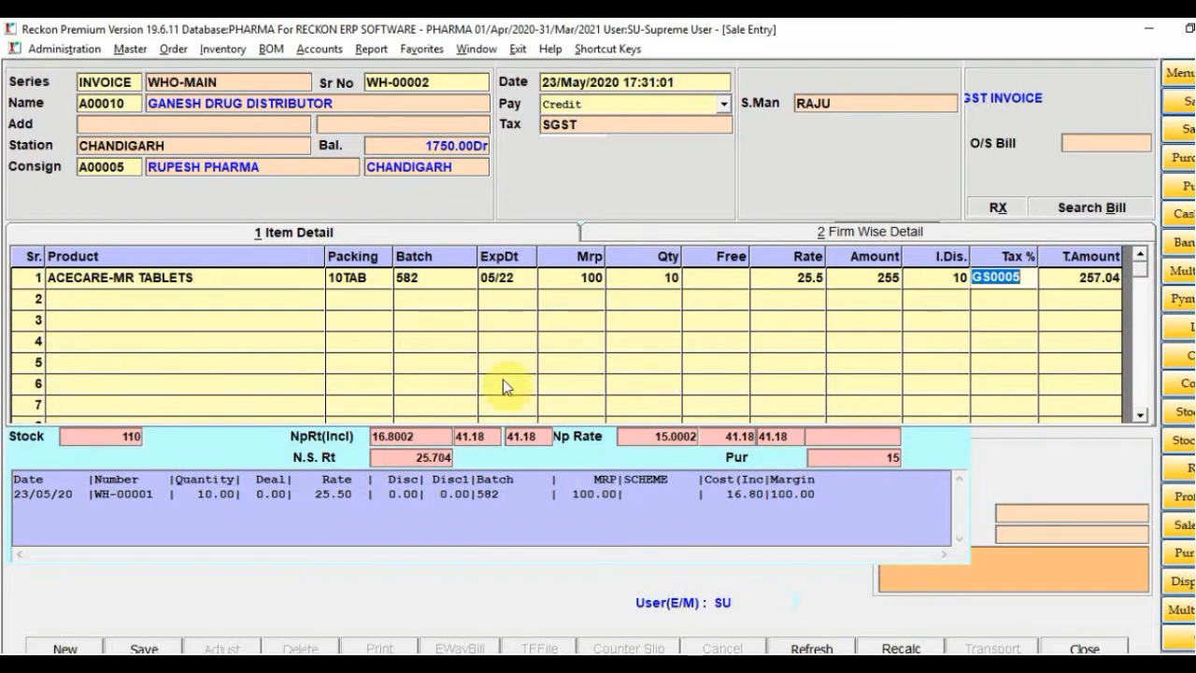
Clear row 1's item discount to 0 and choose ACECARE-TC TABLETS for line 2
{"action": "left_click", "coordinate": [938, 278]}
{"action": "type", "text": "0"}
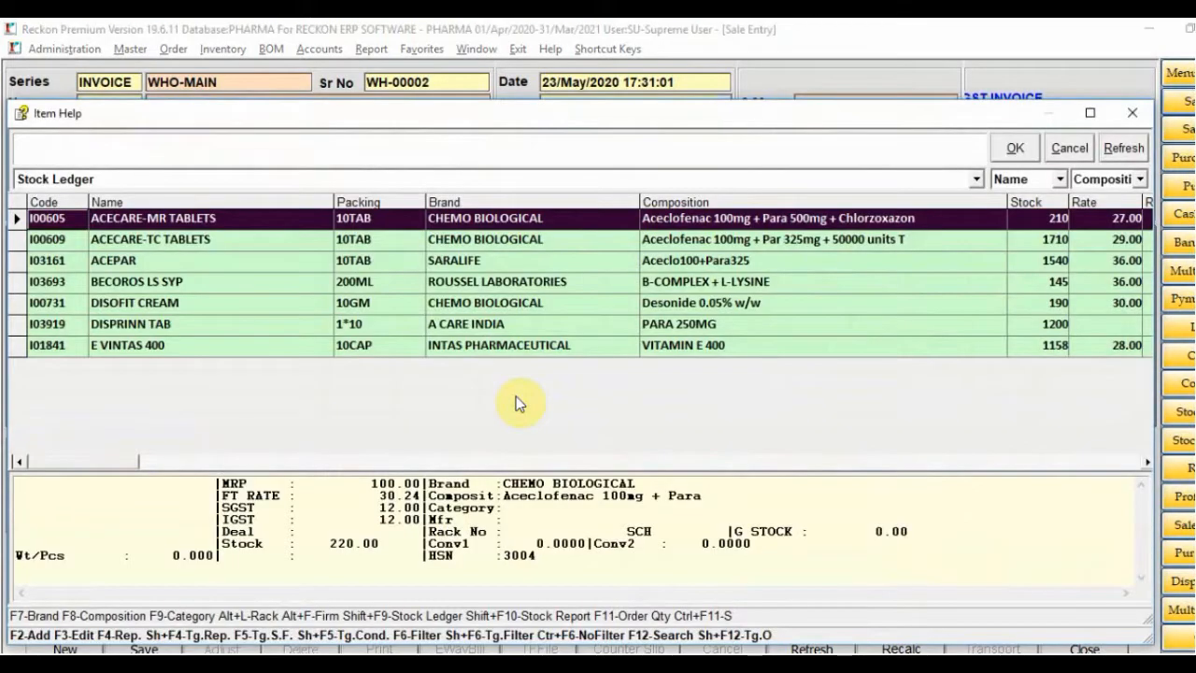
{"action": "key", "text": "Down"}
{"action": "key", "text": "Return"}
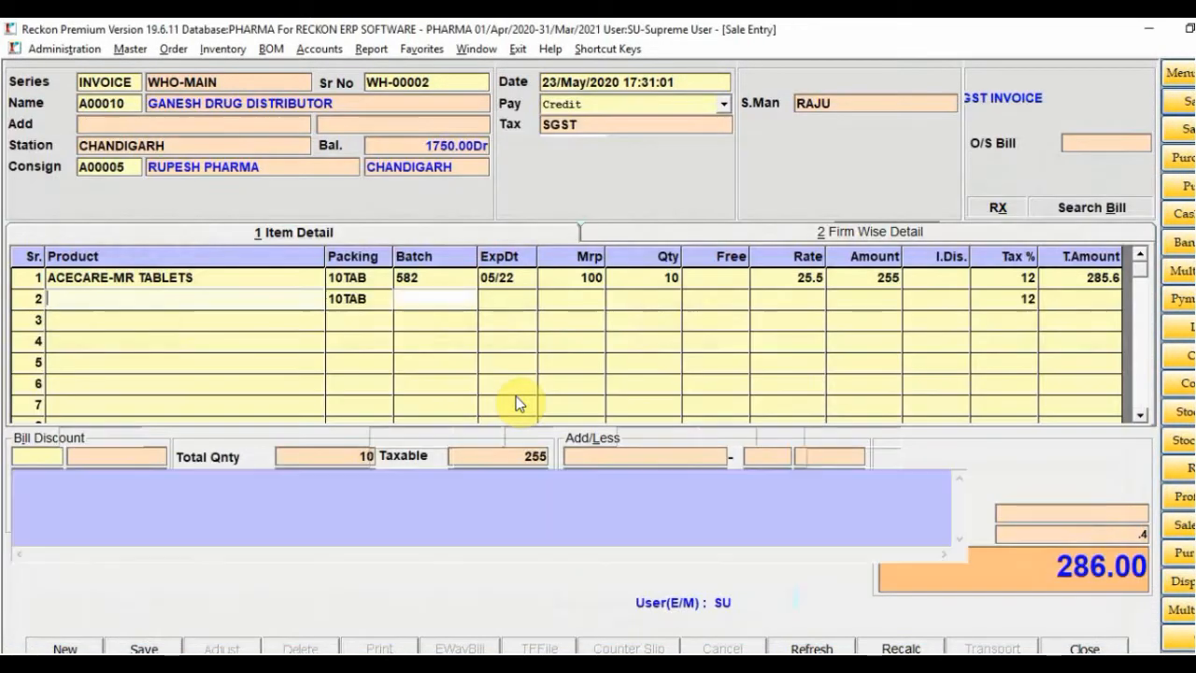
Compare batches 9562 and 2525, add batch 8754 at rate 28, and bring up item history options
{"action": "key", "text": "Down"}
{"action": "key", "text": "Down"}
{"action": "key", "text": "Up"}
{"action": "key", "text": "Up"}
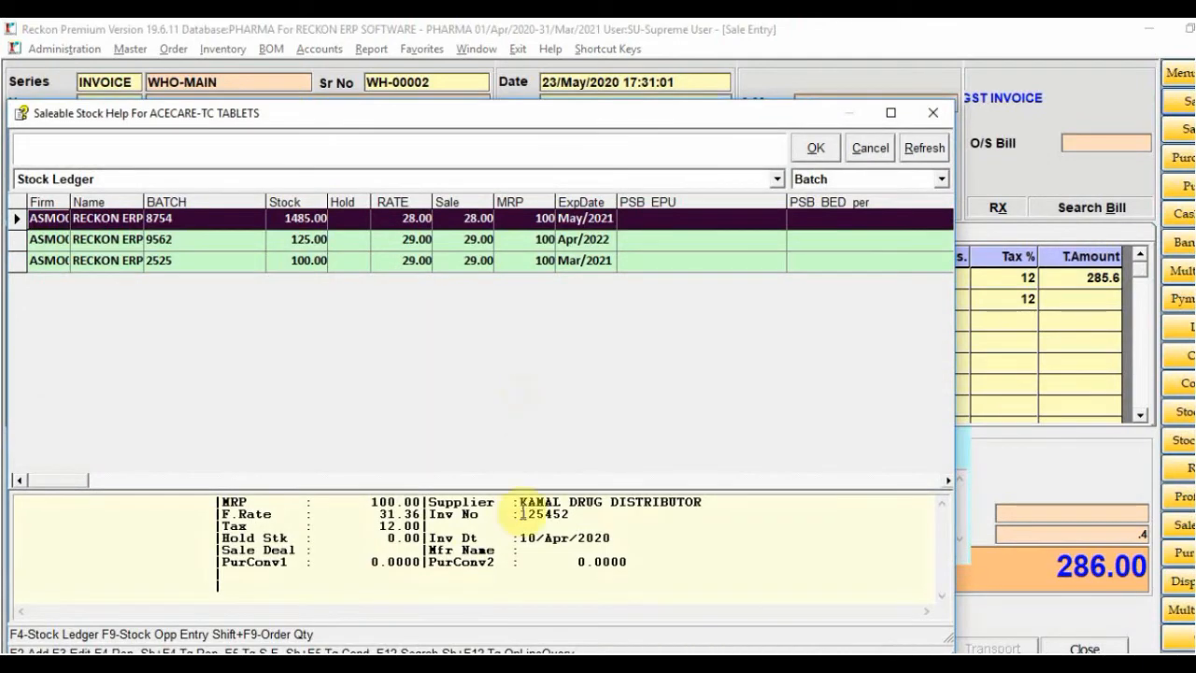
{"action": "key", "text": "Down"}
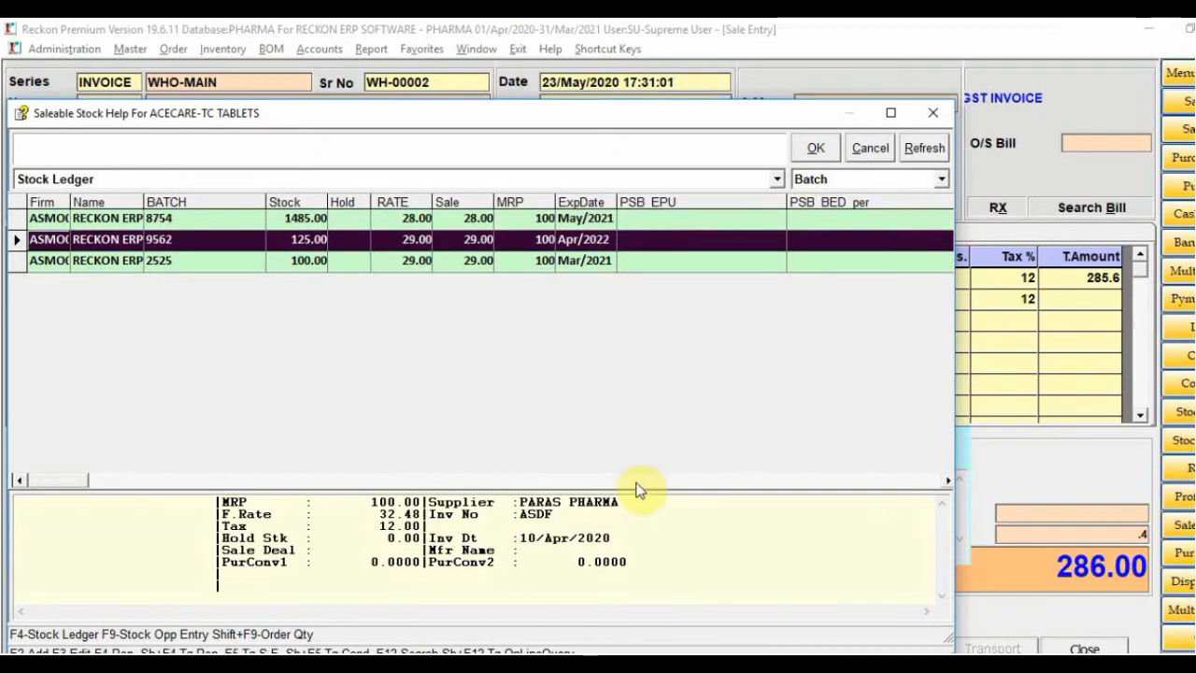
{"action": "key", "text": "Down"}
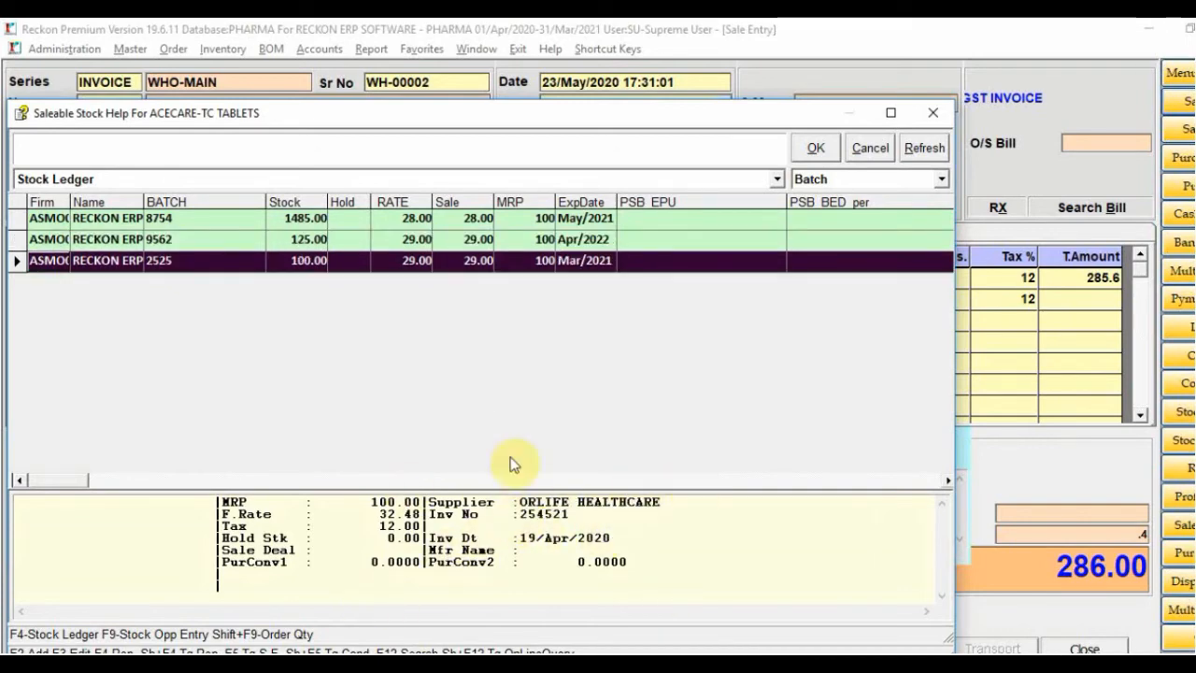
{"action": "key", "text": "Up"}
{"action": "key", "text": "Up"}
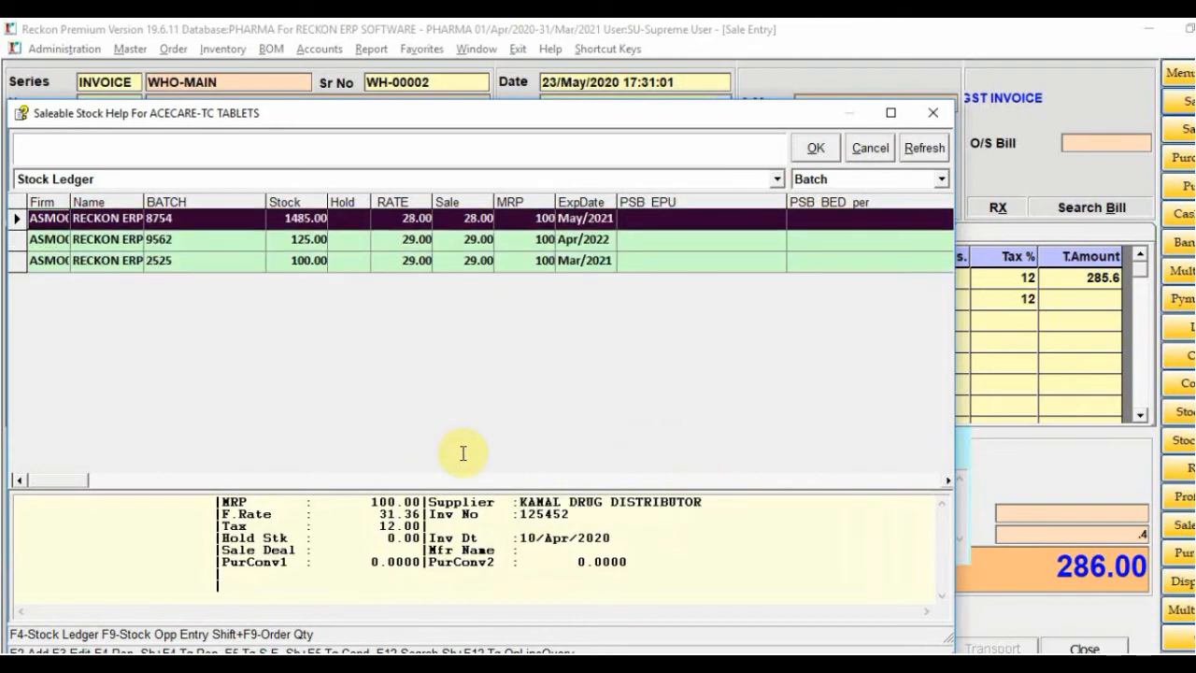
{"action": "key", "text": "Return"}
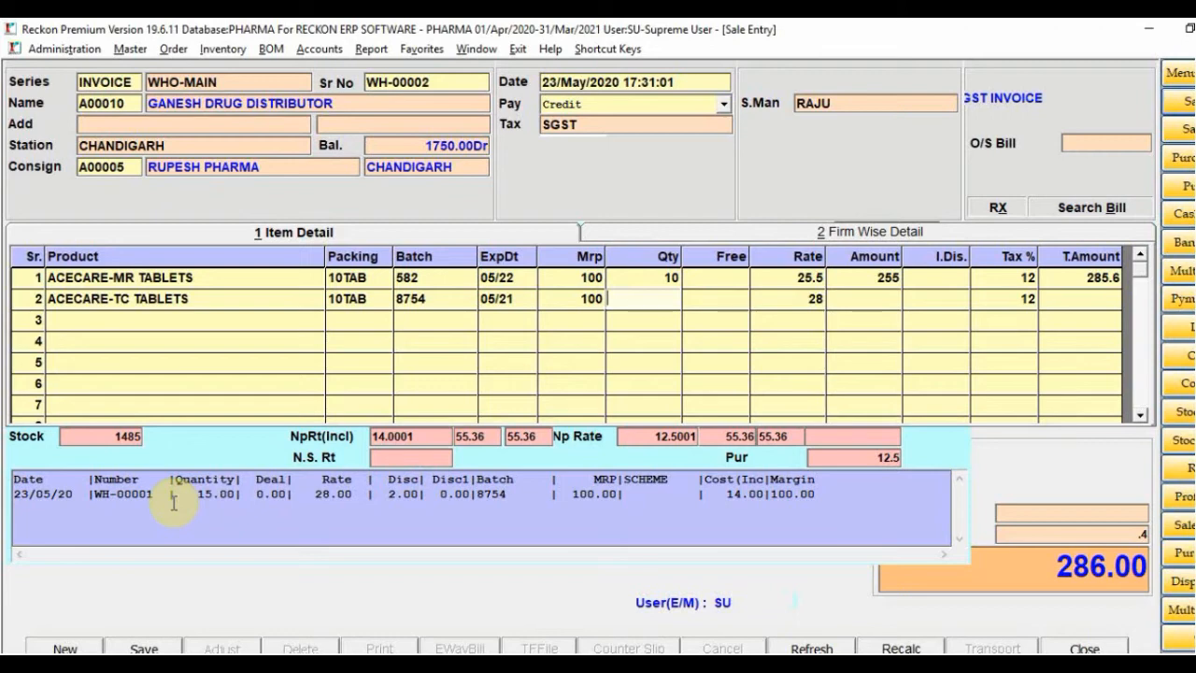
{"action": "key", "text": "F5"}
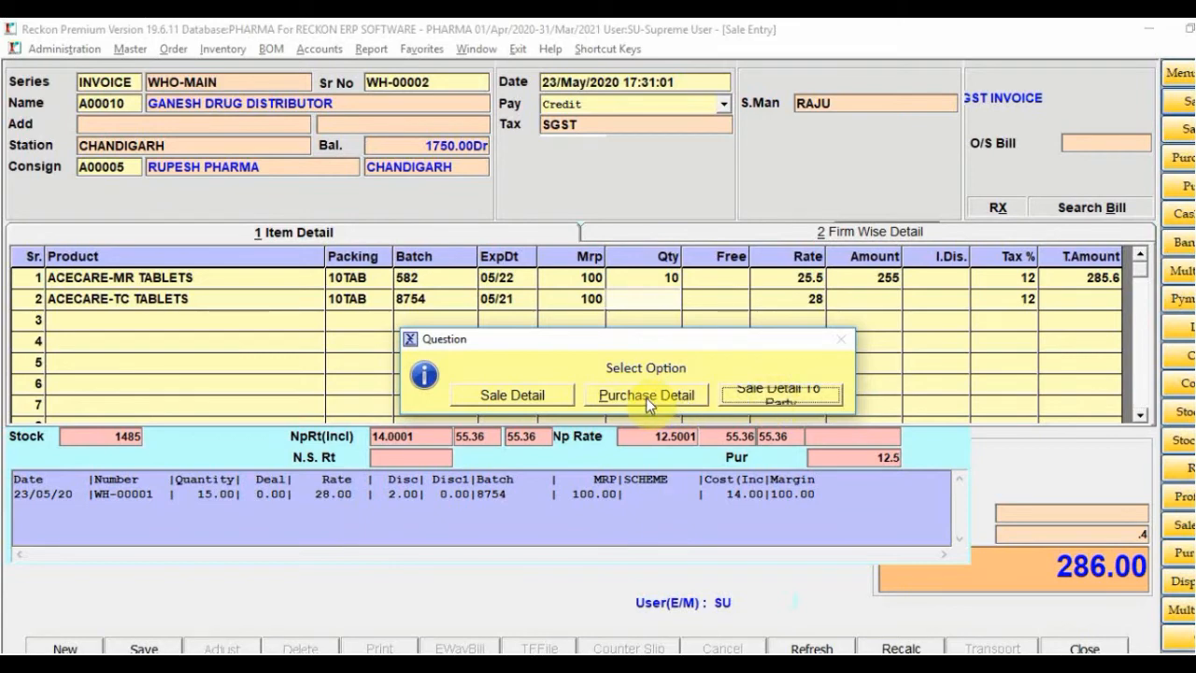
Preview ACECARE-TC TABLETS' item-wise sale register (15 at rate 28, 2% discount), then close it
{"action": "left_click", "coordinate": [548, 396]}
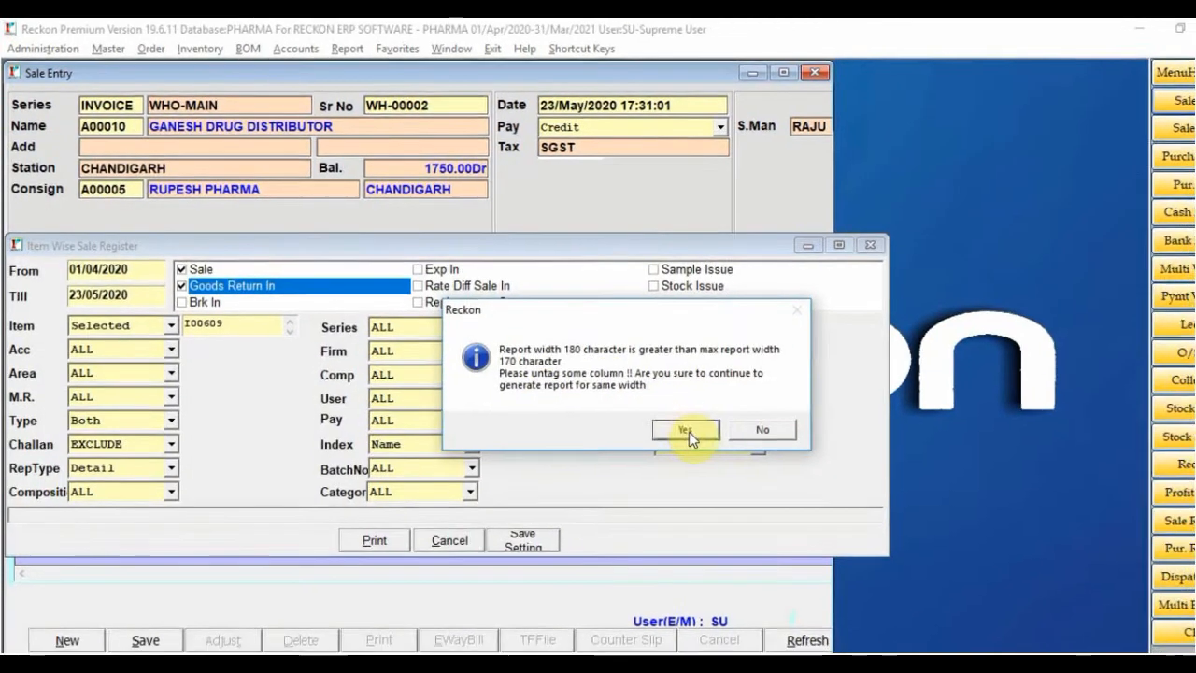
{"action": "left_click", "coordinate": [685, 430]}
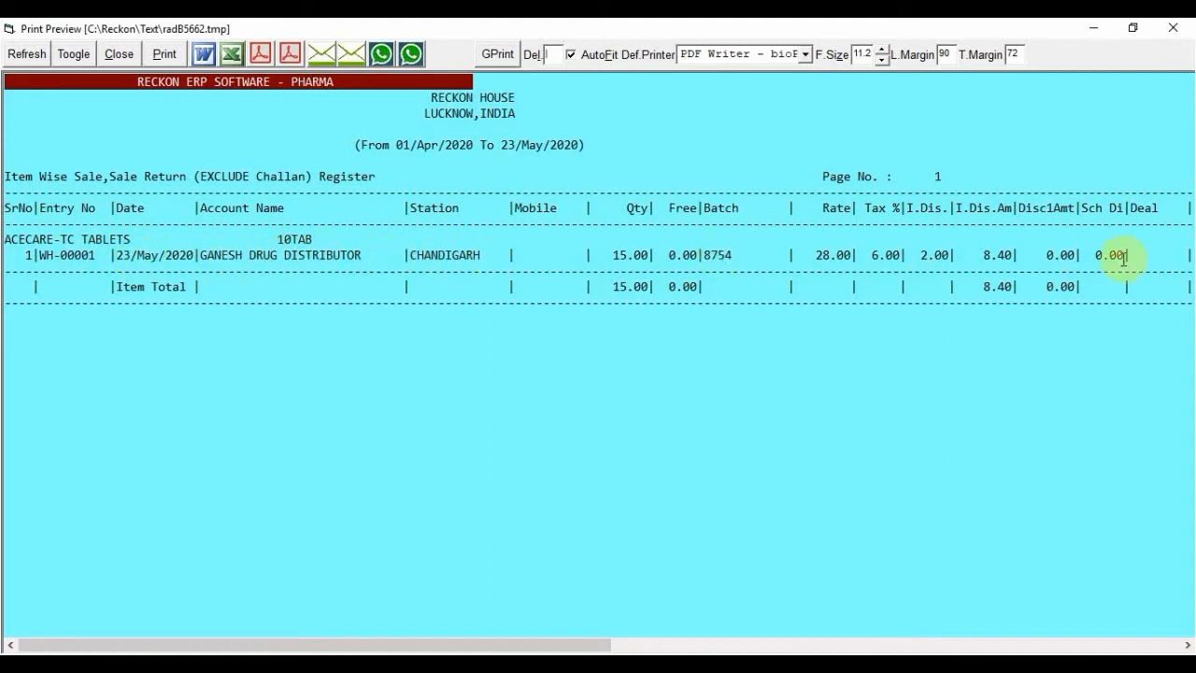
{"action": "left_click_drag", "start_coordinate": [580, 643], "coordinate": [453, 635]}
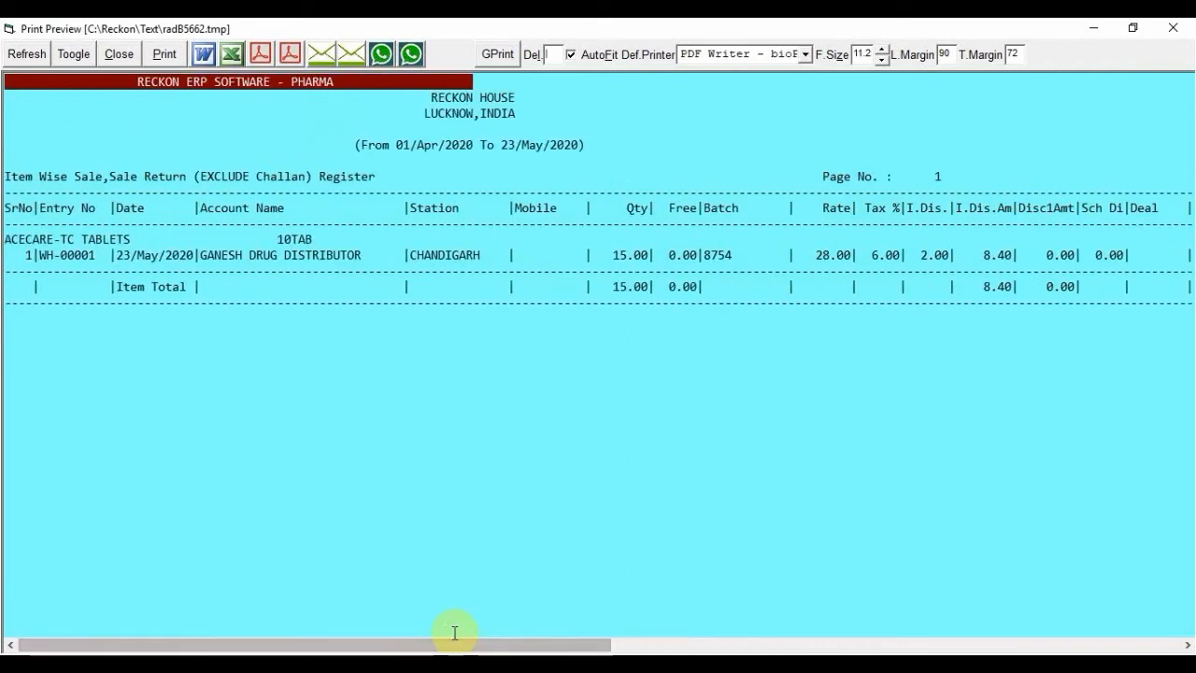
{"action": "left_click", "coordinate": [456, 253]}
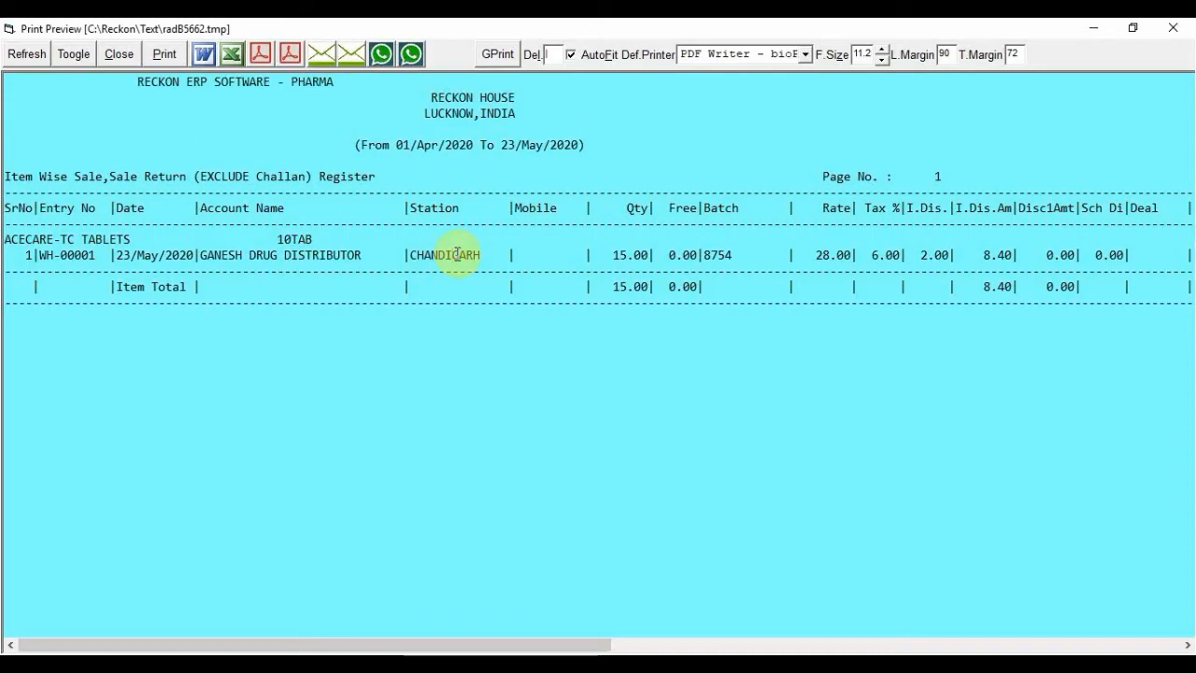
{"action": "double_click", "coordinate": [455, 253]}
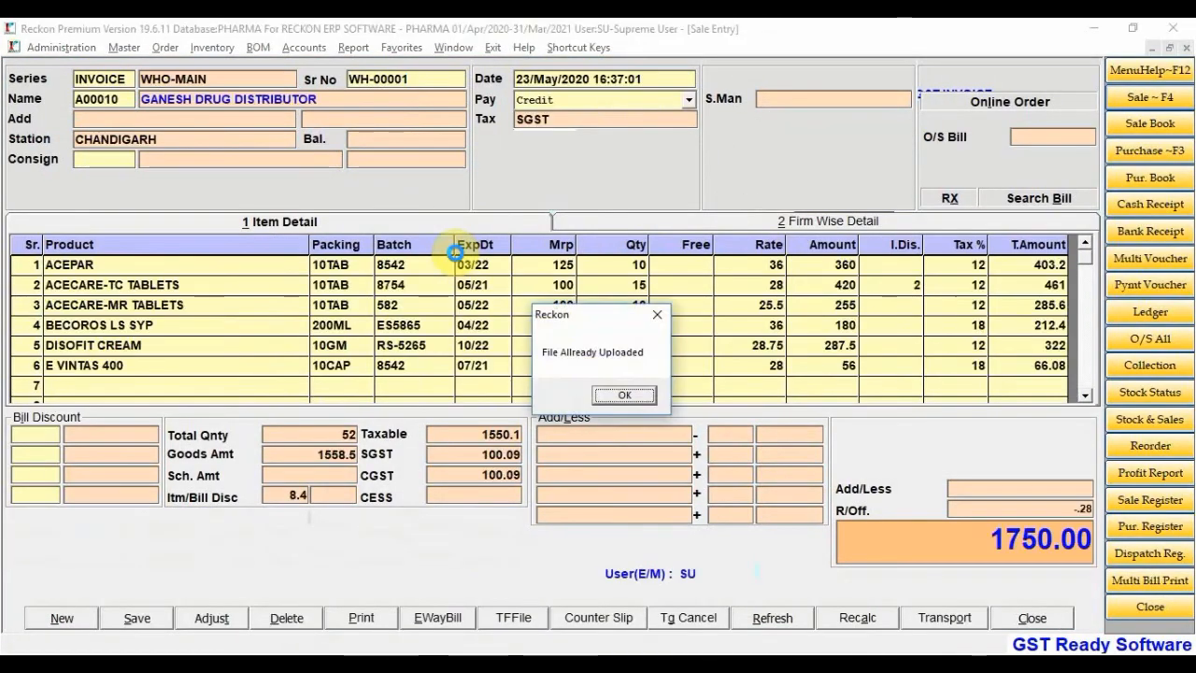
{"action": "left_click", "coordinate": [625, 393]}
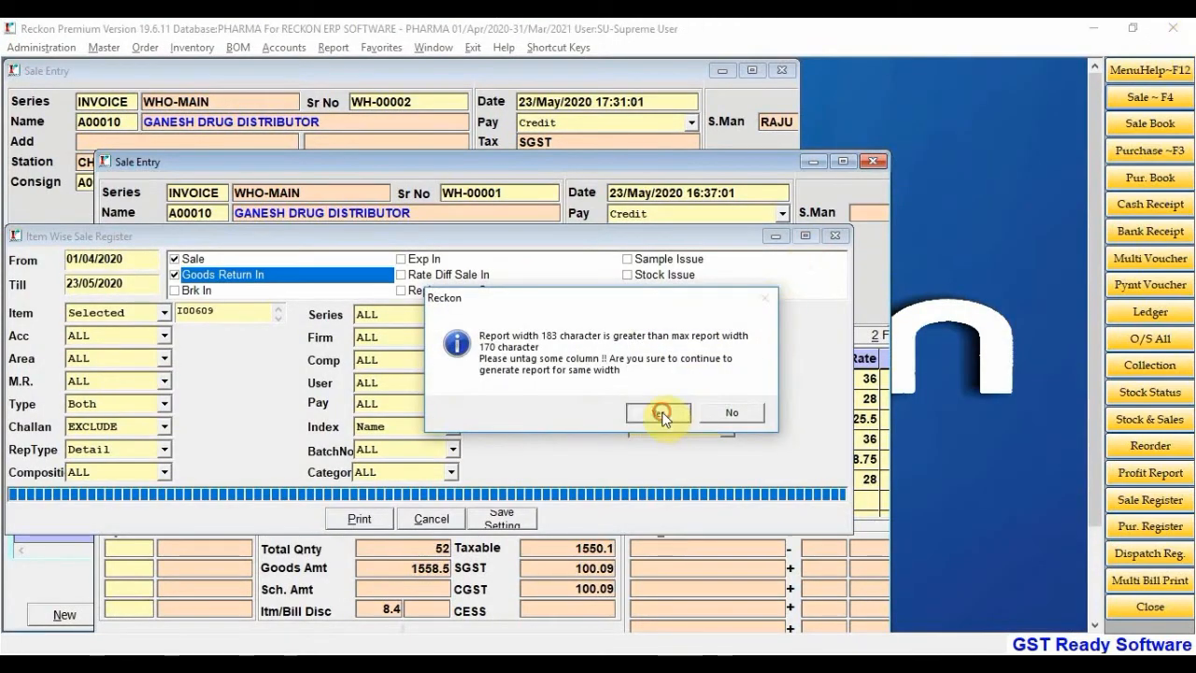
{"action": "left_click", "coordinate": [659, 413]}
{"action": "left_click", "coordinate": [1166, 30]}
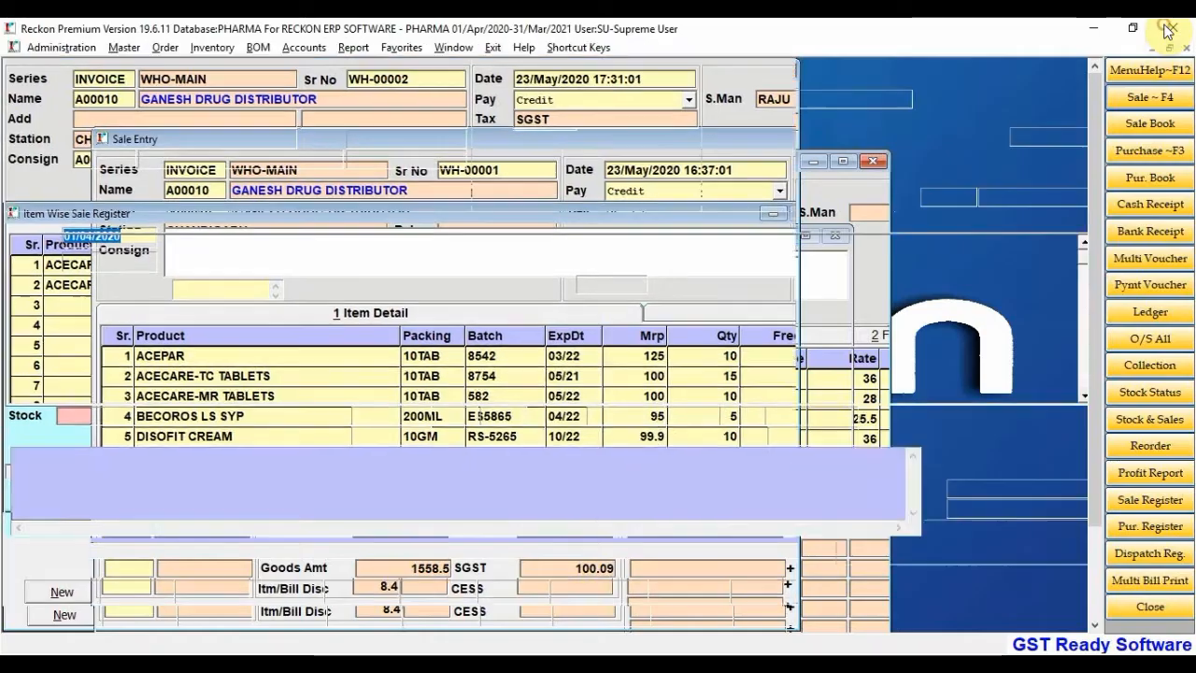
Set ACECARE-TC TABLETS quantity to 10 and apply a 10+1 scheme
{"action": "type", "text": "10"}
{"action": "key", "text": "Return"}
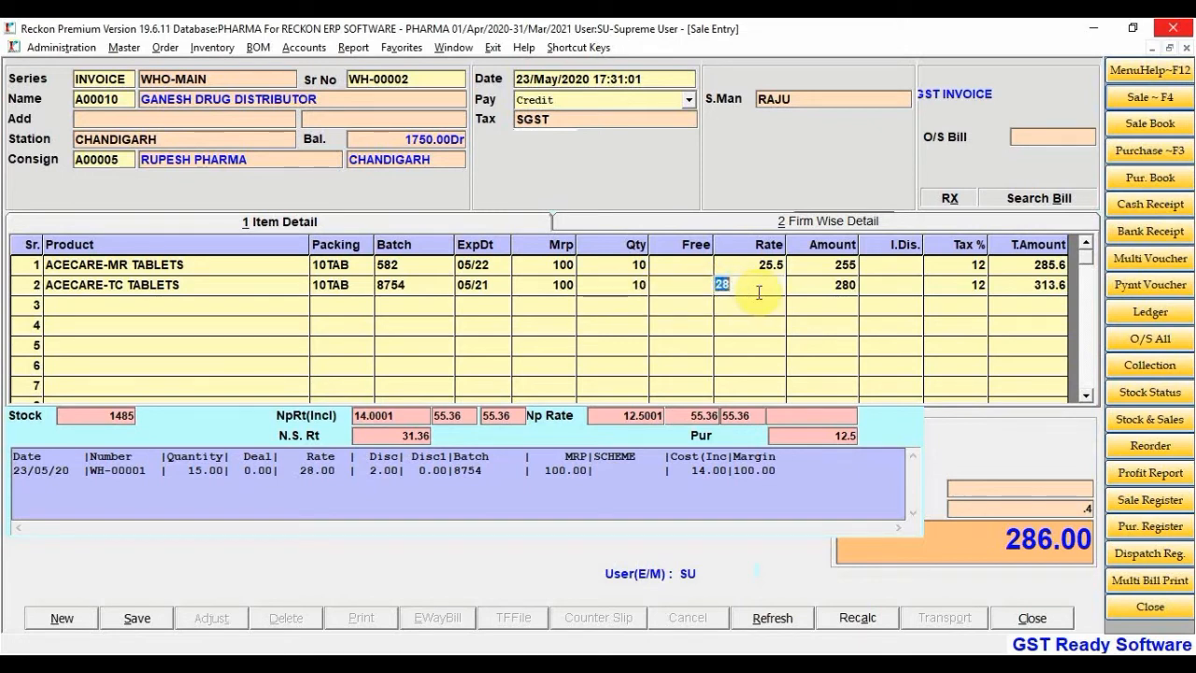
{"action": "key", "text": "Return"}
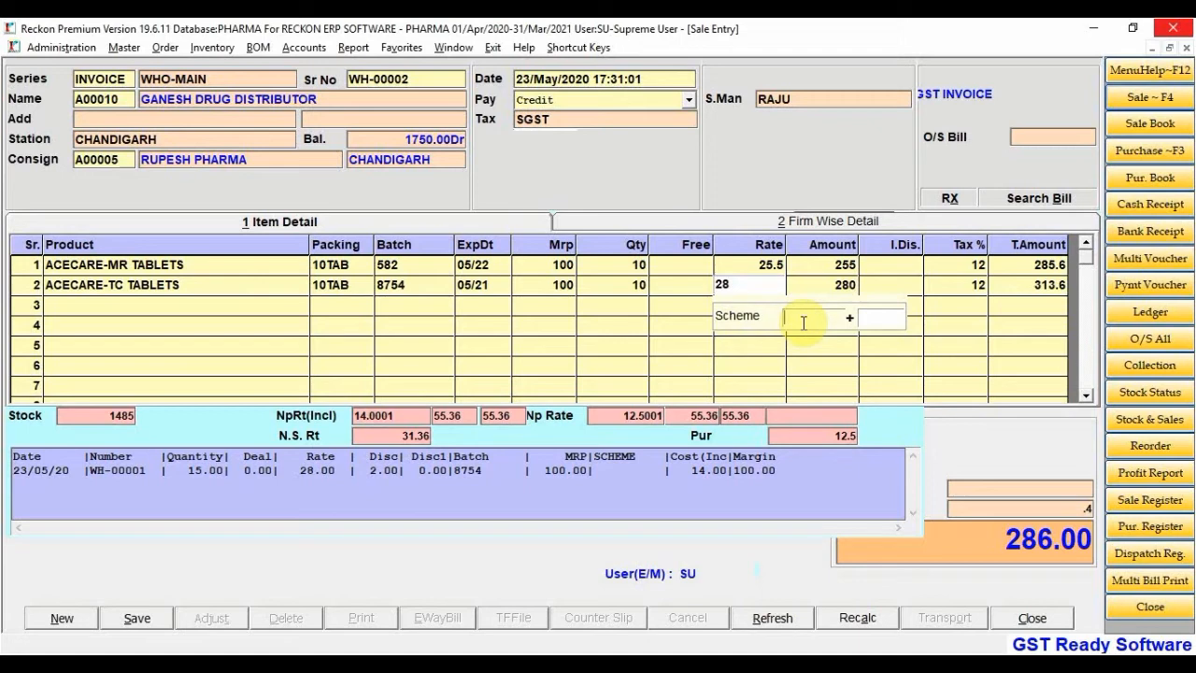
{"action": "type", "text": "10"}
{"action": "left_click", "coordinate": [878, 321]}
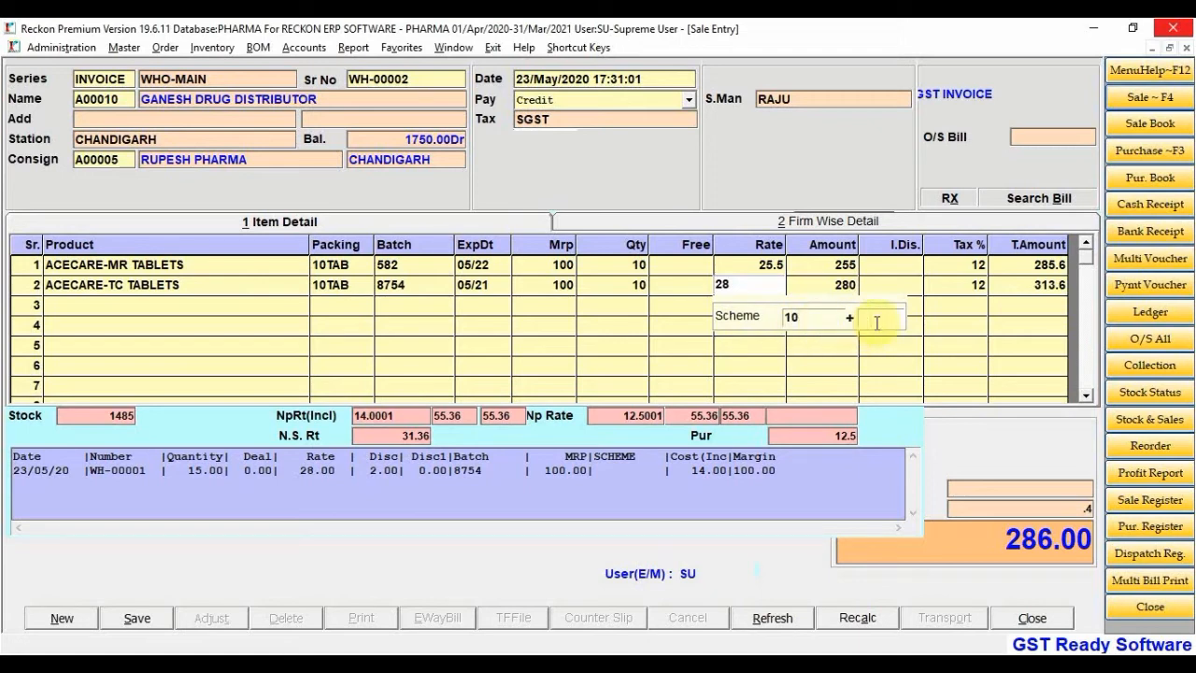
{"action": "type", "text": "1"}
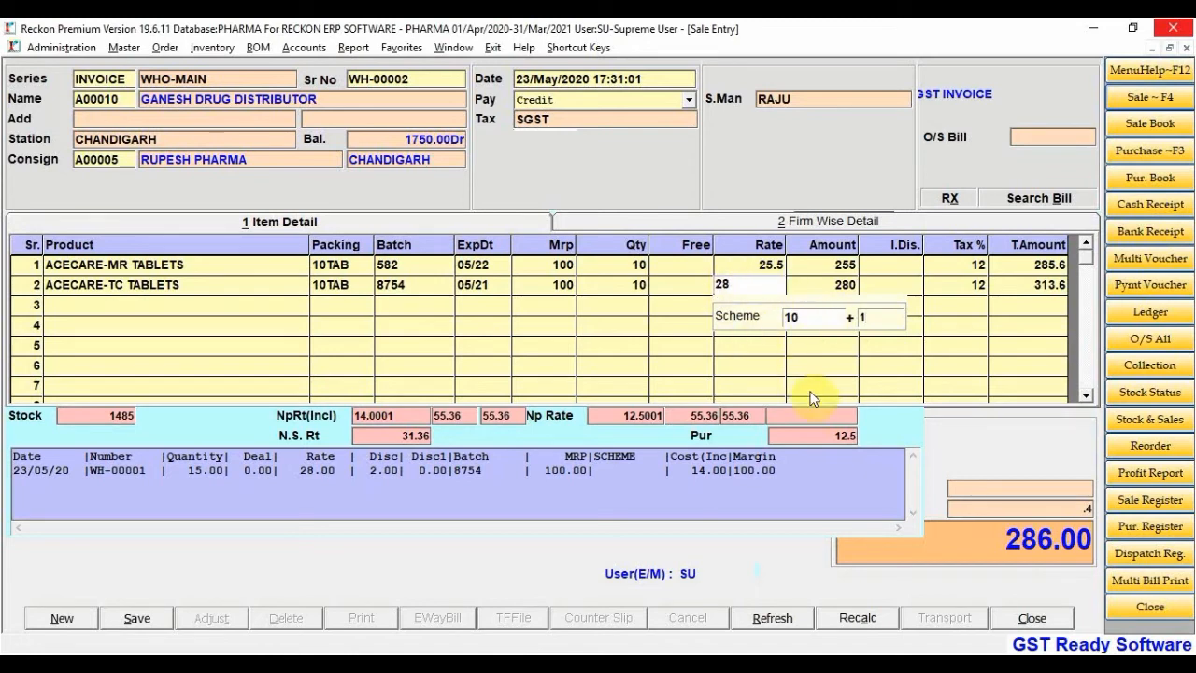
{"action": "key", "text": "Return"}
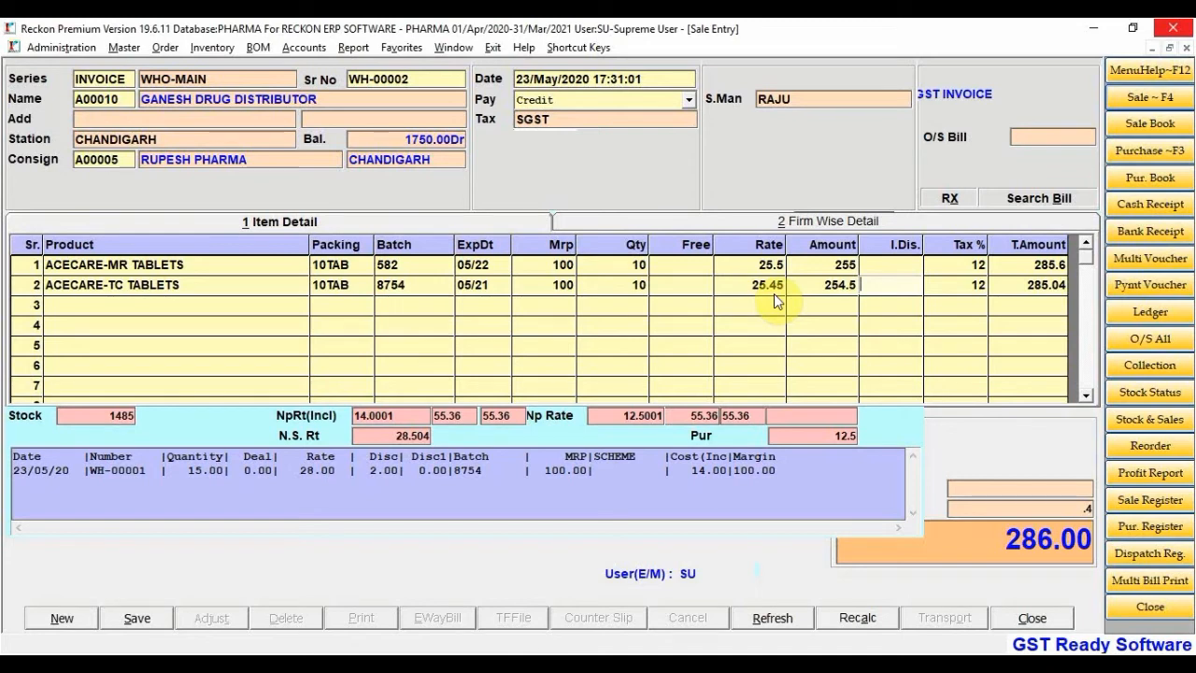
Re-edit the line's scheme, then add a 2% discount (total 279.33) without saving the discount change
{"action": "left_click", "coordinate": [742, 285]}
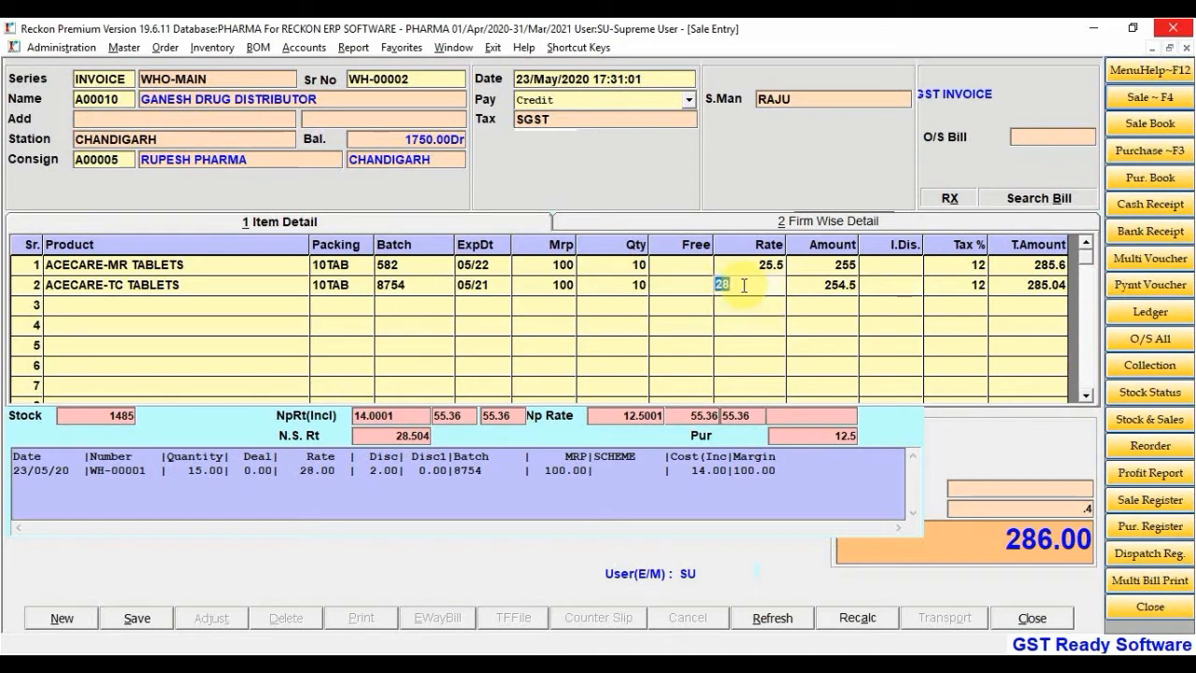
{"action": "key", "text": "Return"}
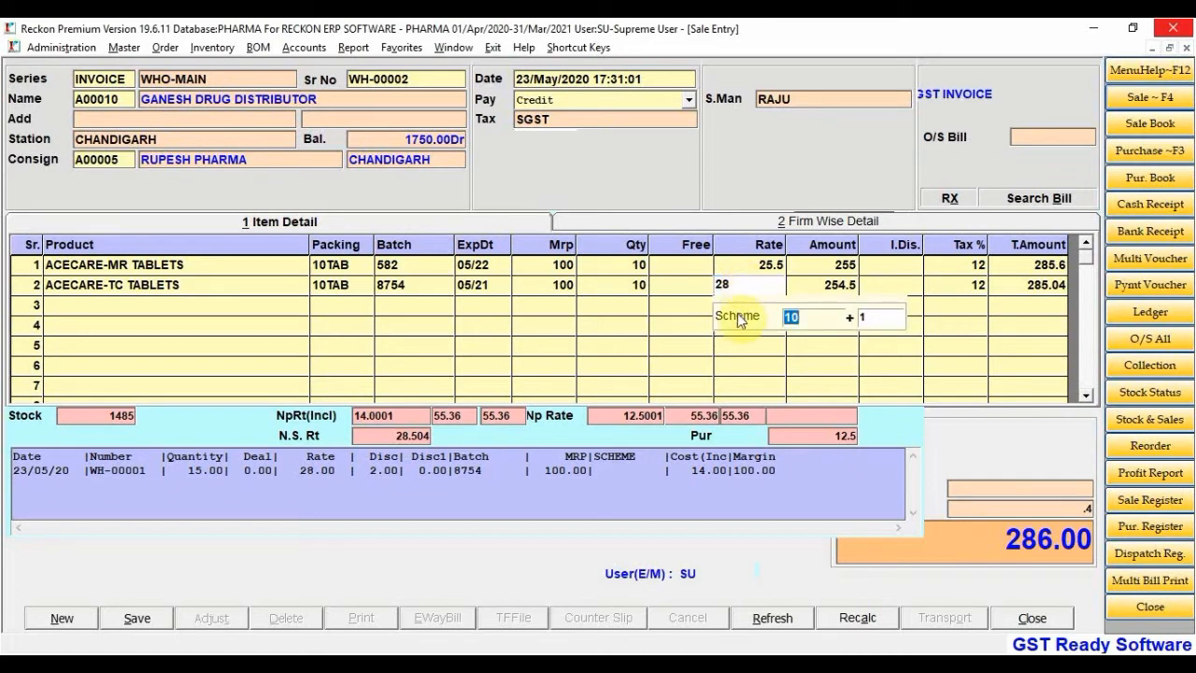
{"action": "left_click", "coordinate": [874, 319]}
{"action": "type", "text": "2"}
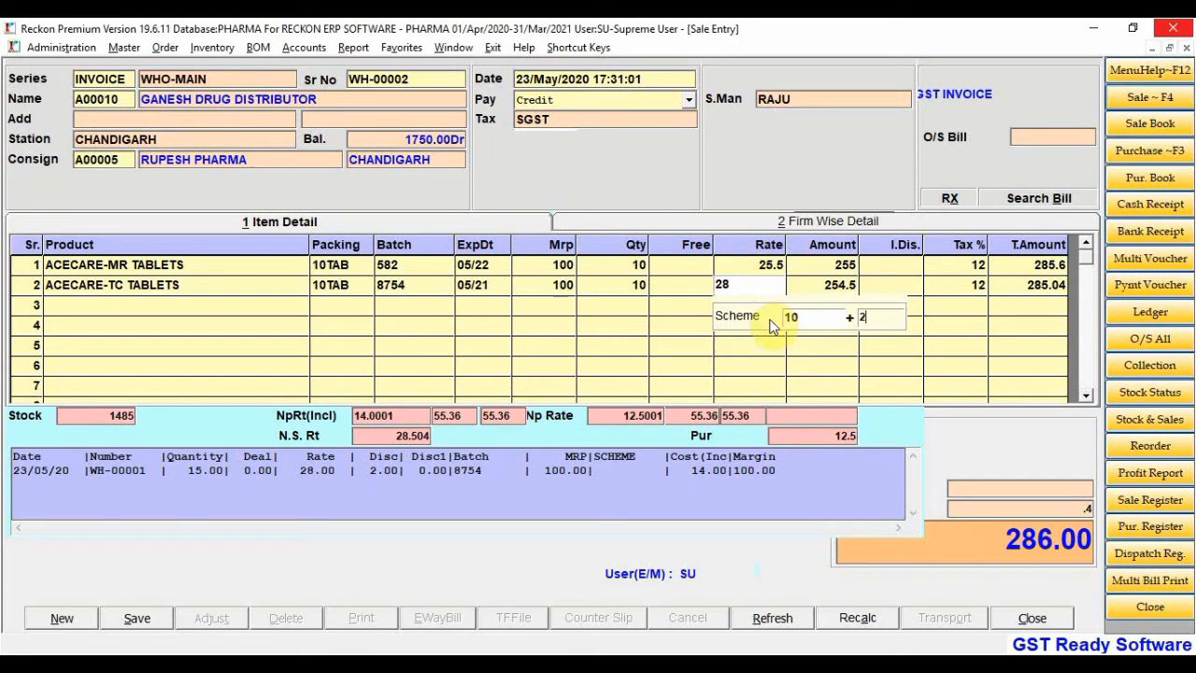
{"action": "key", "text": "Return"}
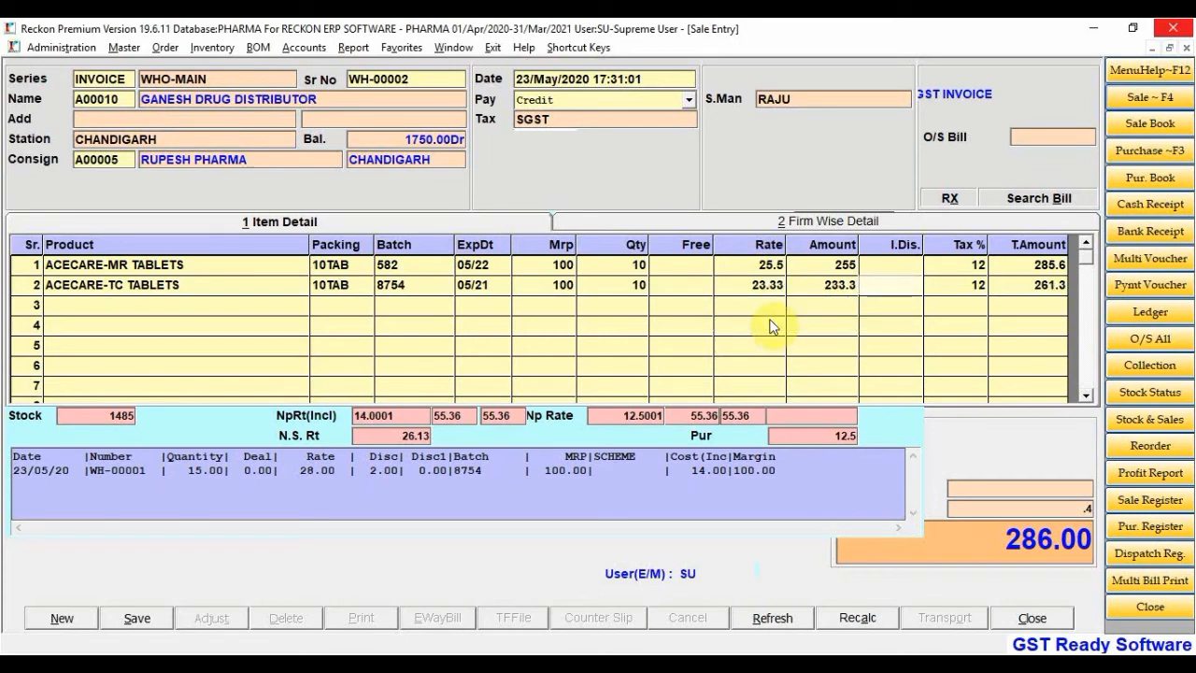
{"action": "type", "text": "2"}
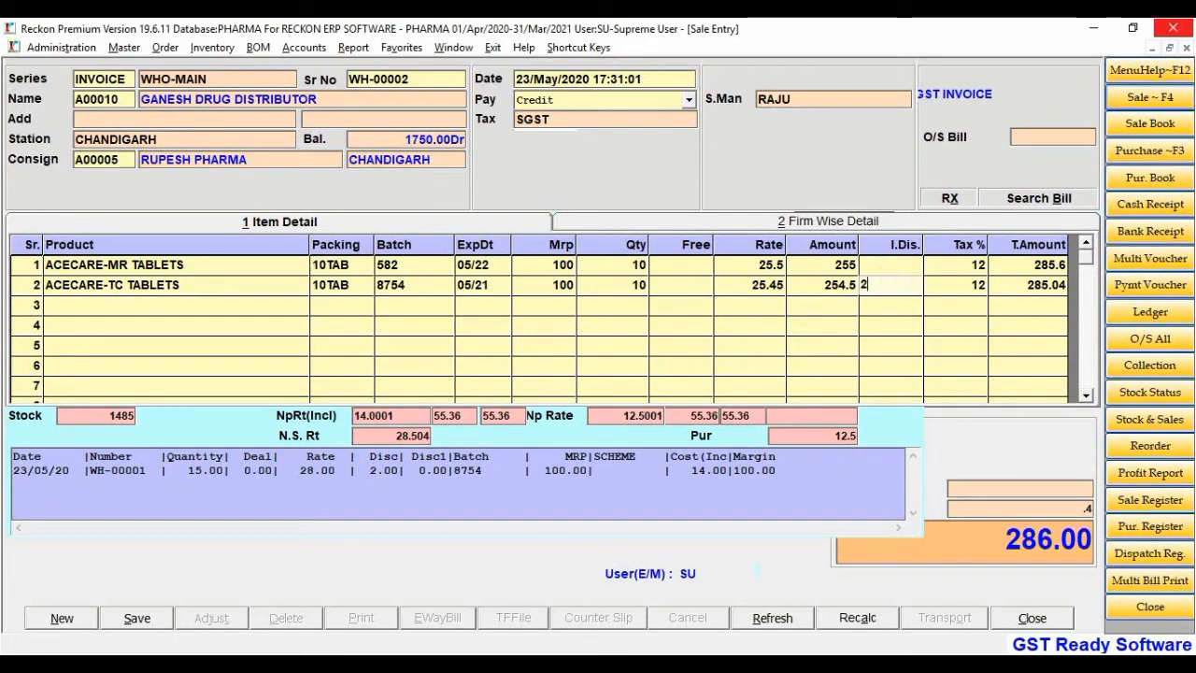
{"action": "key", "text": "Return"}
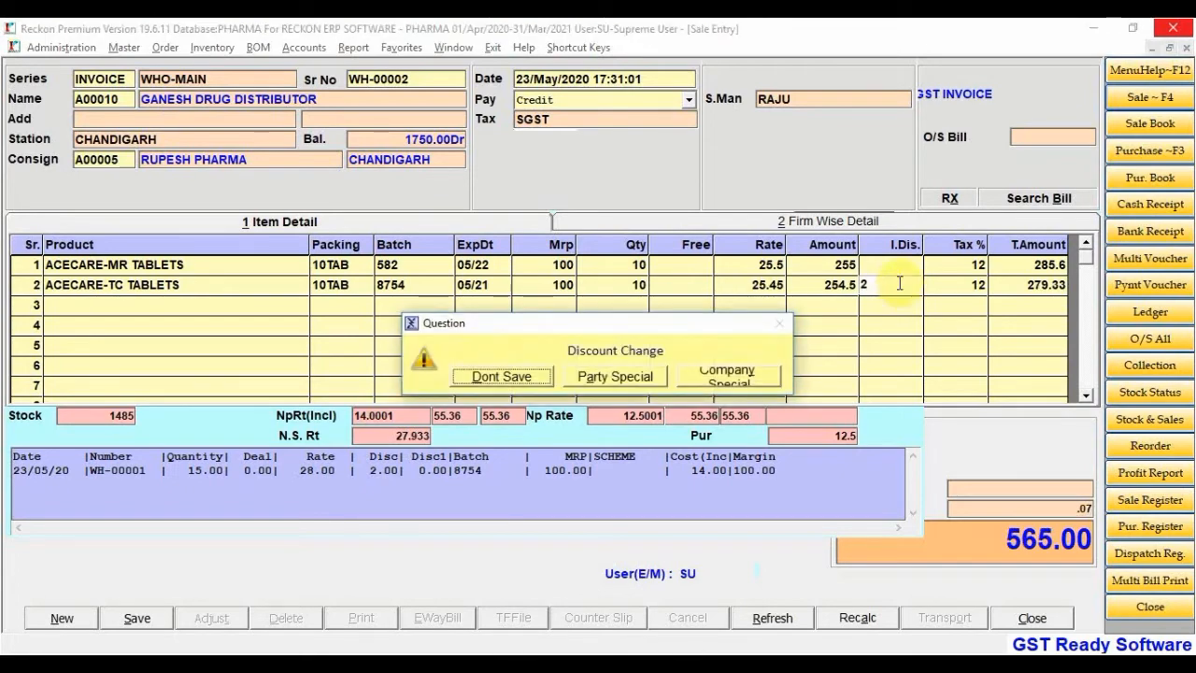
{"action": "key", "text": "Return"}
Add ACEPAR batch 8542 as line 3: quantity 10 at rate 36, totalling 403.2
{"action": "key", "text": "Down"}
{"action": "key", "text": "Return"}
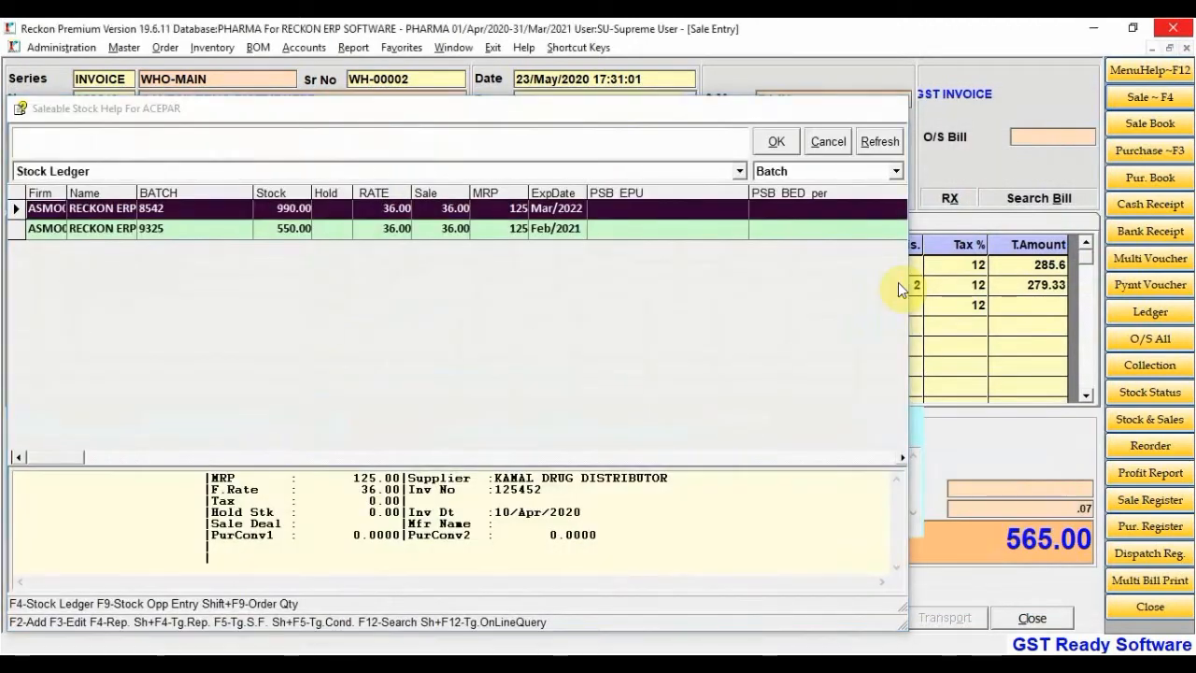
{"action": "key", "text": "Escape"}
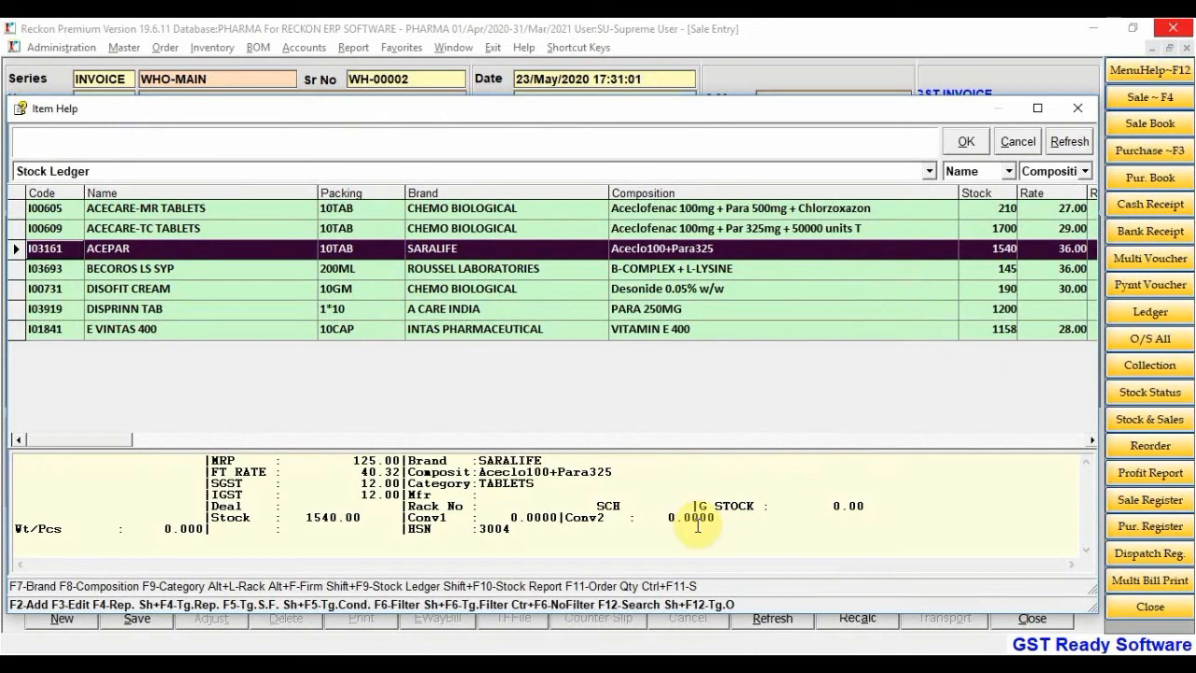
{"action": "key", "text": "F11"}
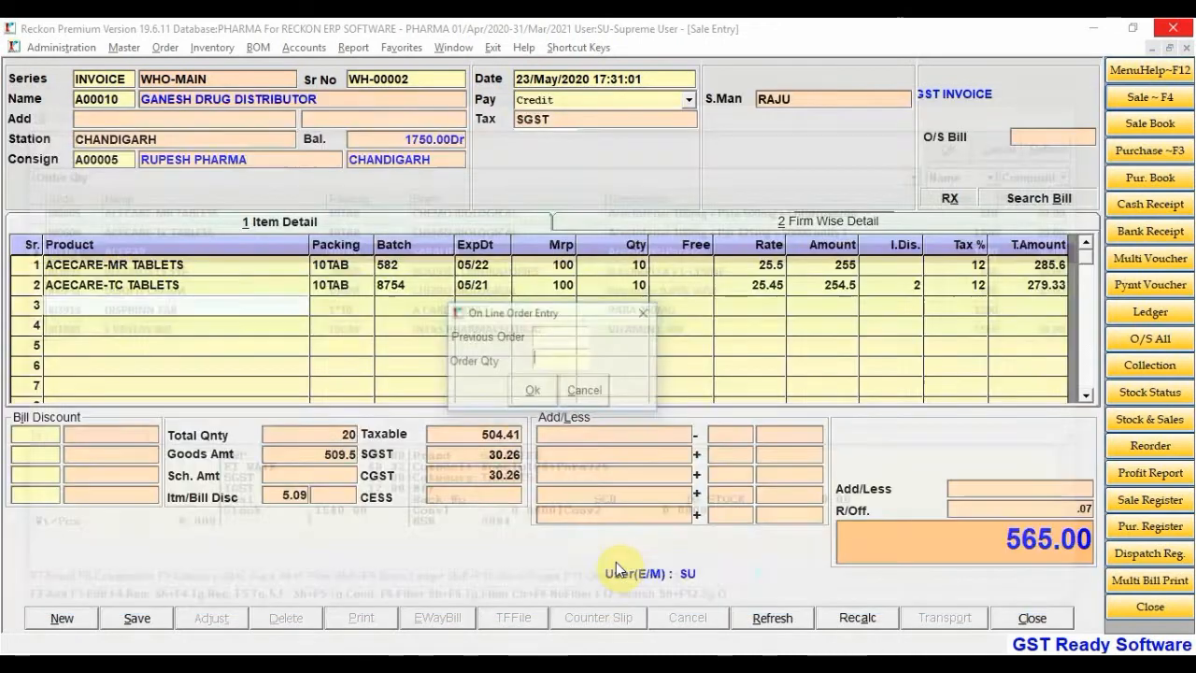
{"action": "left_click", "coordinate": [559, 334]}
{"action": "left_click", "coordinate": [555, 362]}
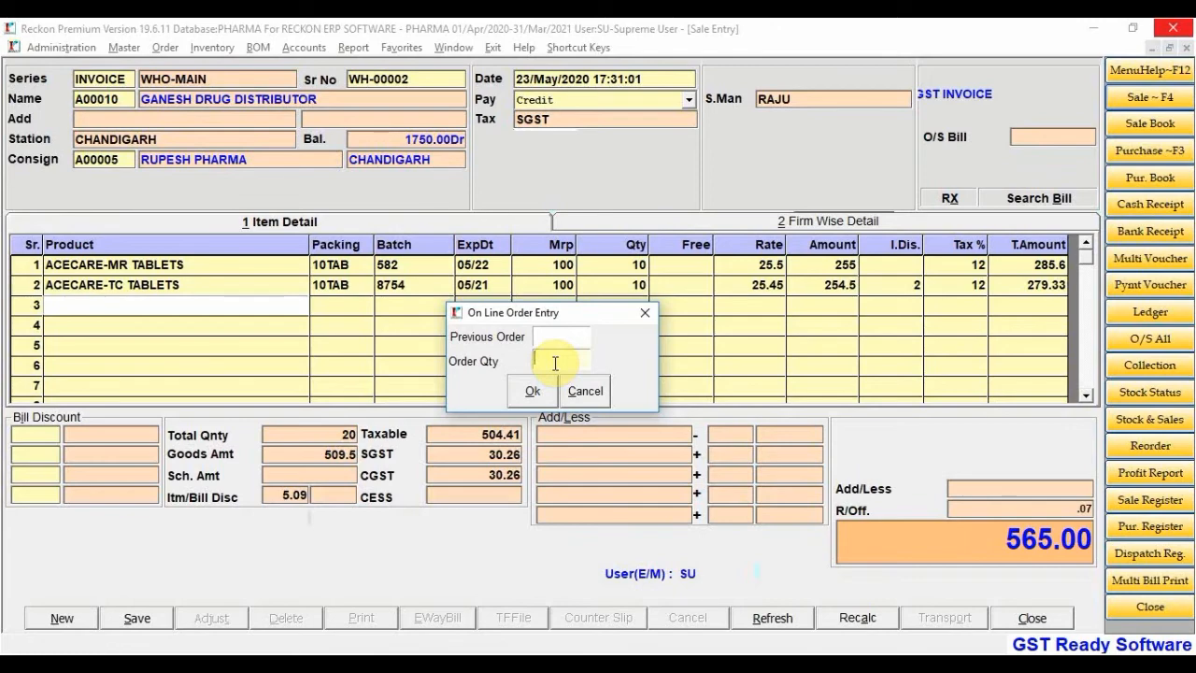
{"action": "left_click", "coordinate": [585, 391]}
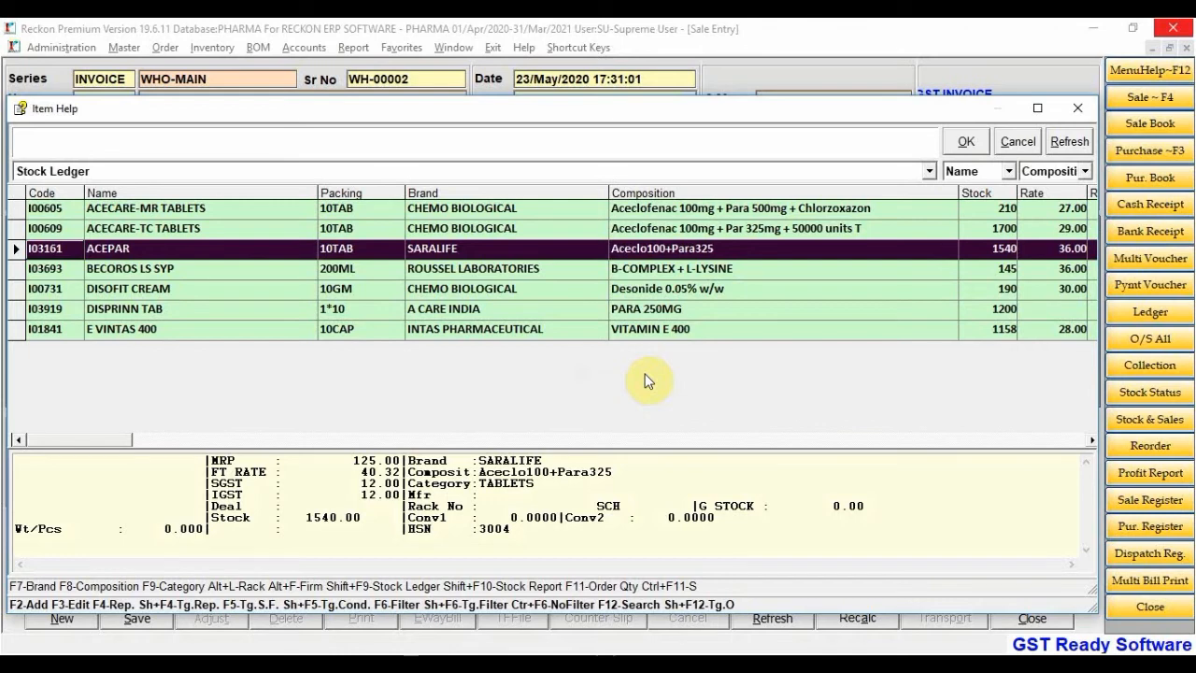
{"action": "key", "text": "Return"}
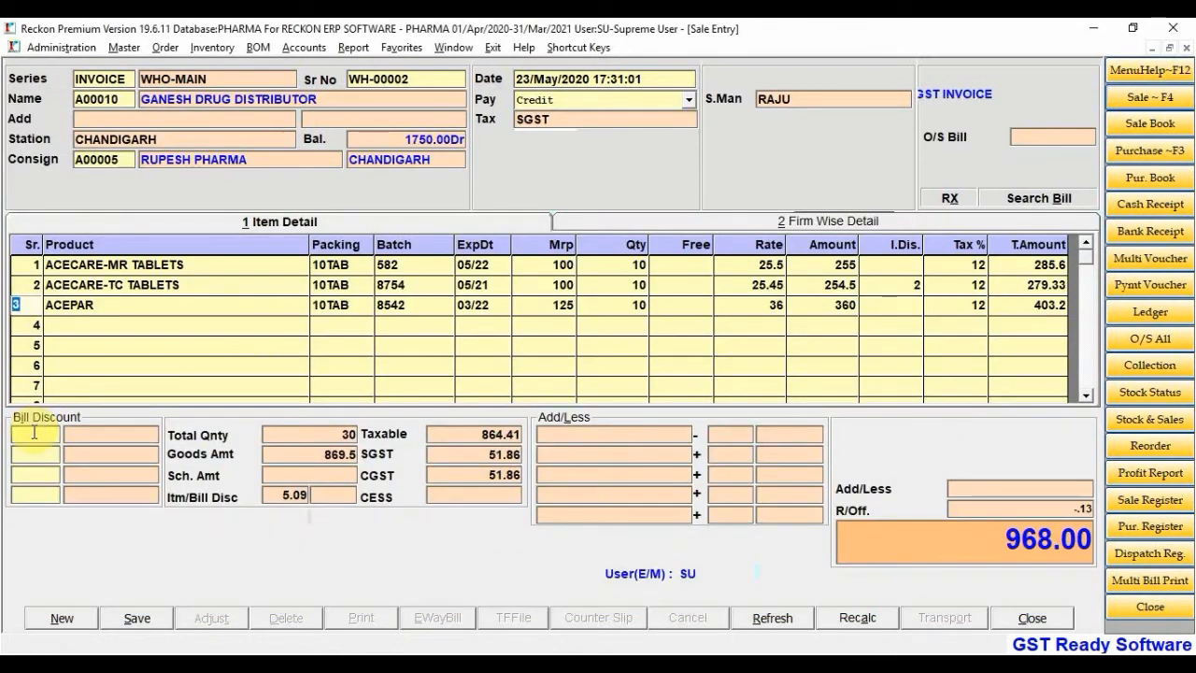
{"action": "left_click", "coordinate": [566, 434]}
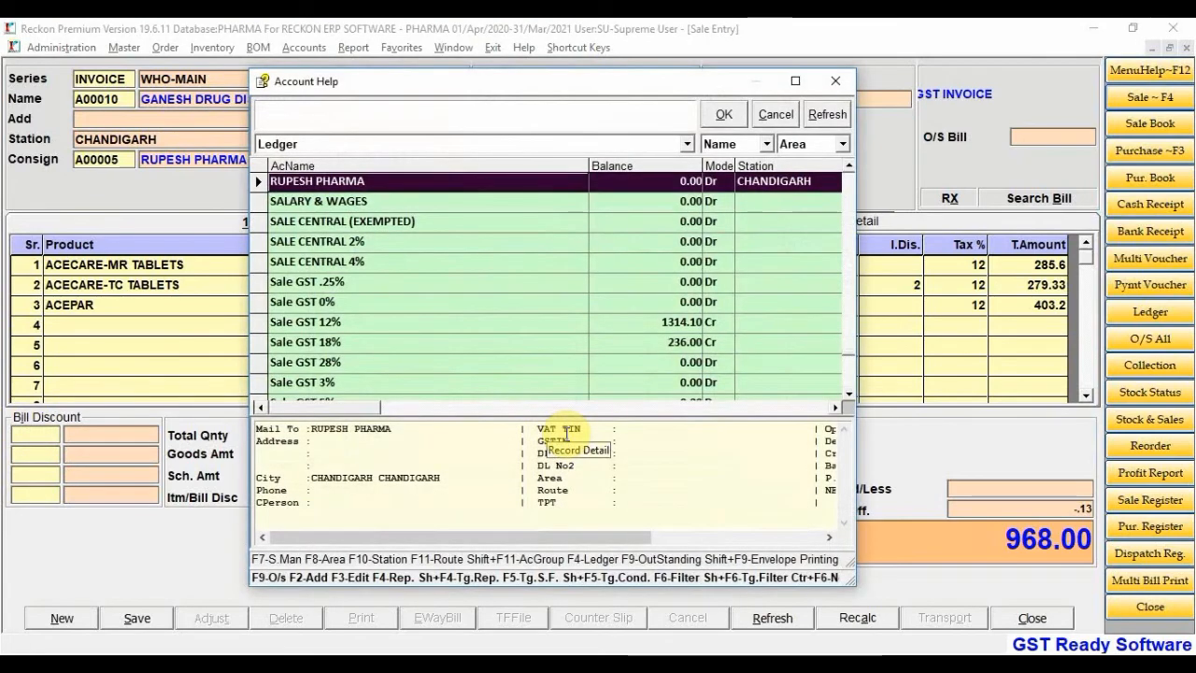
Deduct a 5.00 ROUNDED Off adjustment, bringing the bill total to 963.00
{"action": "key", "text": "Escape"}
{"action": "left_click", "coordinate": [566, 434]}
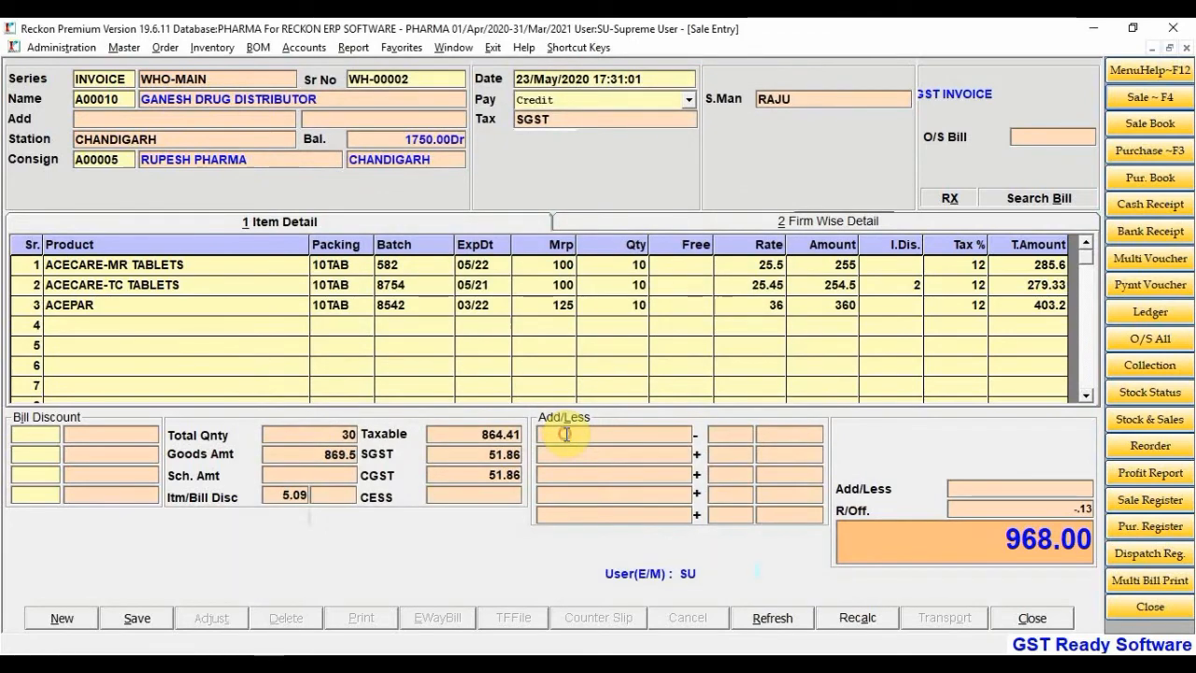
{"action": "left_click", "coordinate": [565, 434]}
{"action": "double_click", "coordinate": [566, 434]}
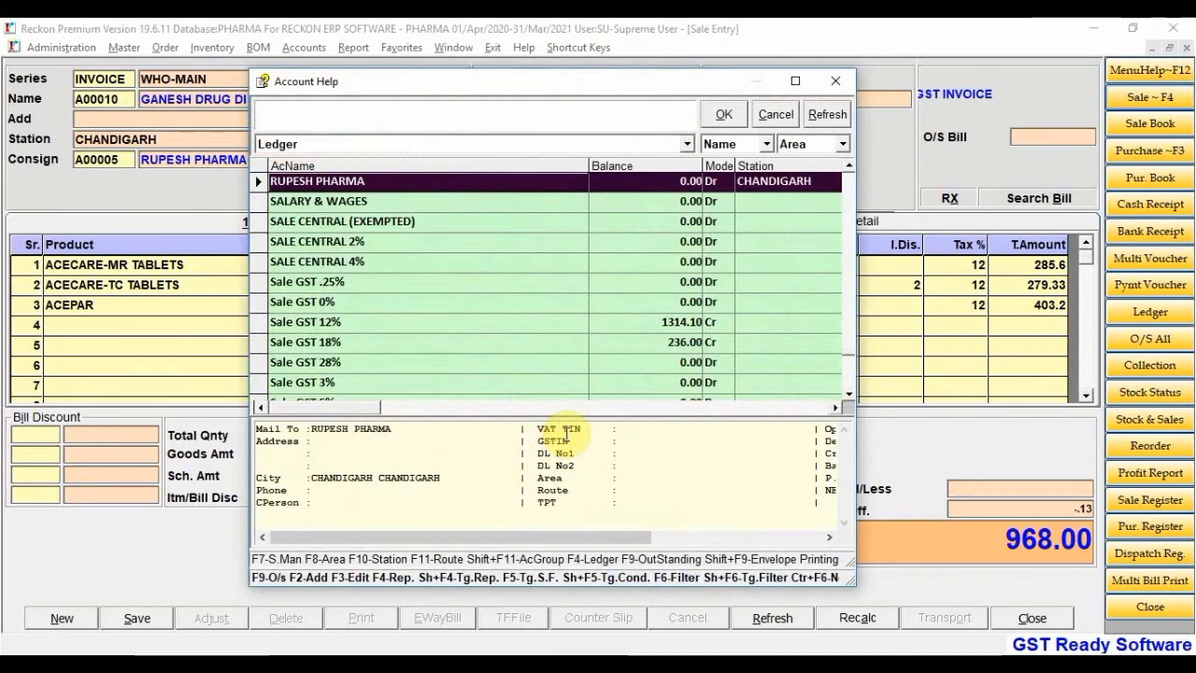
{"action": "type", "text": "ROU"}
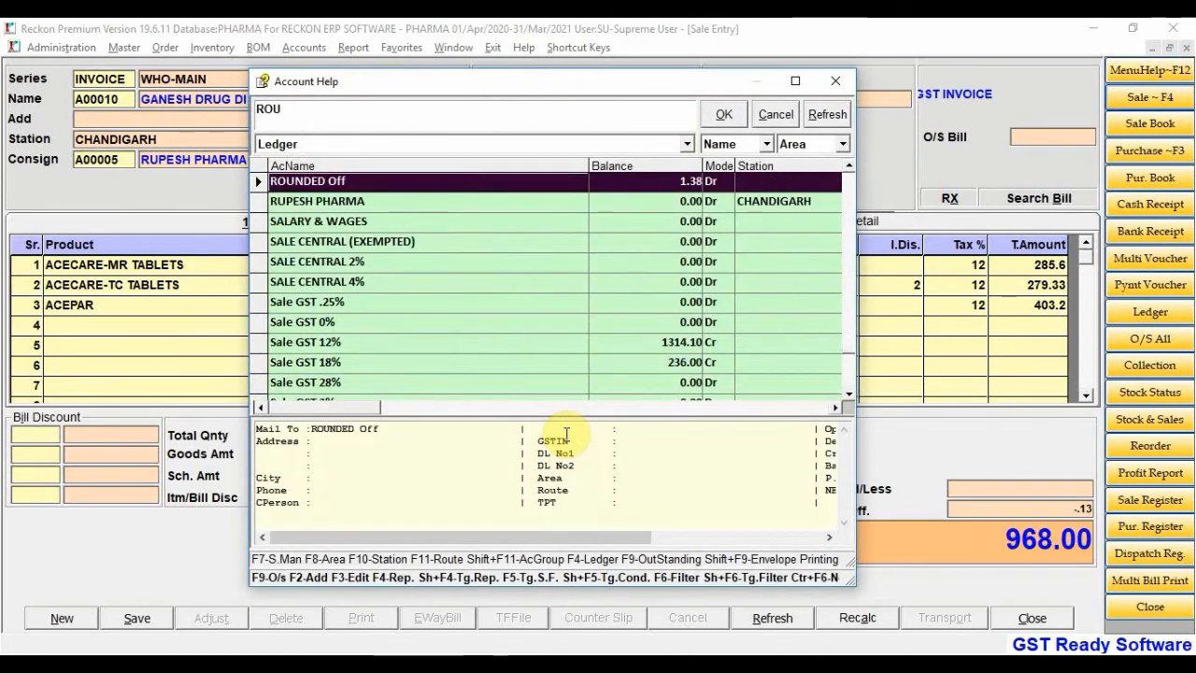
{"action": "key", "text": "Return"}
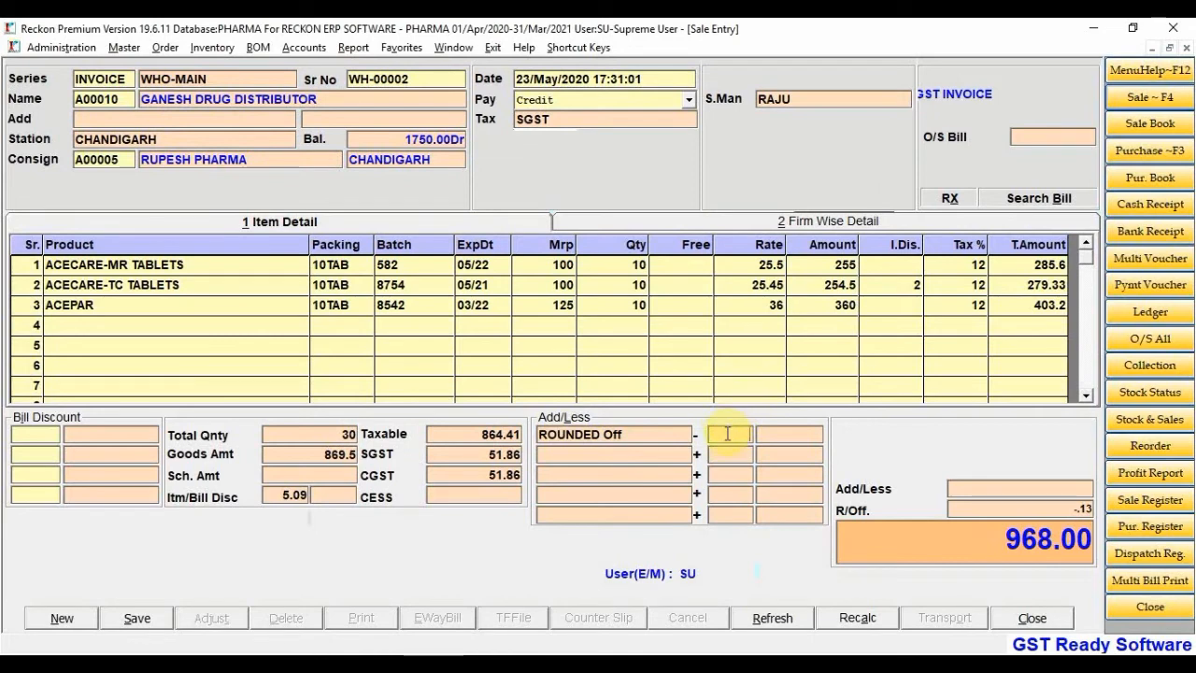
{"action": "left_click", "coordinate": [784, 433]}
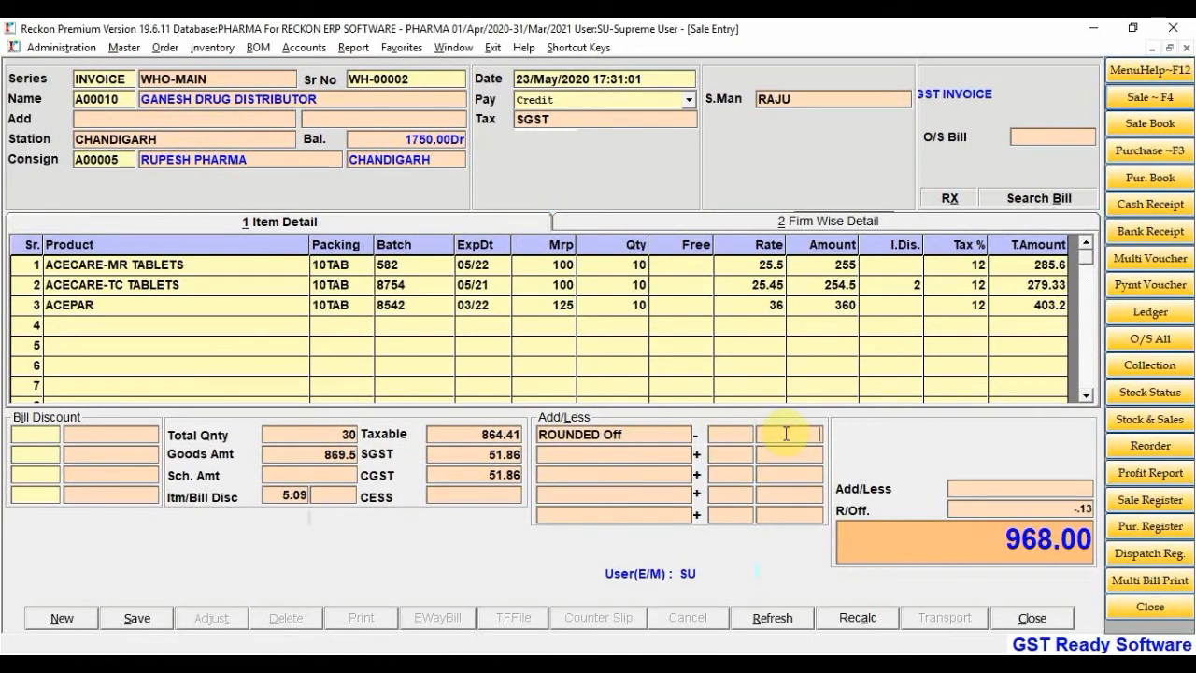
{"action": "type", "text": "5"}
{"action": "key", "text": "Return"}
{"action": "key", "text": "Return"}
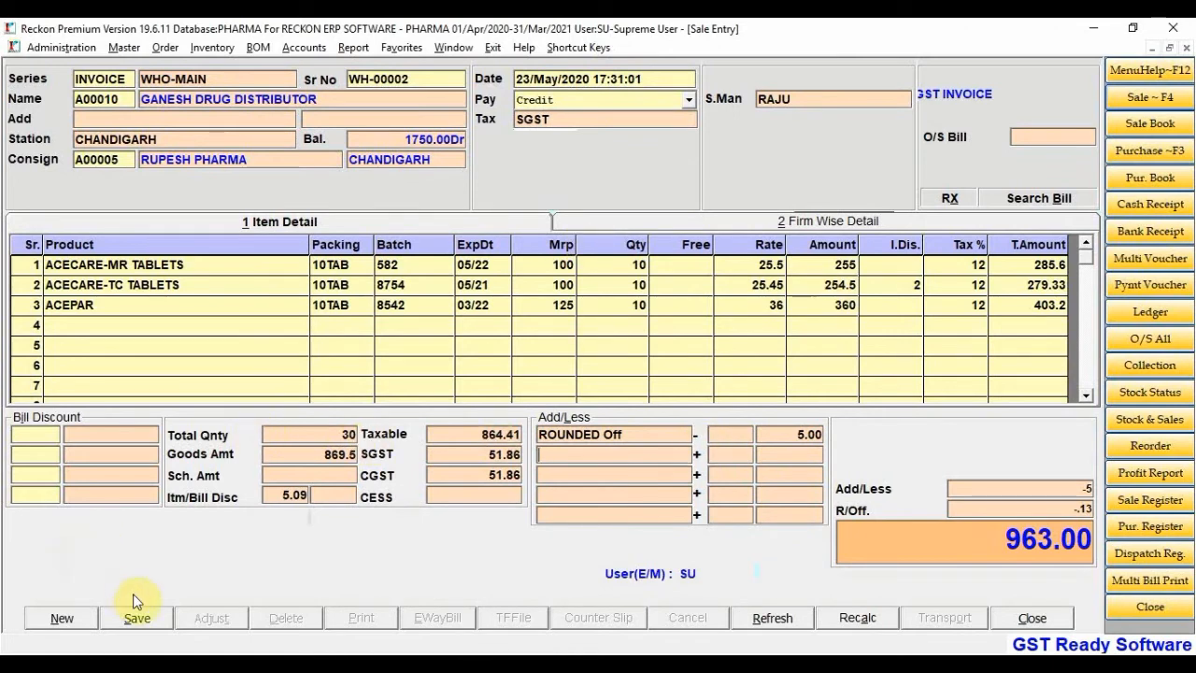
Save invoice WH-00002, leaving the transporter details blank
{"action": "left_click", "coordinate": [136, 618]}
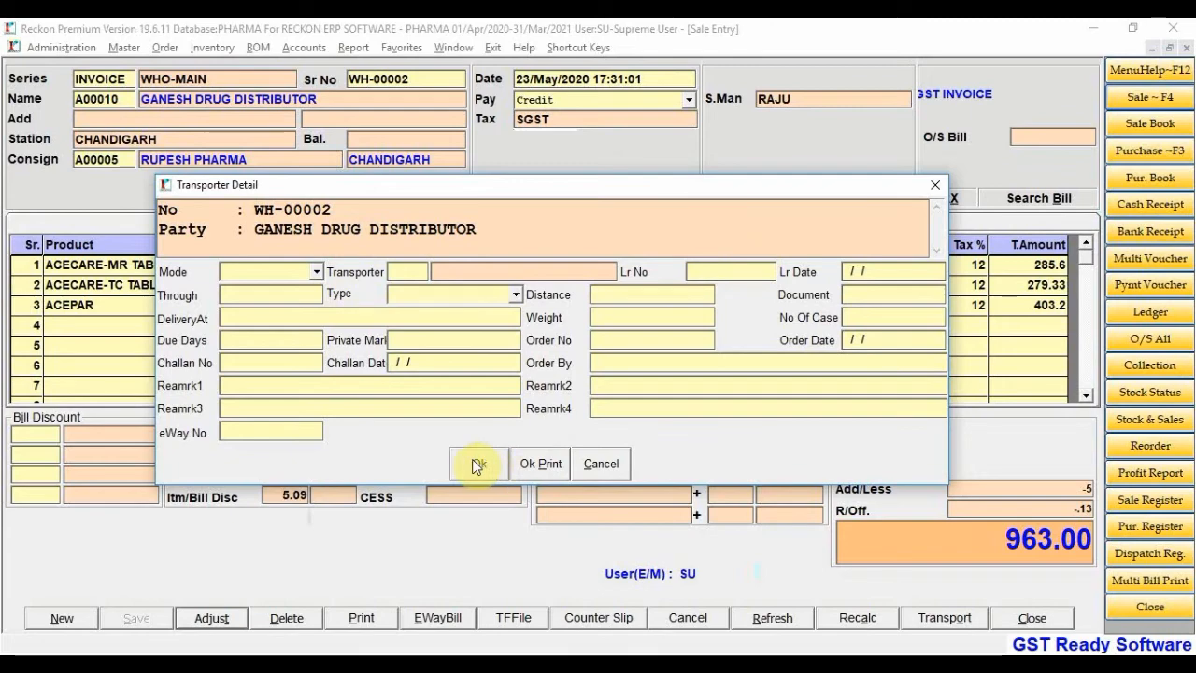
{"action": "left_click", "coordinate": [617, 463]}
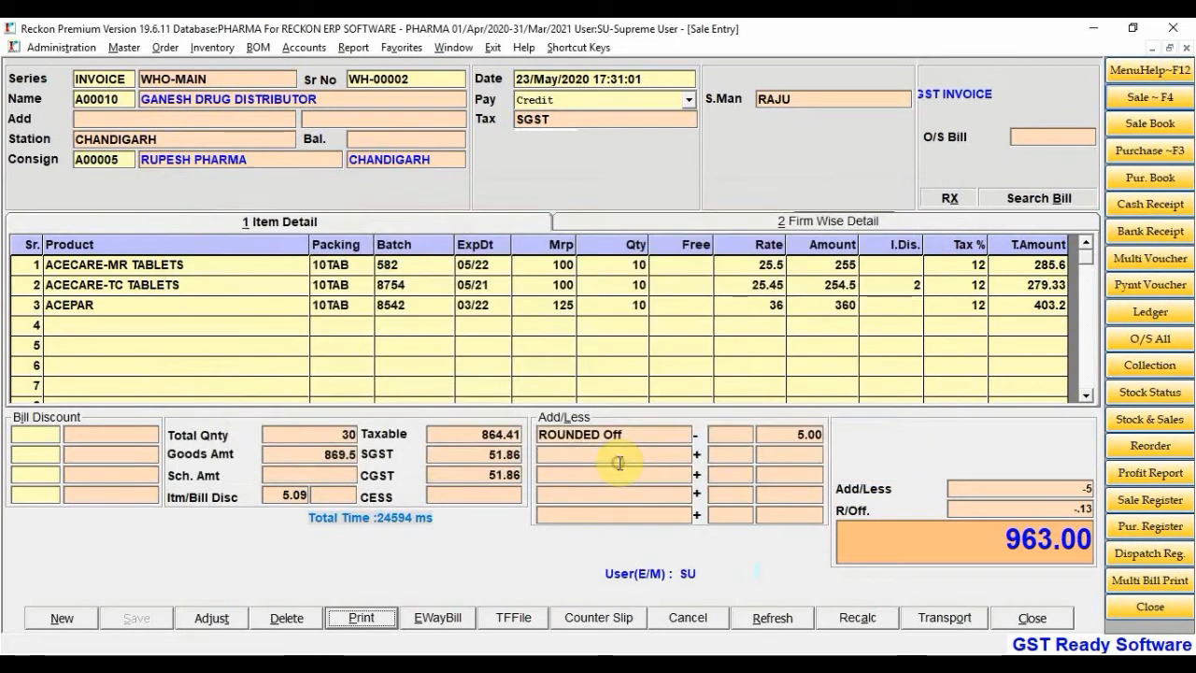
Print invoice WH-00002 to eMail Viewer, producing an e-mail with the PDF attached
{"action": "left_click", "coordinate": [370, 624]}
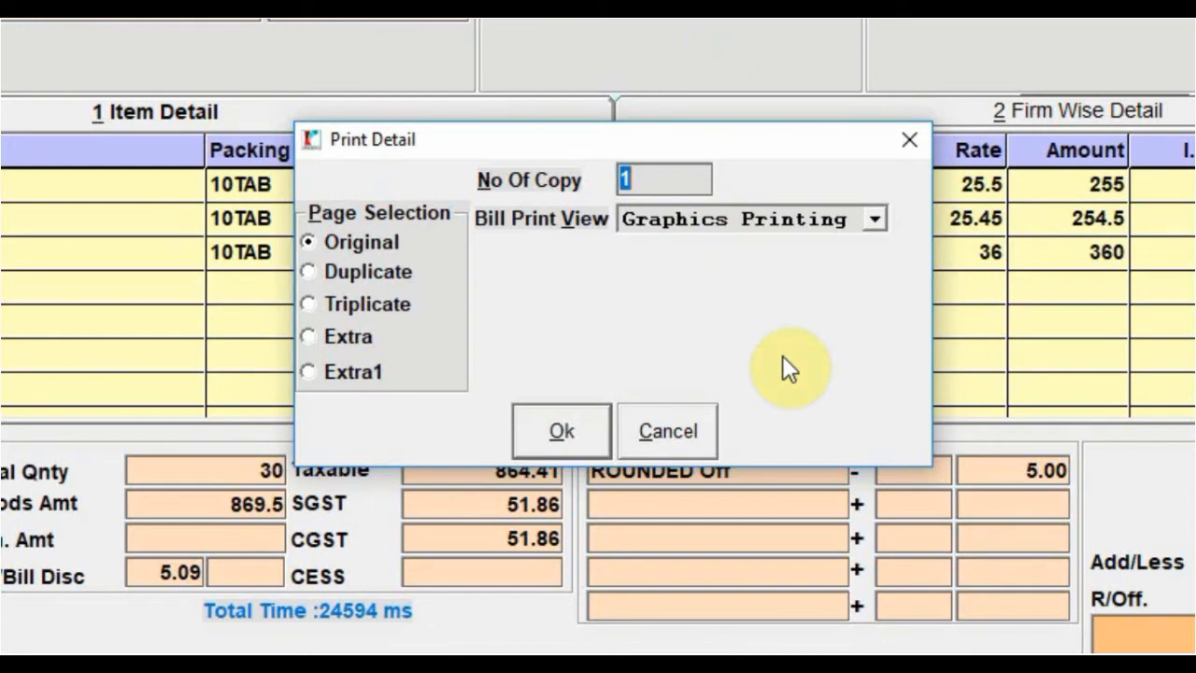
{"action": "left_click", "coordinate": [676, 217]}
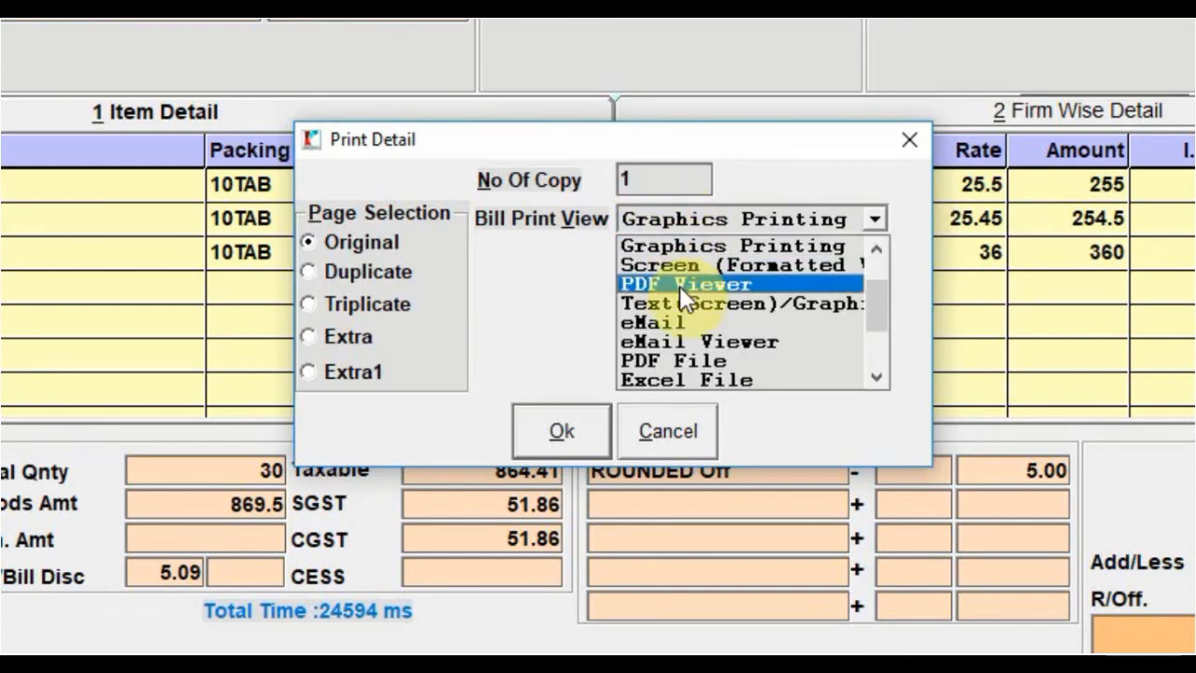
{"action": "left_click", "coordinate": [688, 339]}
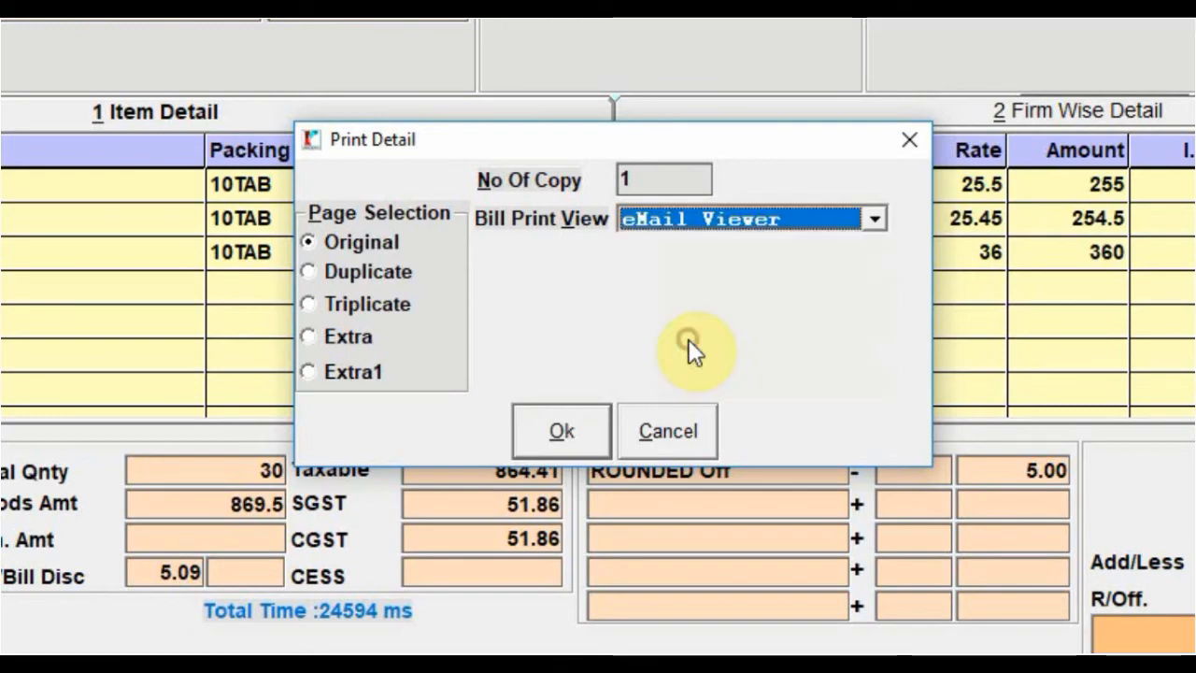
{"action": "left_click", "coordinate": [558, 431]}
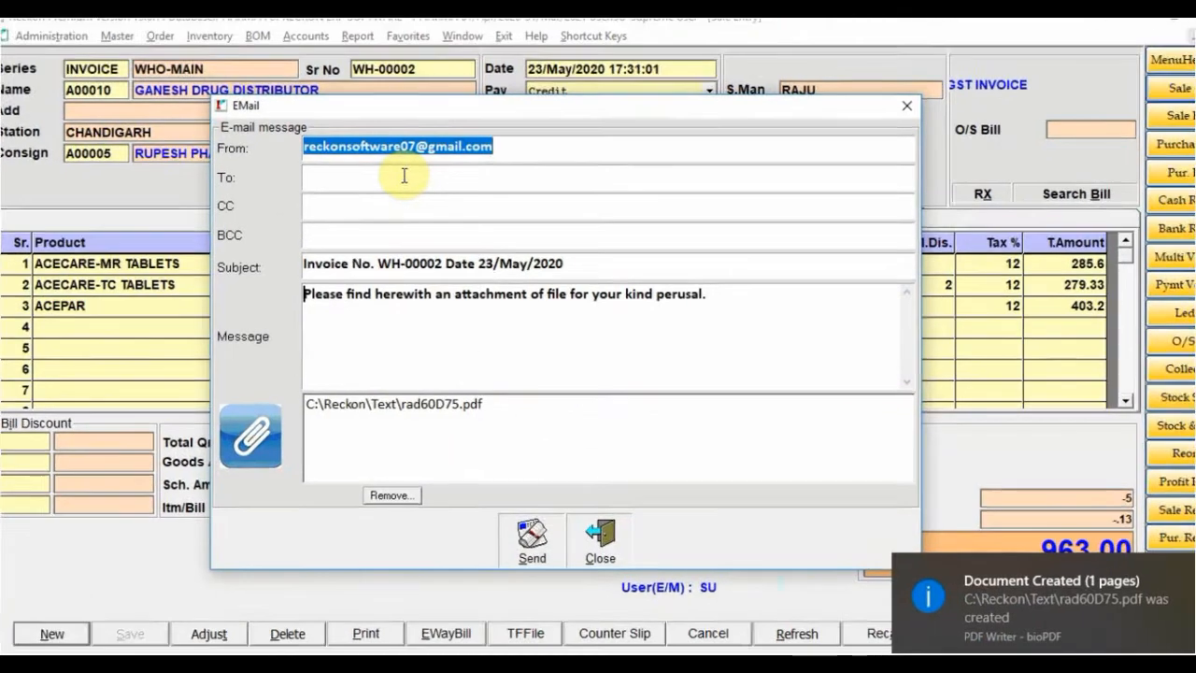
Address the e-mail to the sender's own address and replace the message with HELLO
{"action": "left_click", "coordinate": [398, 180]}
{"action": "double_click", "coordinate": [540, 125]}
{"action": "key", "text": "ctrl+c"}
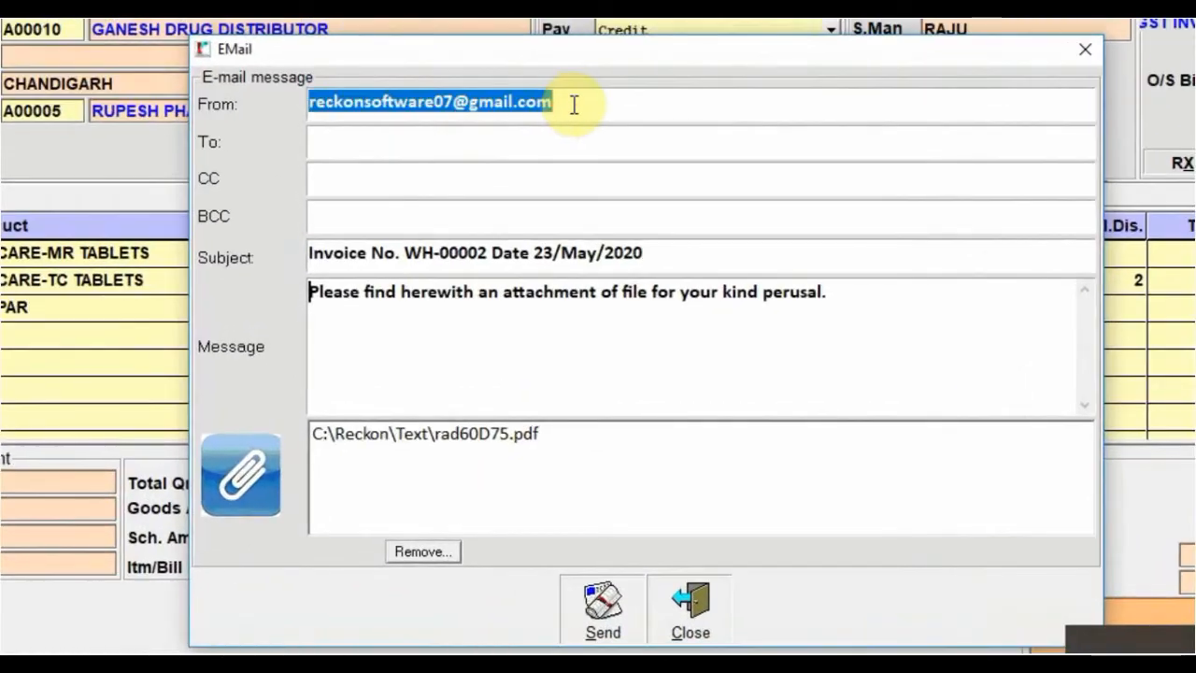
{"action": "left_click", "coordinate": [504, 140]}
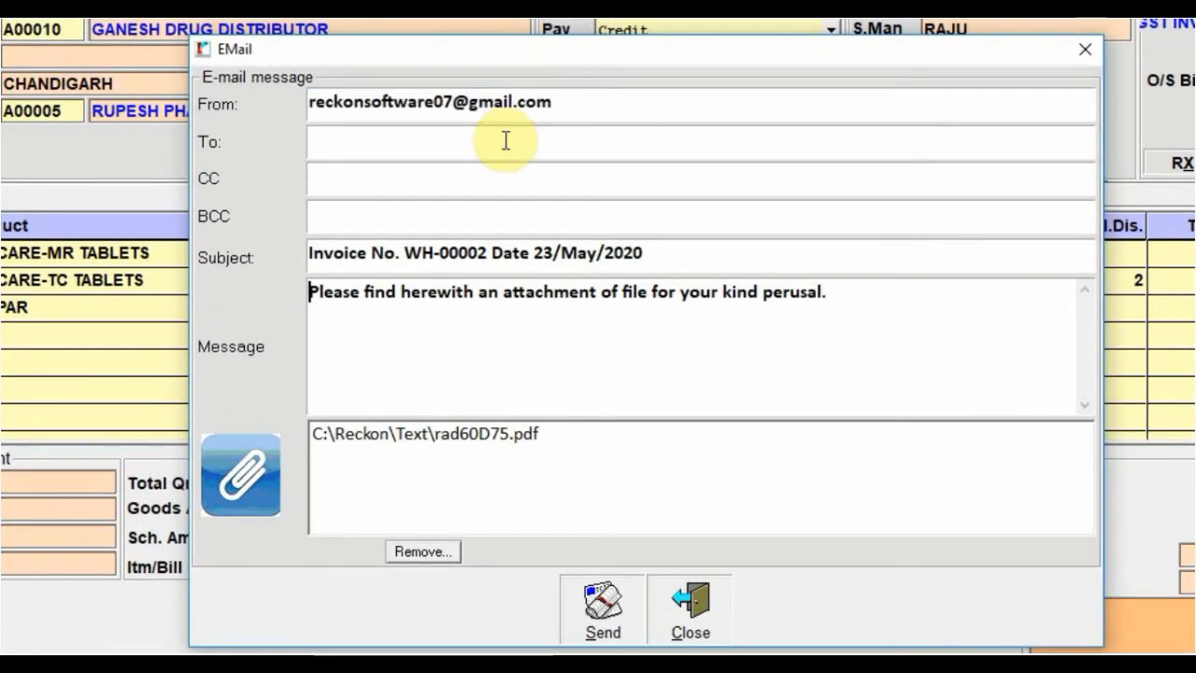
{"action": "key", "text": "ctrl+v"}
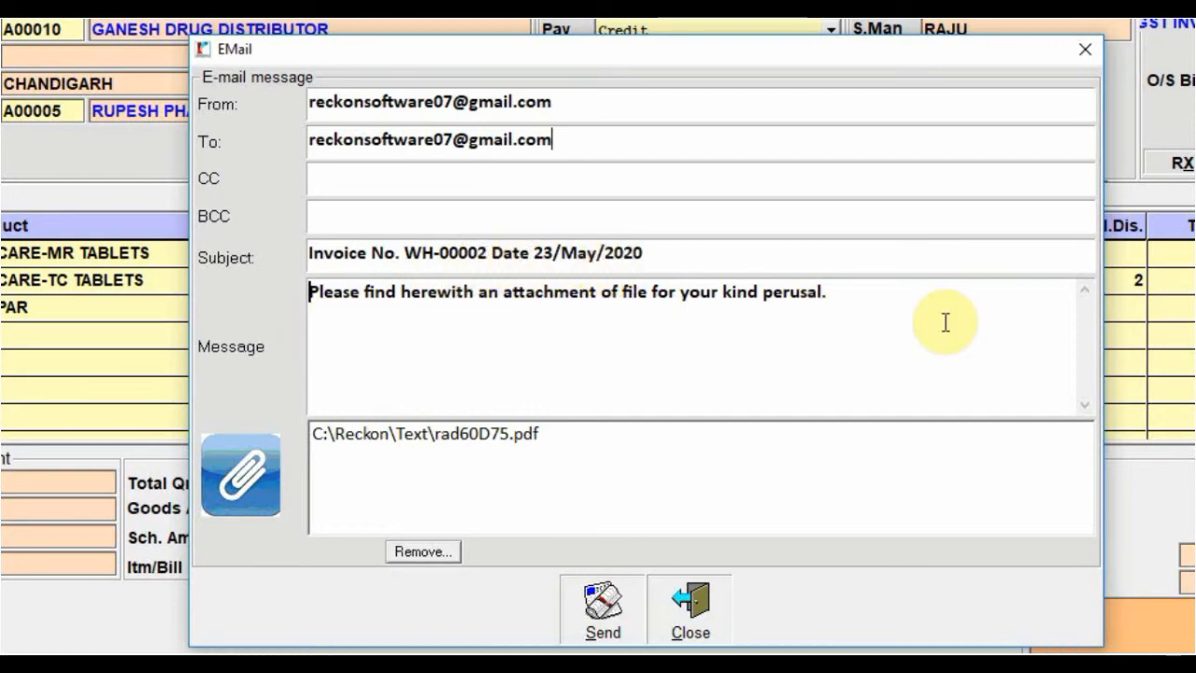
{"action": "left_click", "coordinate": [869, 299]}
{"action": "key", "text": "BackSpace"}
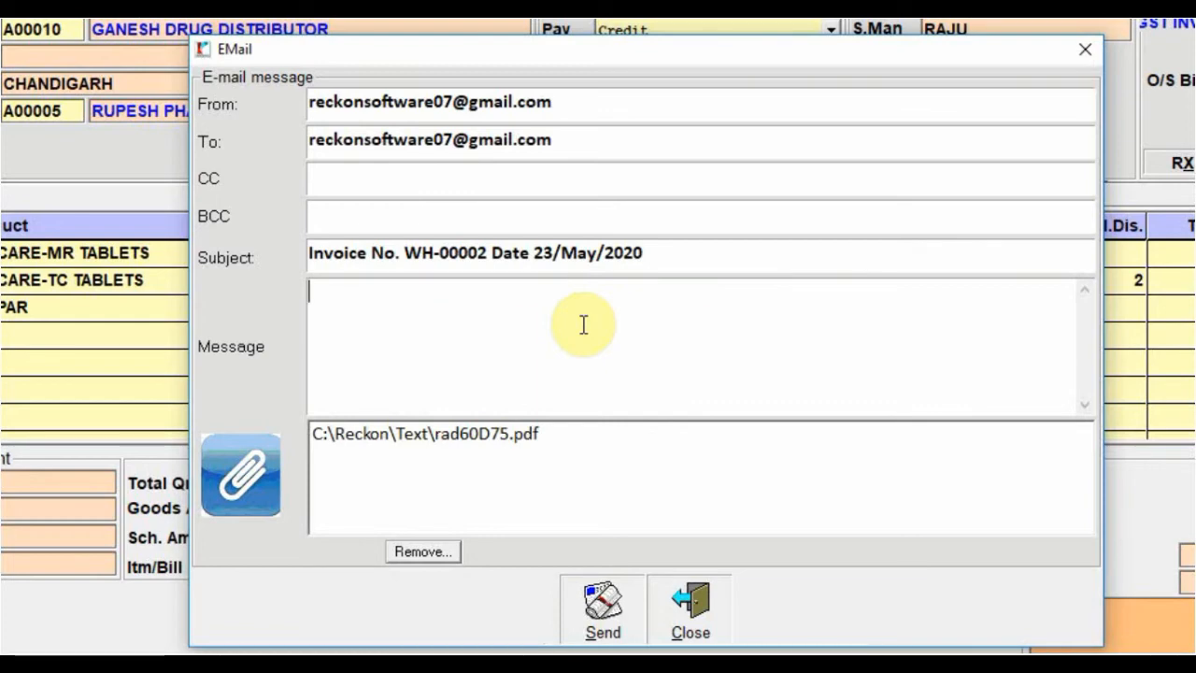
{"action": "type", "text": "HELLO"}
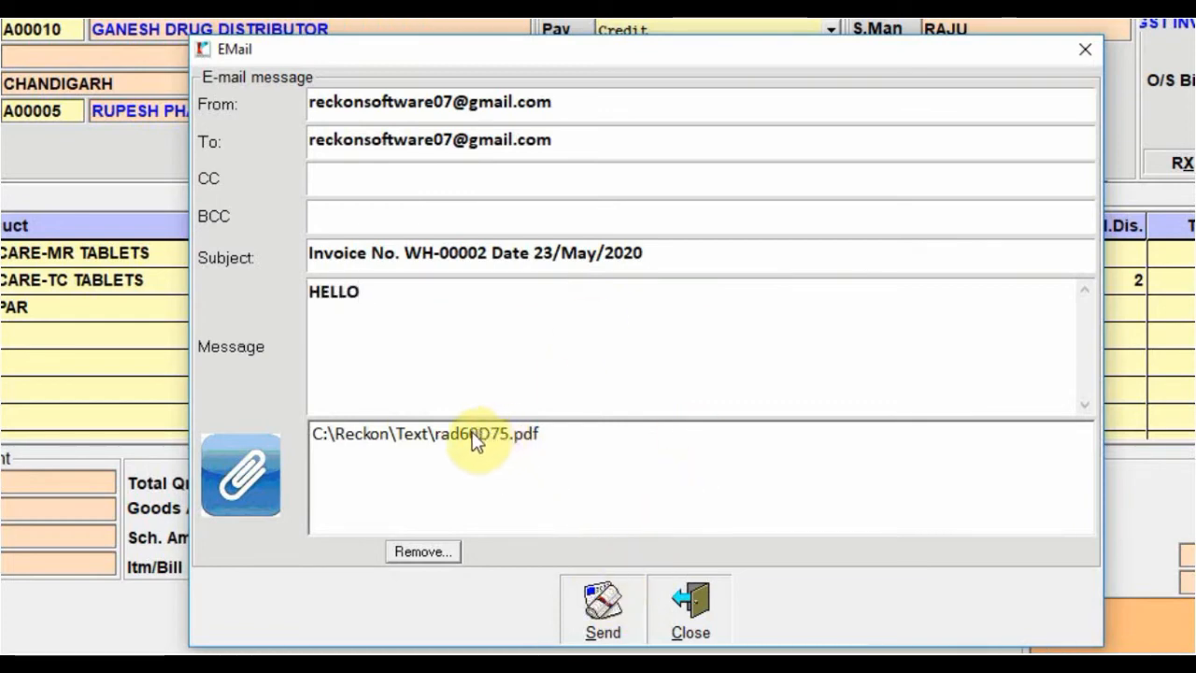
Send the invoice e-mail, acknowledge the confirmation, and close the e-mail window
{"action": "left_click", "coordinate": [605, 609]}
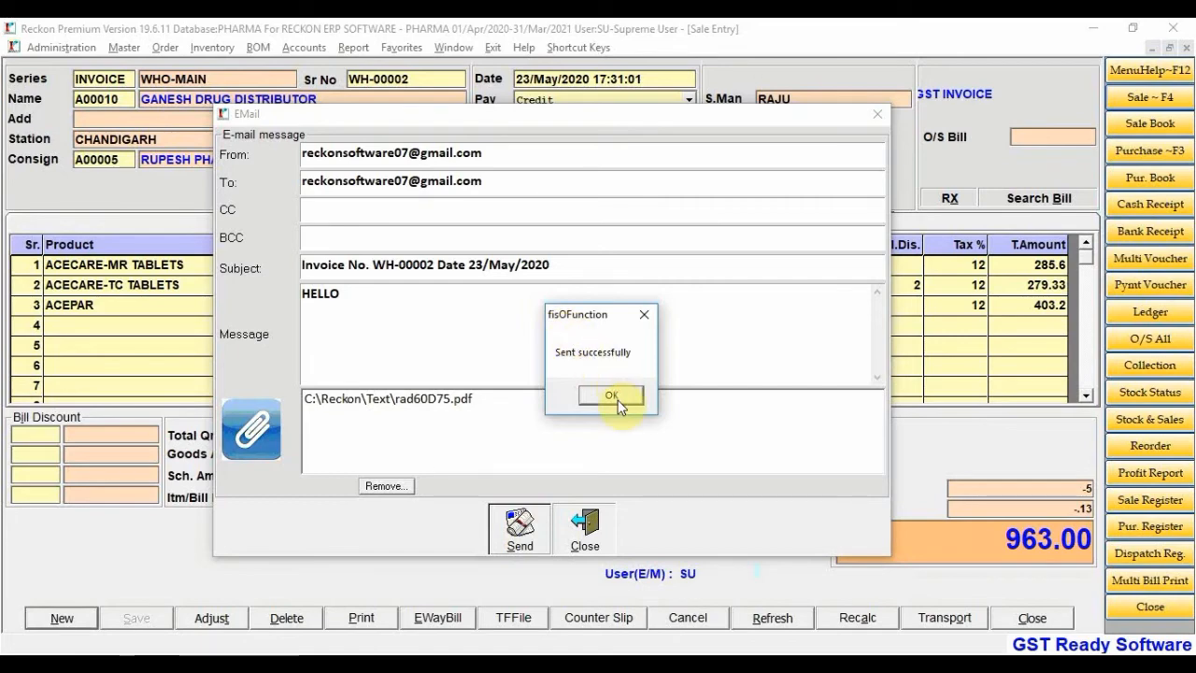
{"action": "left_click", "coordinate": [618, 400]}
{"action": "left_click", "coordinate": [584, 528]}
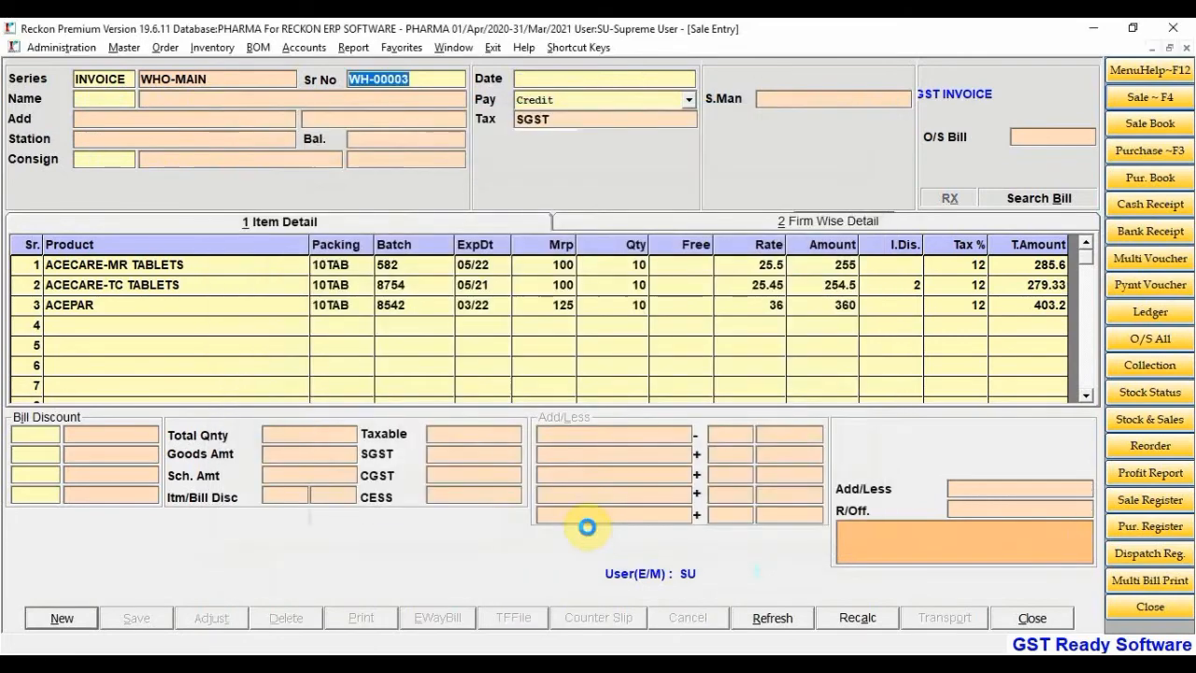
Search saved sale bills by Number and open WH-00002 with its 963.00 total
{"action": "key", "text": "Return"}
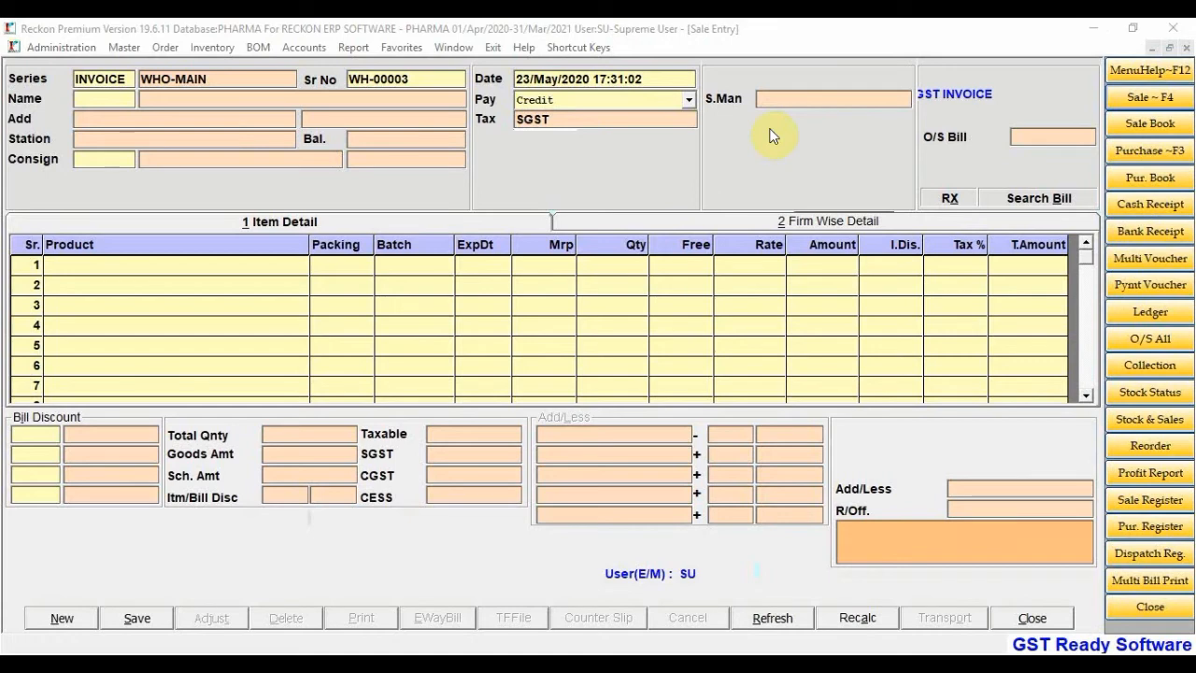
{"action": "left_click", "coordinate": [548, 159]}
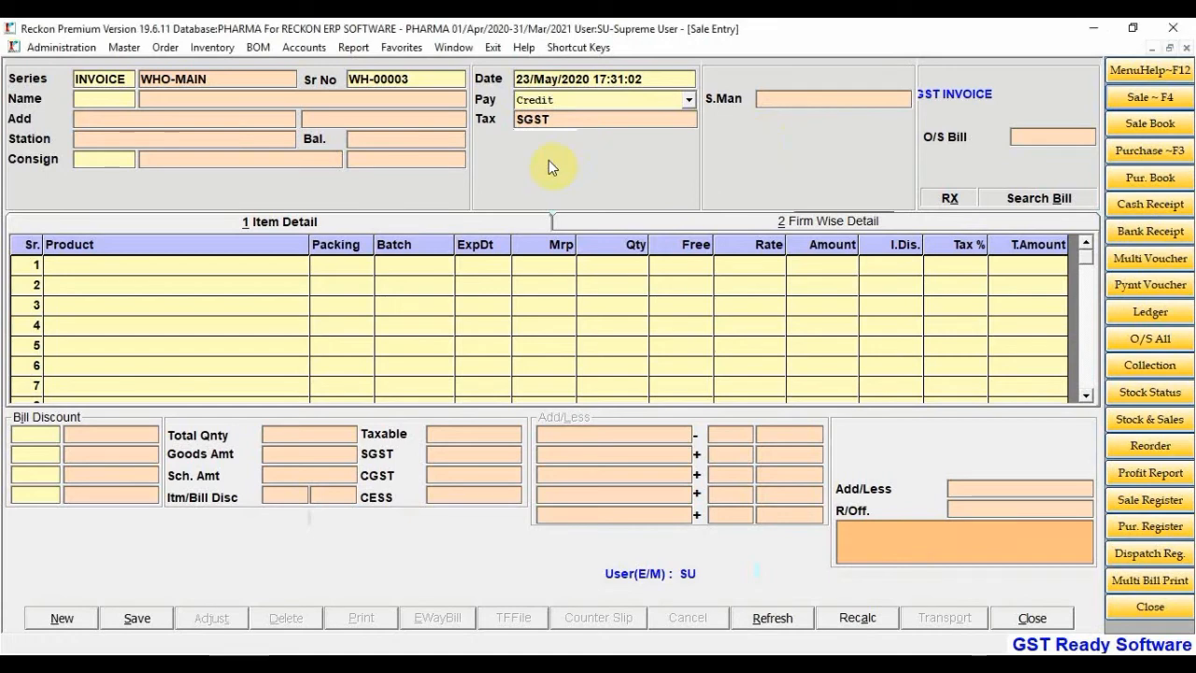
{"action": "left_click", "coordinate": [1033, 211]}
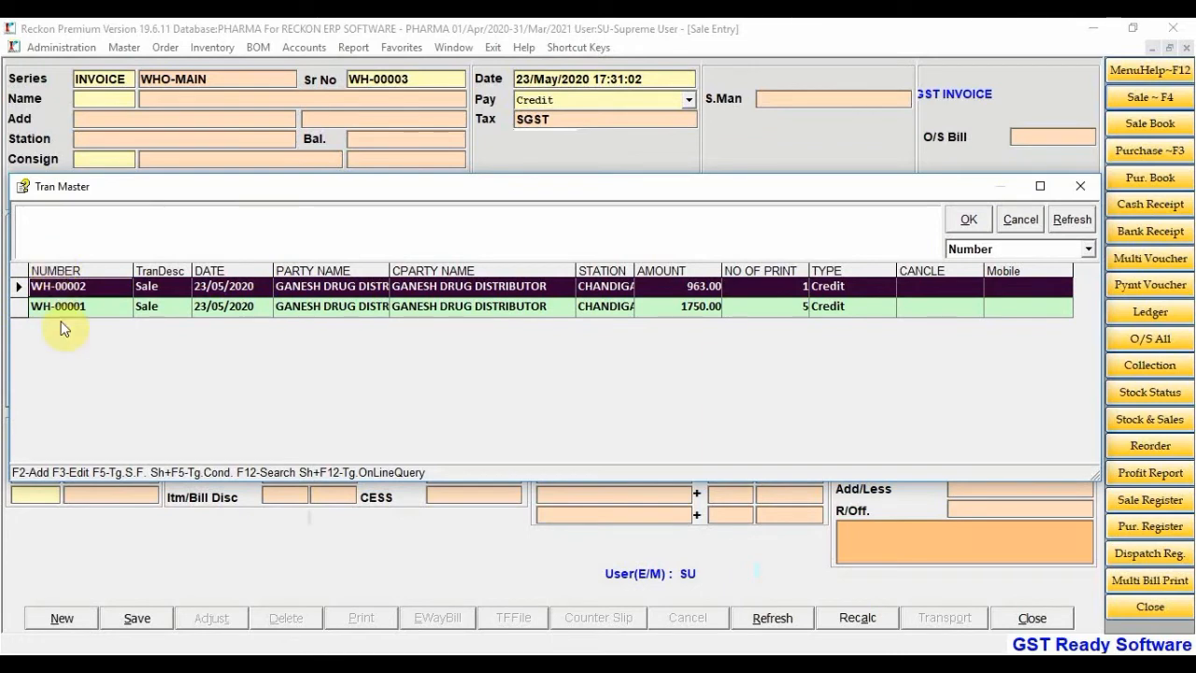
{"action": "left_click", "coordinate": [993, 251]}
{"action": "left_click", "coordinate": [971, 278]}
{"action": "left_click", "coordinate": [744, 234]}
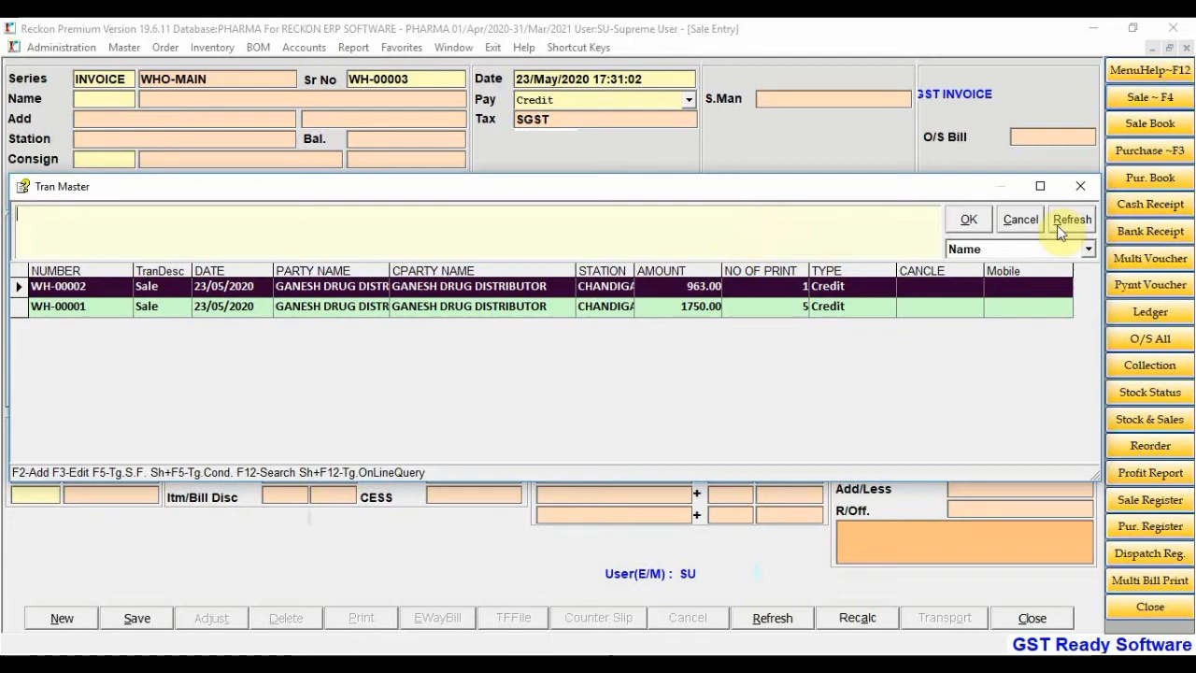
{"action": "left_click", "coordinate": [1010, 242]}
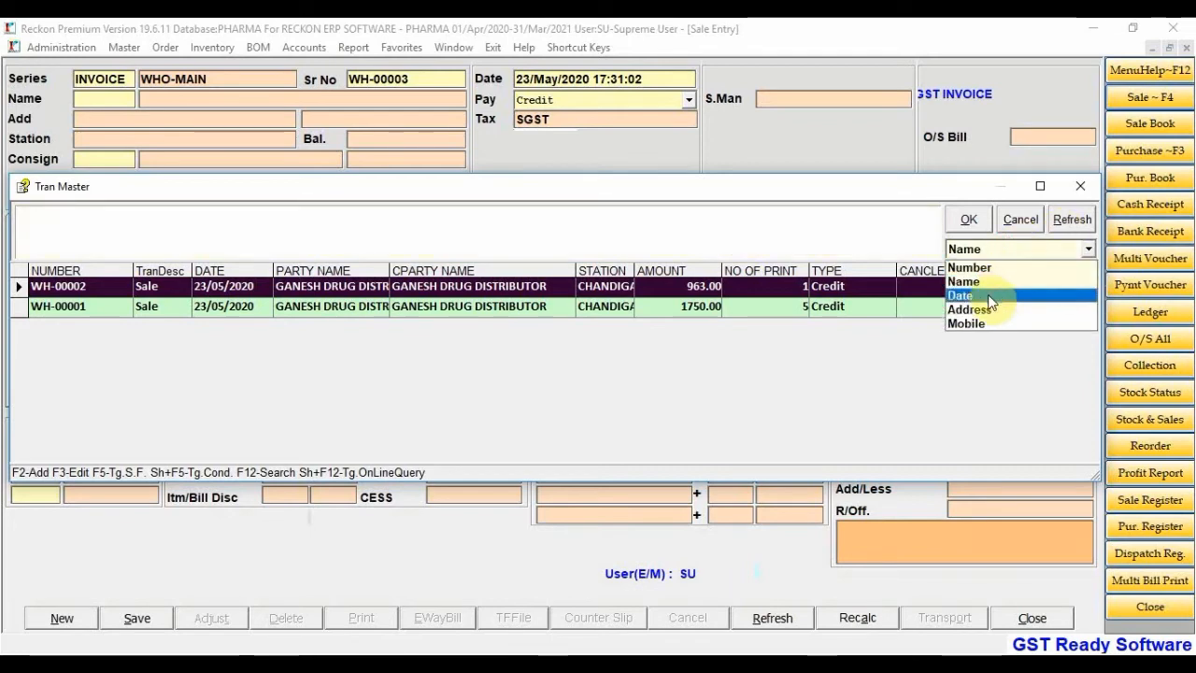
{"action": "left_click", "coordinate": [971, 267]}
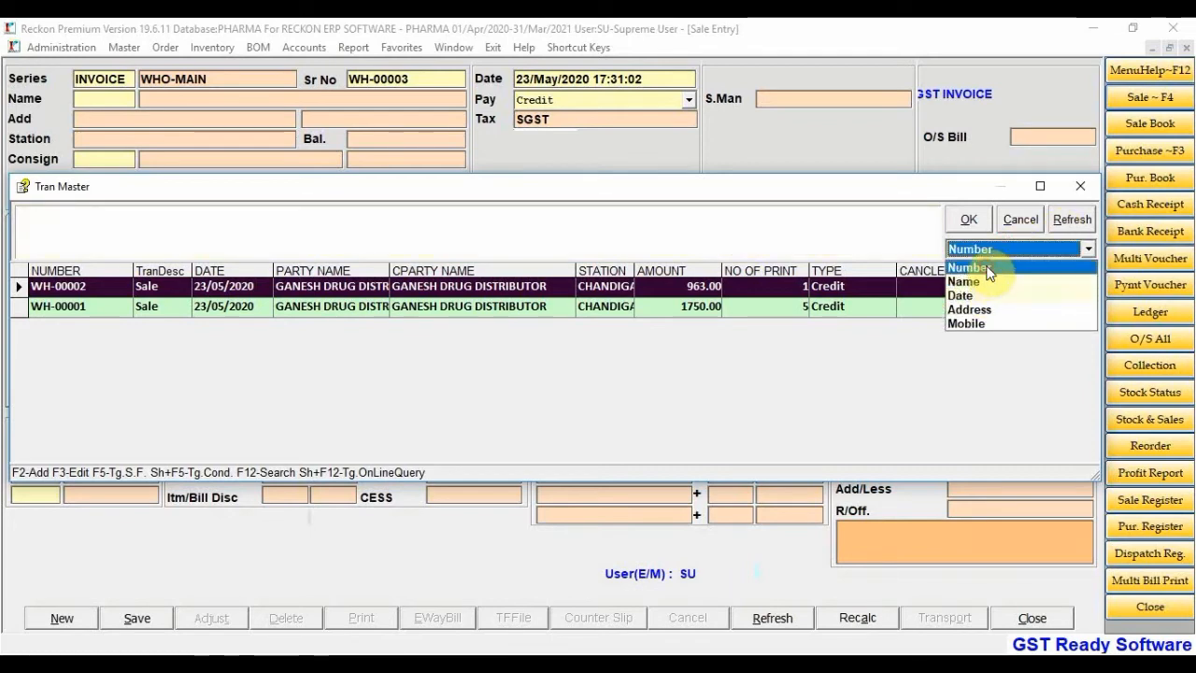
{"action": "left_click", "coordinate": [658, 226]}
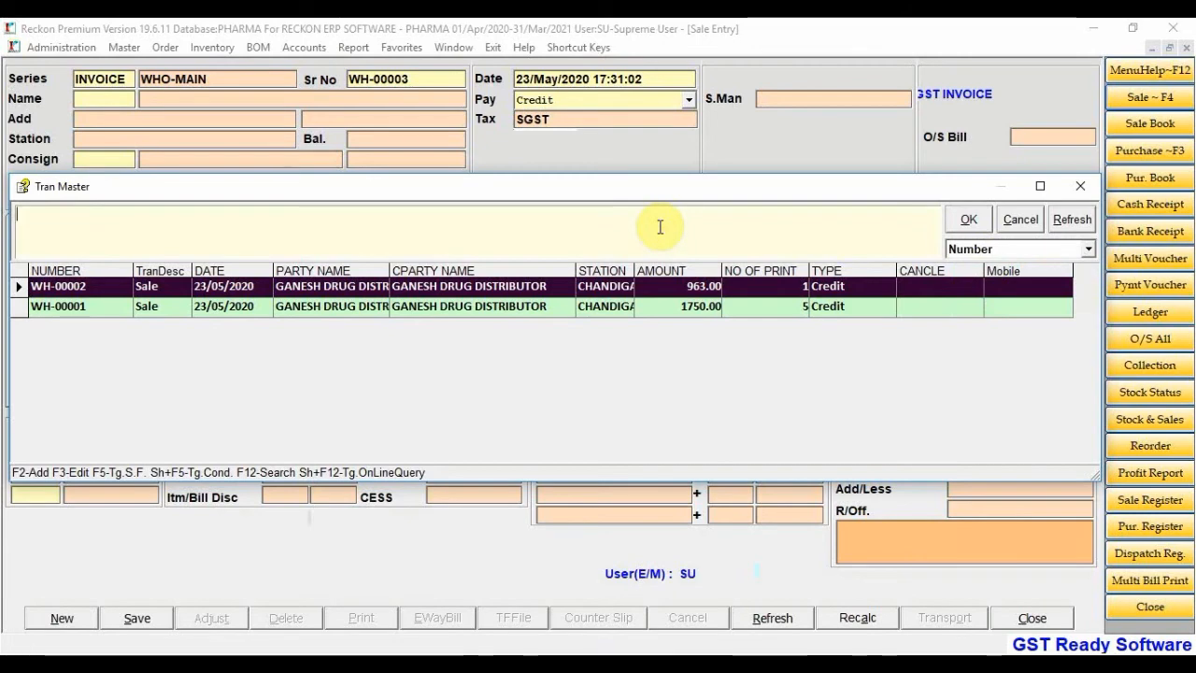
{"action": "key", "text": "Return"}
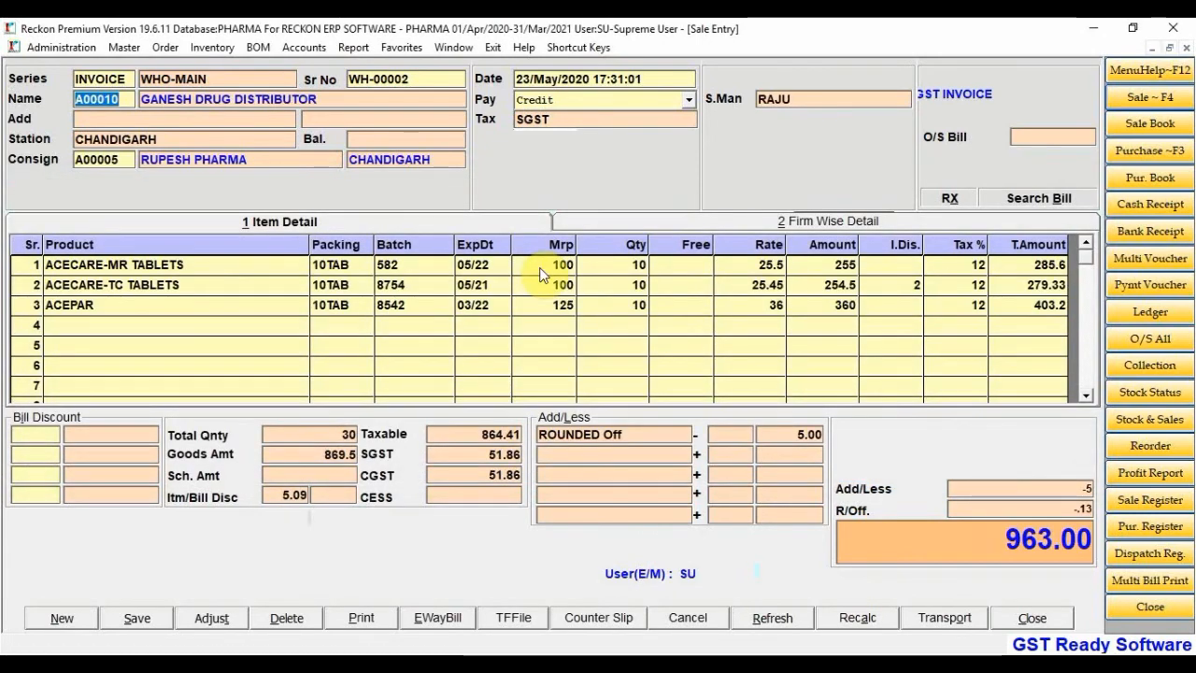
Change the ACECARE-TC TABLETS quantity to 20
{"action": "left_click", "coordinate": [627, 267]}
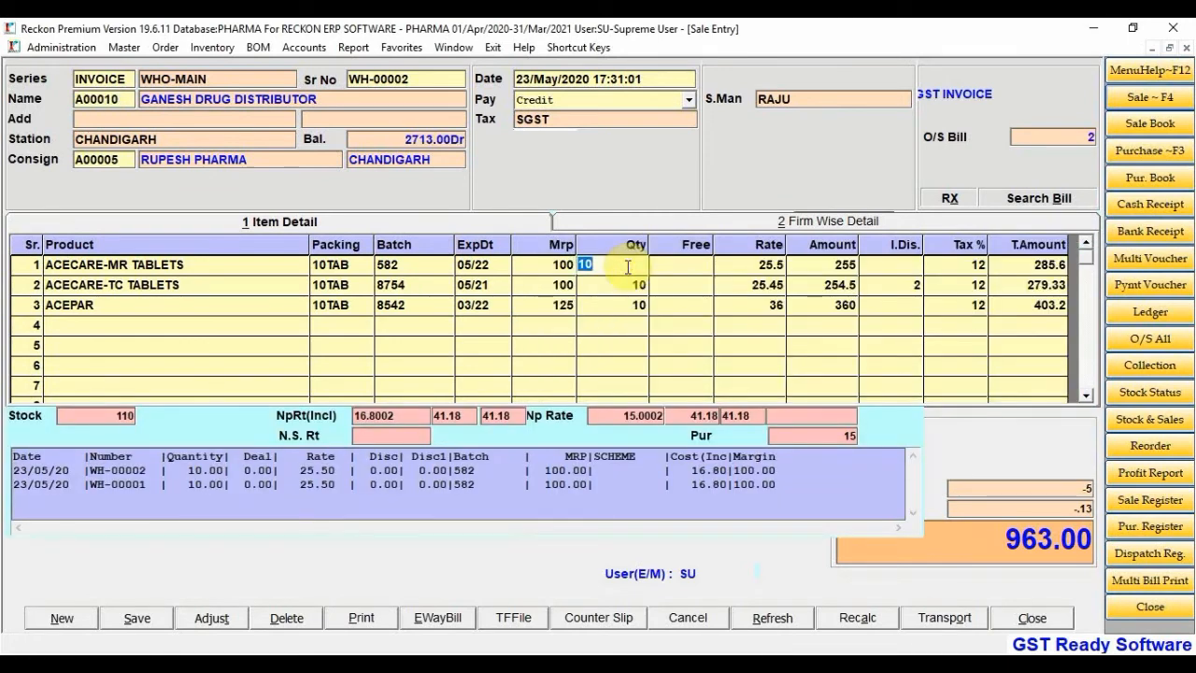
{"action": "key", "text": "Down"}
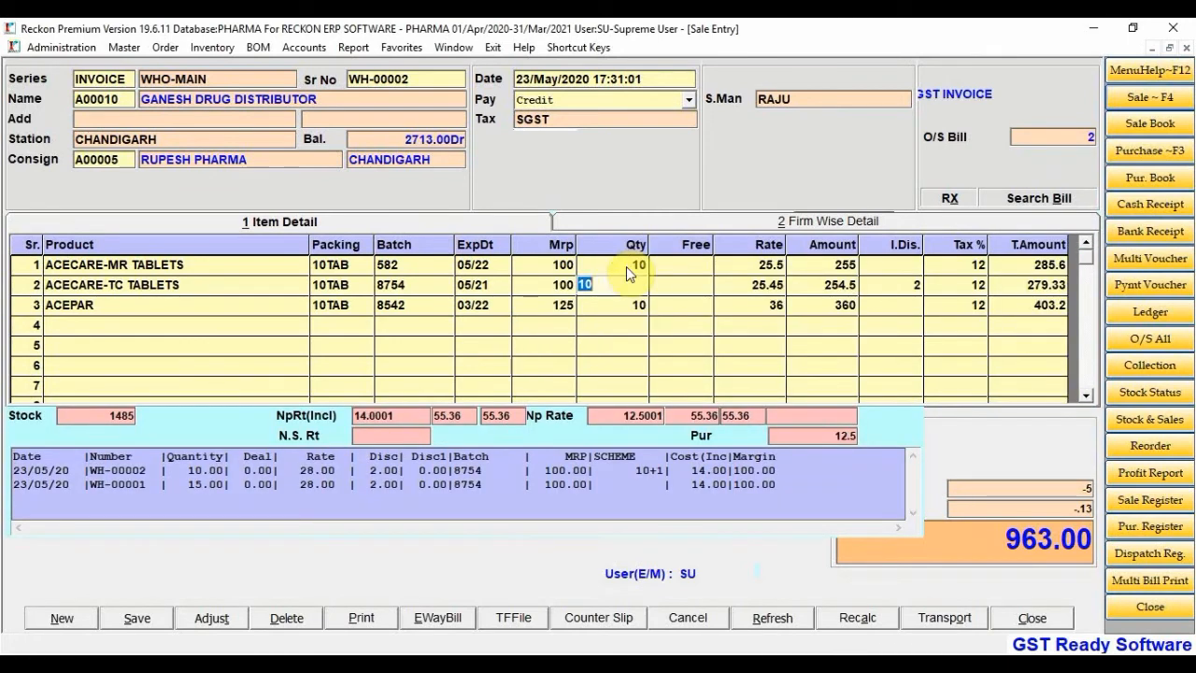
{"action": "key", "text": "Up"}
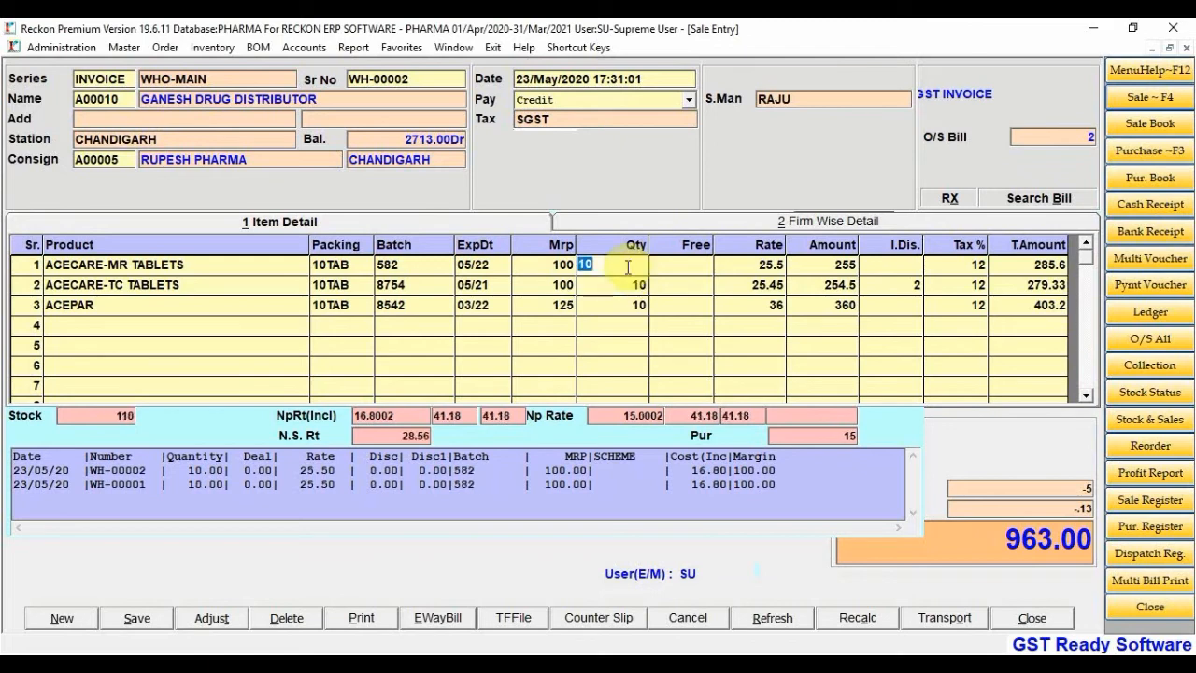
{"action": "key", "text": "Down"}
{"action": "key", "text": "Down"}
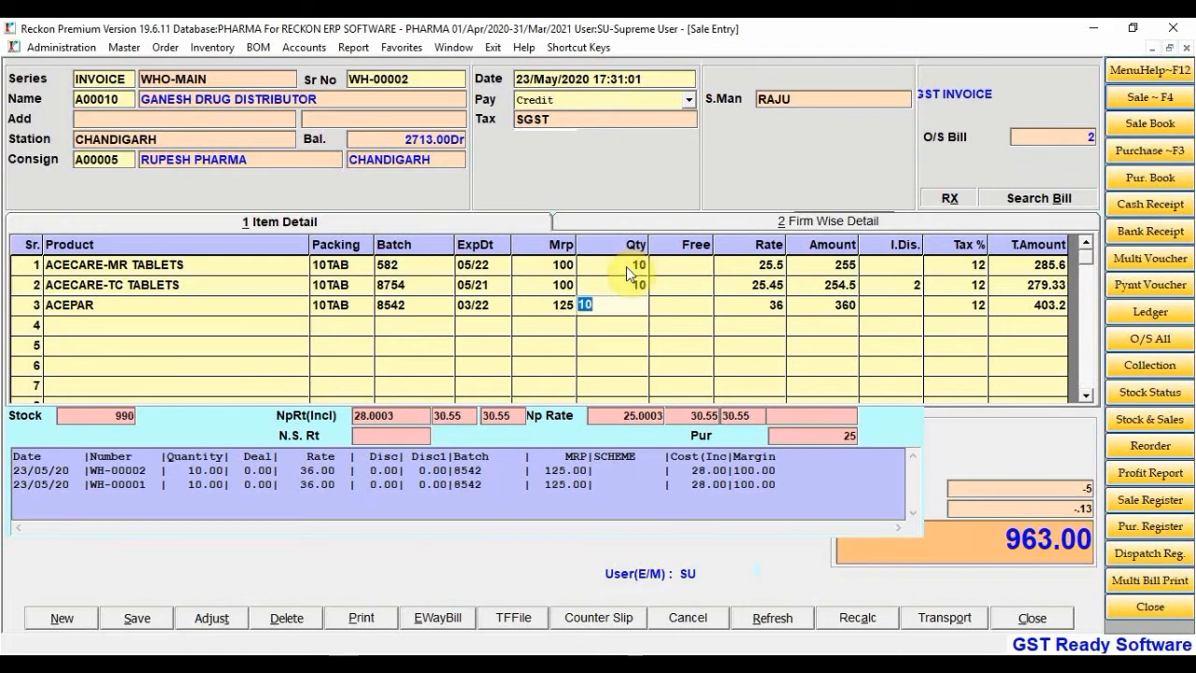
{"action": "key", "text": "Up"}
{"action": "type", "text": "20"}
{"action": "key", "text": "Down"}
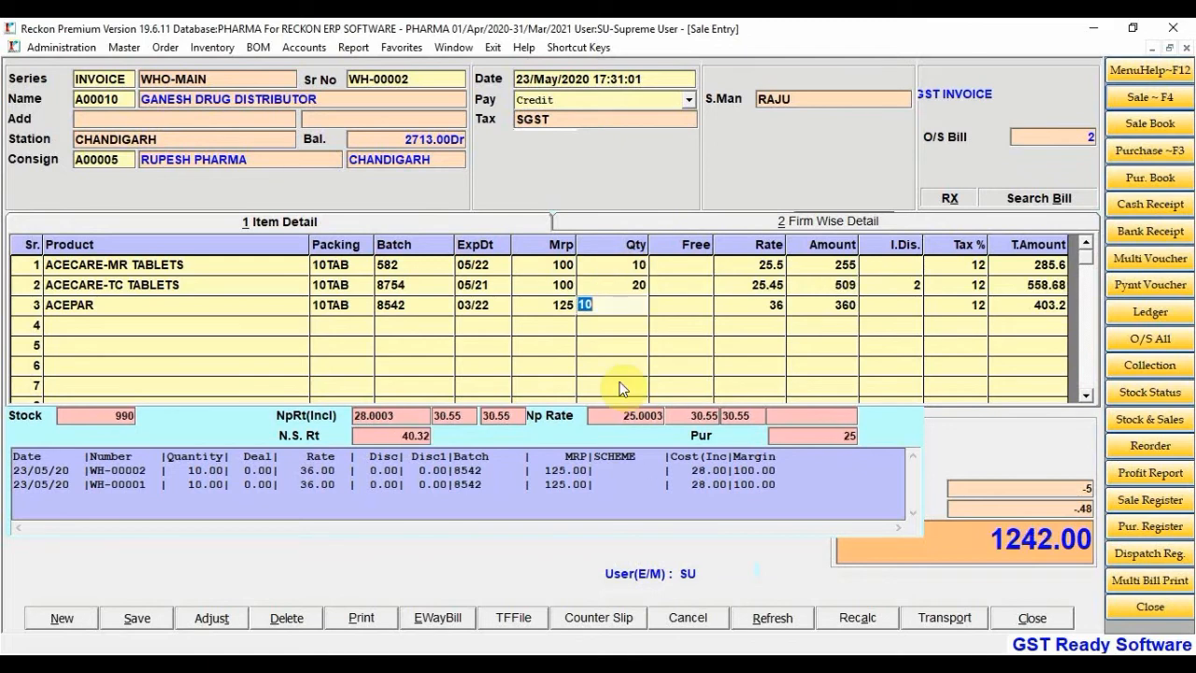
Set the ACEPAR rate to 40 and re-save the bill at 1287.00
{"action": "left_click", "coordinate": [758, 310]}
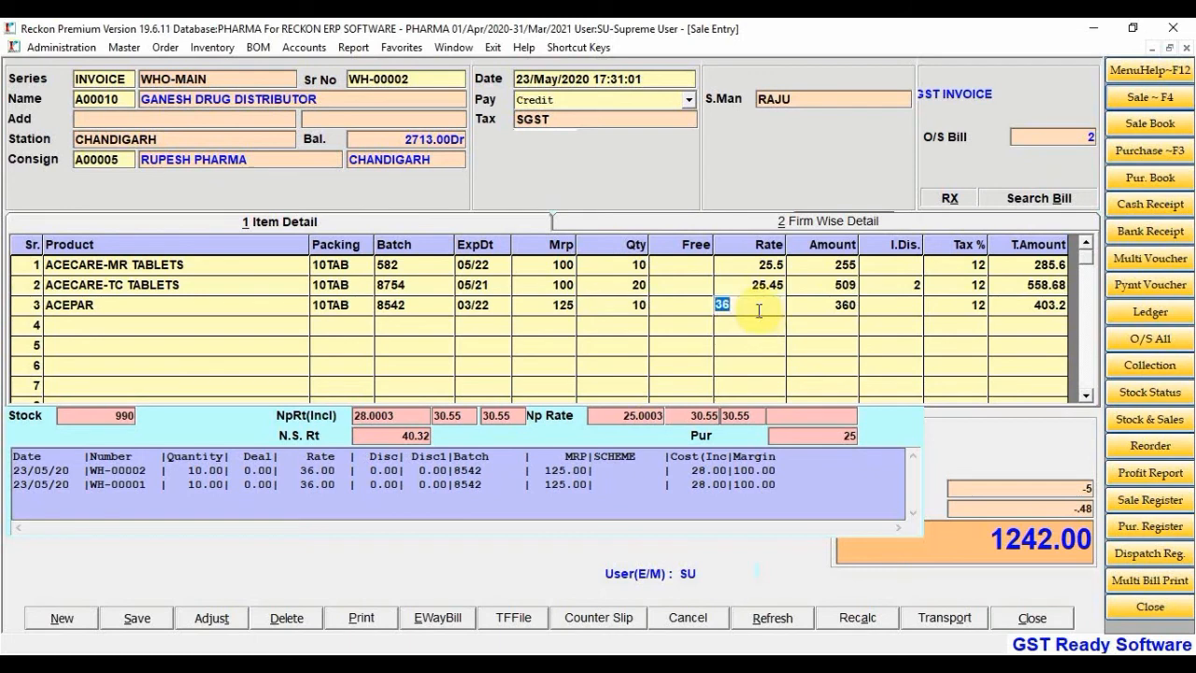
{"action": "type", "text": "40"}
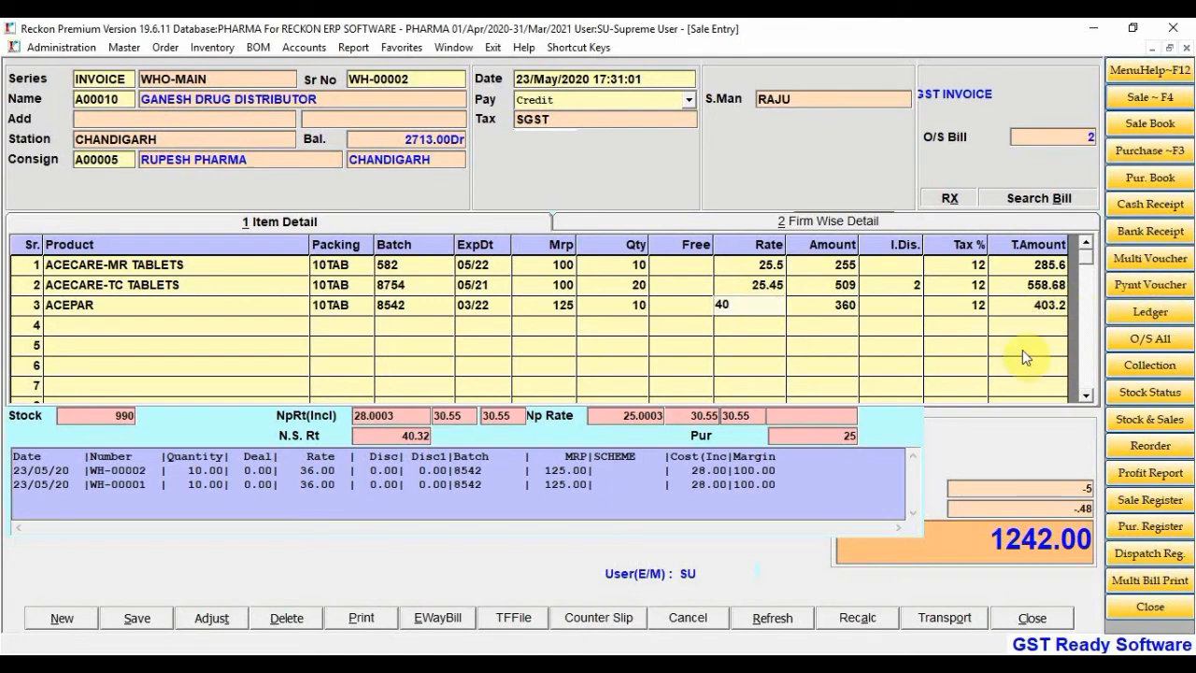
{"action": "key", "text": "Return"}
{"action": "key", "text": "Return"}
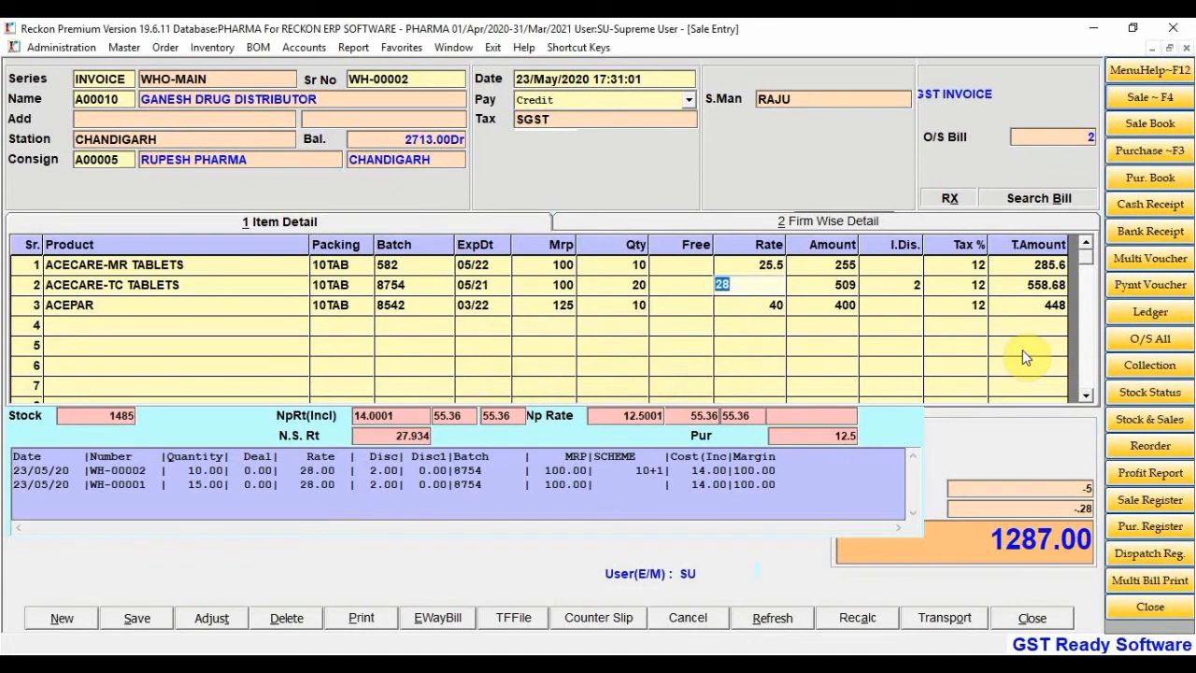
{"action": "type", "text": "25.45"}
{"action": "key", "text": "alt+s"}
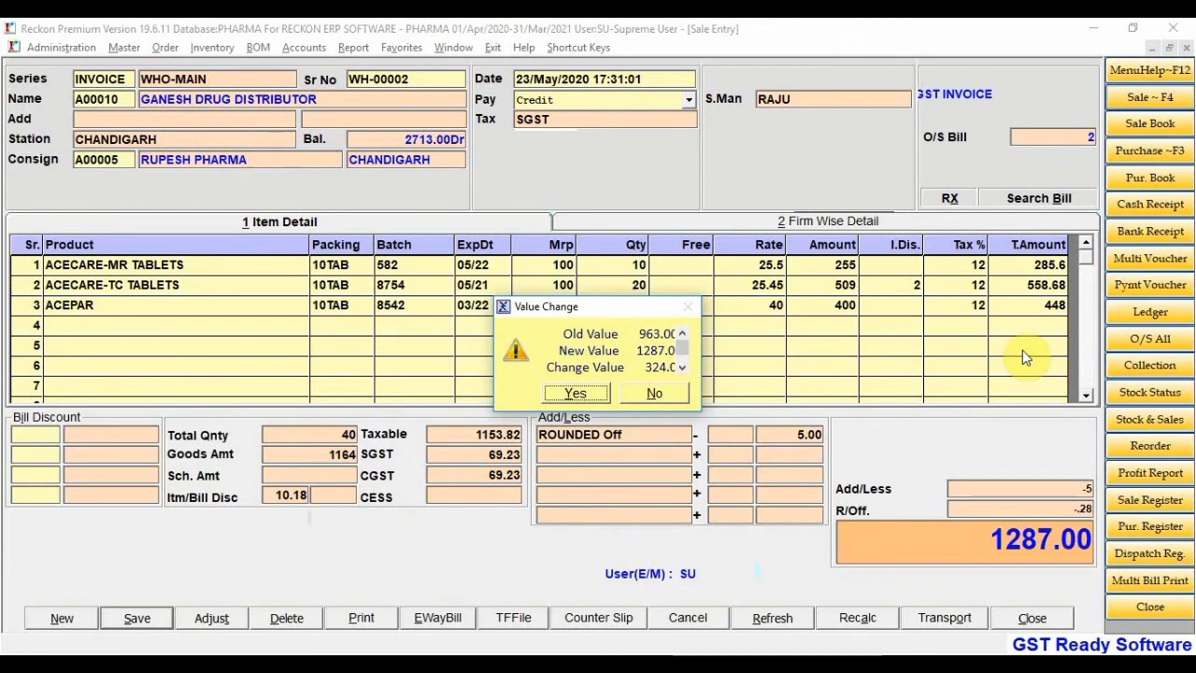
{"action": "left_click", "coordinate": [575, 392]}
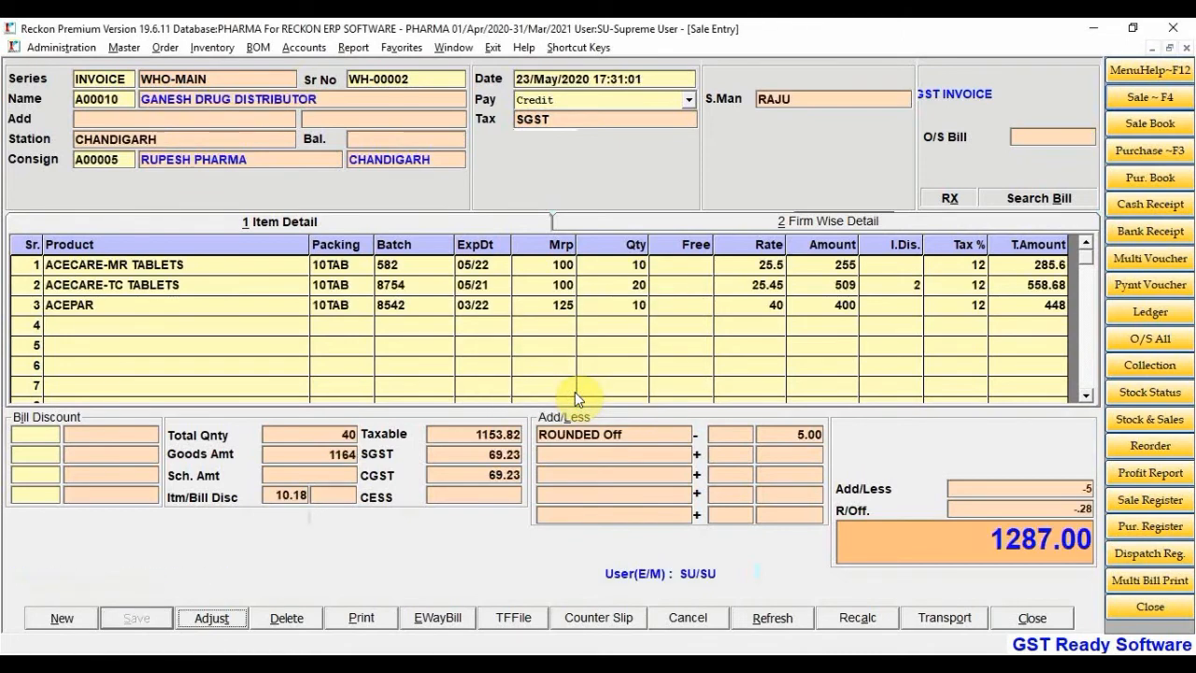
{"action": "left_click", "coordinate": [478, 464]}
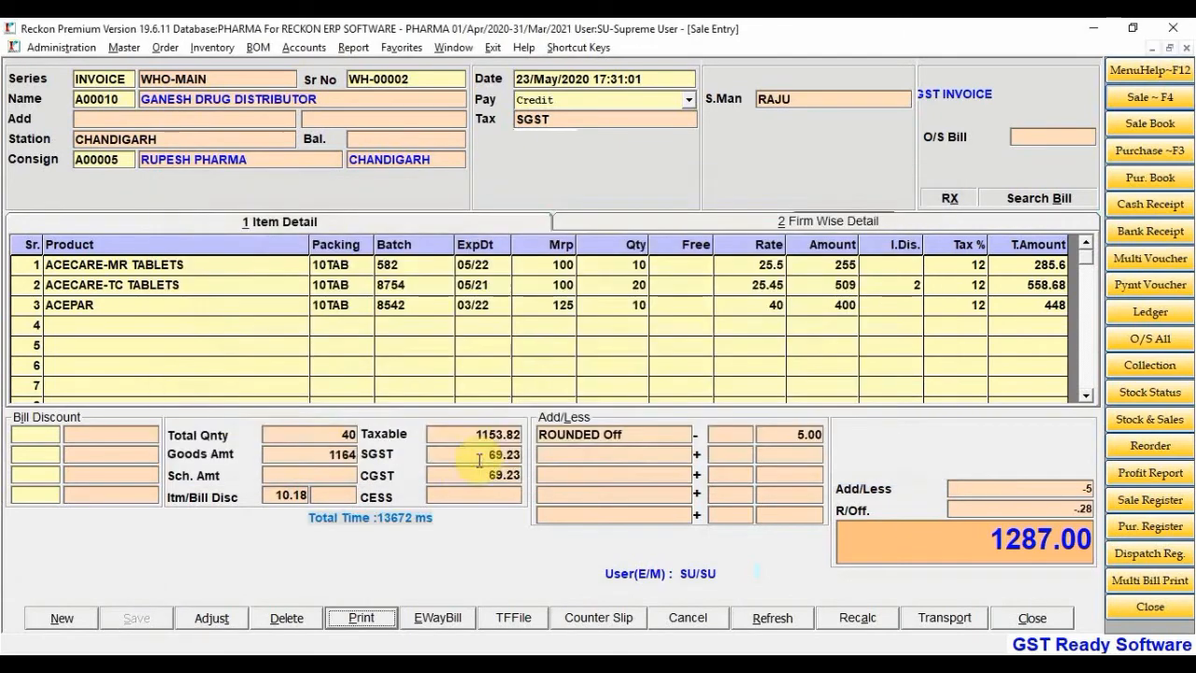
Print bill WH-00002 as 2 Duplicate copies to PDF Viewer
{"action": "left_click", "coordinate": [360, 617]}
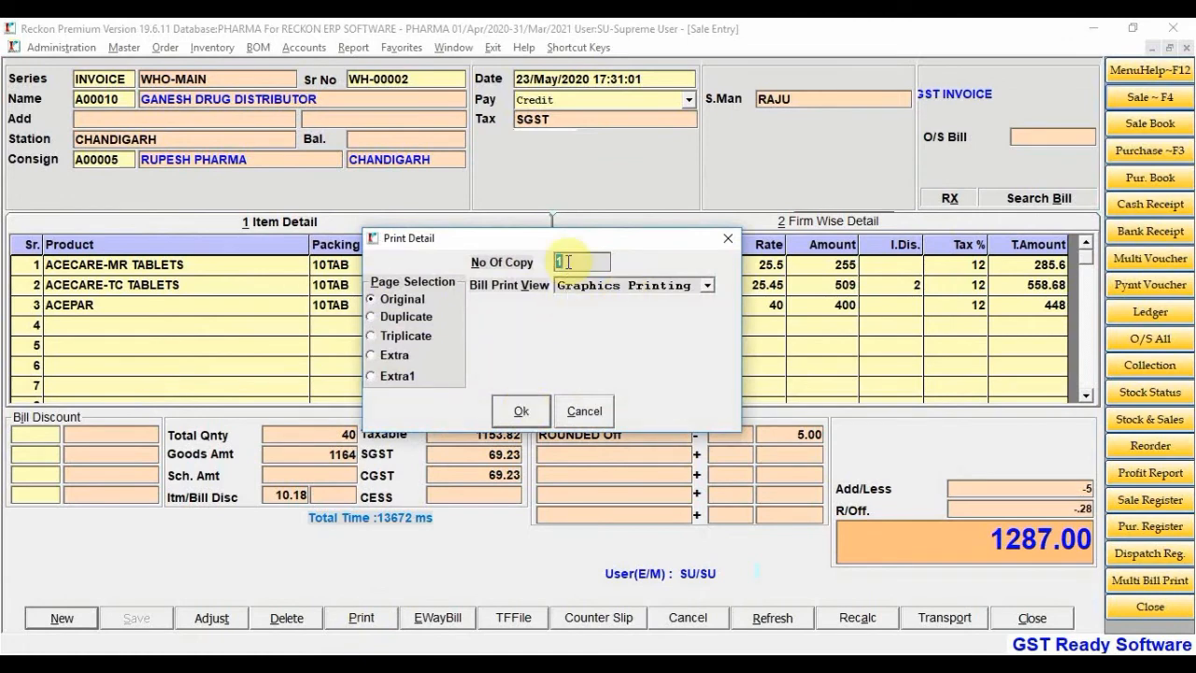
{"action": "type", "text": "3"}
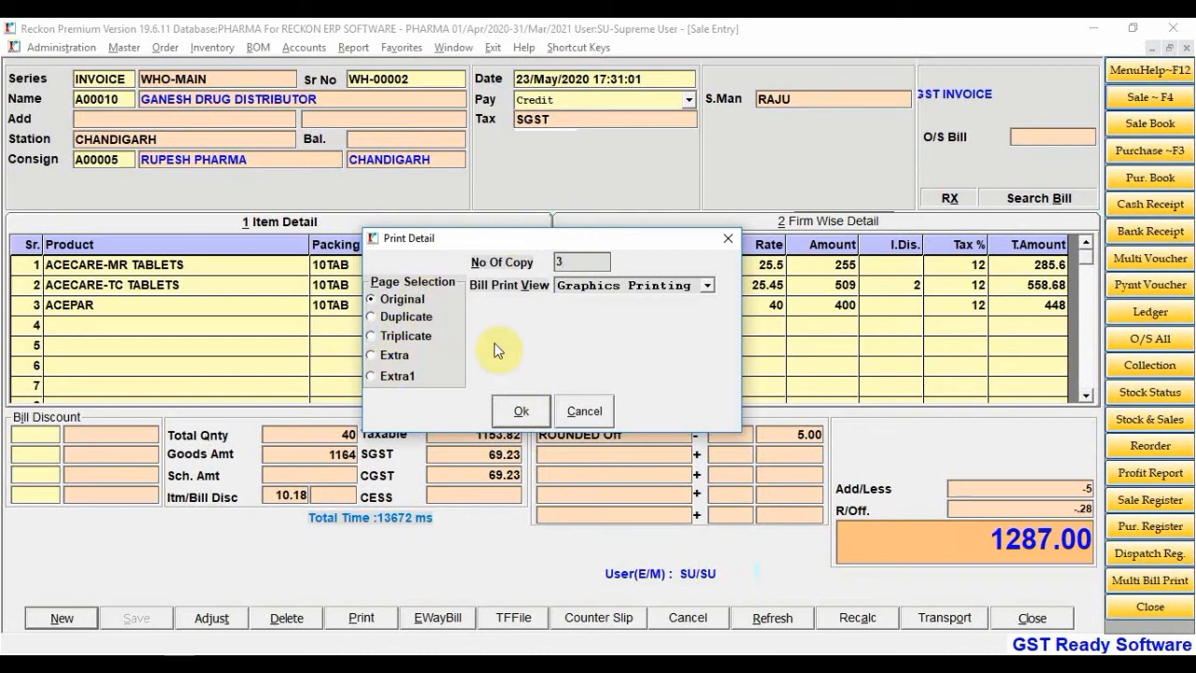
{"action": "key", "text": "BackSpace"}
{"action": "type", "text": "2"}
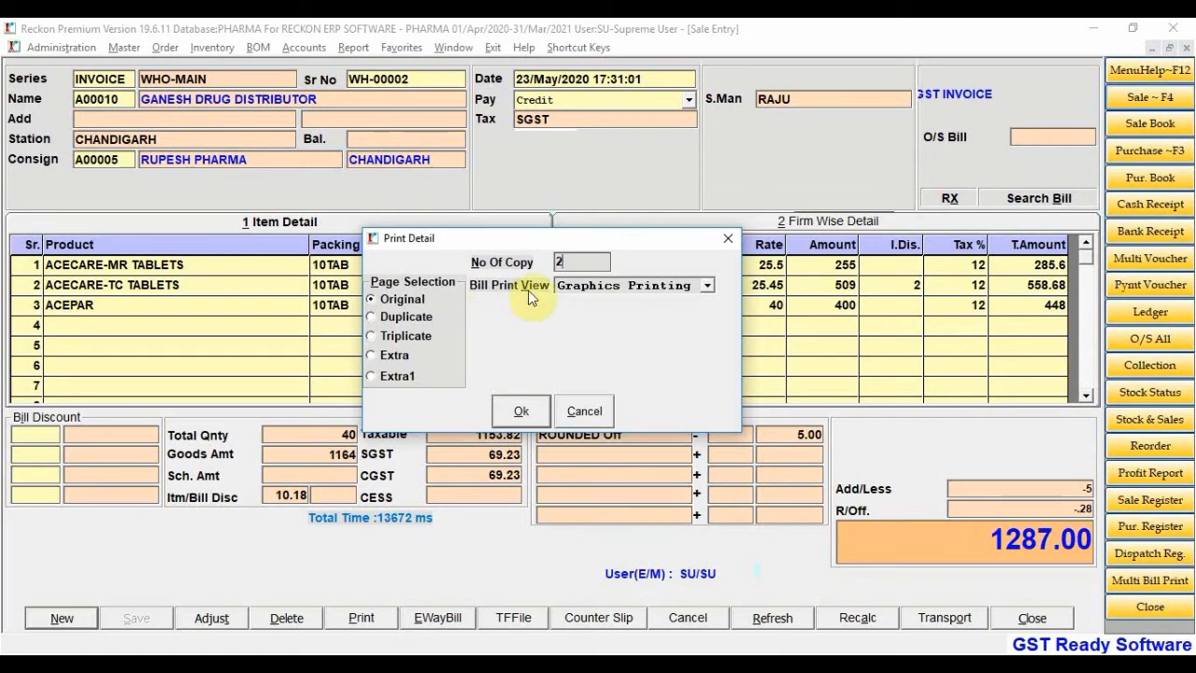
{"action": "left_click", "coordinate": [373, 318]}
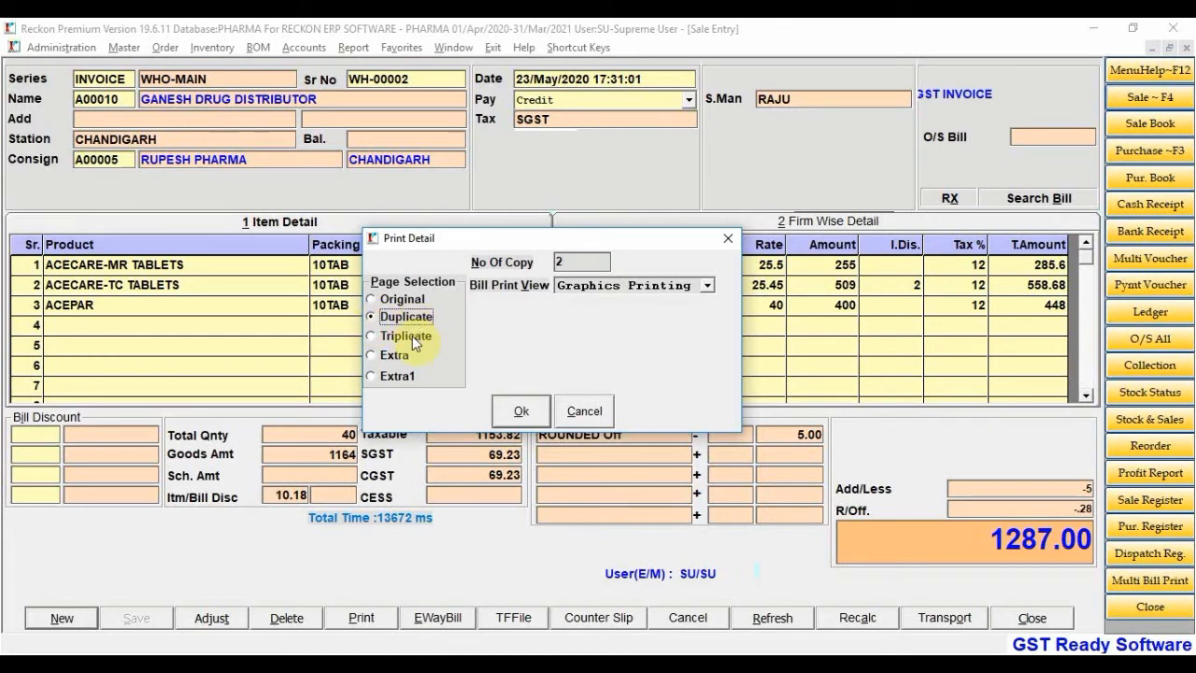
{"action": "left_click", "coordinate": [641, 284]}
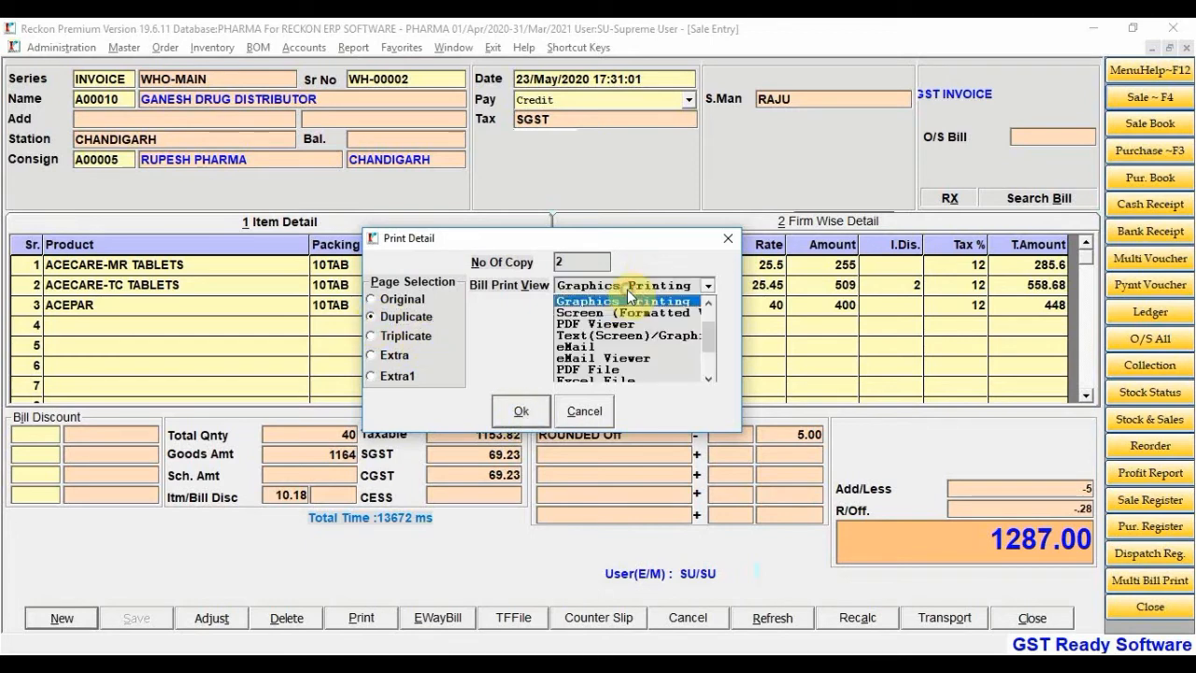
{"action": "left_click", "coordinate": [612, 335]}
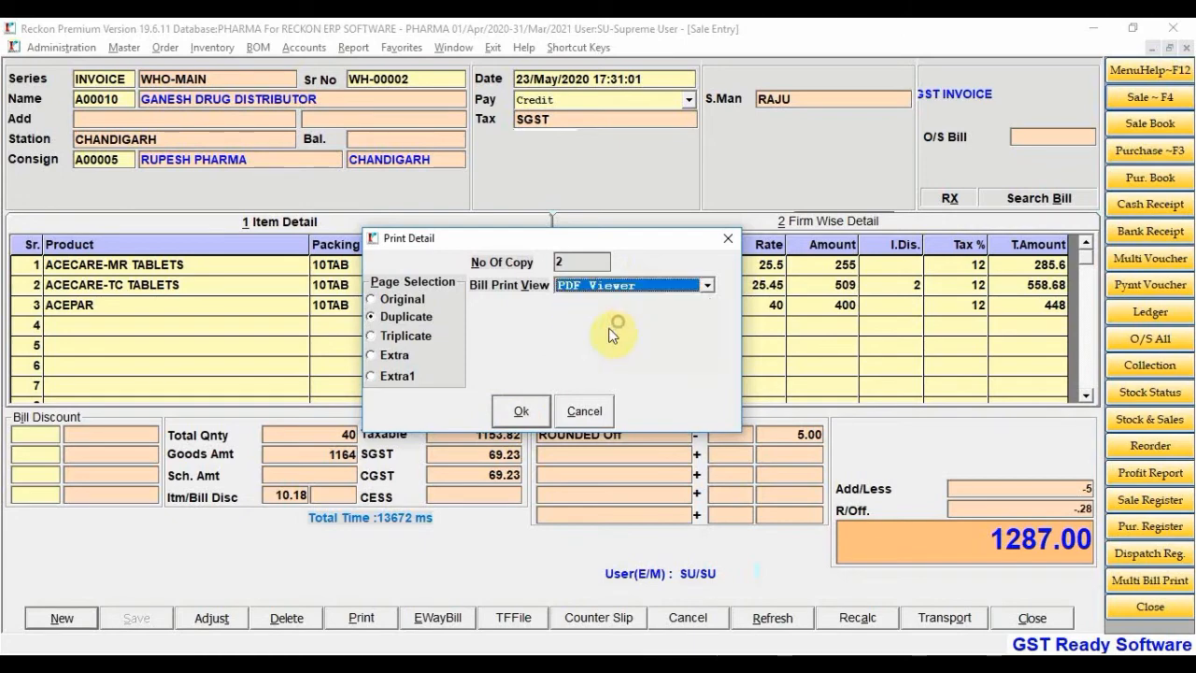
{"action": "left_click", "coordinate": [531, 408]}
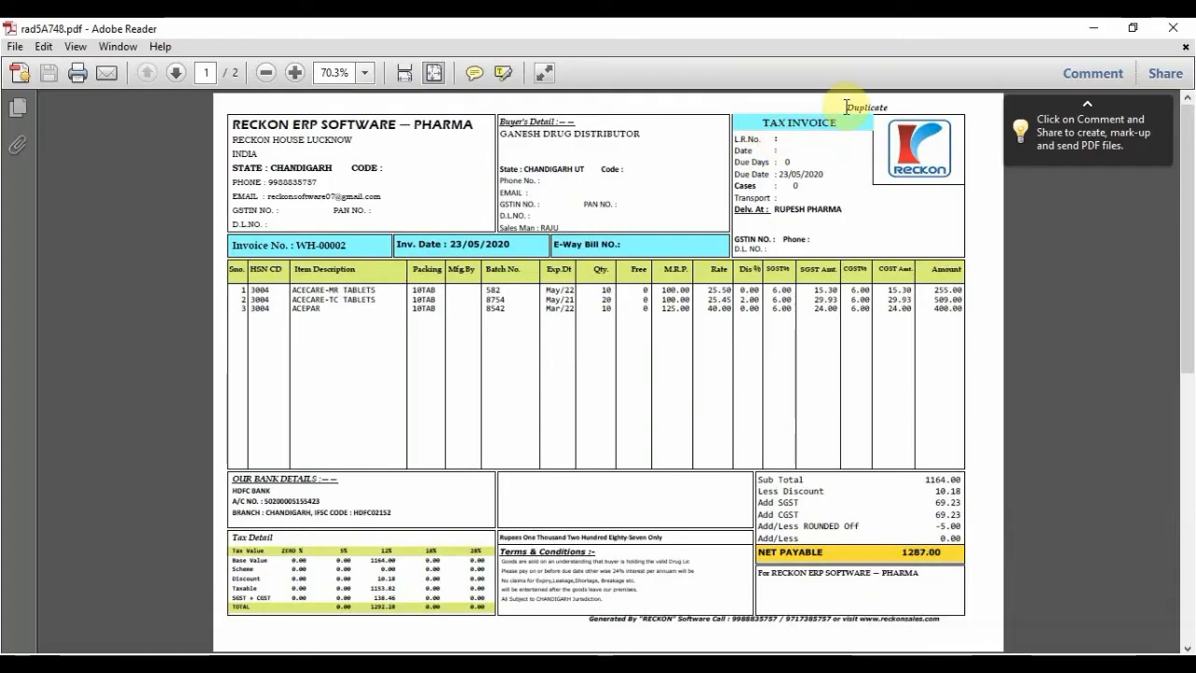
Zoom the invoice to 100%, dismiss the sharing tip, and select the WH-00002 header text
{"action": "left_click", "coordinate": [434, 73]}
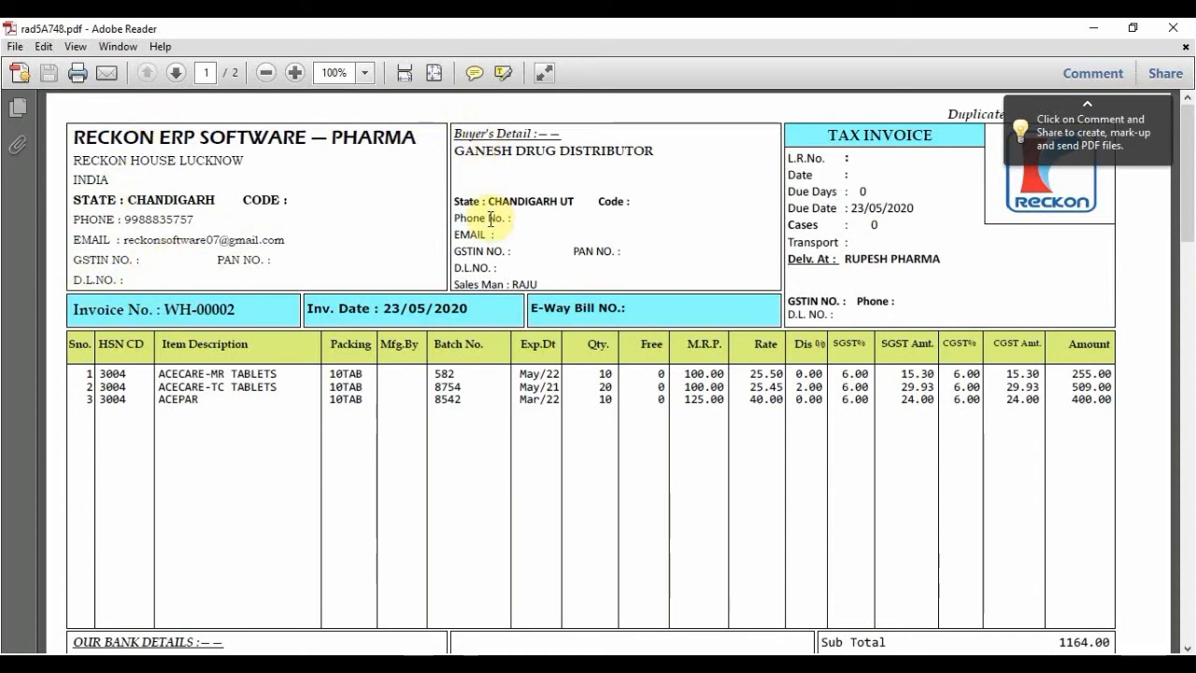
{"action": "left_click", "coordinate": [1162, 106]}
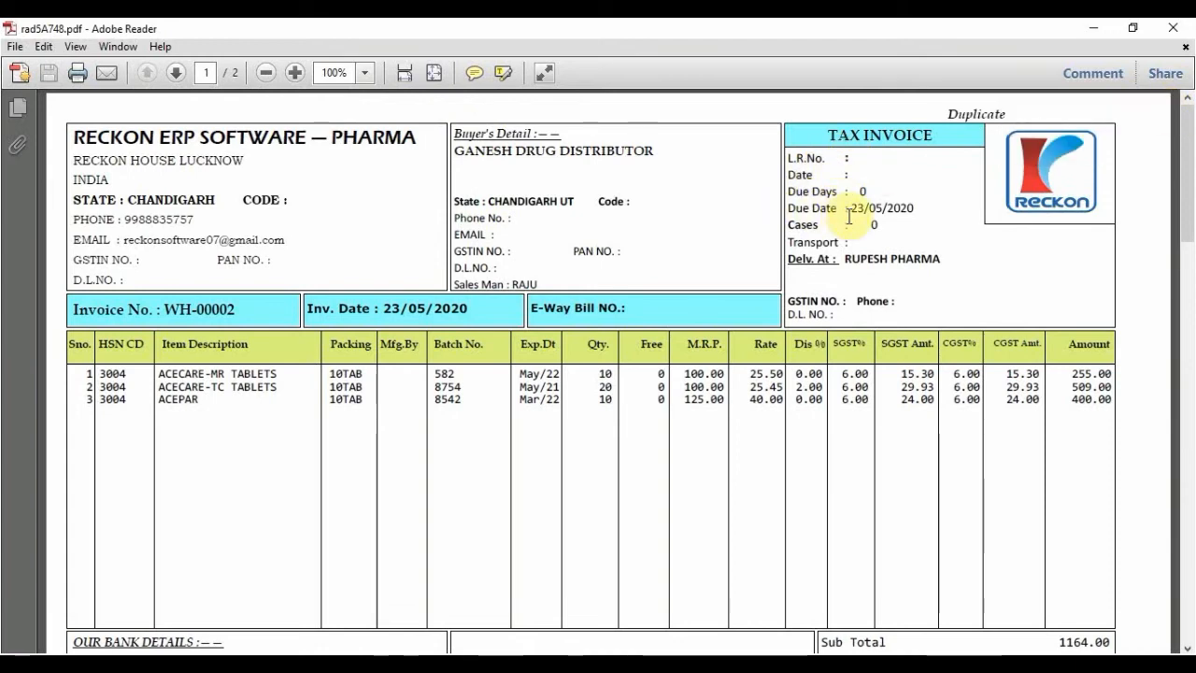
{"action": "left_click_drag", "start_coordinate": [71, 309], "coordinate": [229, 319]}
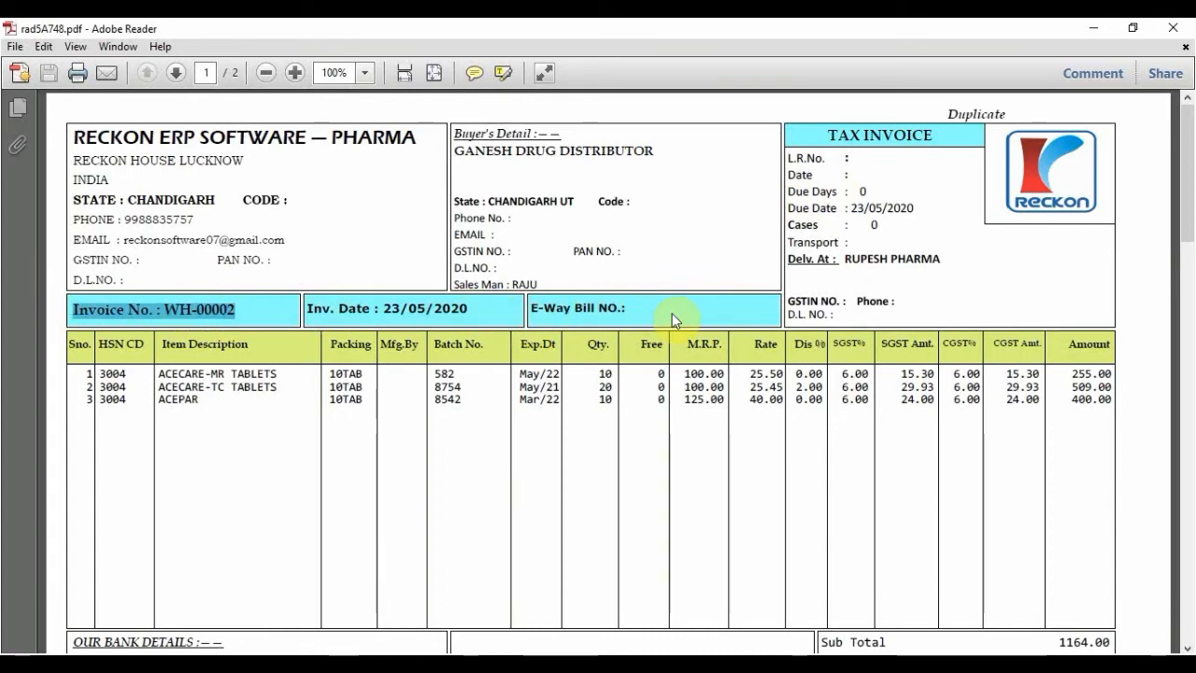
{"action": "mouse_move", "coordinate": [793, 259]}
{"action": "left_mouse_down"}
{"action": "mouse_move", "coordinate": [893, 259]}
{"action": "mouse_move", "coordinate": [951, 301]}
{"action": "mouse_move", "coordinate": [894, 265]}
{"action": "mouse_move", "coordinate": [794, 276]}
{"action": "left_mouse_up"}
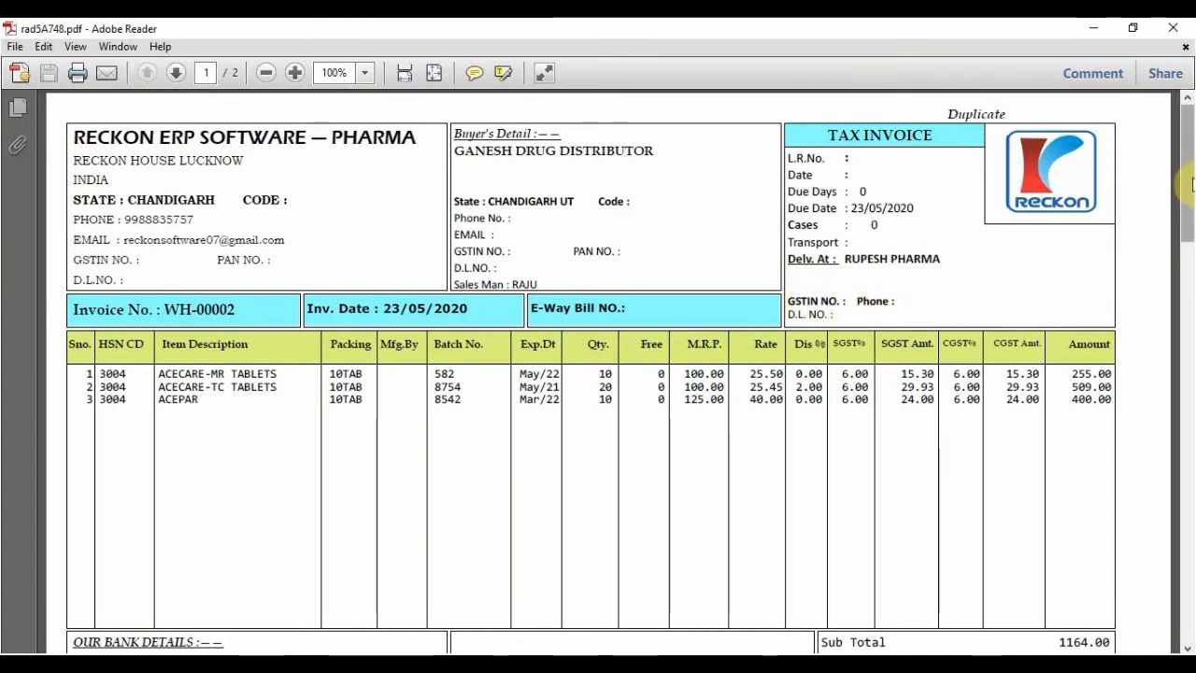
Scroll through the invoice to the 1287.00 net payable and back to the top
{"action": "left_click_drag", "start_coordinate": [1187, 187], "coordinate": [1190, 227]}
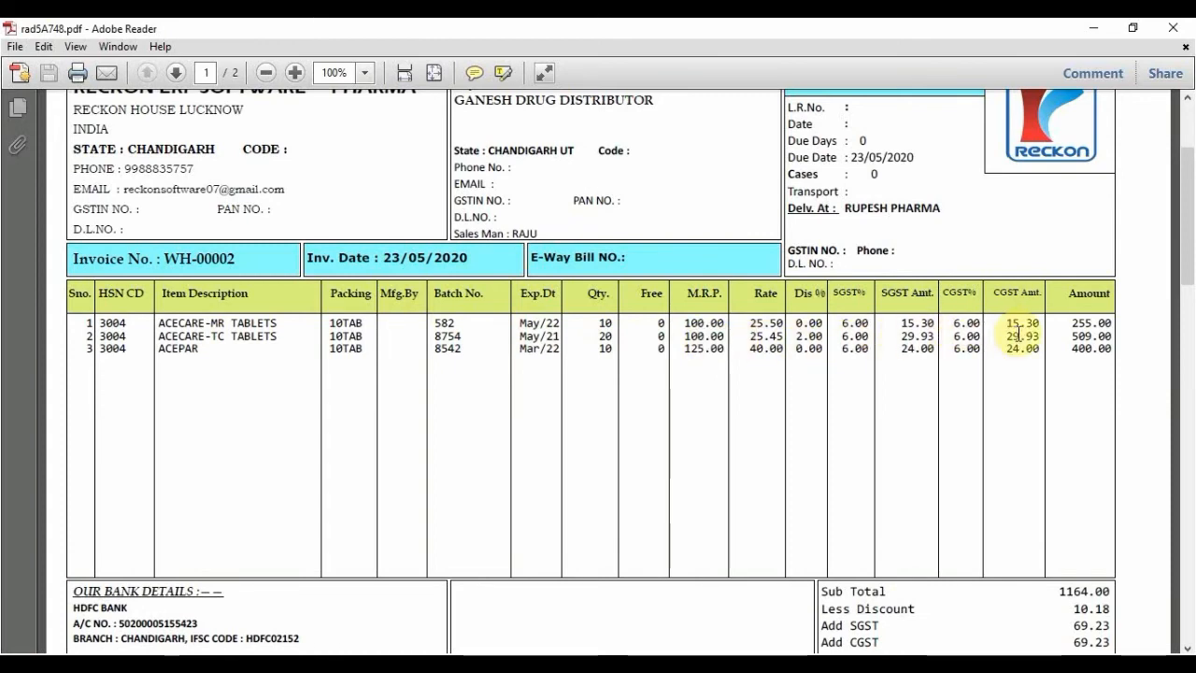
{"action": "left_click_drag", "start_coordinate": [1185, 262], "coordinate": [1185, 322]}
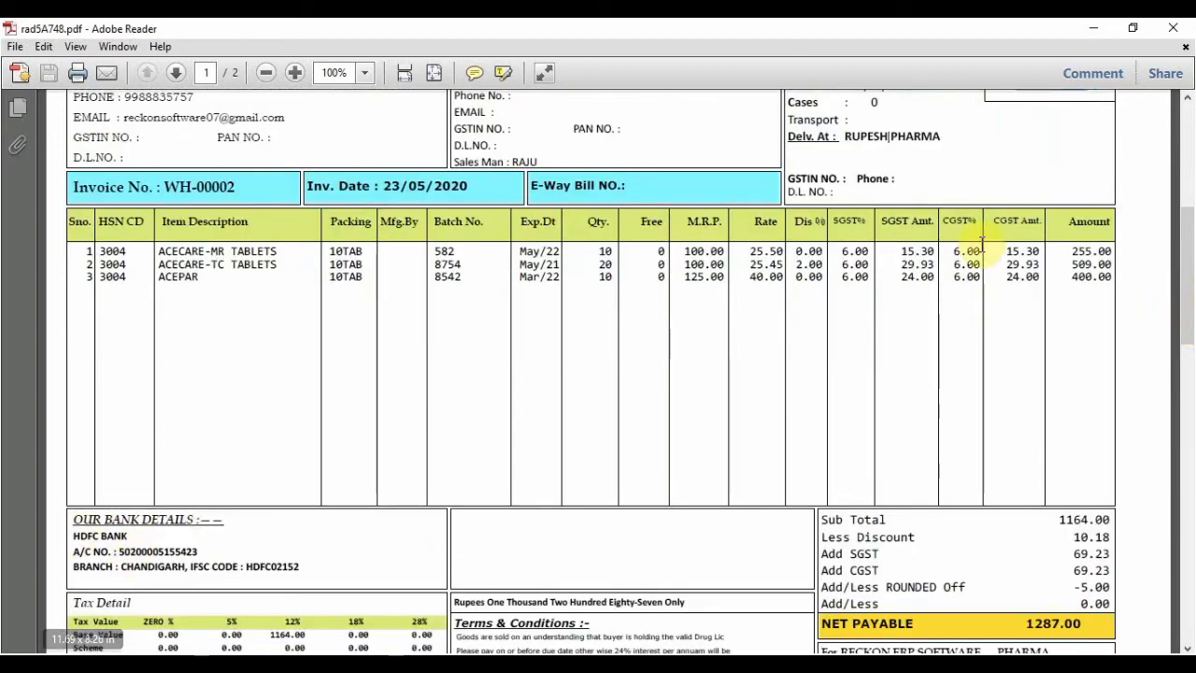
{"action": "left_click_drag", "start_coordinate": [1186, 241], "coordinate": [1184, 313]}
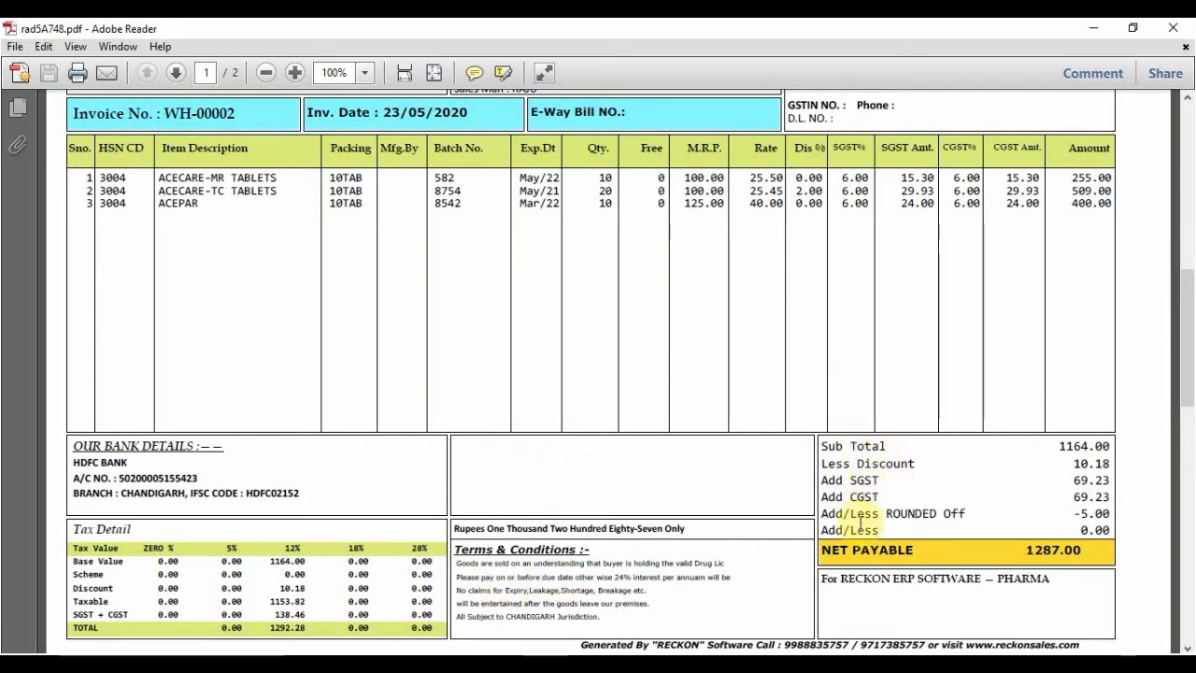
{"action": "left_click_drag", "start_coordinate": [1187, 386], "coordinate": [1188, 191]}
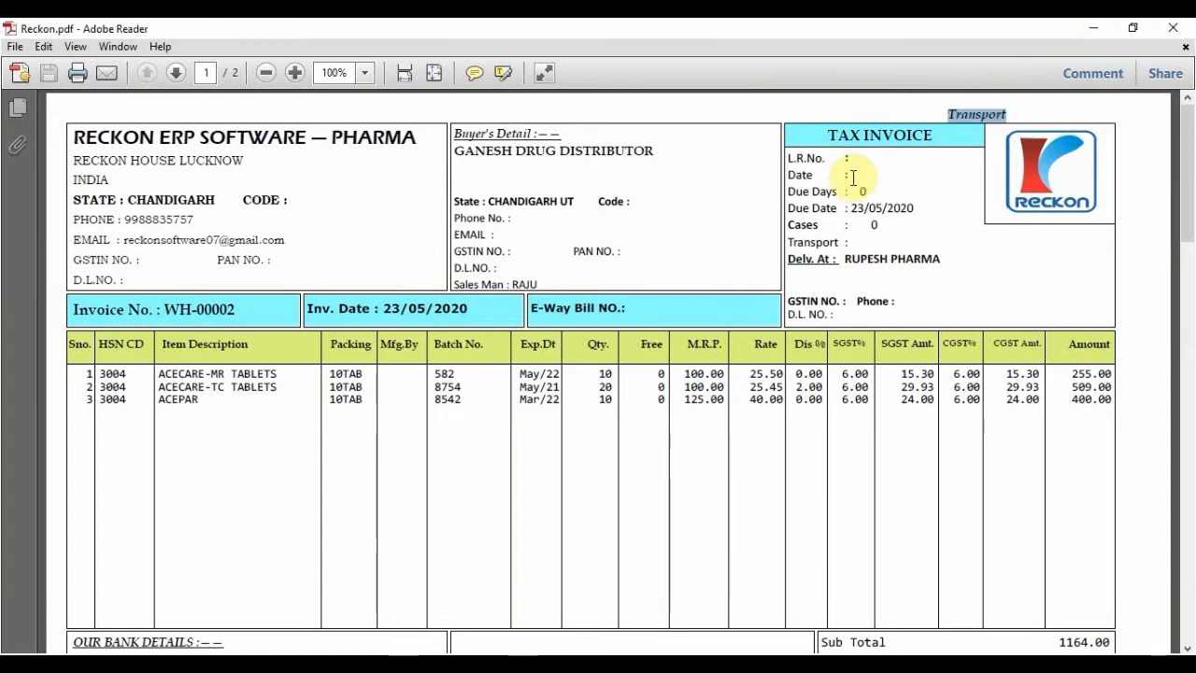
Close the invoice PDF and cancel the Print Detail dialog
{"action": "left_click", "coordinate": [853, 178]}
{"action": "left_click", "coordinate": [1169, 28]}
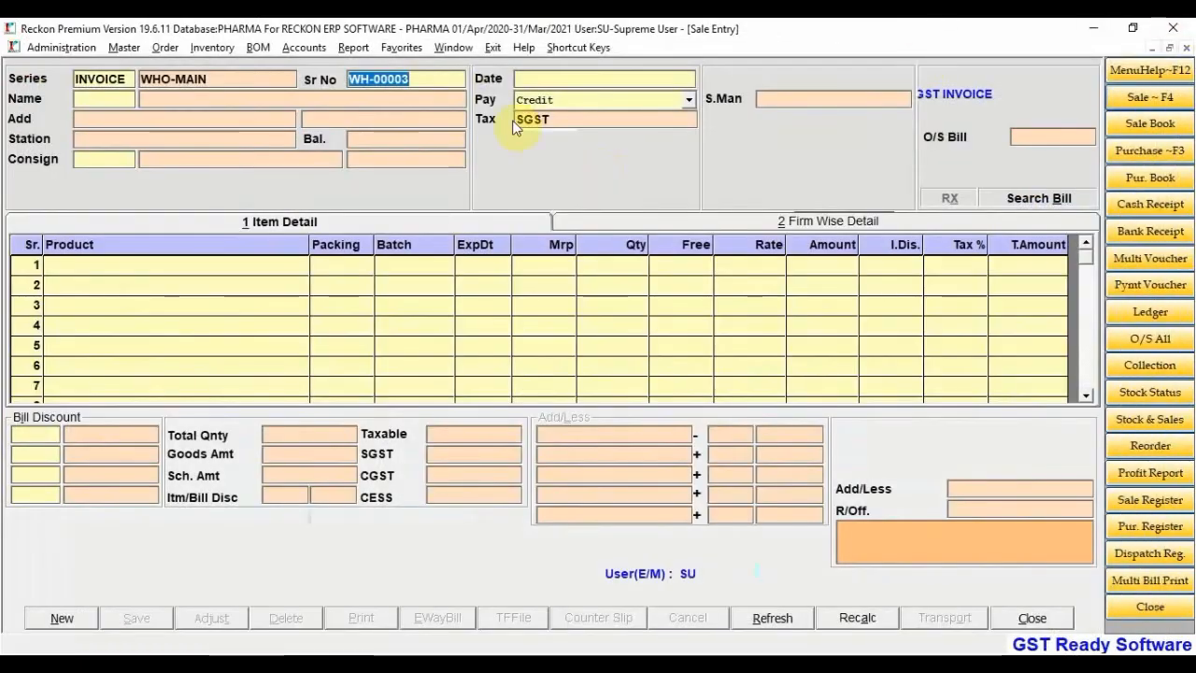
{"action": "key", "text": "F1"}
{"action": "key", "text": "Return"}
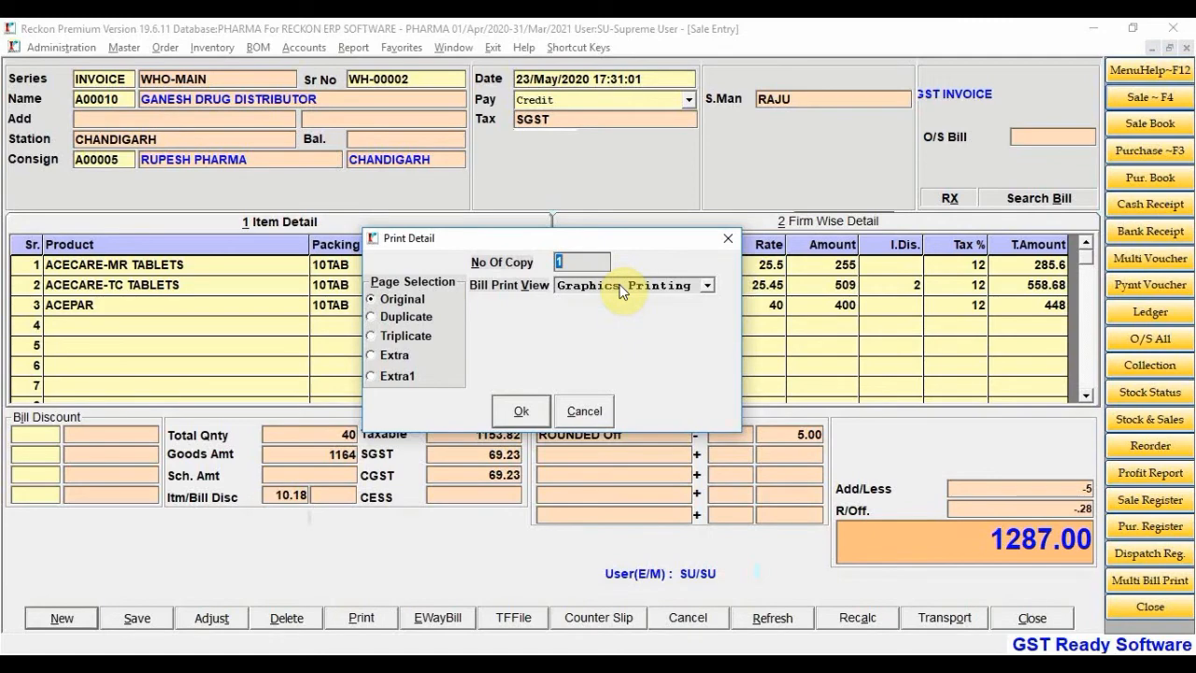
{"action": "left_click", "coordinate": [583, 411]}
Reload saved bill WH-00002 from the Sale Bill Help list
{"action": "double_click", "coordinate": [419, 77]}
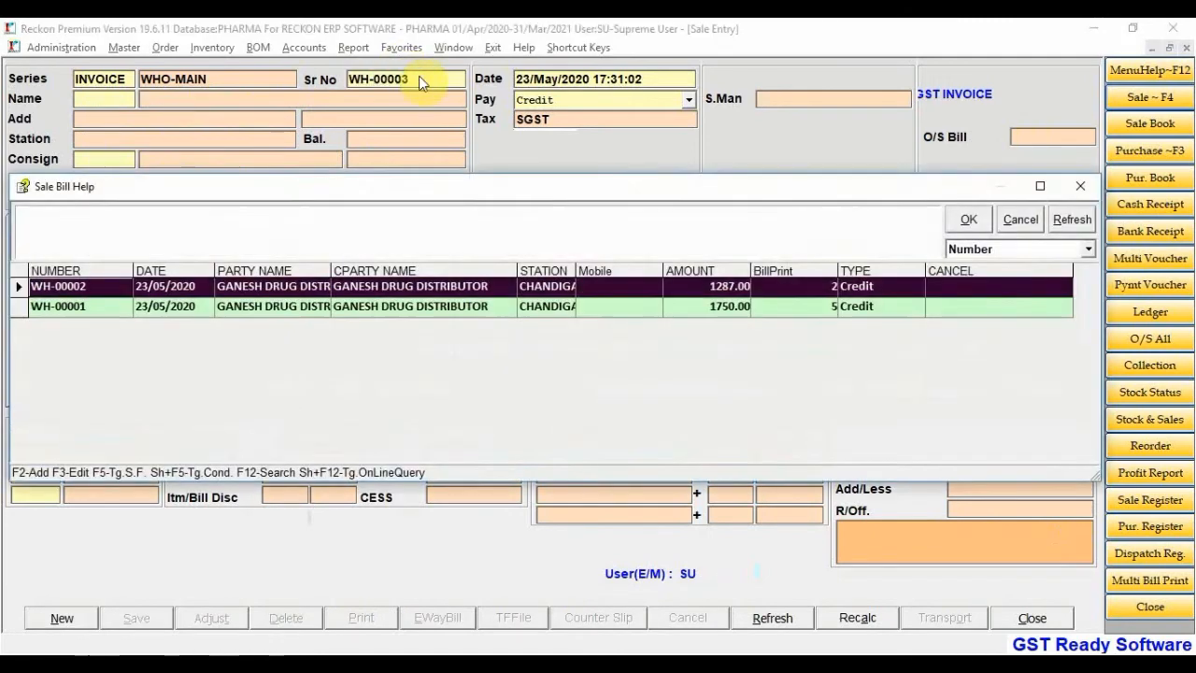
{"action": "key", "text": "Return"}
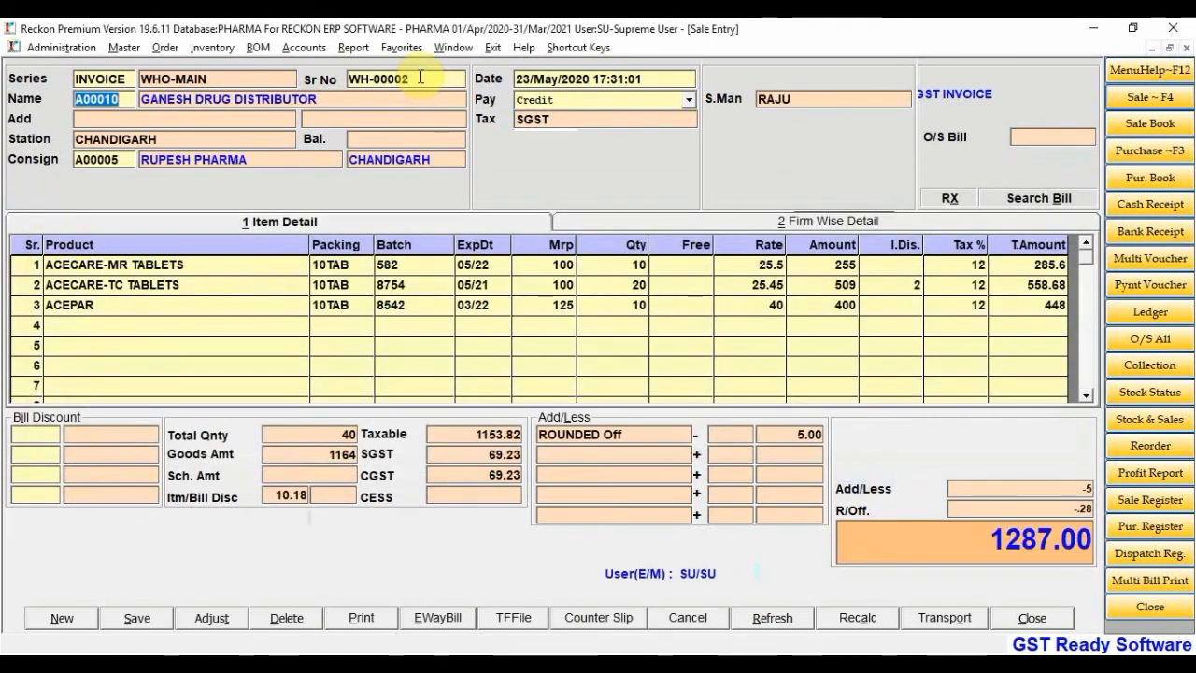
{"action": "key", "text": "Return"}
{"action": "key", "text": "Return"}
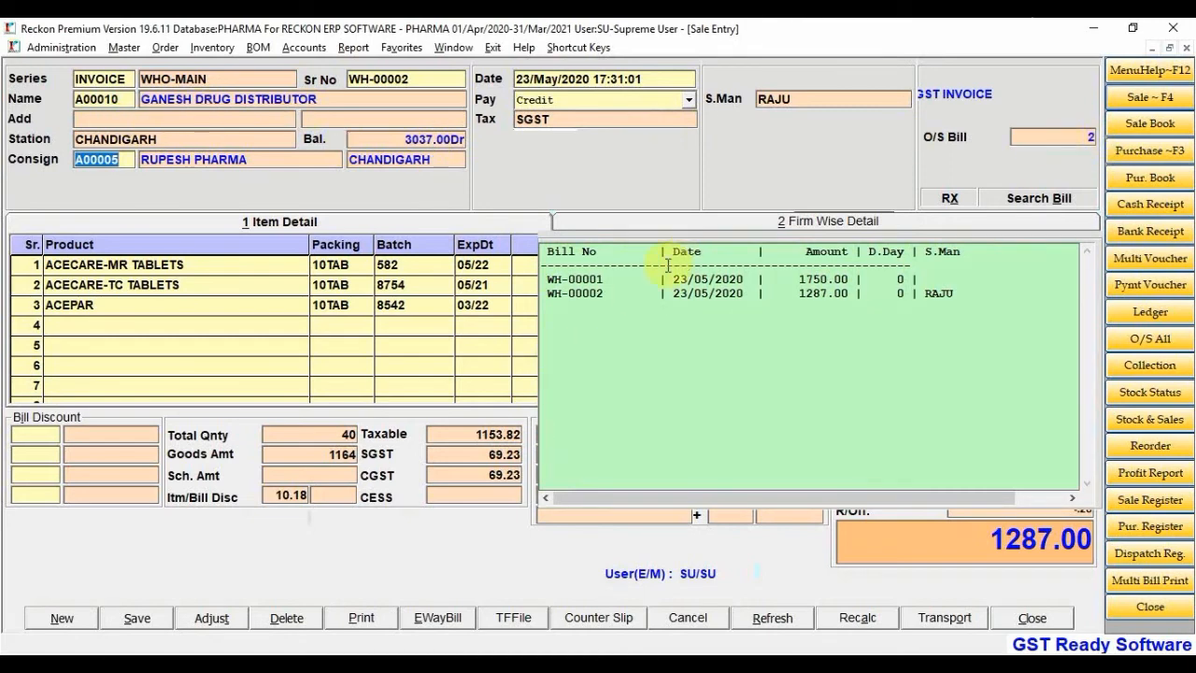
View GANESH DRUG DISTRIBUTOR's outstanding bills at font size 15, rerun the report, then close it
{"action": "left_click", "coordinate": [1077, 138]}
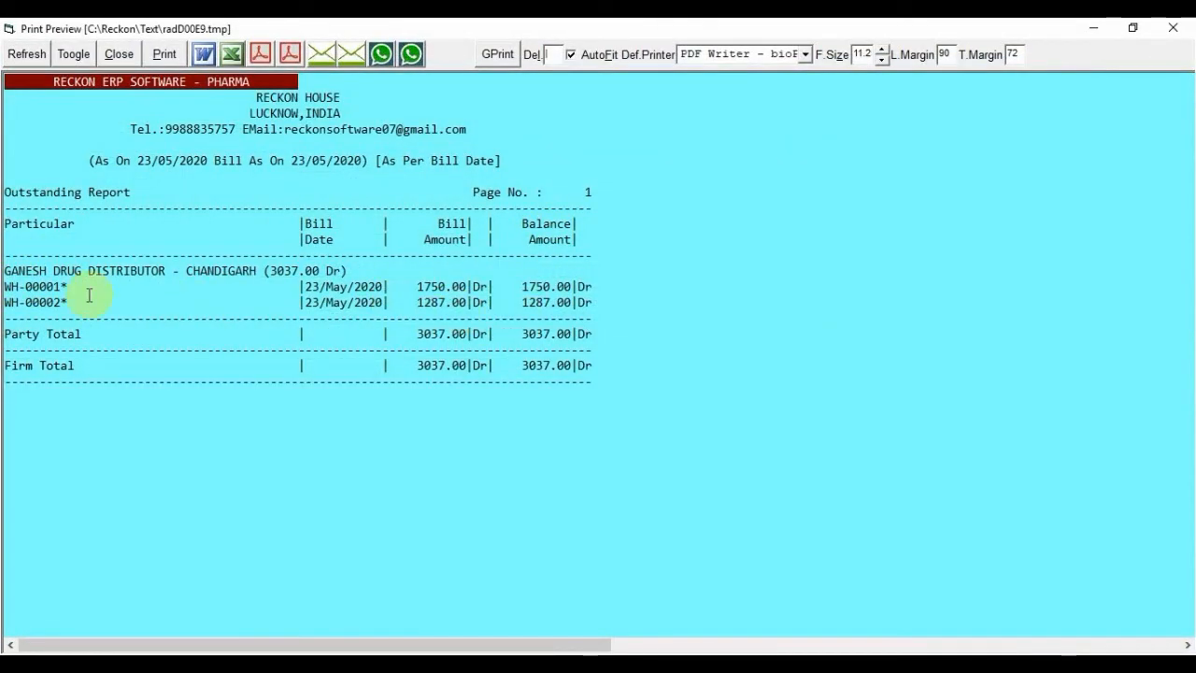
{"action": "left_click_drag", "start_coordinate": [54, 286], "coordinate": [68, 288]}
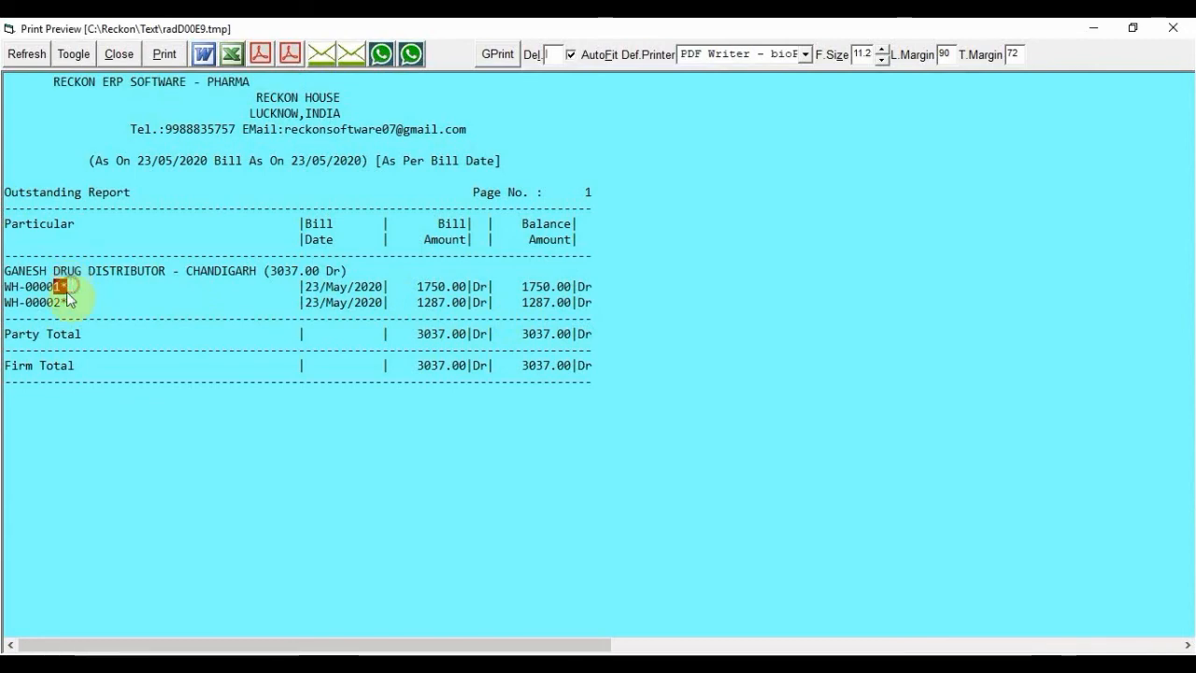
{"action": "left_click", "coordinate": [881, 50]}
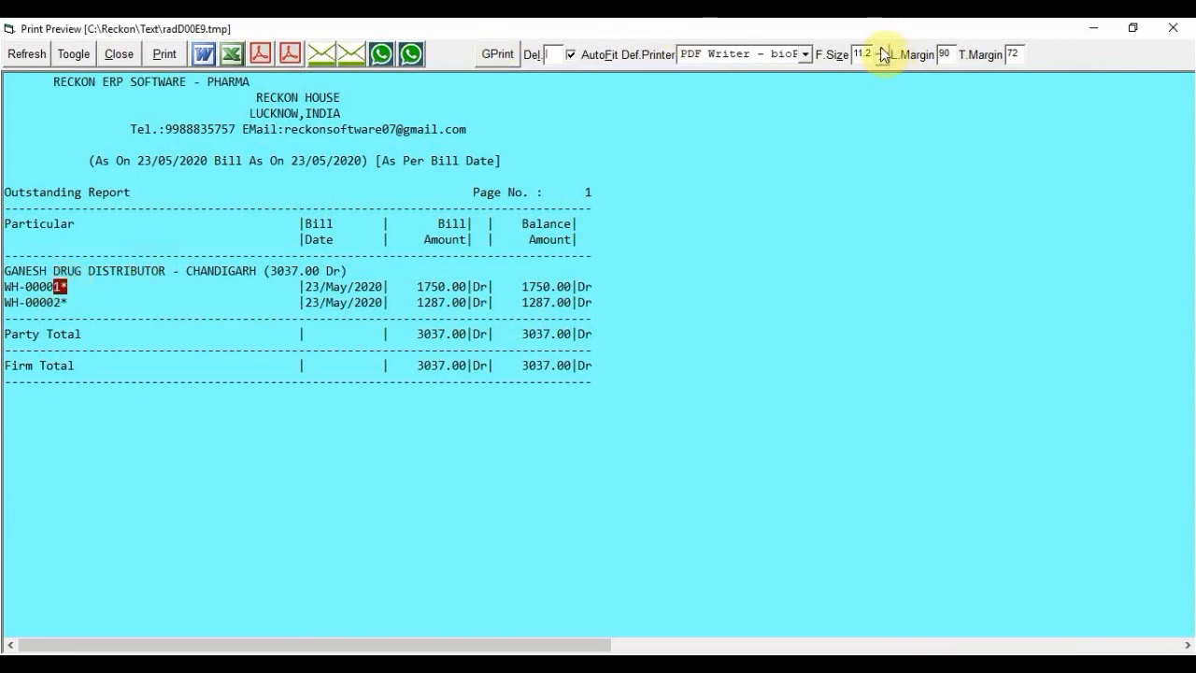
{"action": "left_click", "coordinate": [216, 364]}
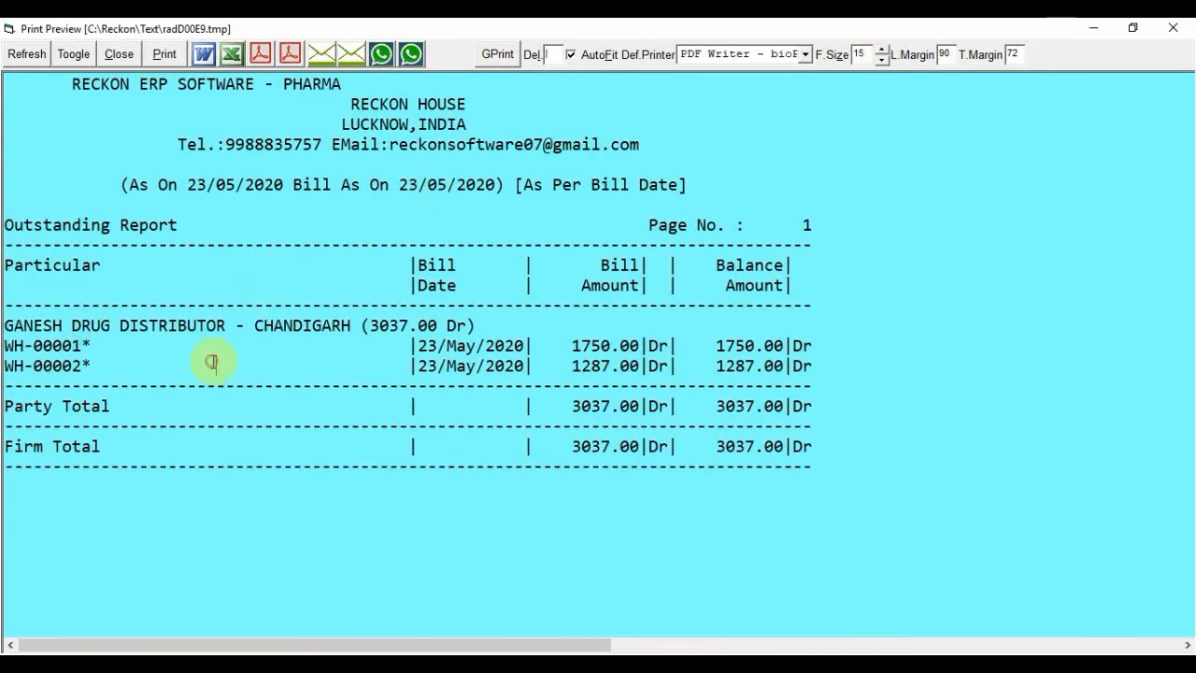
{"action": "left_click", "coordinate": [1091, 27]}
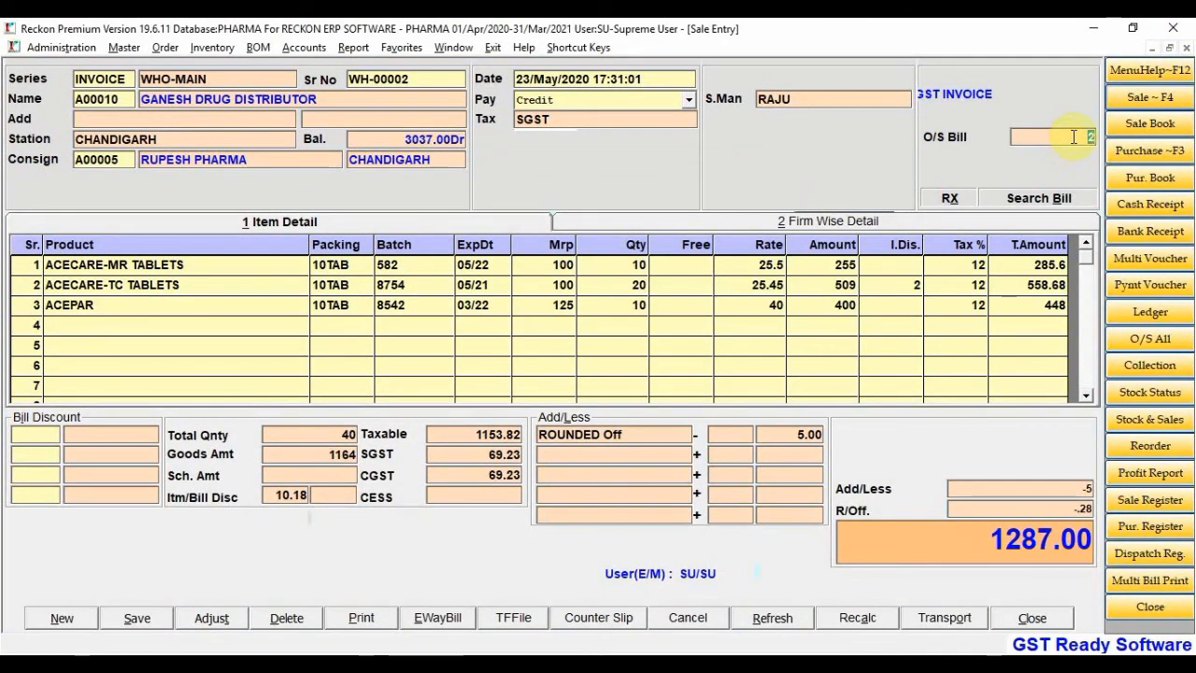
{"action": "left_click", "coordinate": [1074, 136]}
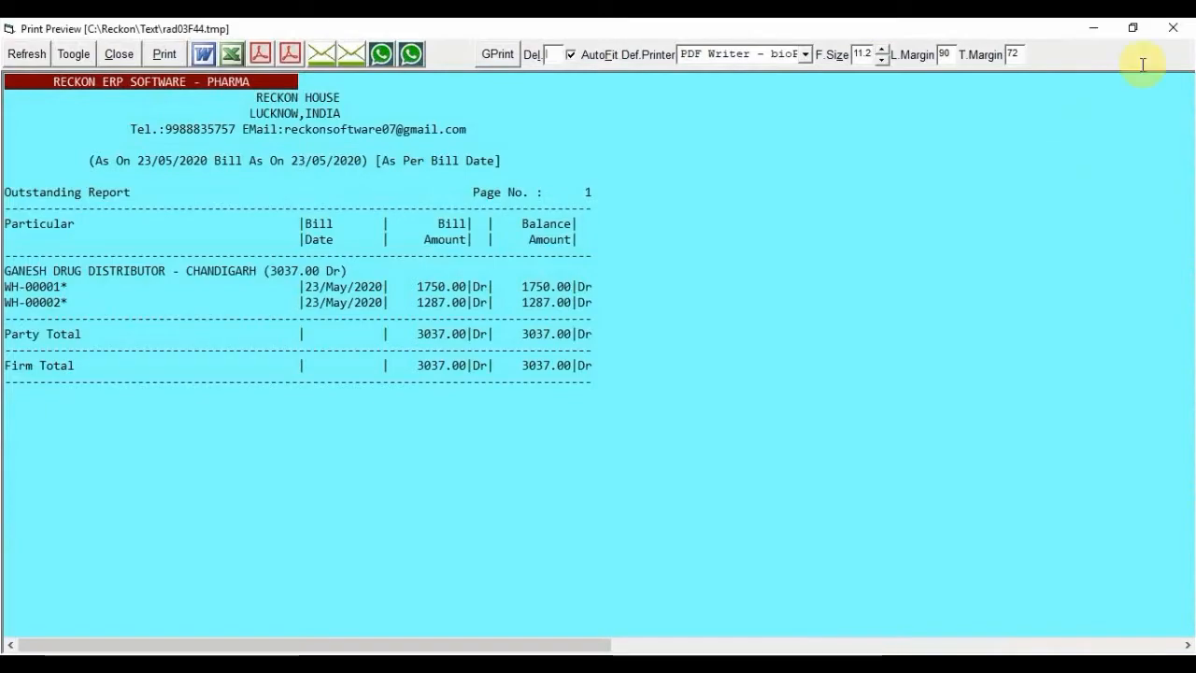
{"action": "left_click", "coordinate": [1185, 26]}
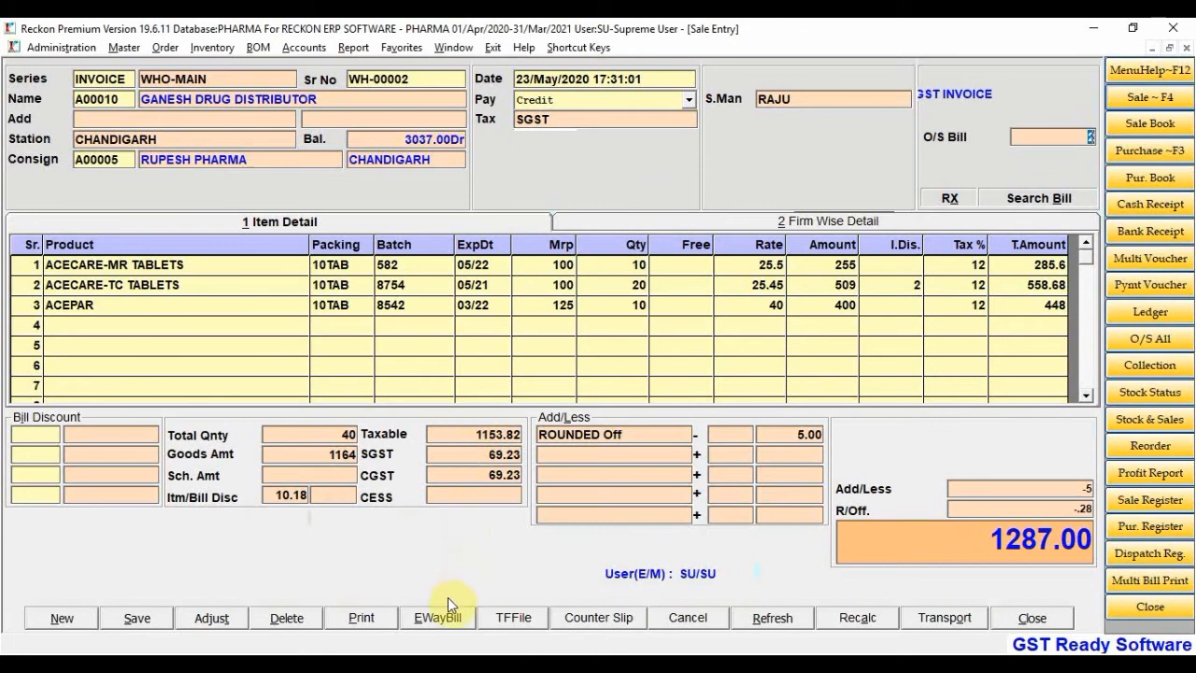
Record a Regular e-way bill for WH-00002 by Road via AKASH TRANSPORT, vehicle ADSFASDFA
{"action": "left_click", "coordinate": [445, 621]}
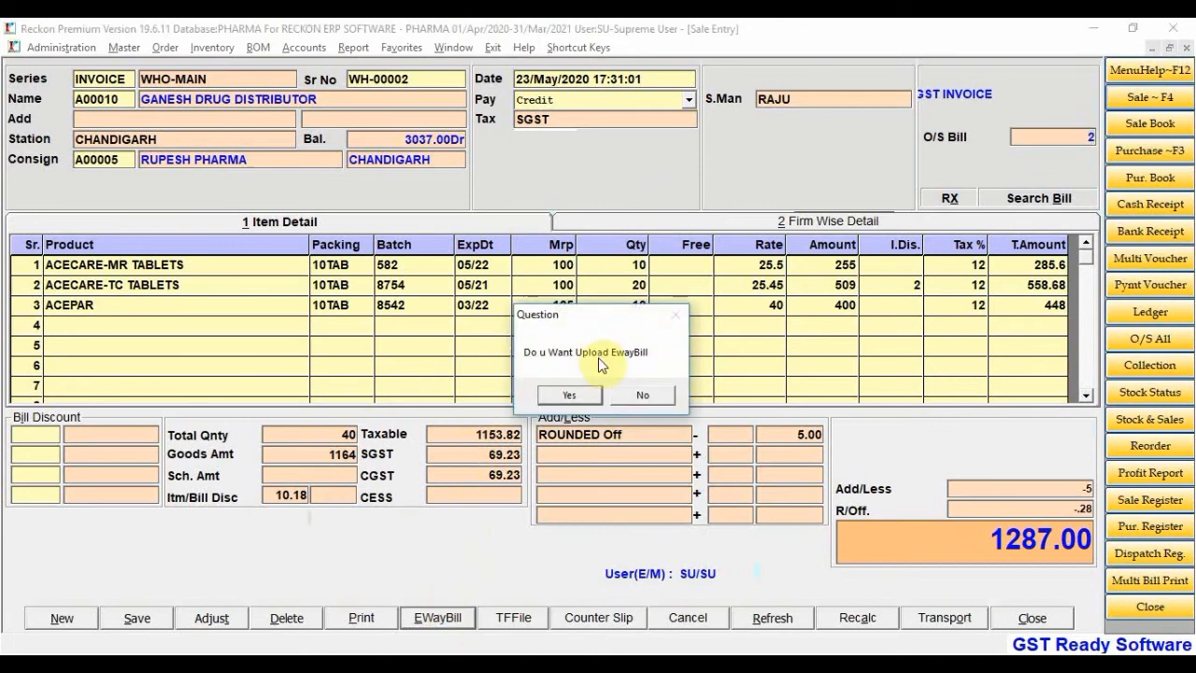
{"action": "left_click", "coordinate": [582, 393]}
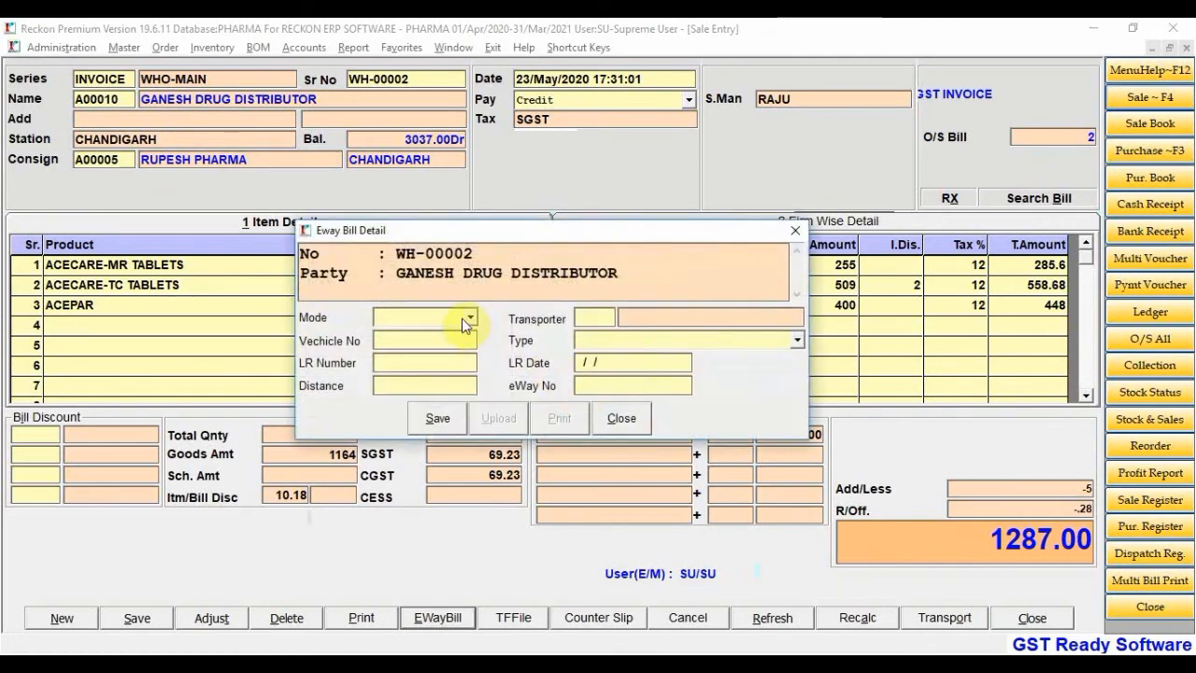
{"action": "left_click", "coordinate": [474, 314]}
{"action": "left_click", "coordinate": [453, 334]}
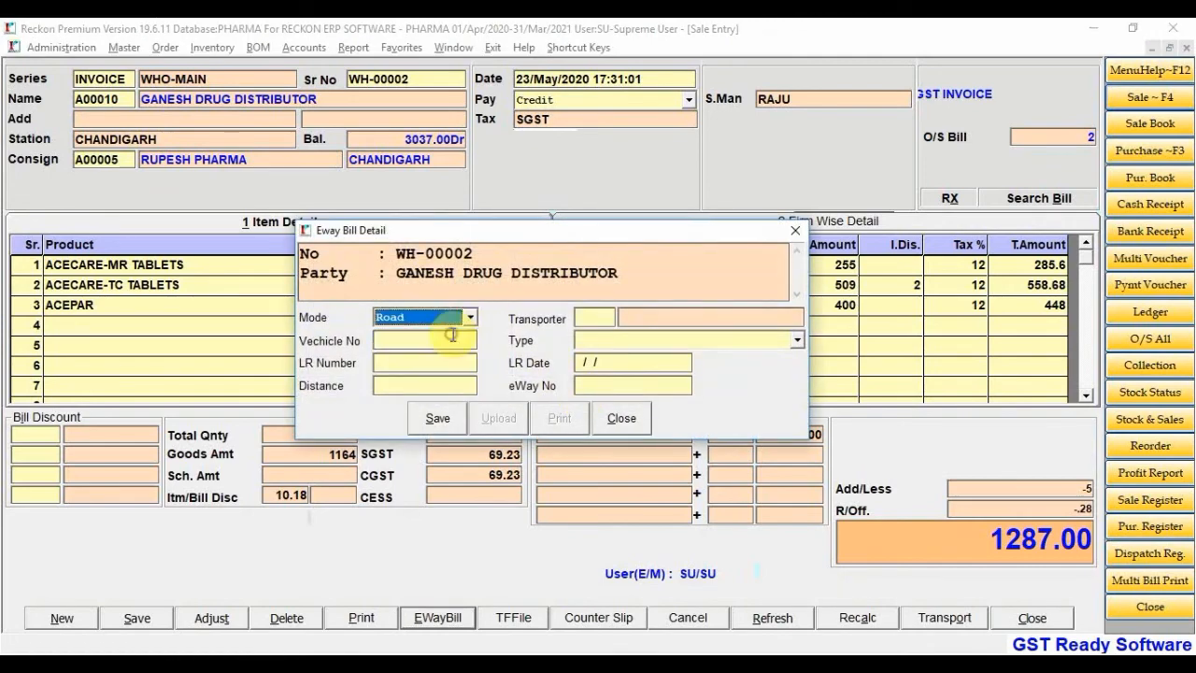
{"action": "left_click", "coordinate": [604, 319]}
{"action": "double_click", "coordinate": [604, 326]}
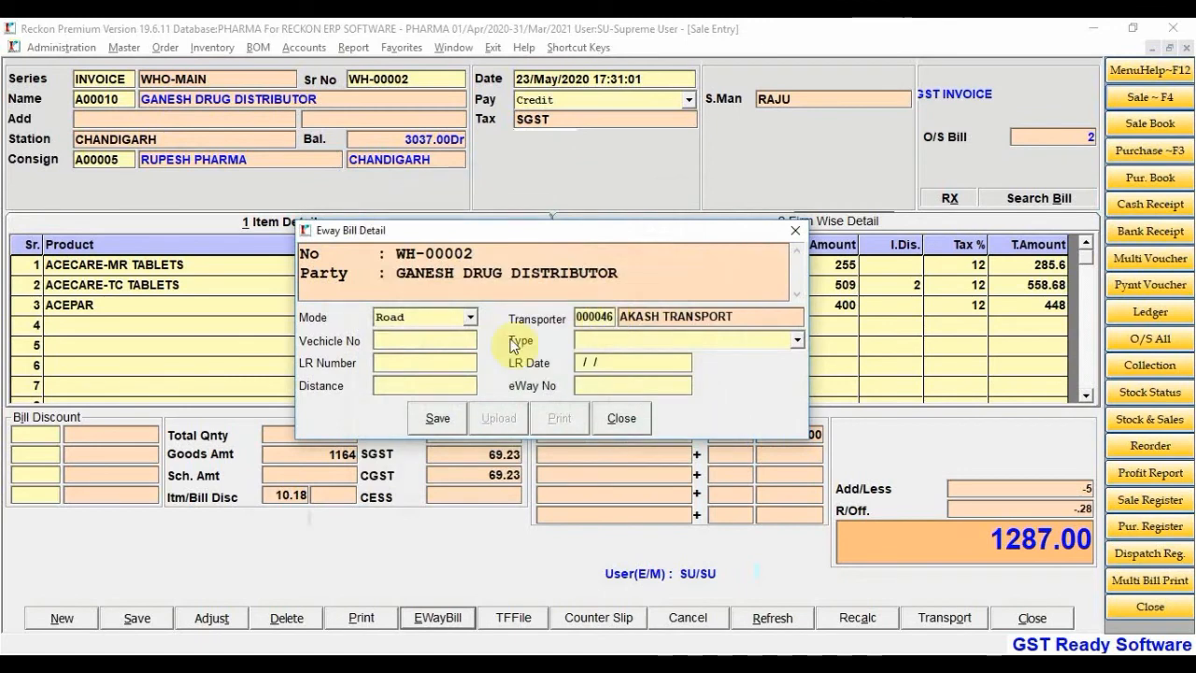
{"action": "type", "text": "ADSFASDFA"}
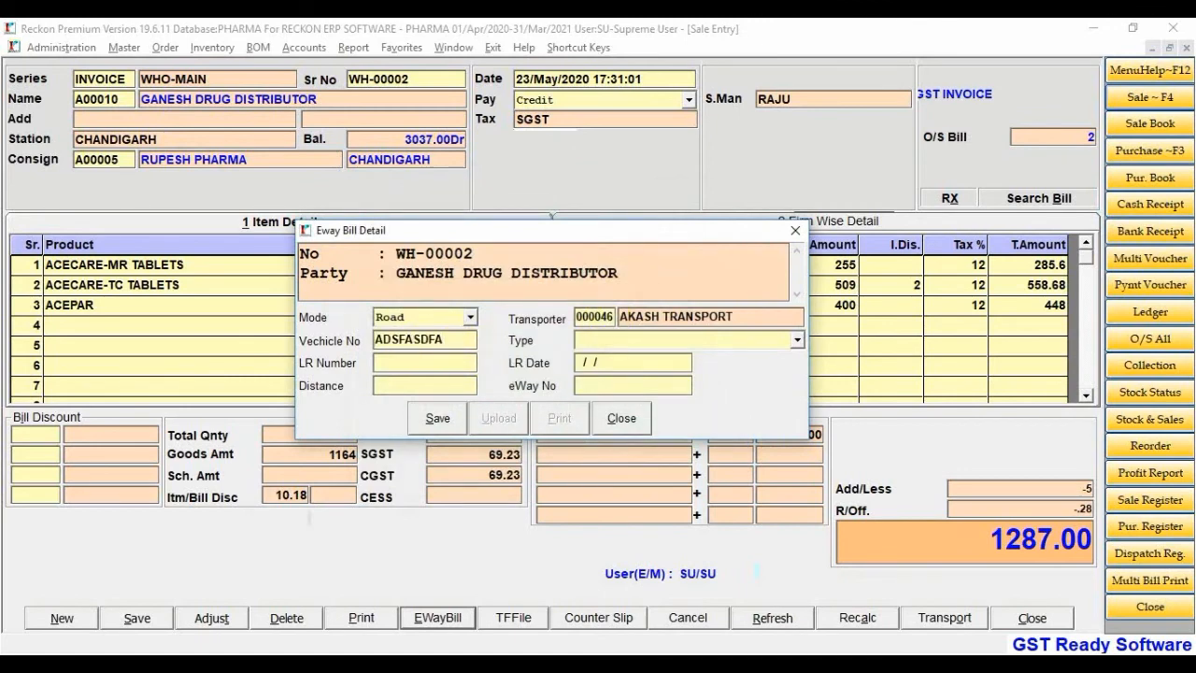
{"action": "left_click", "coordinate": [624, 336]}
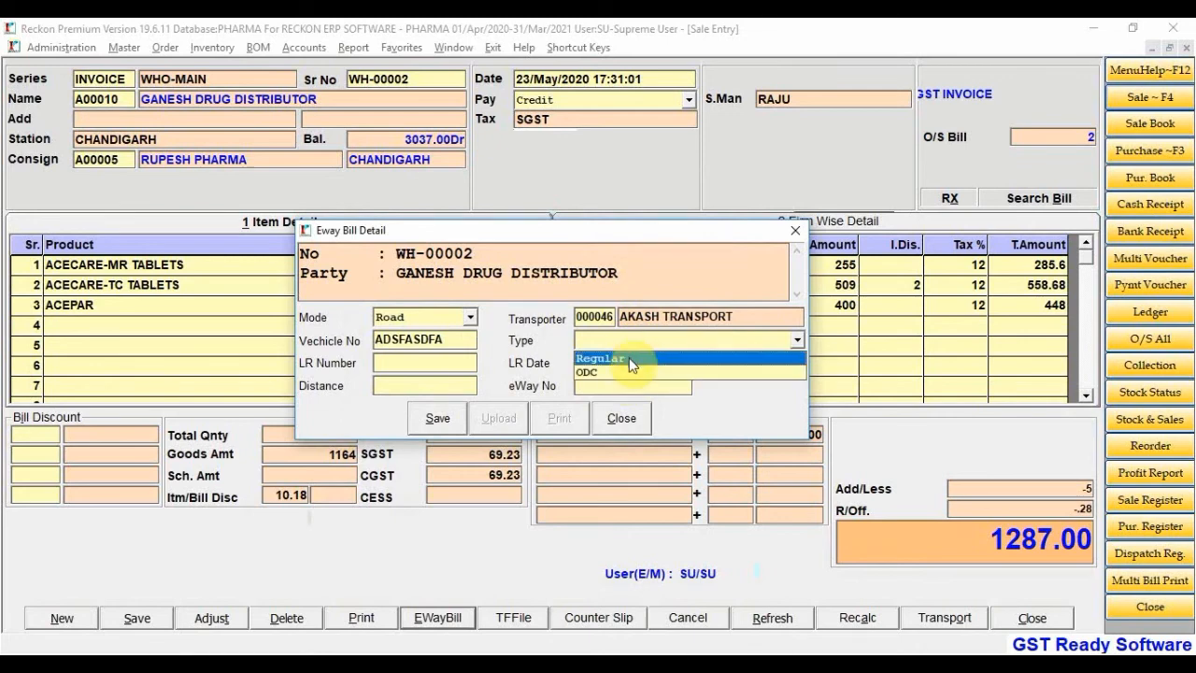
{"action": "left_click", "coordinate": [631, 360]}
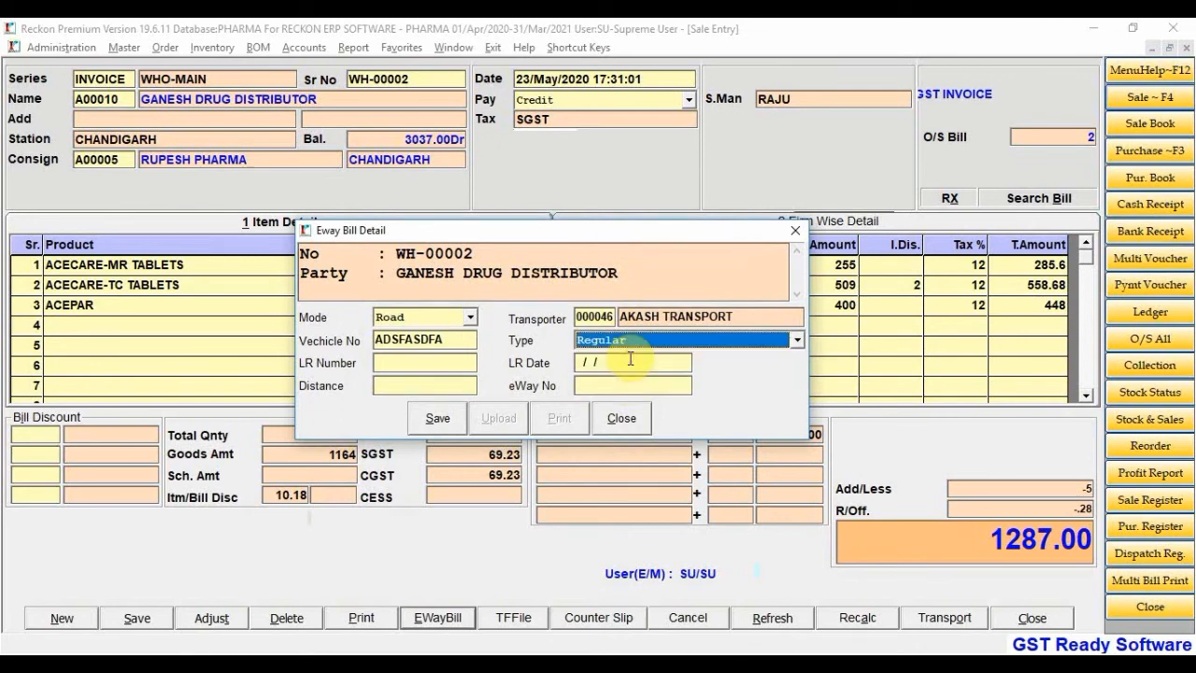
{"action": "left_click", "coordinate": [437, 388]}
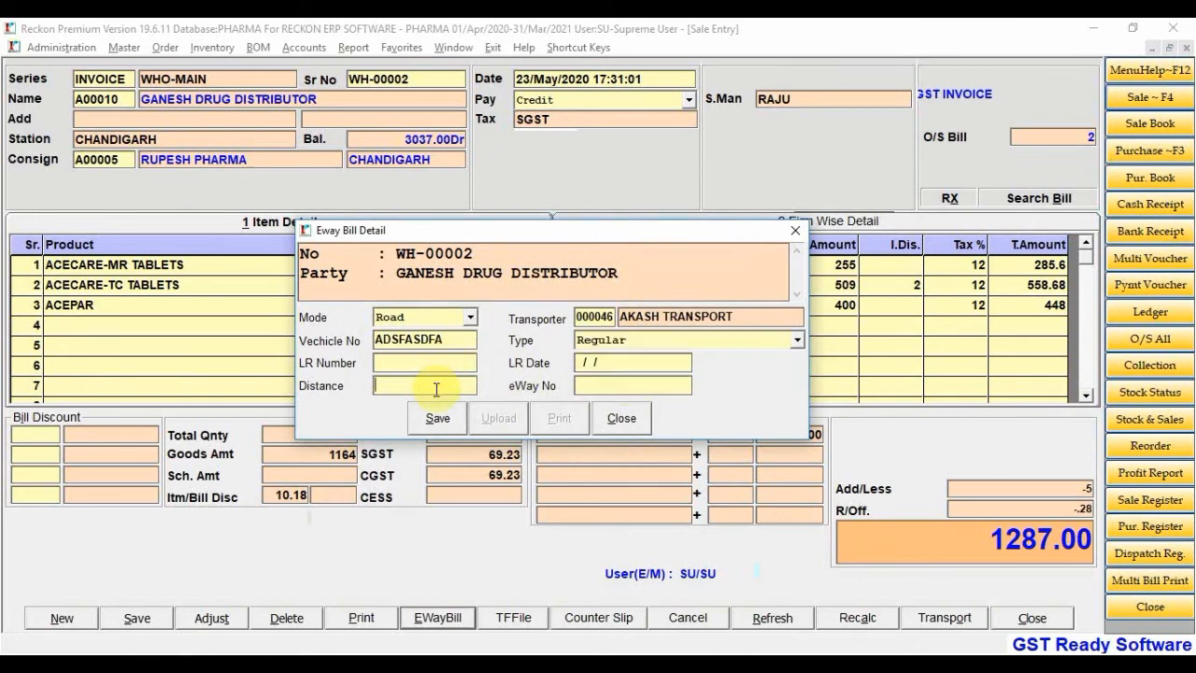
{"action": "left_click", "coordinate": [437, 420]}
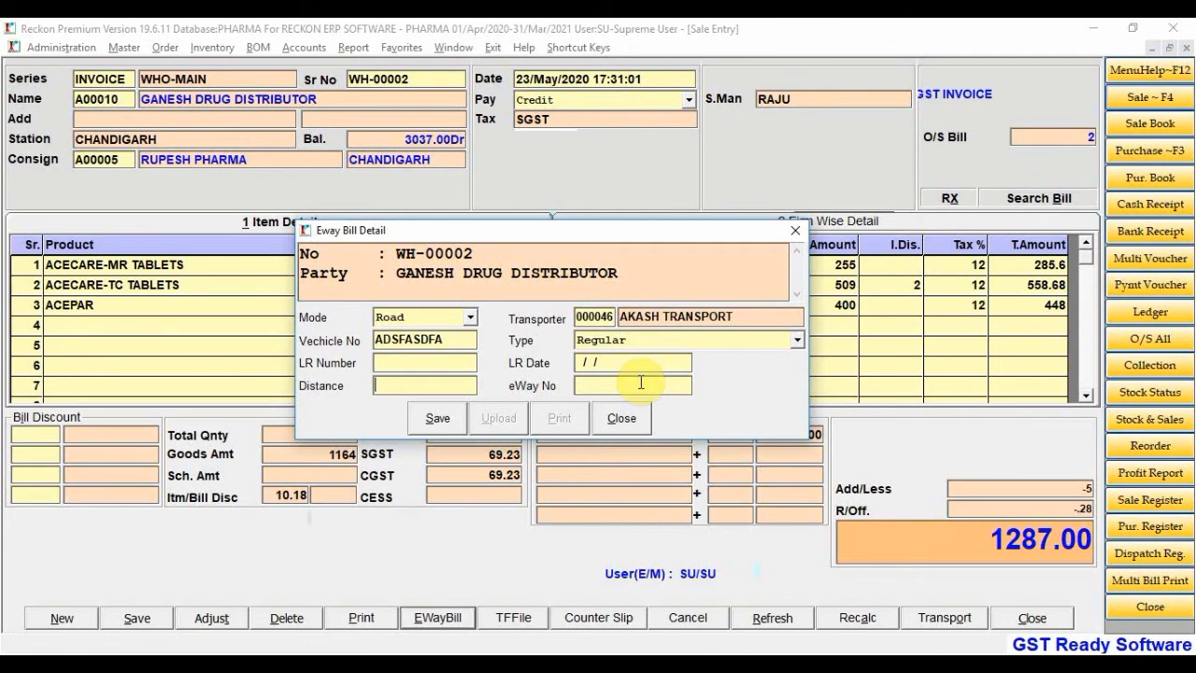
{"action": "left_click", "coordinate": [621, 420]}
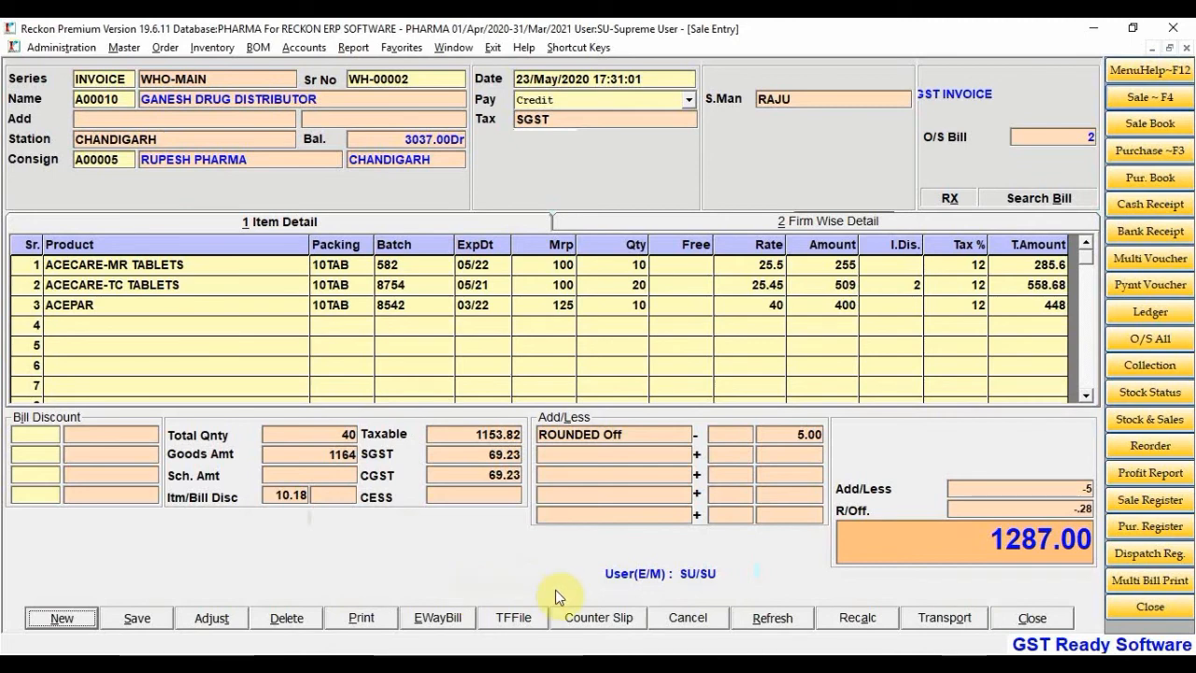
Open the WH-00002 CSV file from C:\Reckon\Text in Excel
{"action": "left_click", "coordinate": [599, 620]}
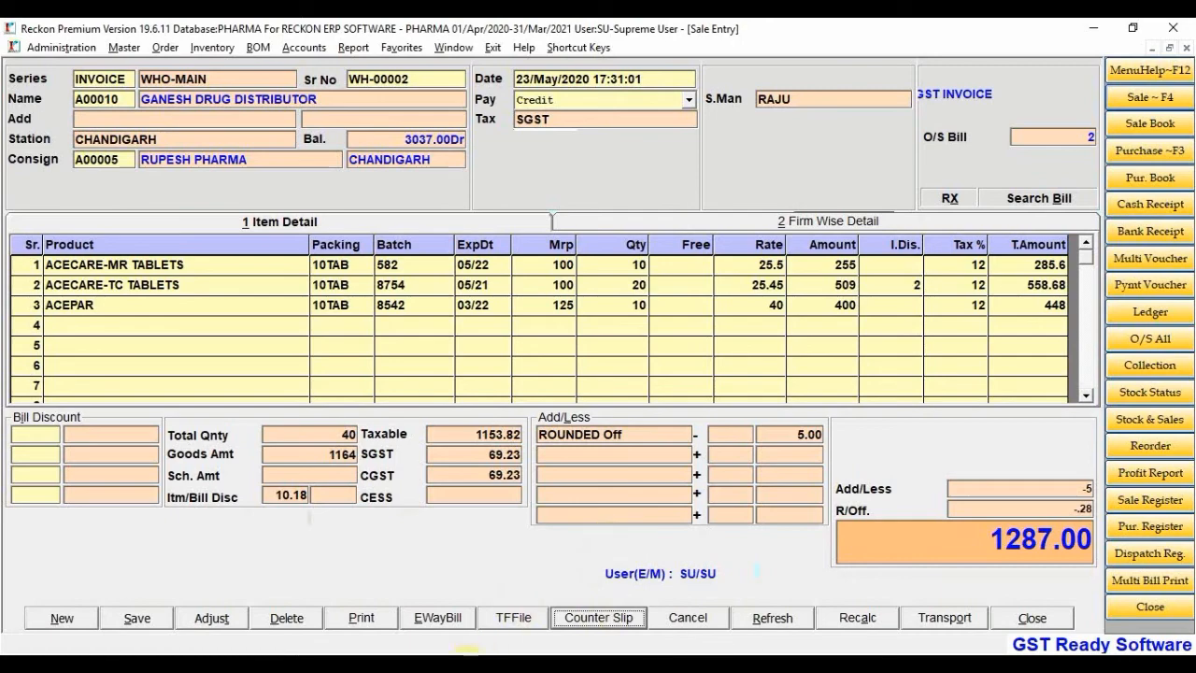
{"action": "left_click", "coordinate": [461, 667]}
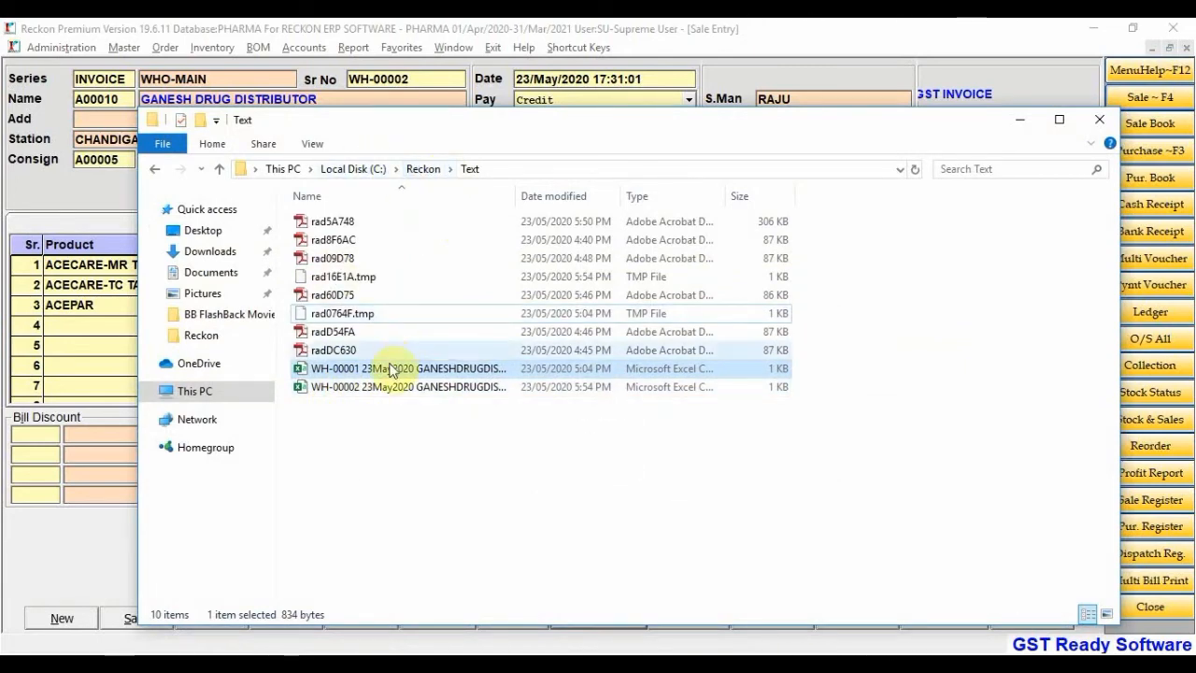
{"action": "left_click", "coordinate": [381, 391]}
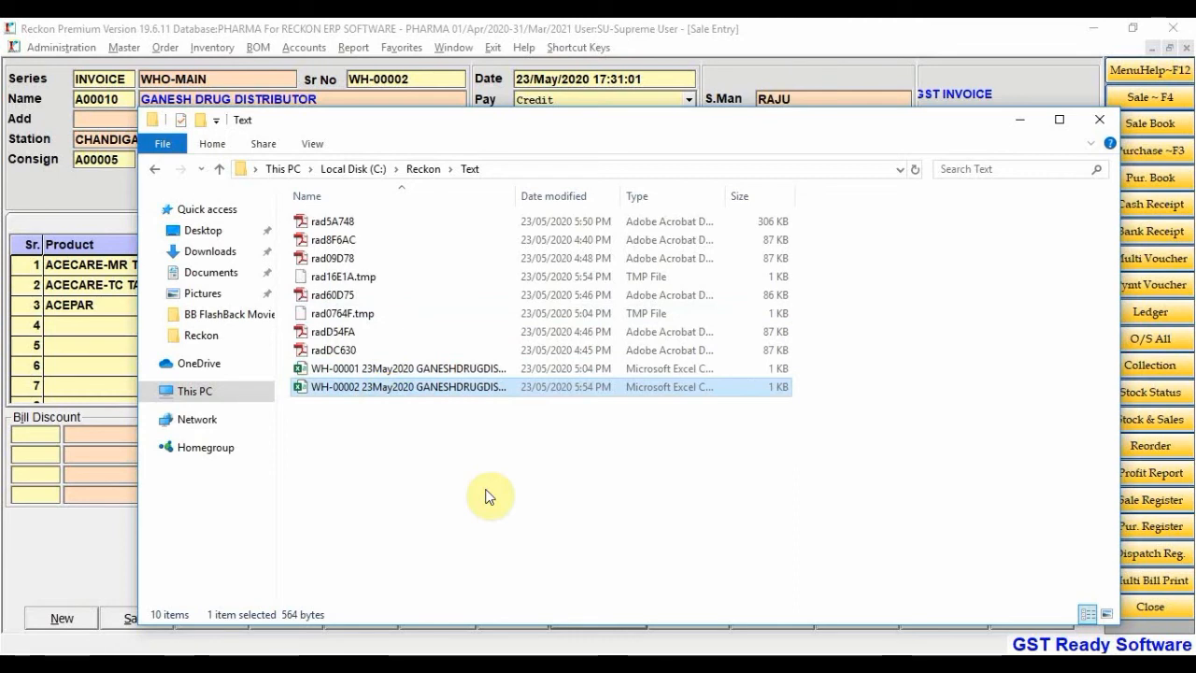
{"action": "double_click", "coordinate": [447, 391]}
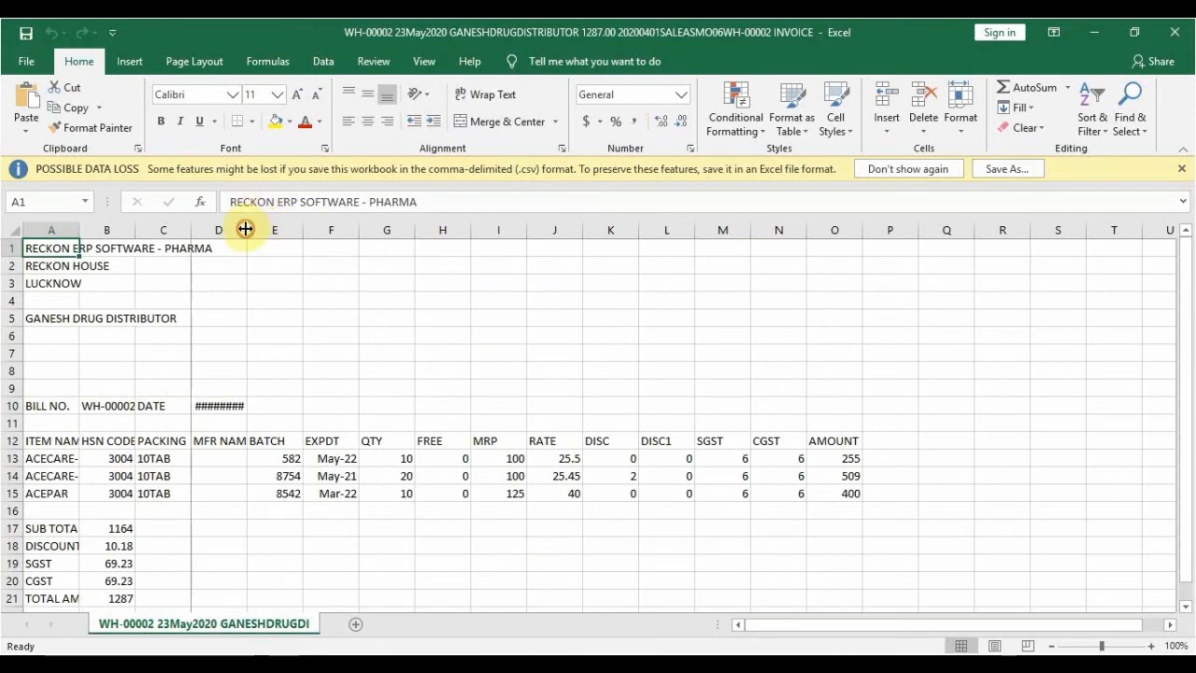
Widen column D for the 23/05/2020 date and column A for full item names
{"action": "left_click_drag", "start_coordinate": [245, 229], "coordinate": [271, 230]}
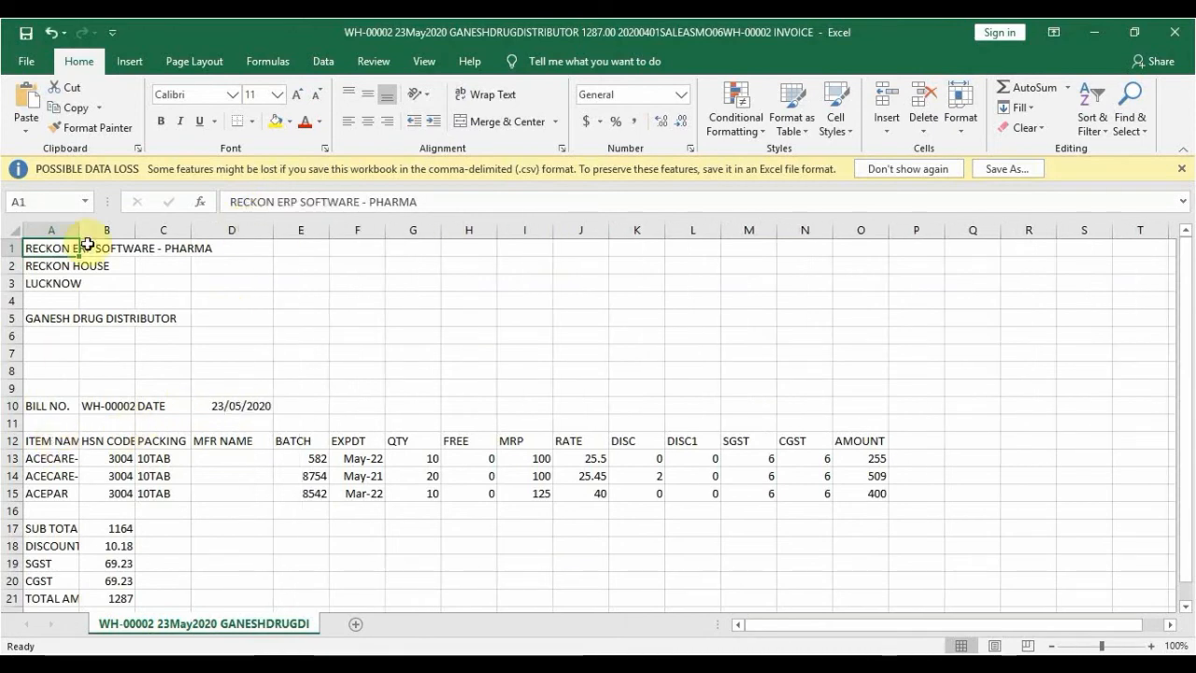
{"action": "left_click_drag", "start_coordinate": [79, 229], "coordinate": [199, 245]}
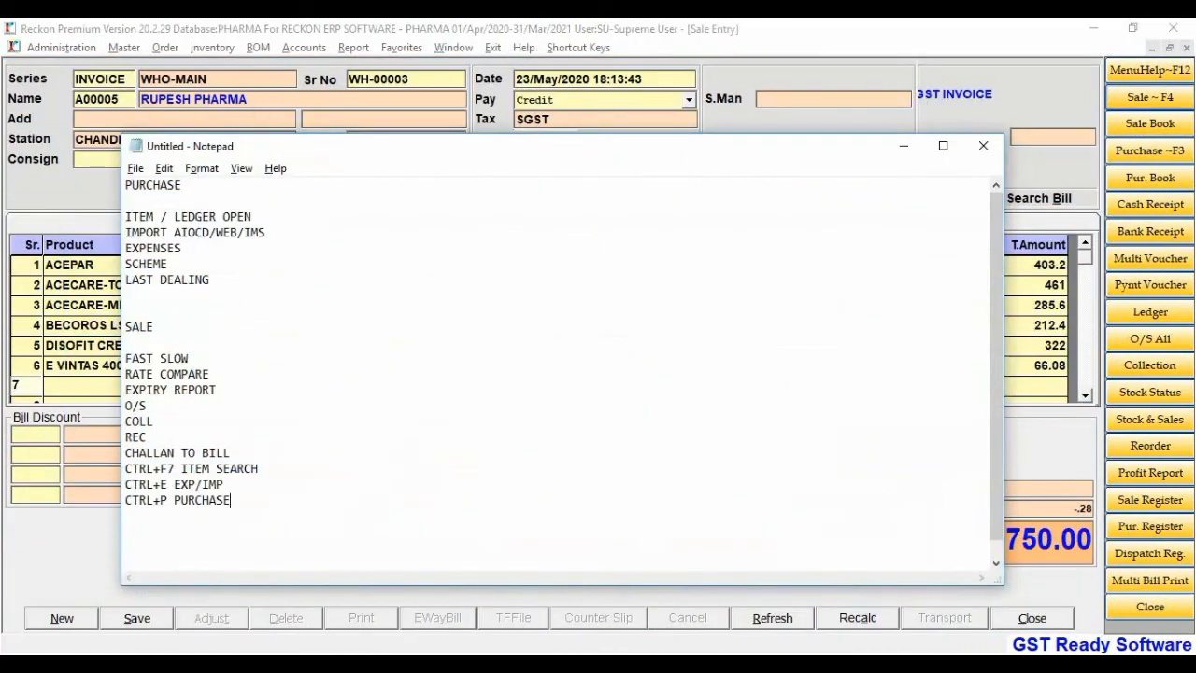
Discard the unsaved entry and begin invoice WH-00003 for RUPESH PHARMA with Credit pay and SGST
{"action": "key", "text": "alt+Tab"}
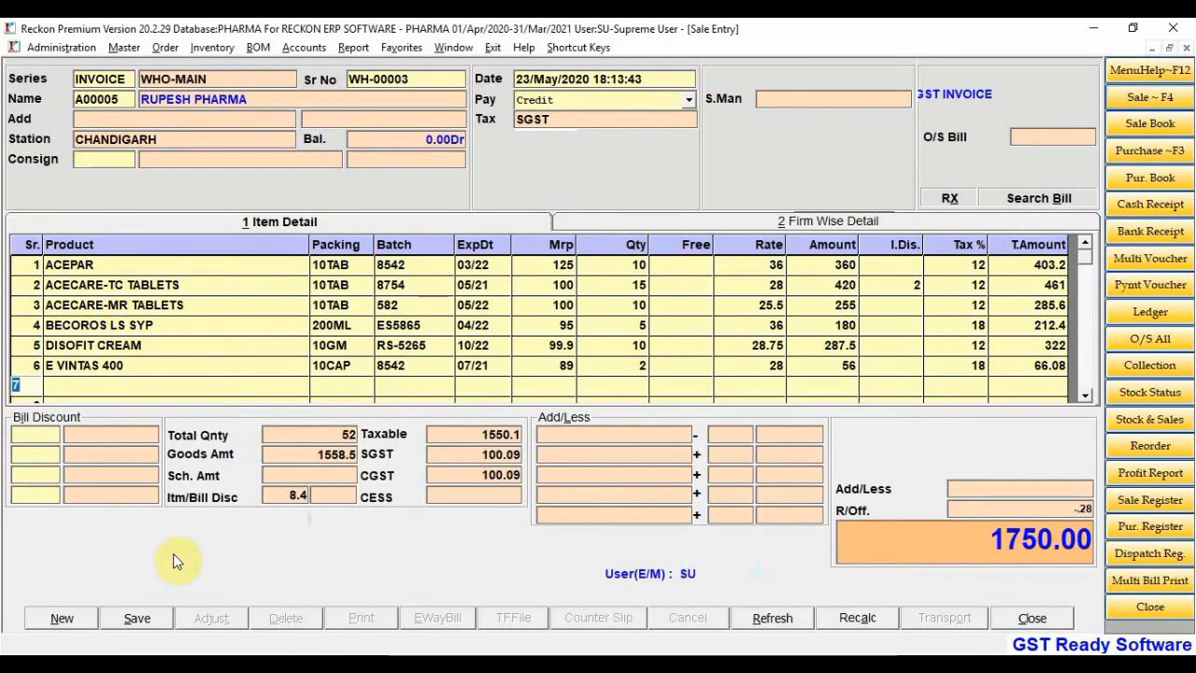
{"action": "left_click", "coordinate": [64, 618]}
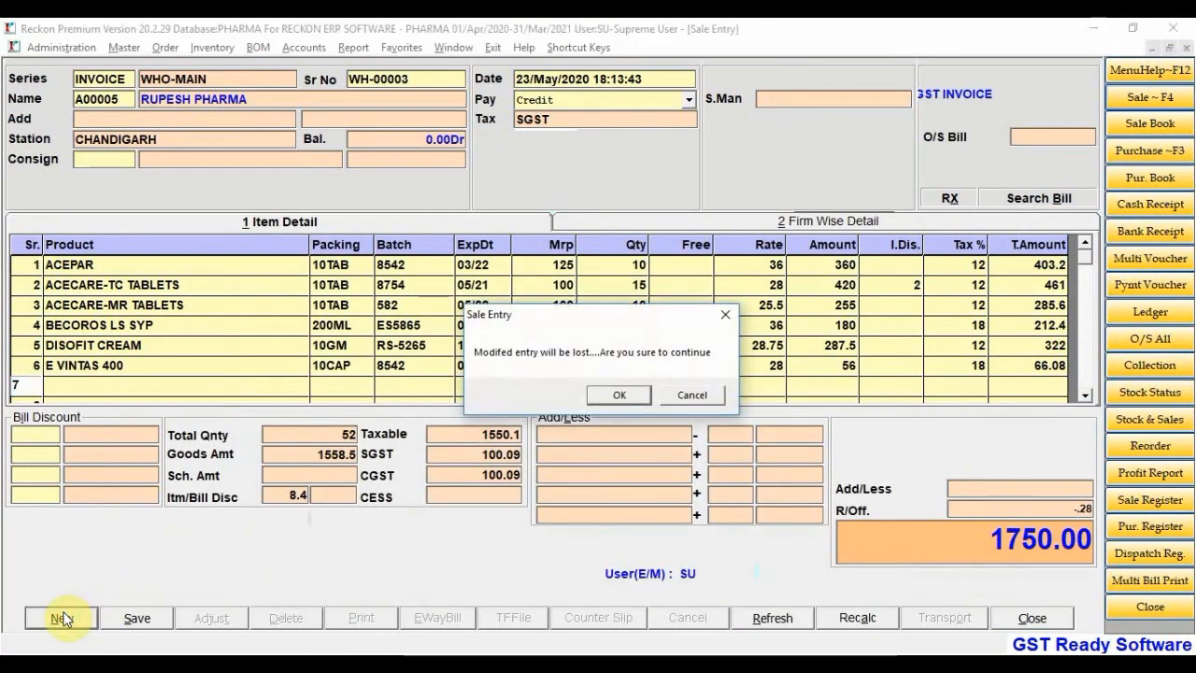
{"action": "key", "text": "Return"}
{"action": "key", "text": "Return"}
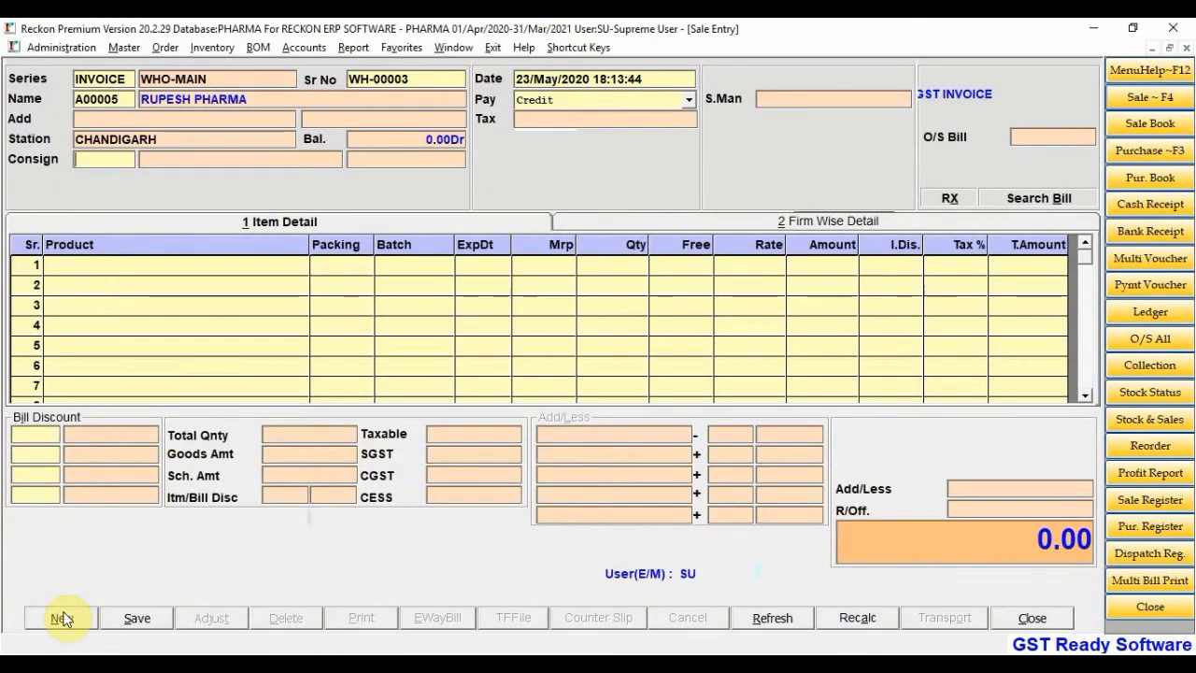
{"action": "key", "text": "Return"}
{"action": "key", "text": "Return"}
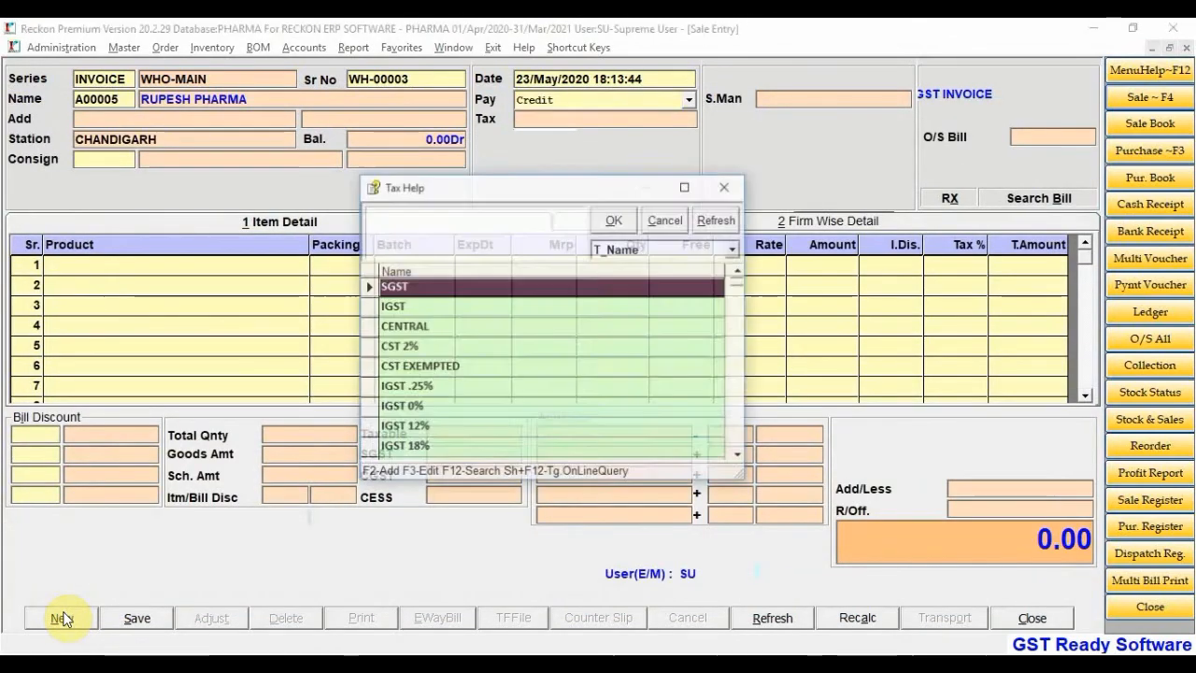
{"action": "key", "text": "Return"}
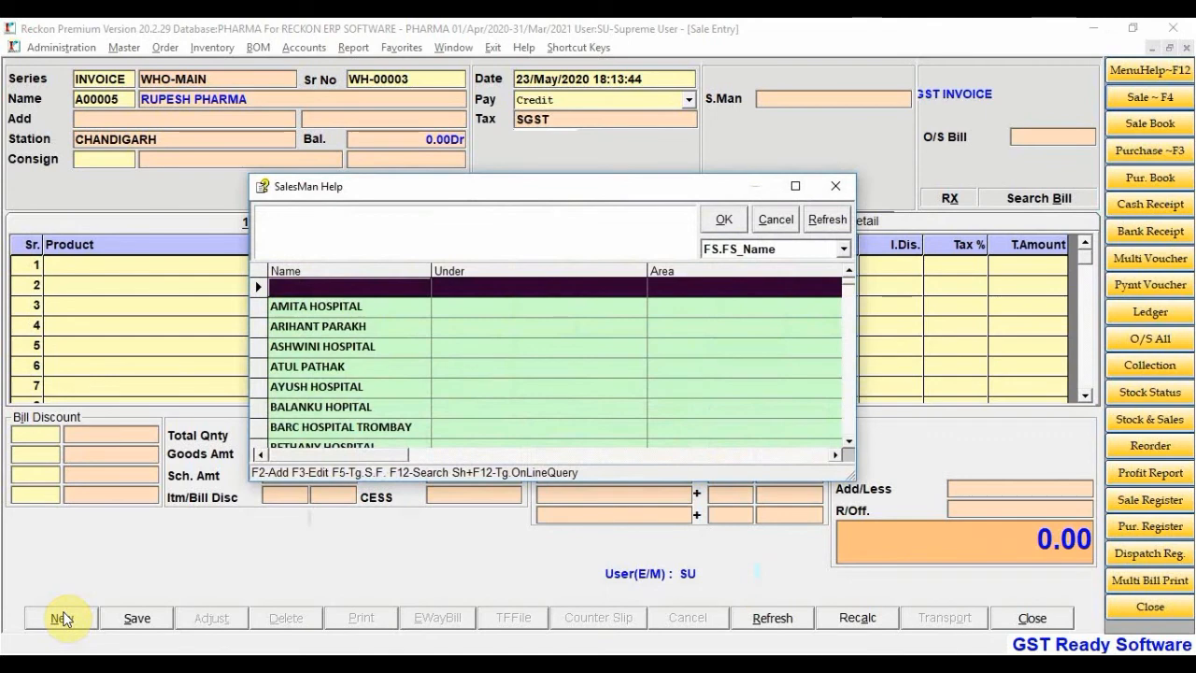
{"action": "key", "text": "Return"}
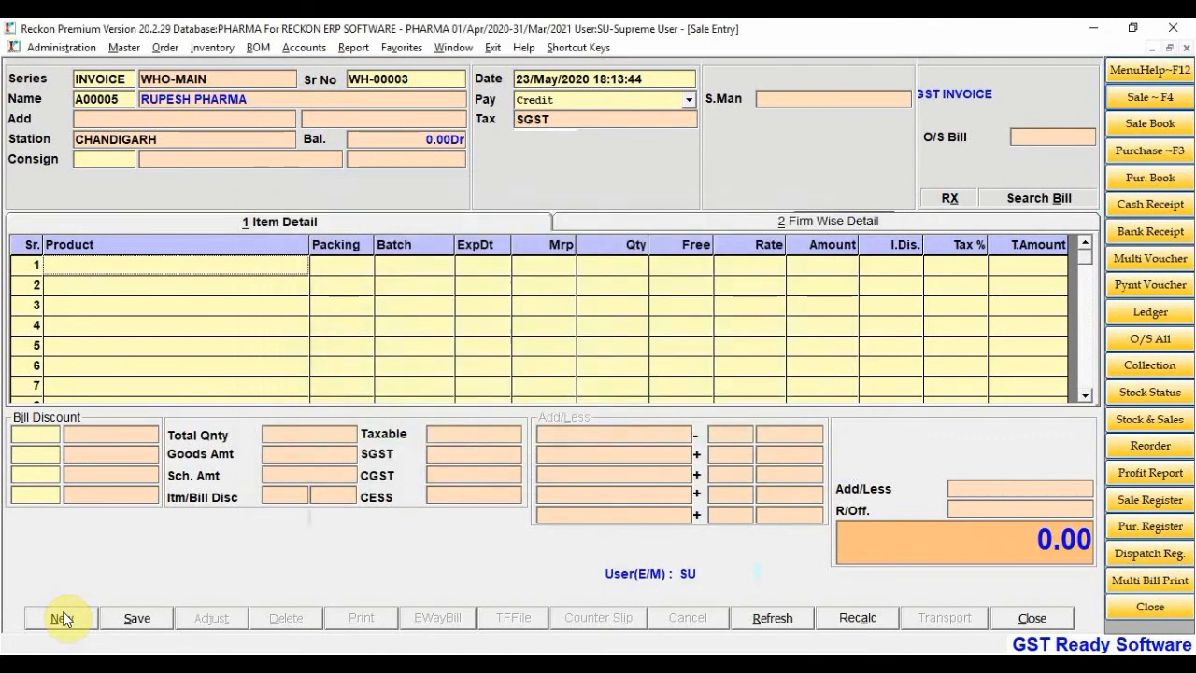
{"action": "left_click", "coordinate": [31, 283]}
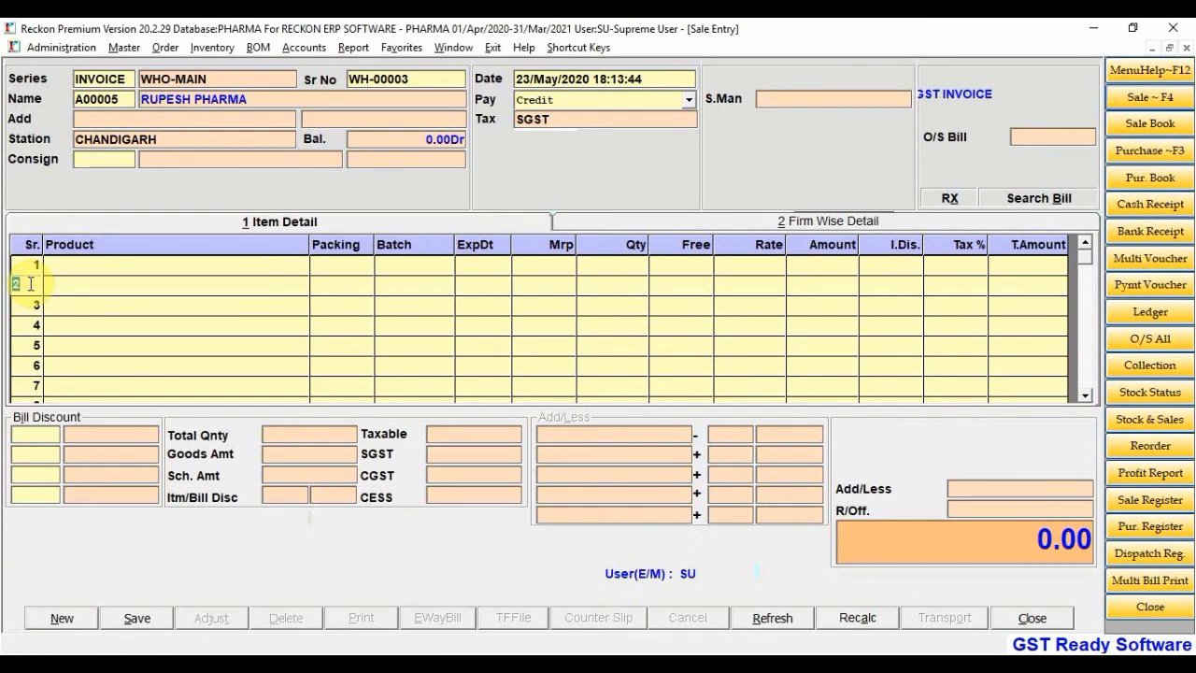
{"action": "key", "text": "alt+Tab"}
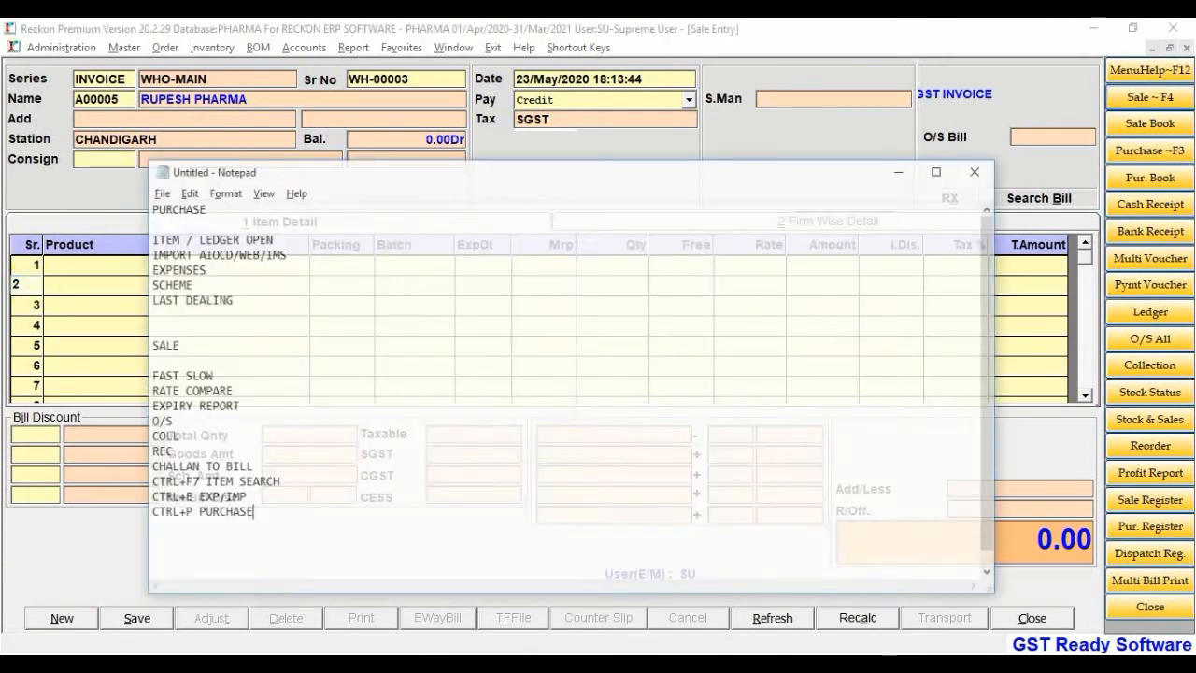
Pull the four items from purchase P-00000002 into invoice WH-00003, totalling 30187.00
{"action": "key", "text": "ctrl+p"}
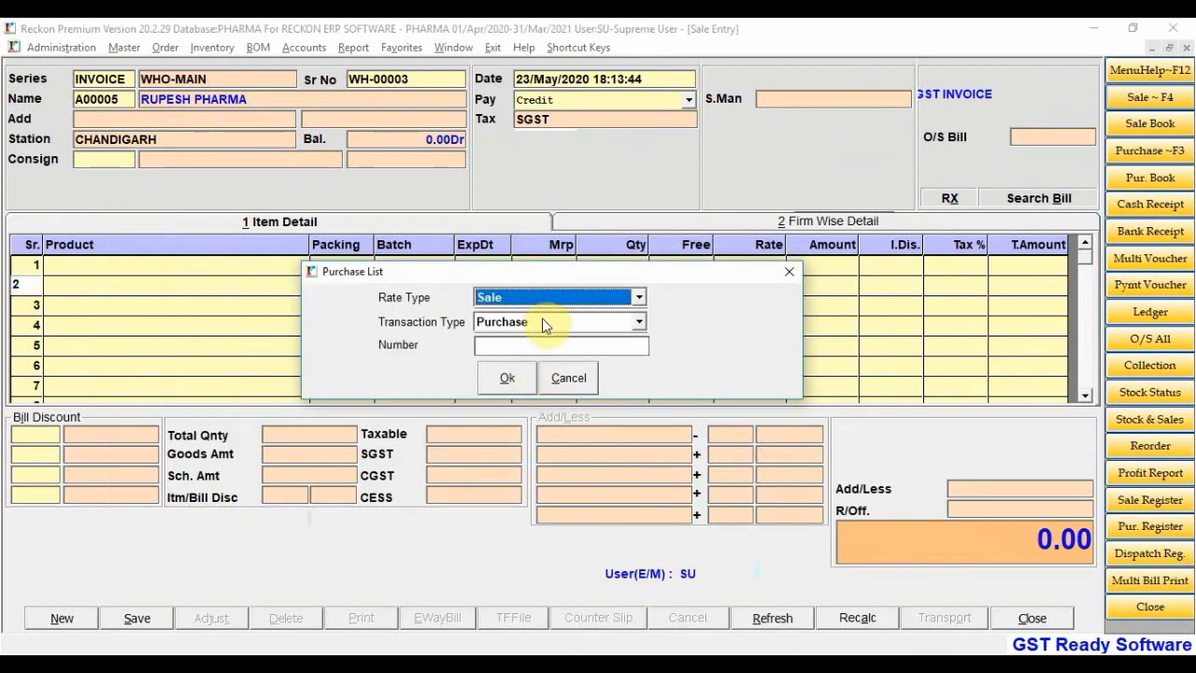
{"action": "left_click", "coordinate": [538, 343]}
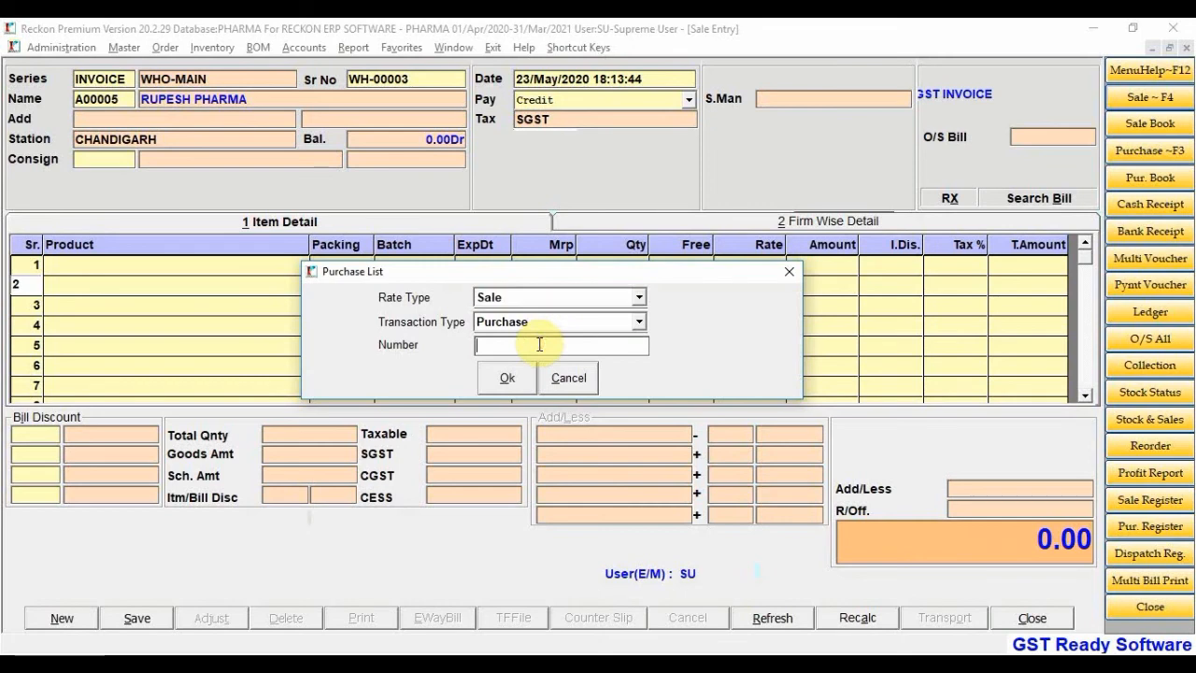
{"action": "key", "text": "Return"}
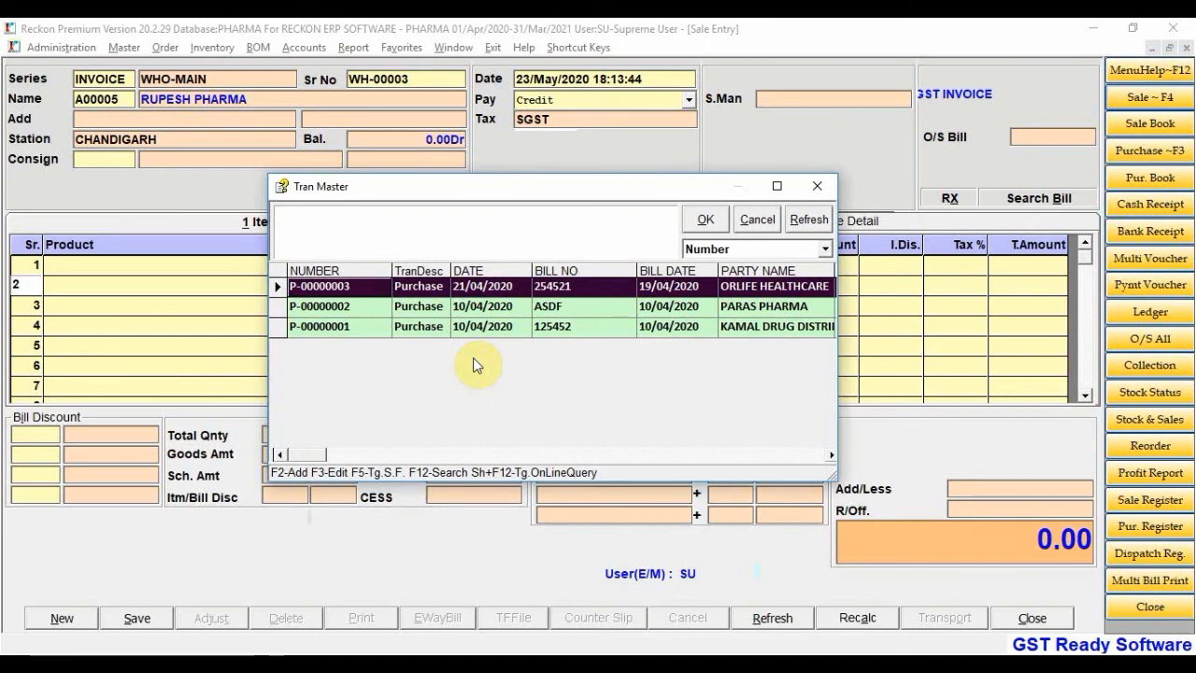
{"action": "key", "text": "Down"}
{"action": "key", "text": "Down"}
{"action": "key", "text": "Up"}
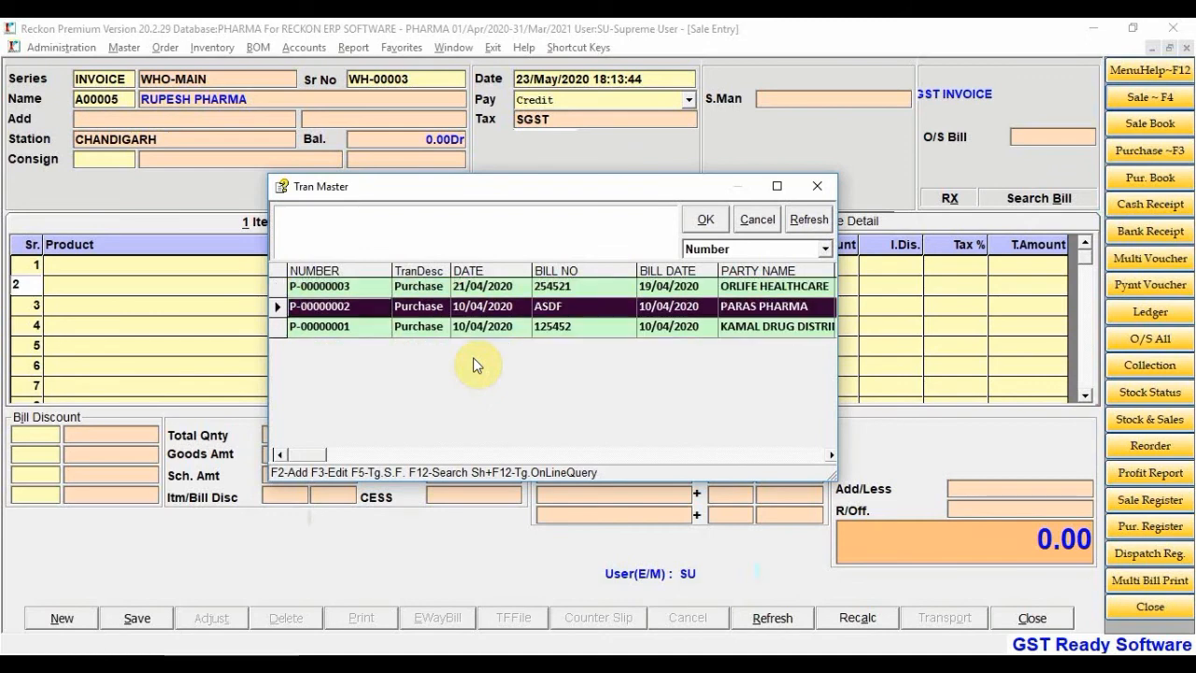
{"action": "key", "text": "Up"}
{"action": "key", "text": "Down"}
{"action": "key", "text": "Return"}
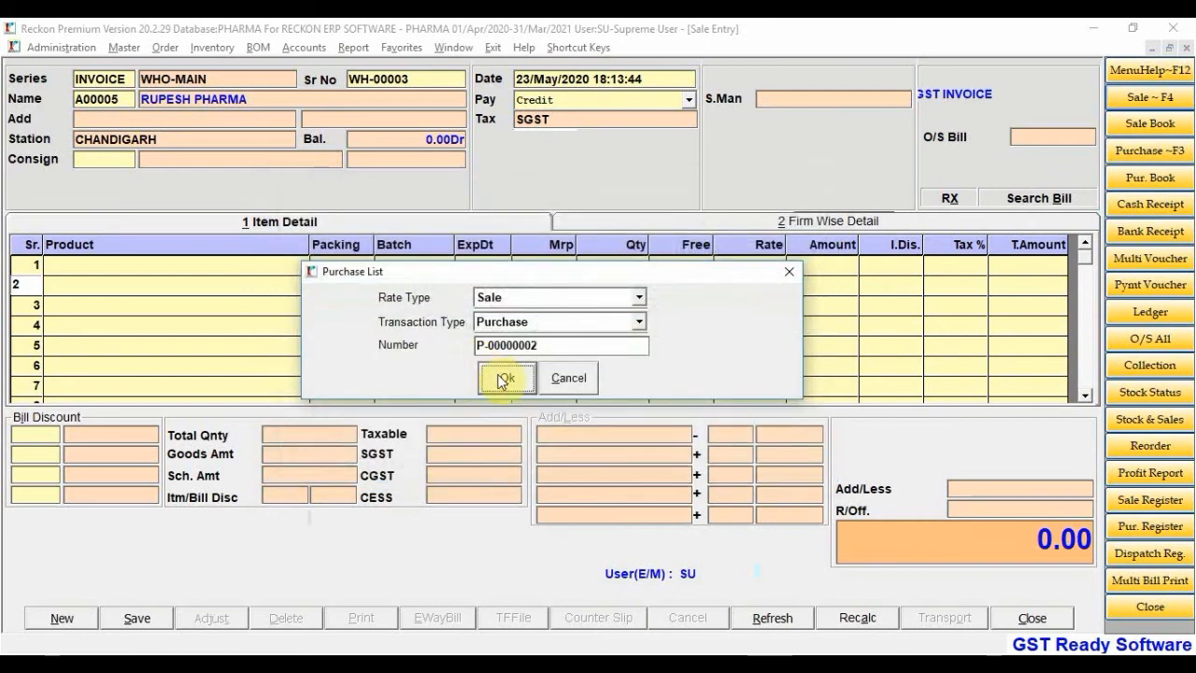
{"action": "left_click", "coordinate": [501, 377]}
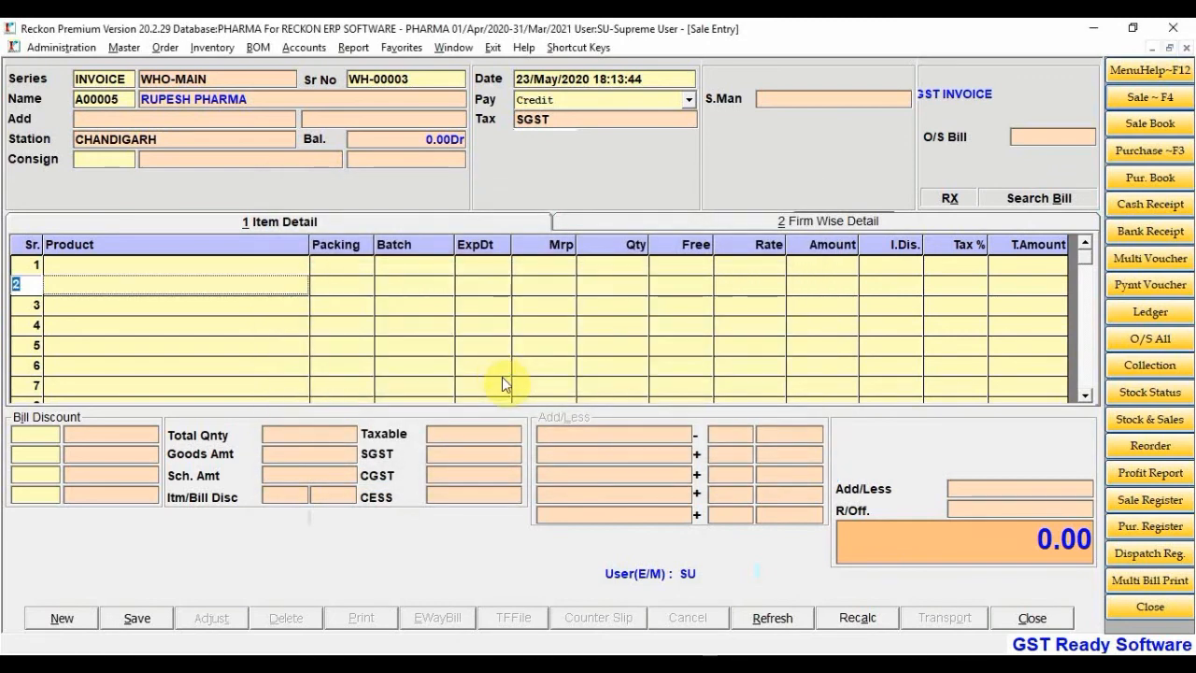
{"action": "key", "text": "Return"}
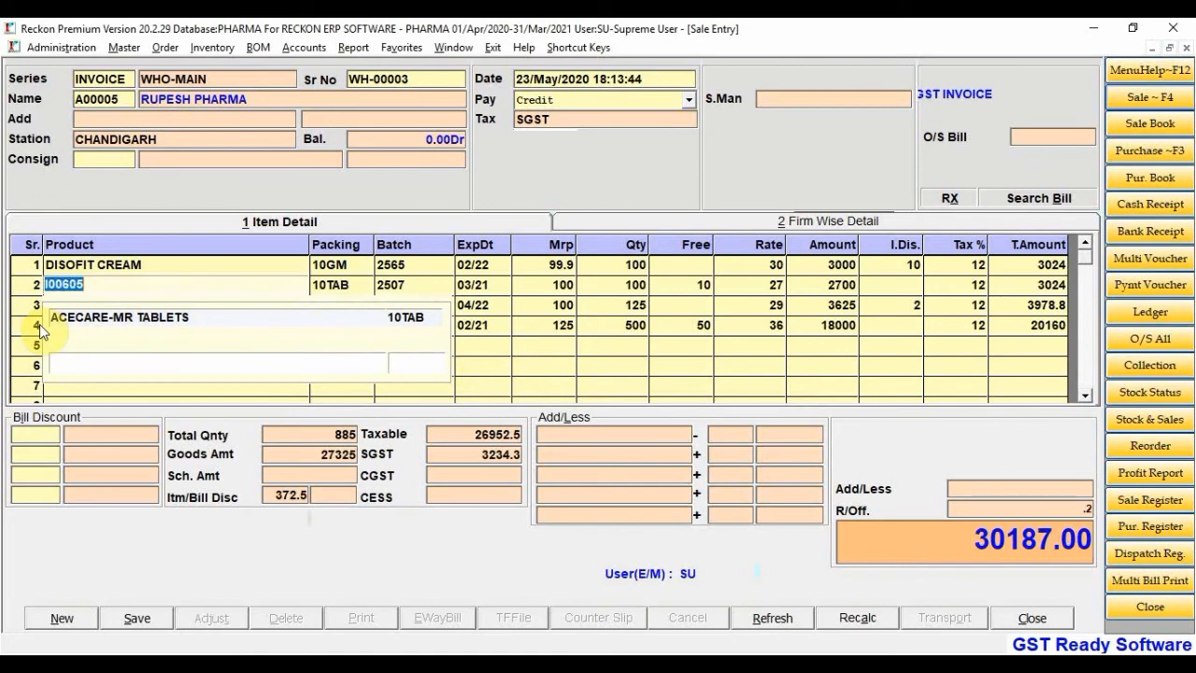
{"action": "key", "text": "Escape"}
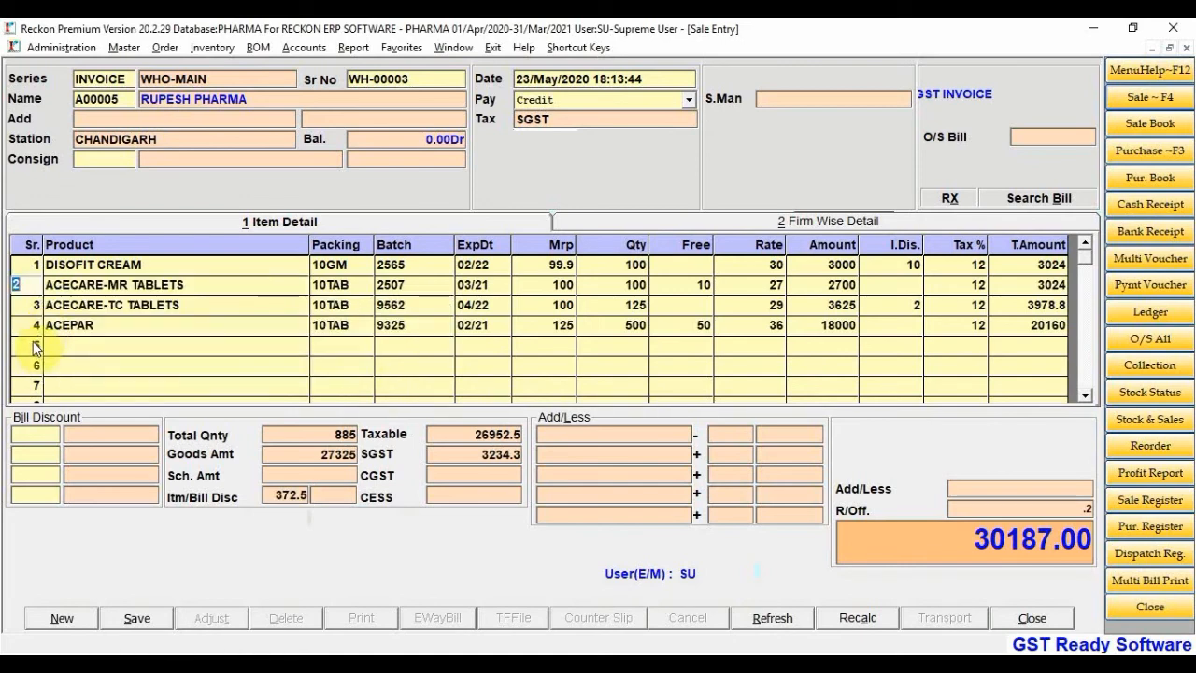
{"action": "left_click", "coordinate": [1164, 180]}
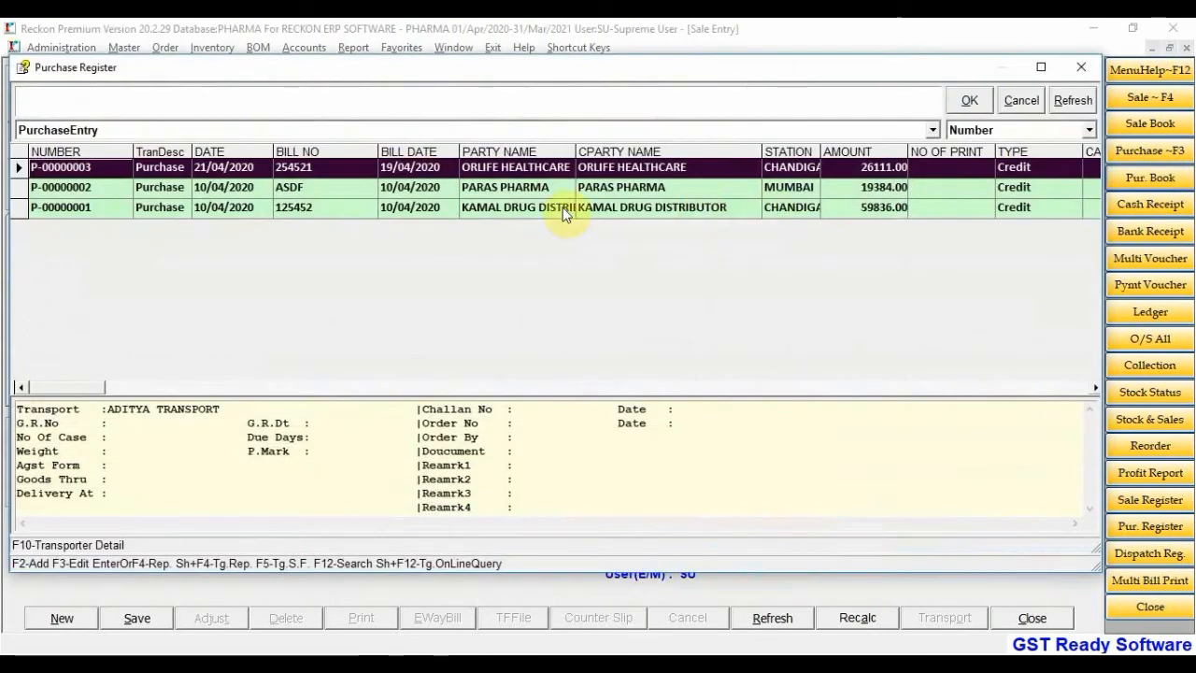
{"action": "left_click", "coordinate": [176, 191]}
{"action": "double_click", "coordinate": [165, 193]}
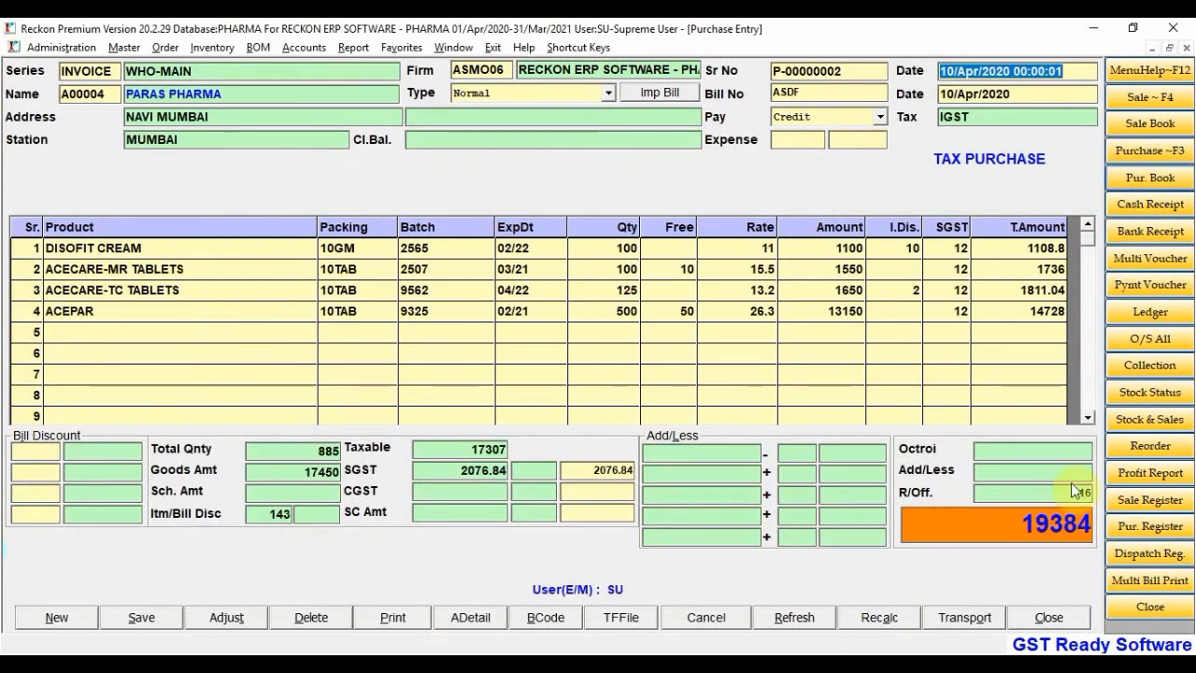
{"action": "left_click", "coordinate": [1184, 48]}
{"action": "left_click", "coordinate": [1022, 99]}
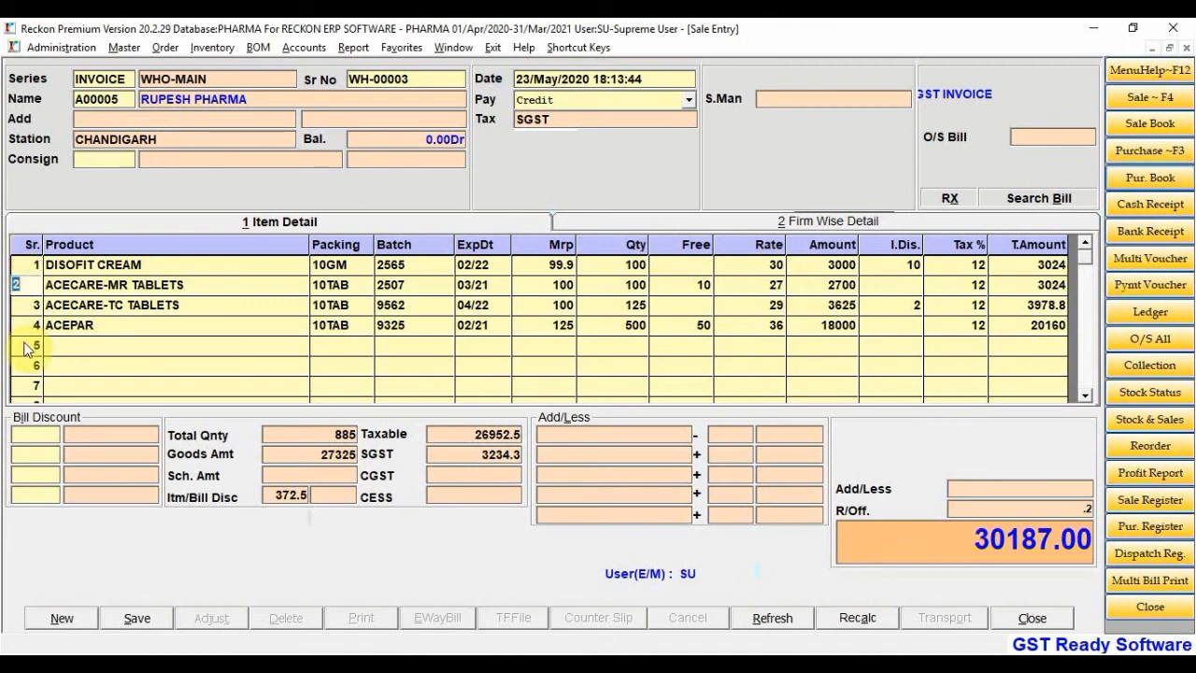
Close the Sale Entry form and confirm Yes at the close prompt
{"action": "left_click", "coordinate": [1032, 618]}
{"action": "left_click", "coordinate": [586, 377]}
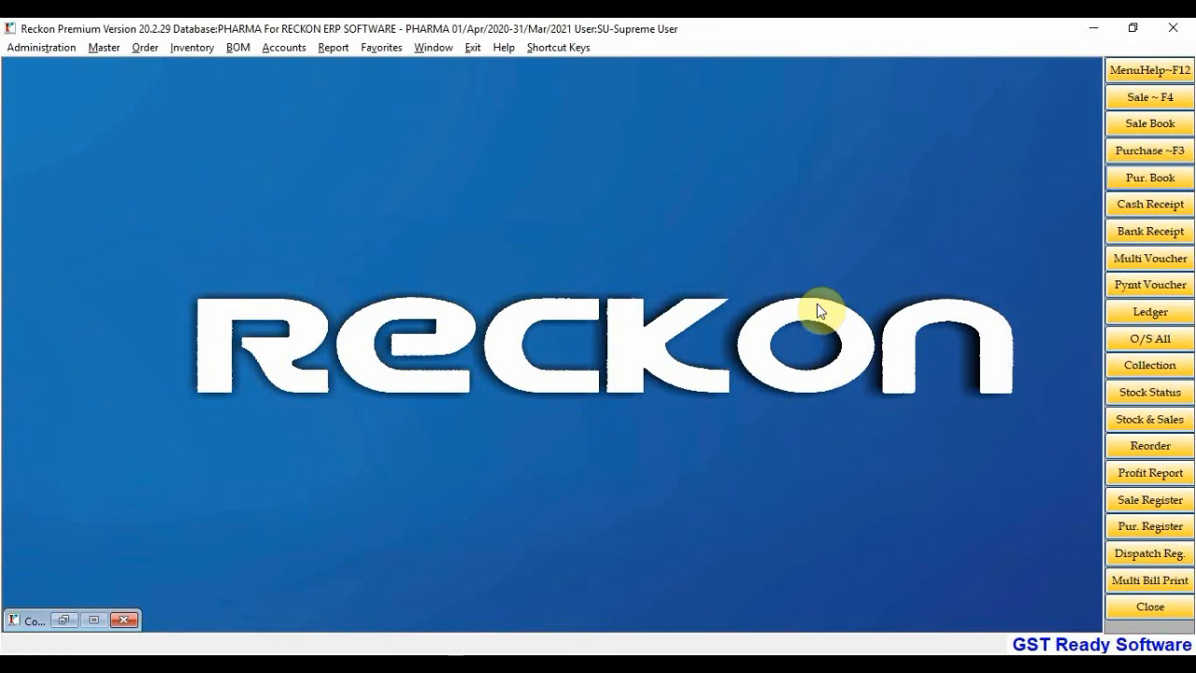
Browse the Inventory menu's Sale, Sale Return, Purchase and Purchase Return submenus, ending at the Order menu
{"action": "left_click", "coordinate": [190, 47]}
{"action": "mouse_move", "coordinate": [210, 68]}
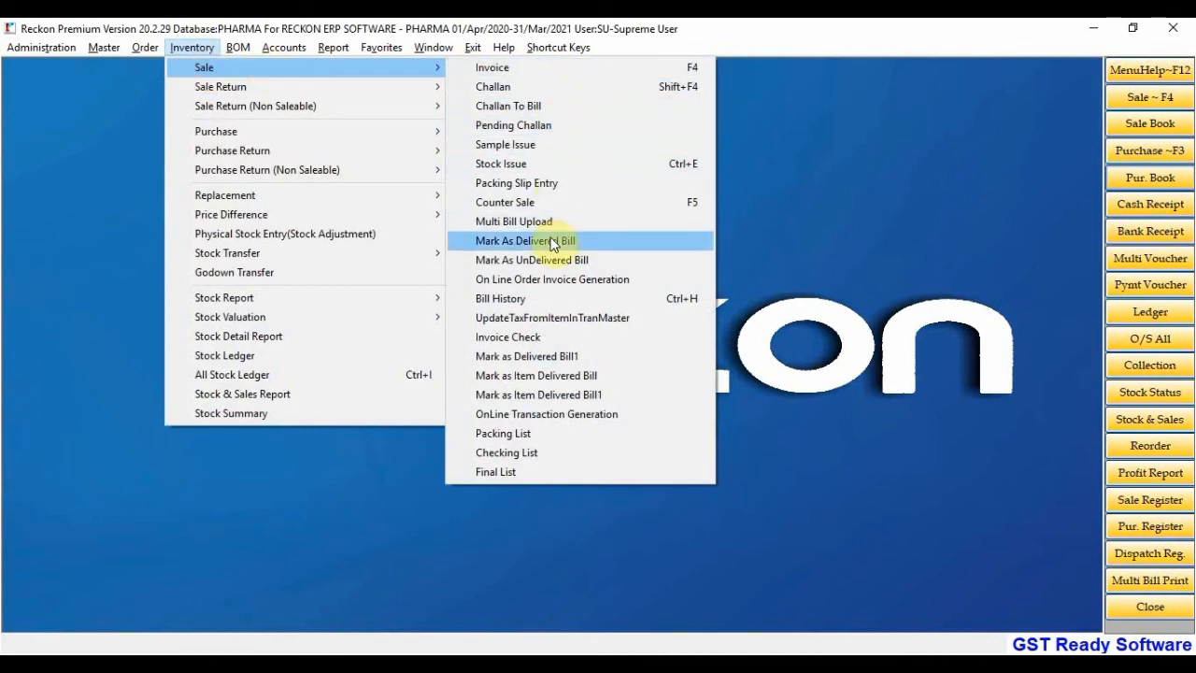
{"action": "mouse_move", "coordinate": [425, 86]}
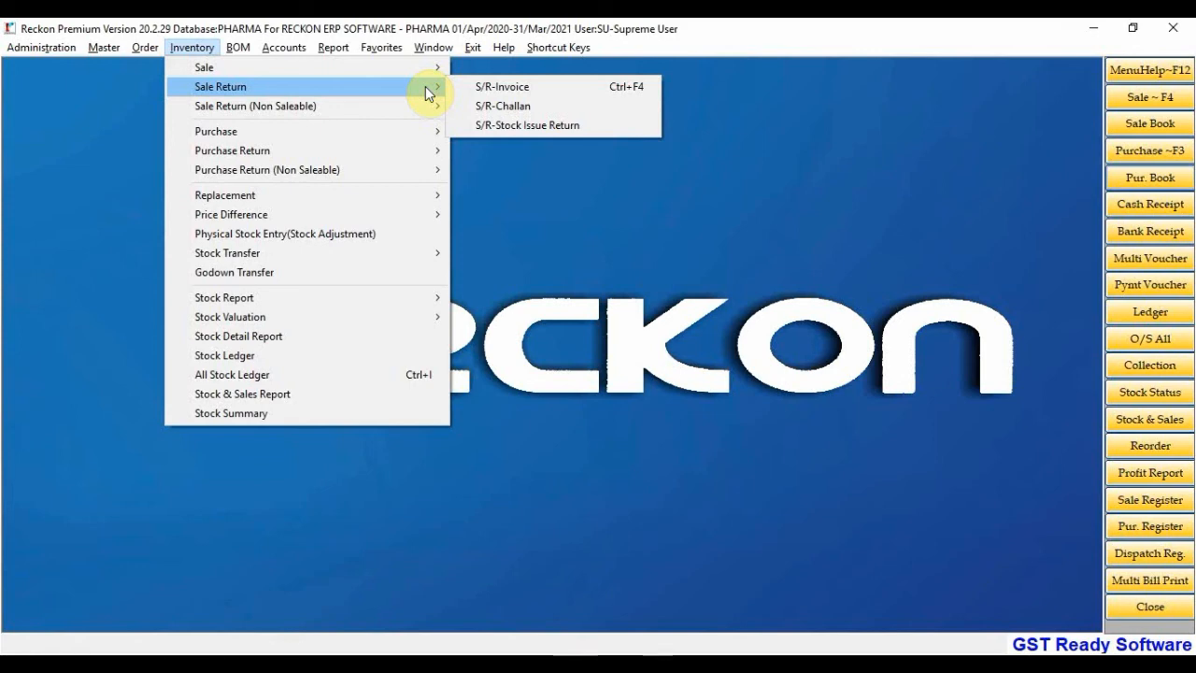
{"action": "mouse_move", "coordinate": [415, 108]}
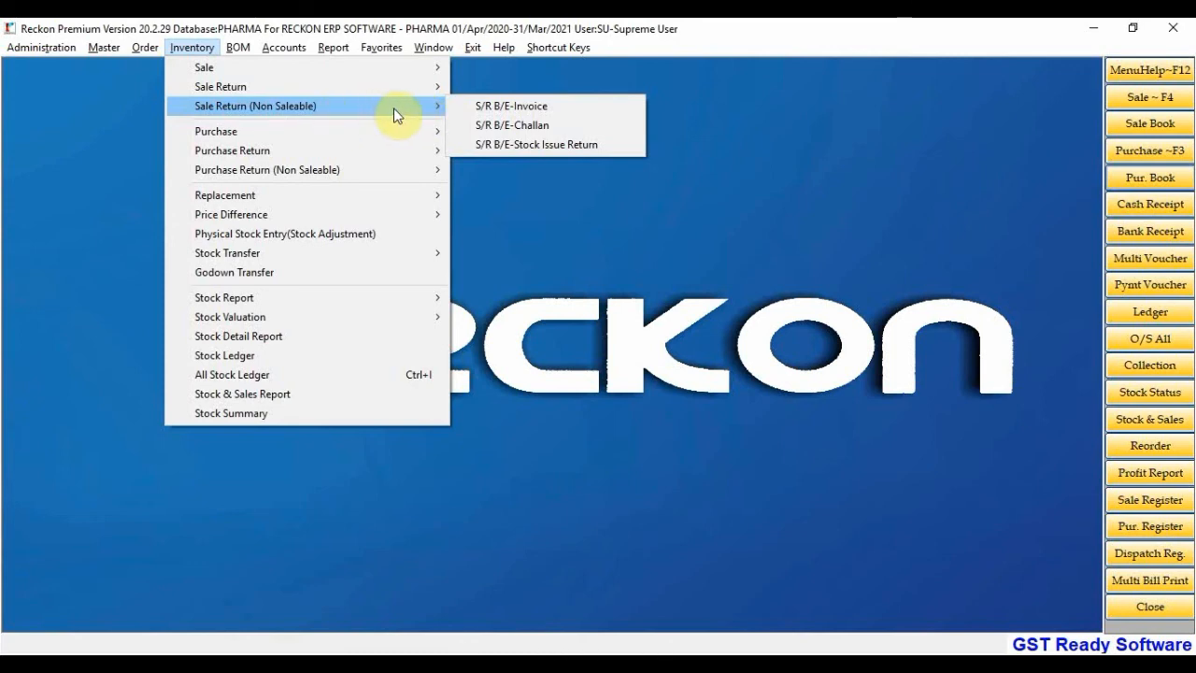
{"action": "mouse_move", "coordinate": [405, 131]}
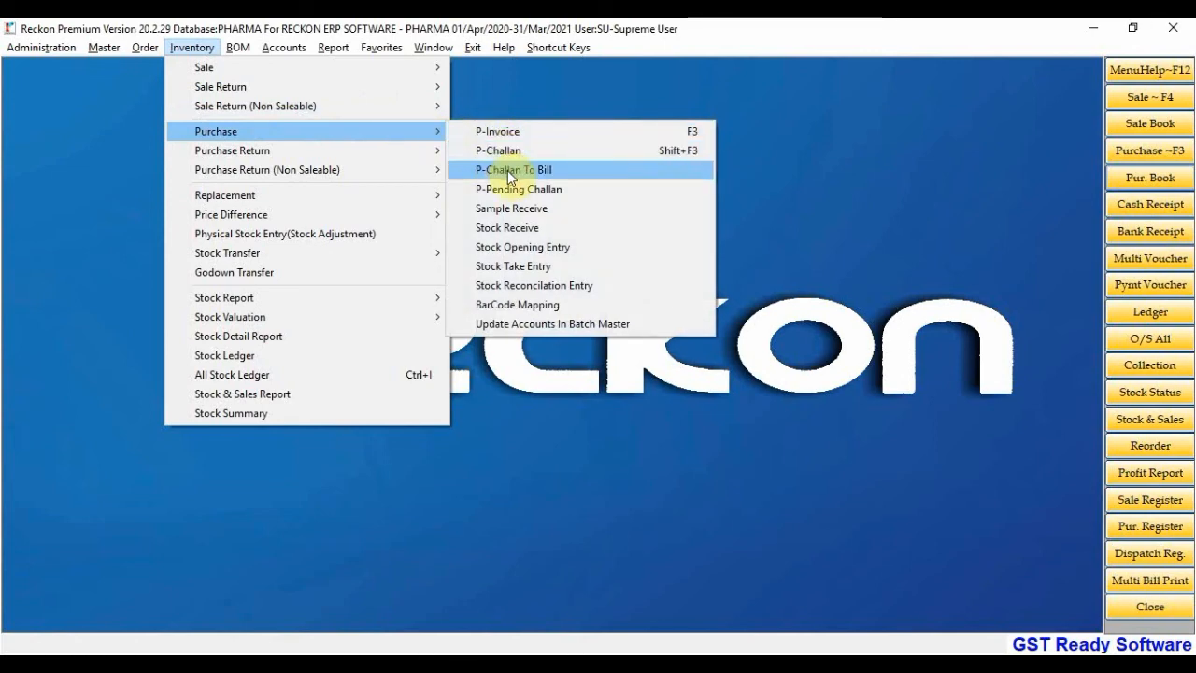
{"action": "mouse_move", "coordinate": [354, 150]}
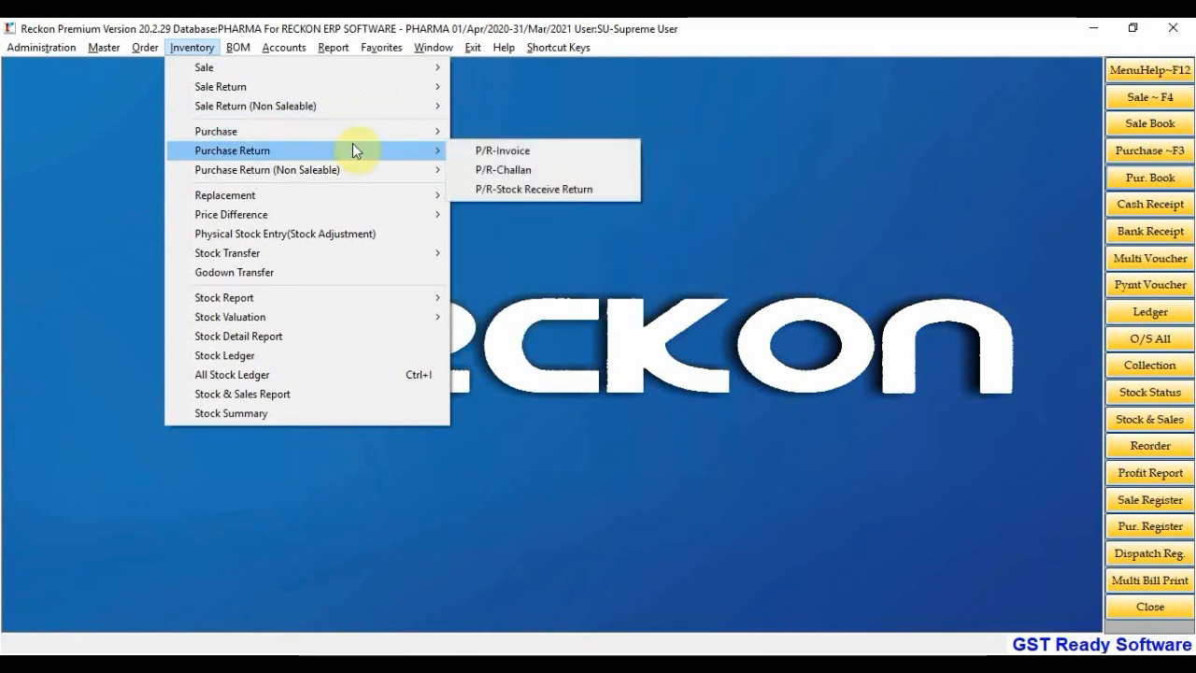
{"action": "mouse_move", "coordinate": [420, 173]}
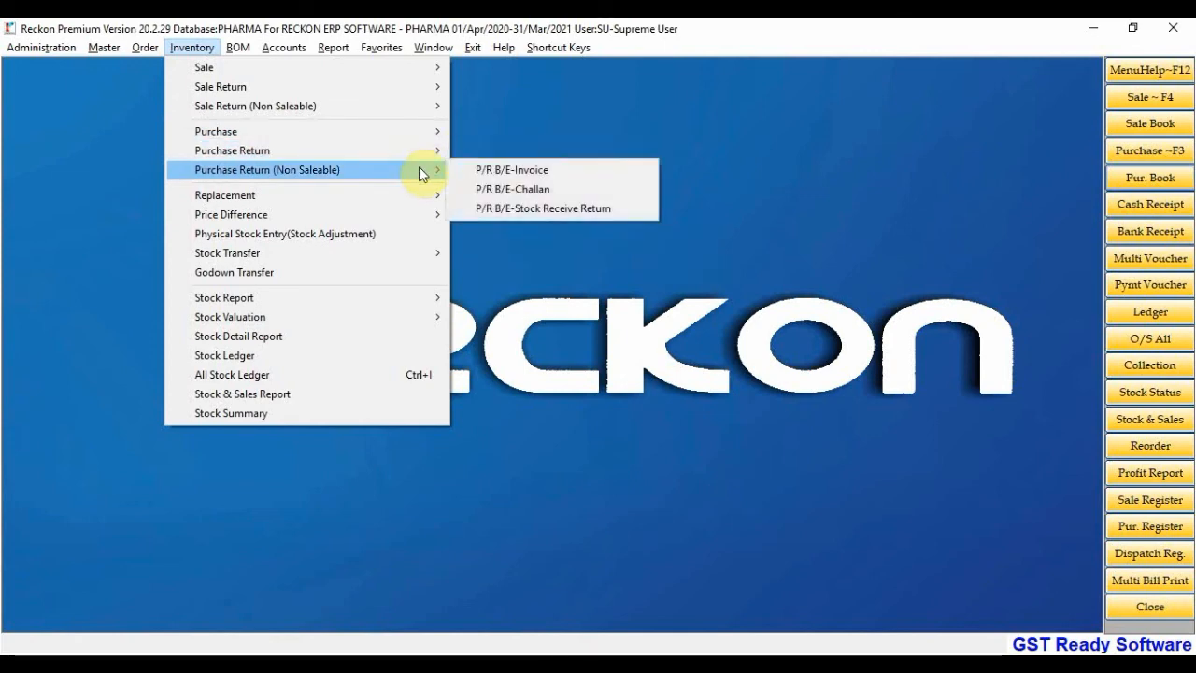
{"action": "mouse_move", "coordinate": [432, 220]}
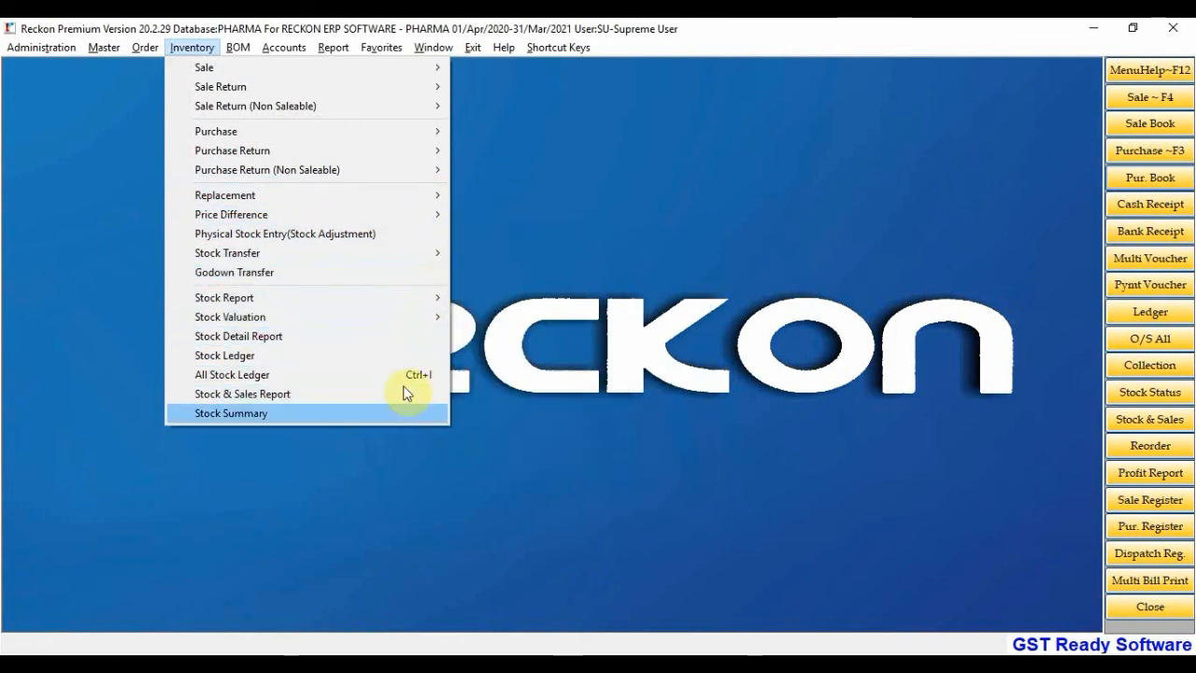
{"action": "mouse_move", "coordinate": [131, 44]}
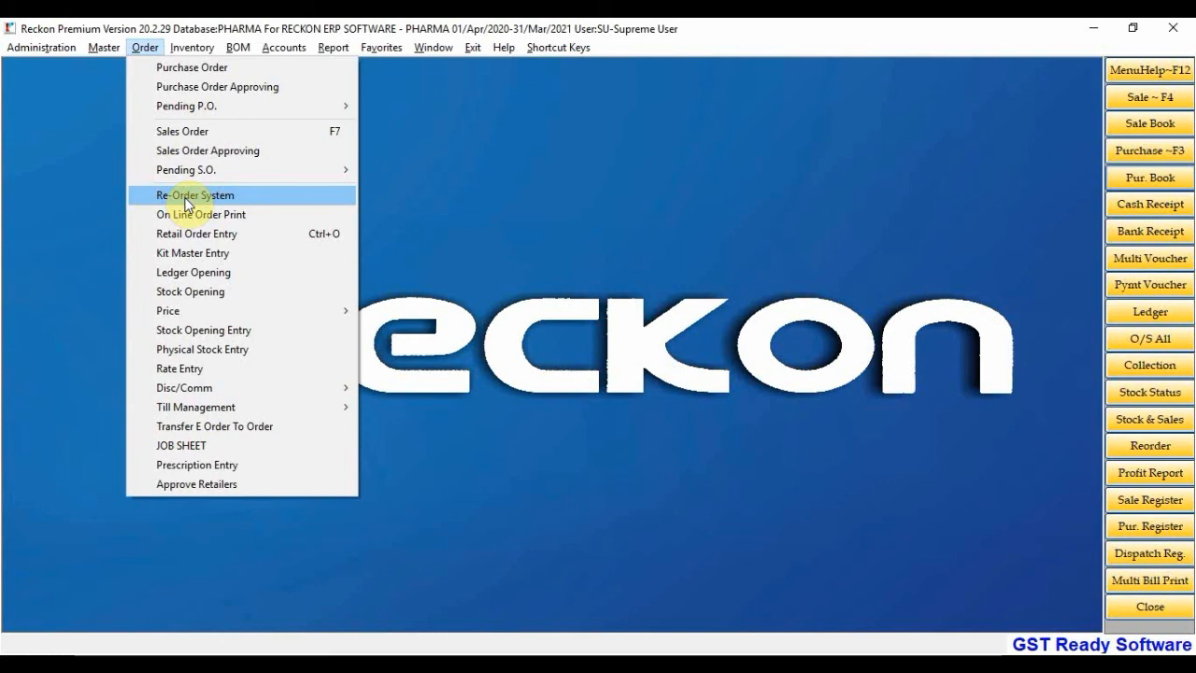
Open the O/S All report from Accounts > Outstanding
{"action": "mouse_move", "coordinate": [277, 58]}
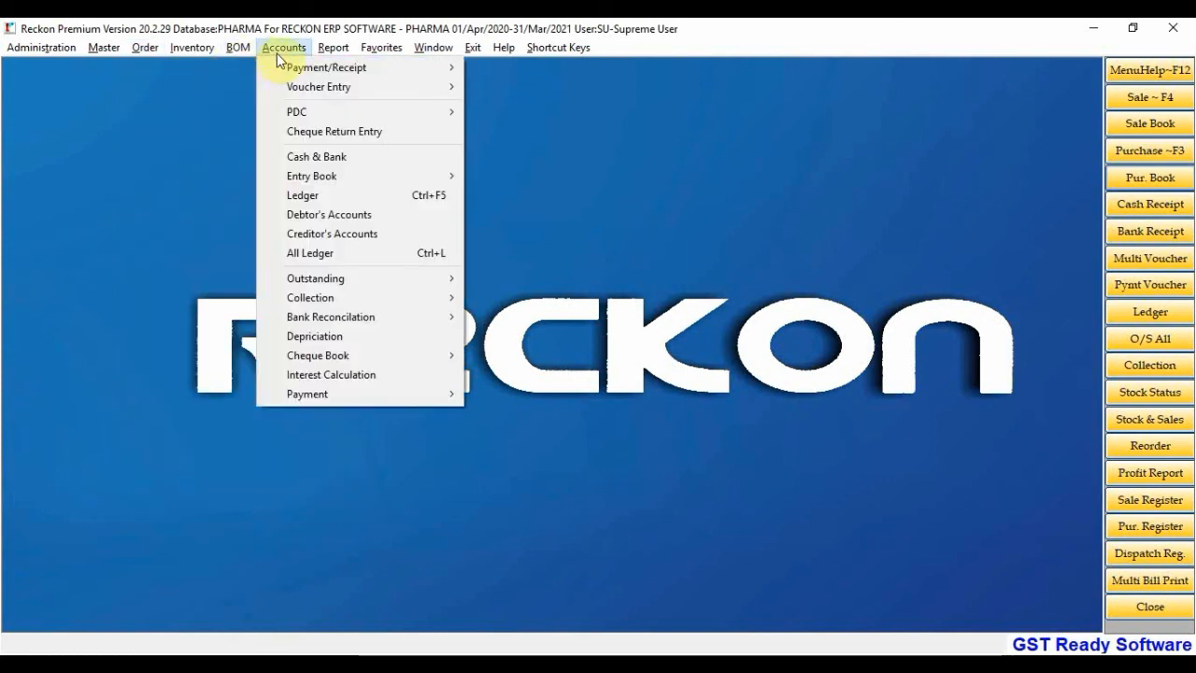
{"action": "mouse_move", "coordinate": [337, 276]}
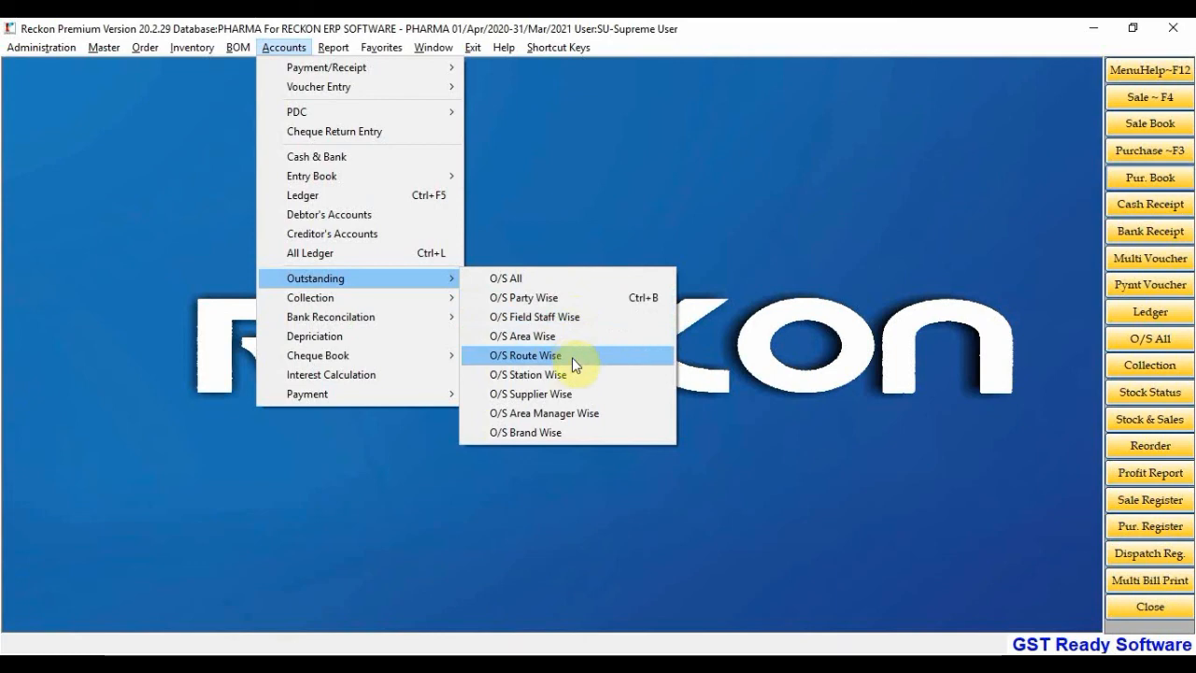
{"action": "left_click", "coordinate": [567, 279]}
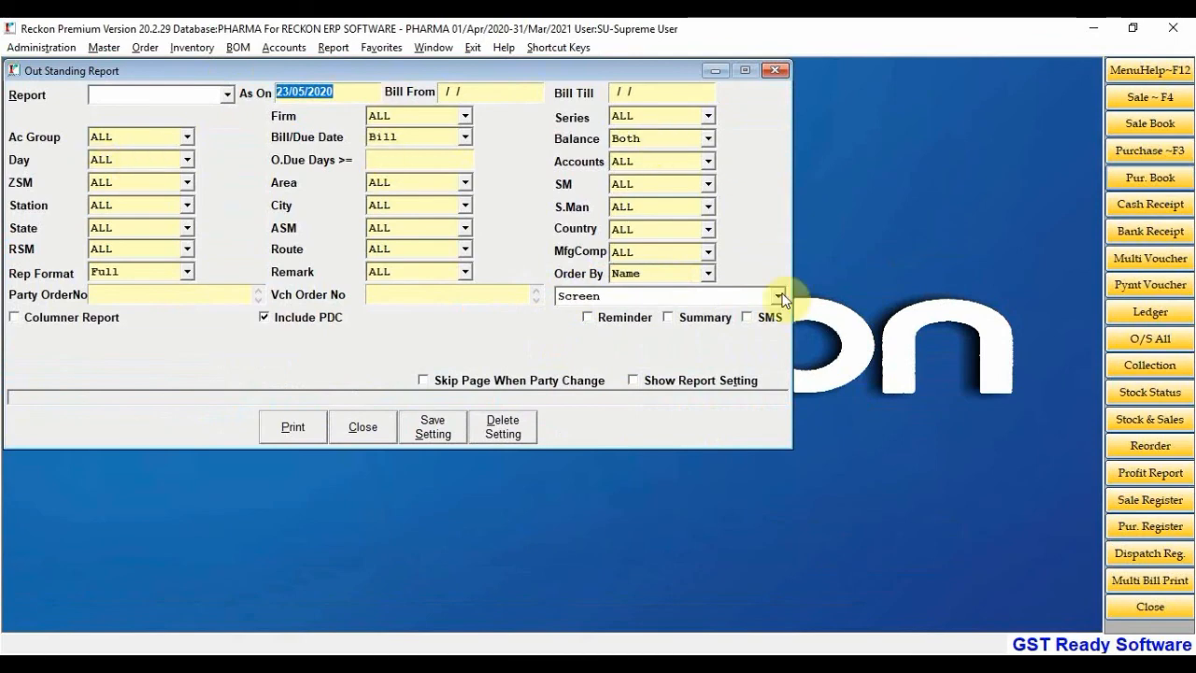
Tick Show Report Setting on the Out Standing Report, then close the report
{"action": "left_click", "coordinate": [639, 382]}
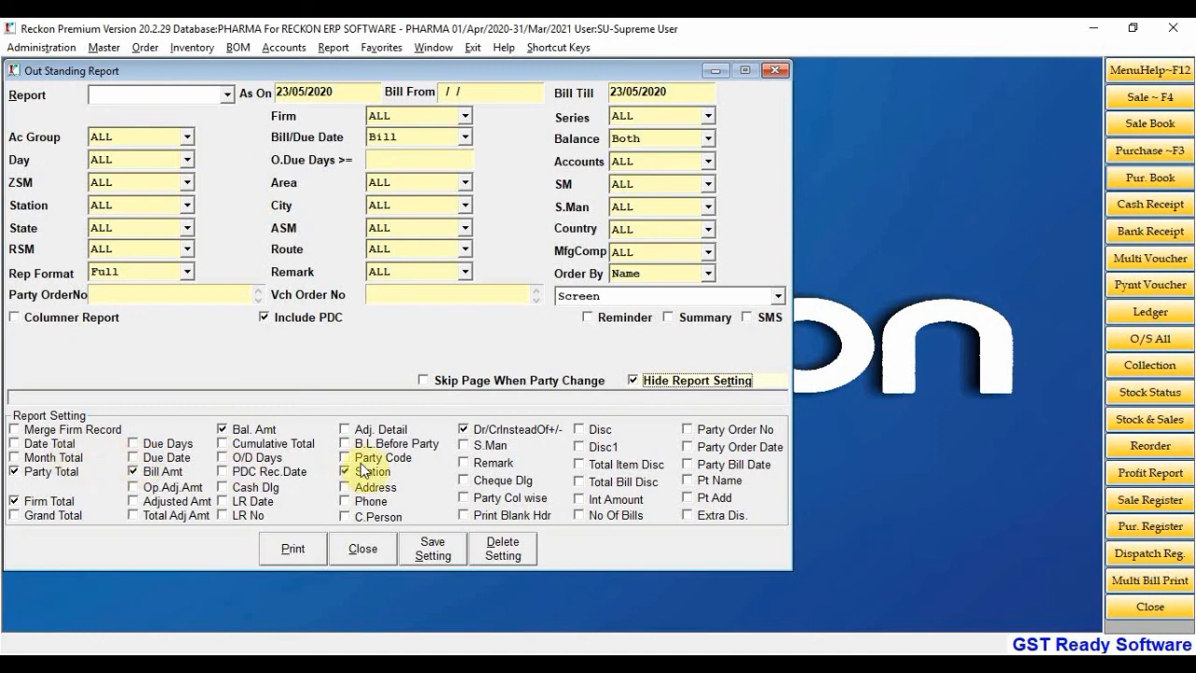
{"action": "left_click", "coordinate": [363, 549]}
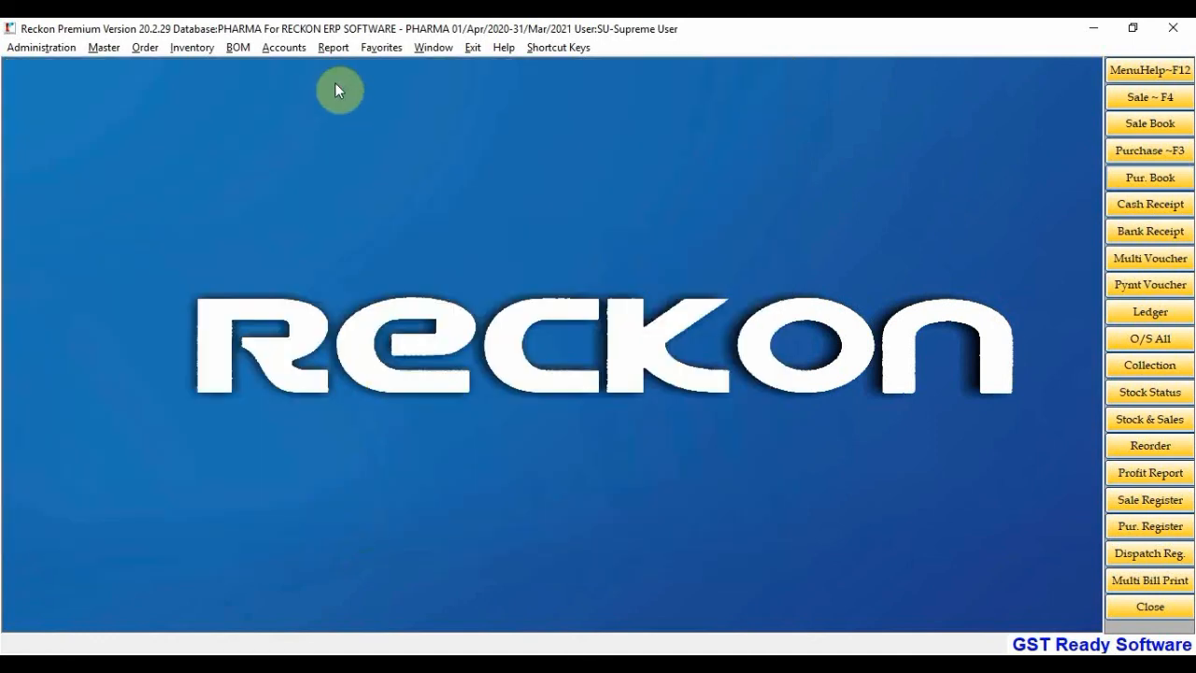
Look through Accounts > Collection and Report > Sales Report, ending on Report > Purchase Report
{"action": "left_click", "coordinate": [292, 50]}
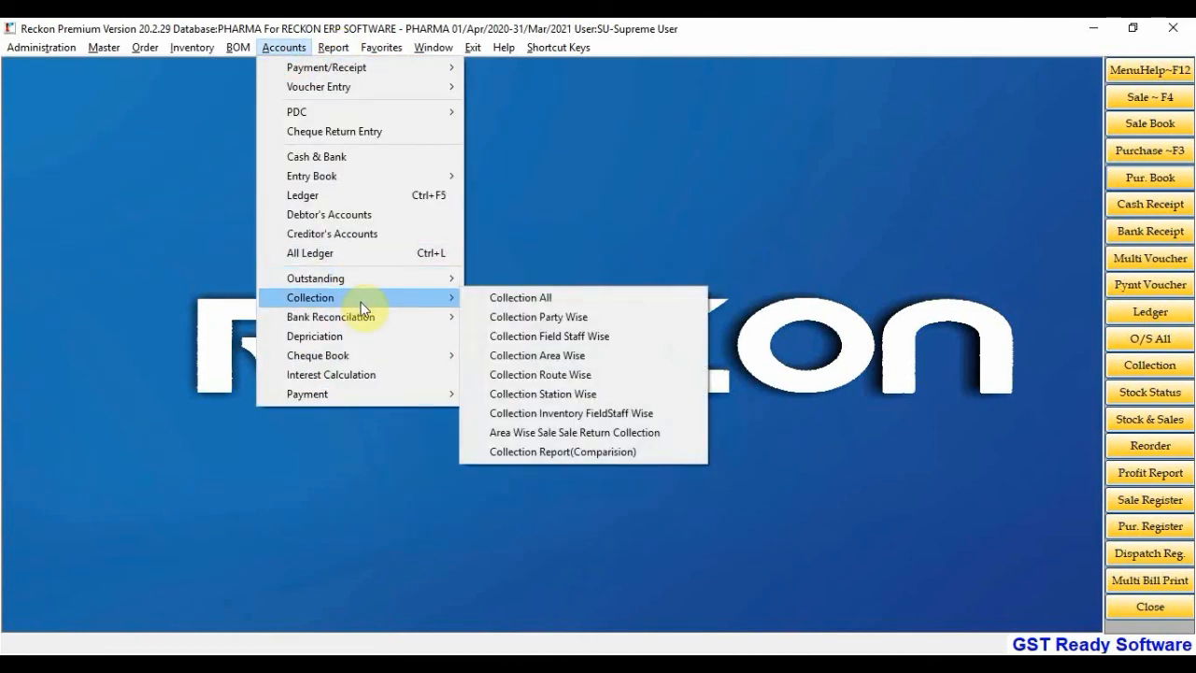
{"action": "mouse_move", "coordinate": [347, 49]}
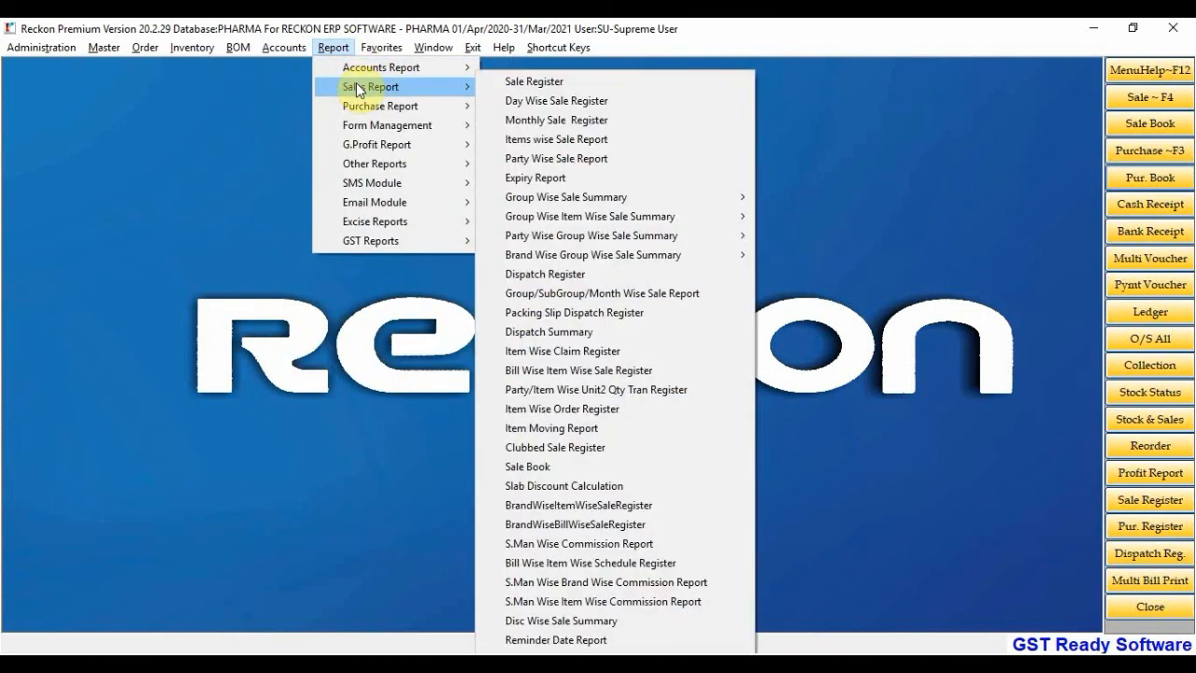
{"action": "mouse_move", "coordinate": [378, 74]}
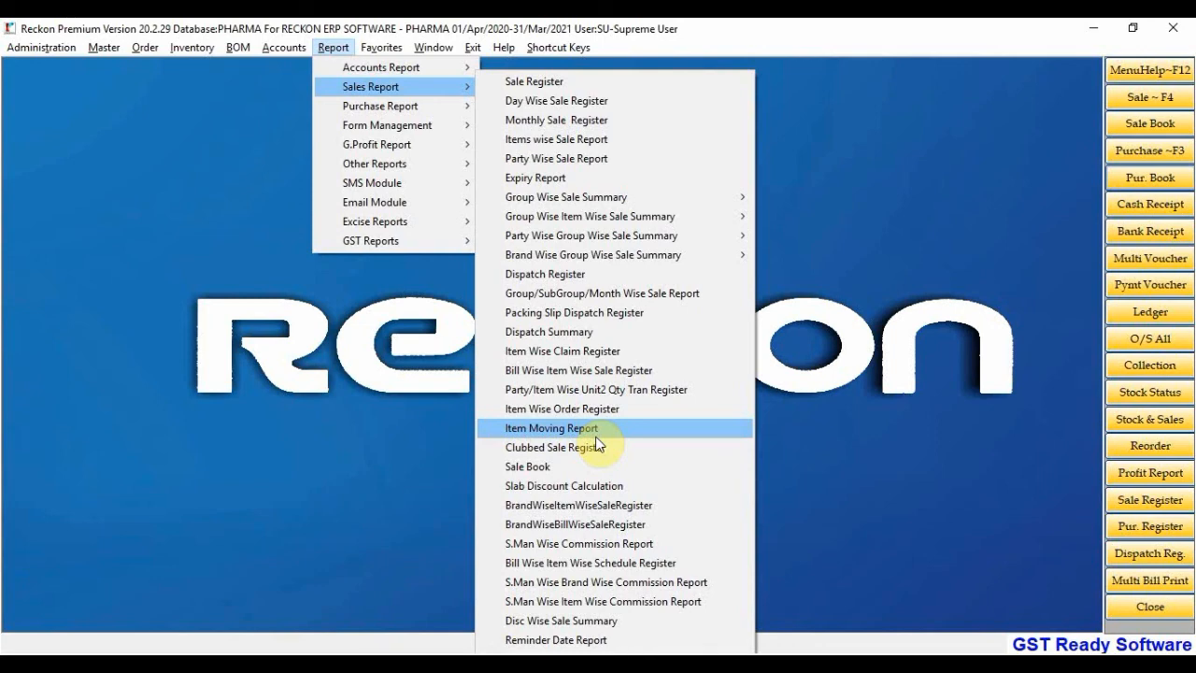
{"action": "mouse_move", "coordinate": [436, 107]}
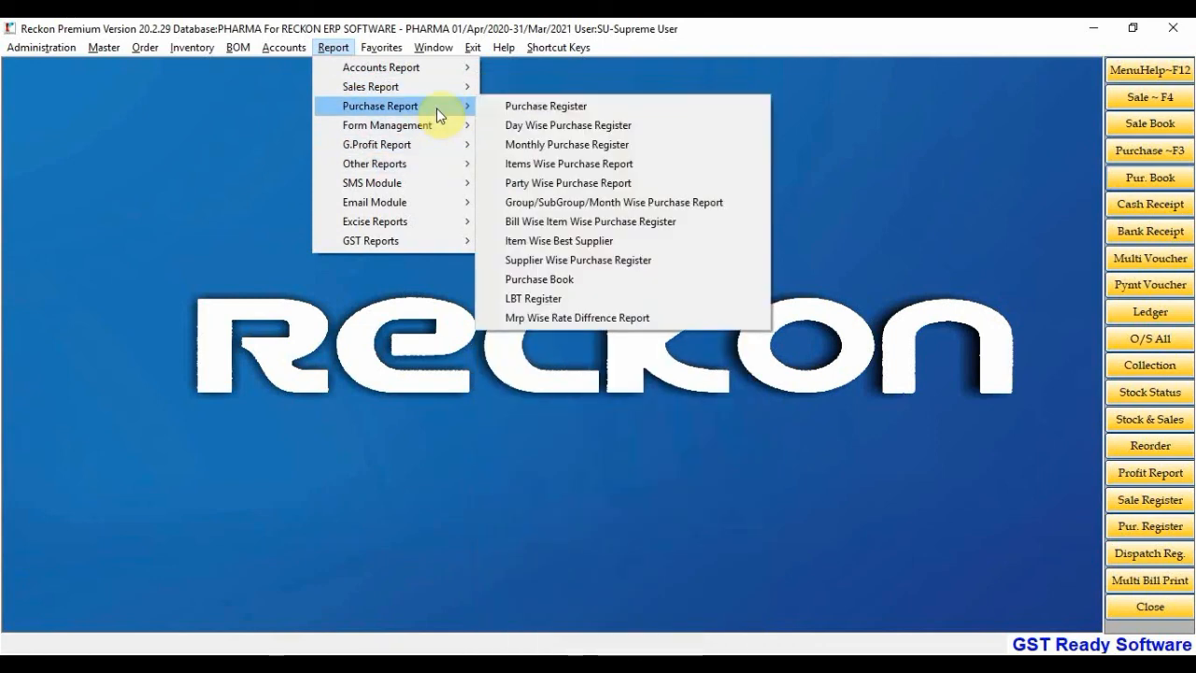
Preview the Item Wise Best Supplier report without printing, tick Update Best Party, then cancel the form
{"action": "left_click", "coordinate": [599, 243]}
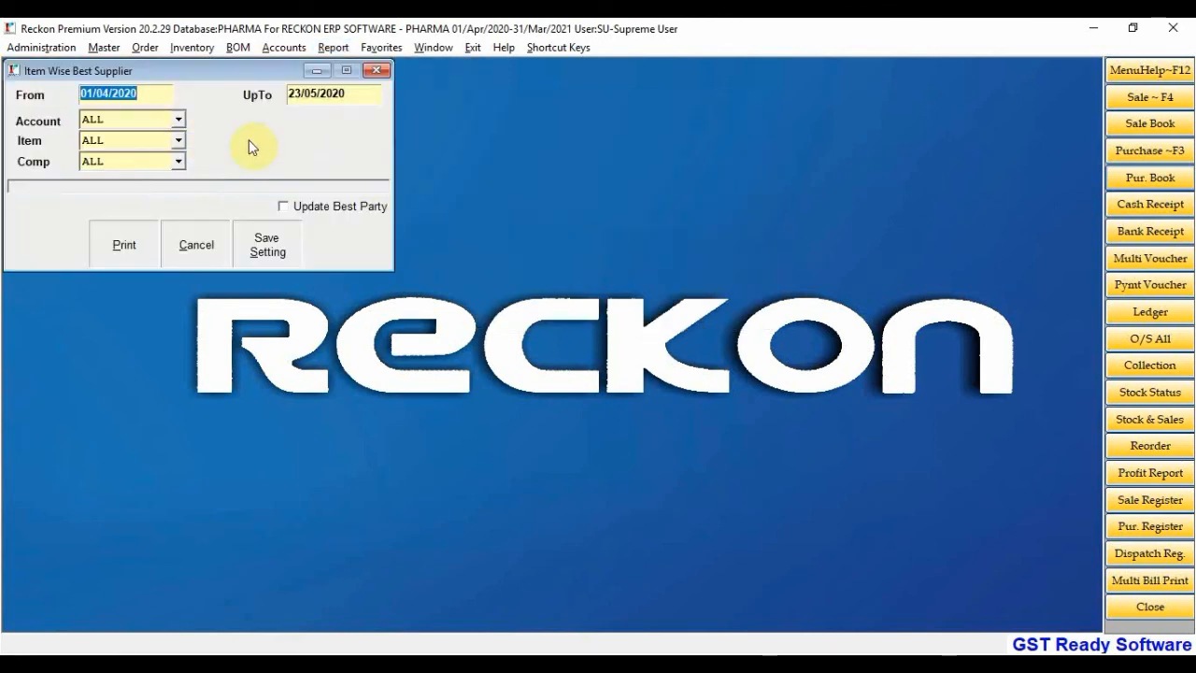
{"action": "left_click", "coordinate": [124, 248]}
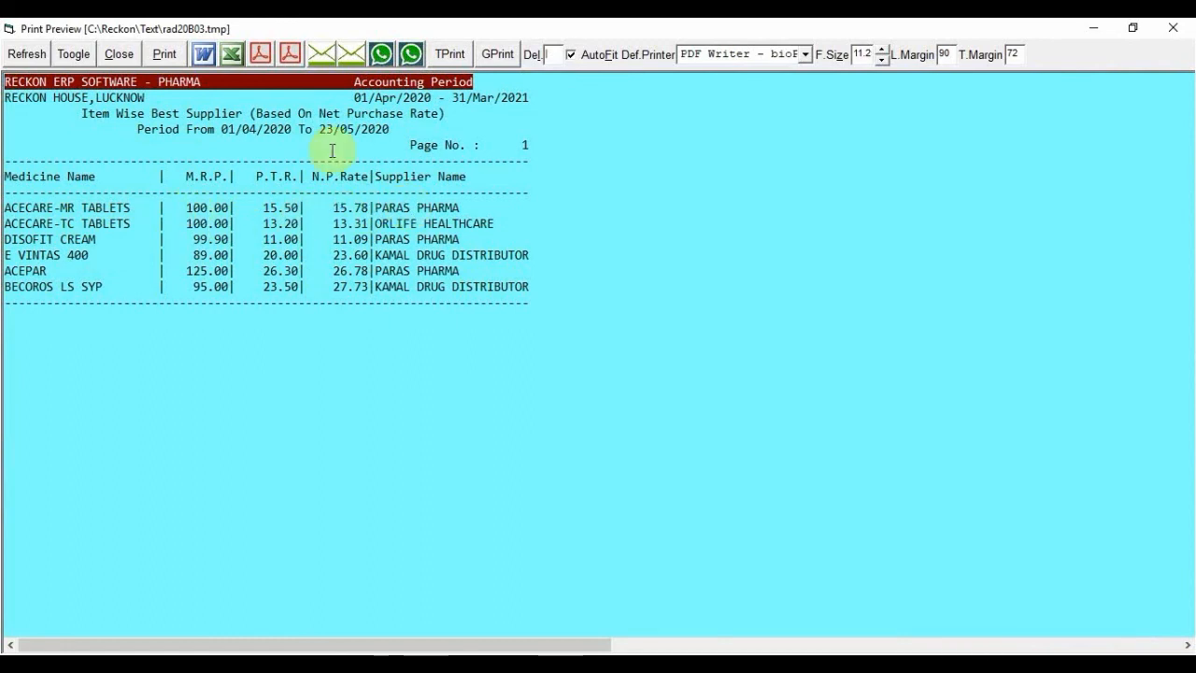
{"action": "left_click", "coordinate": [119, 53]}
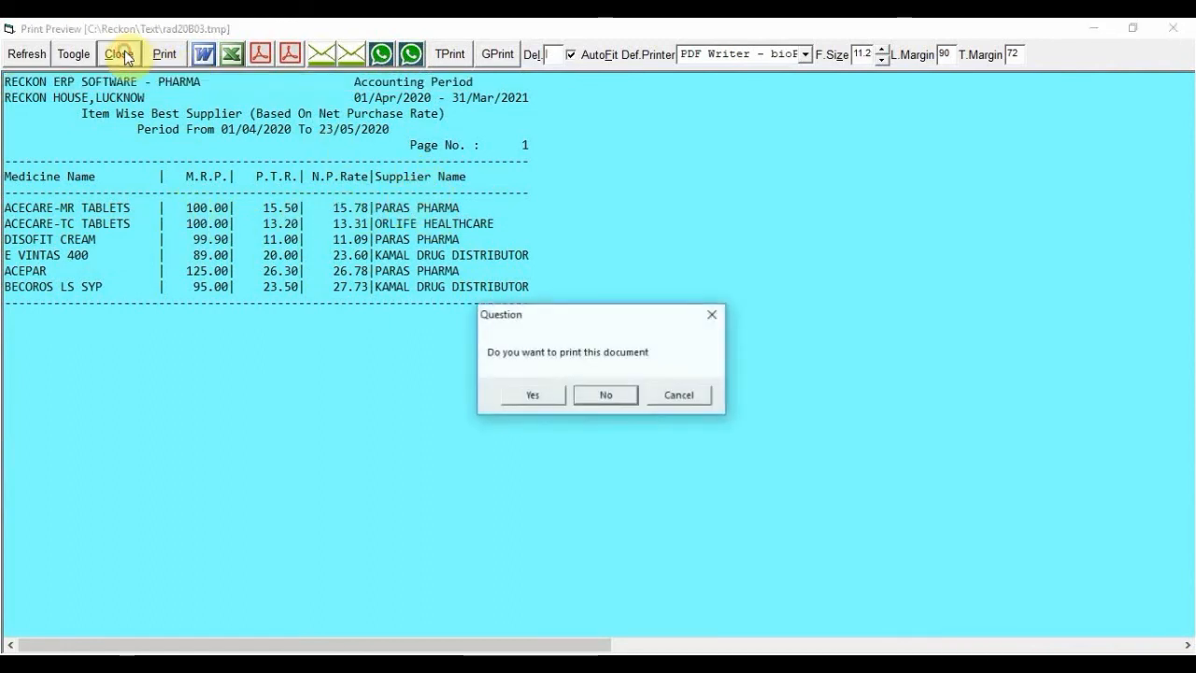
{"action": "left_click", "coordinate": [606, 395]}
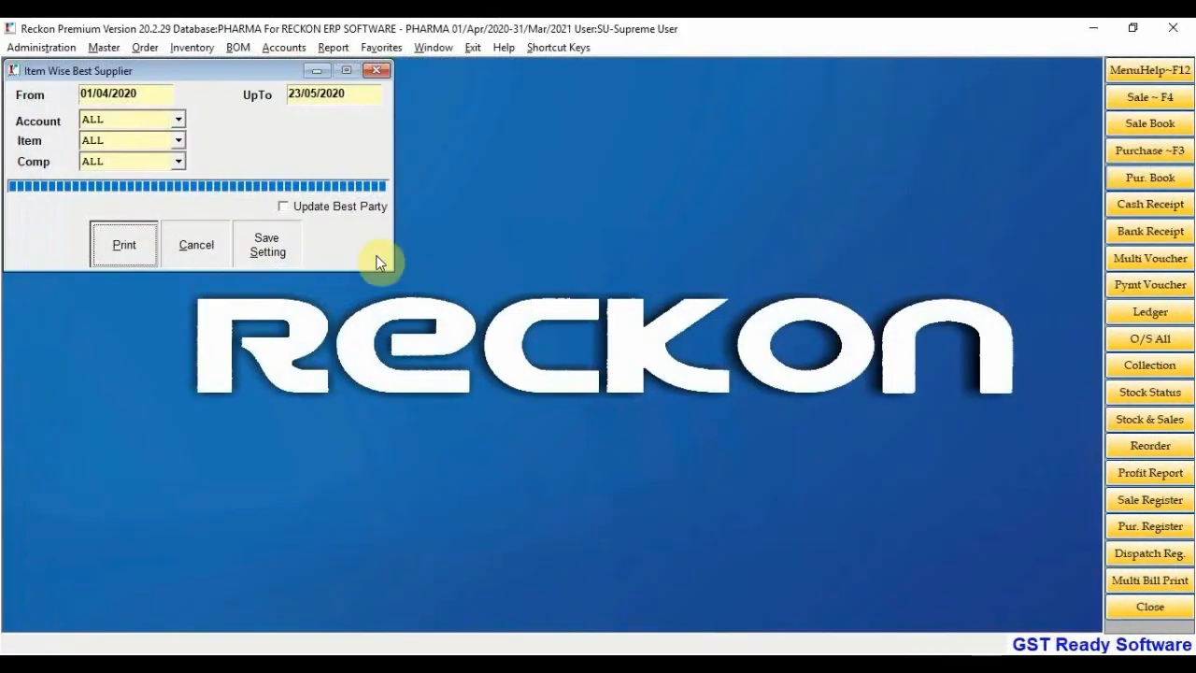
{"action": "left_click", "coordinate": [324, 207]}
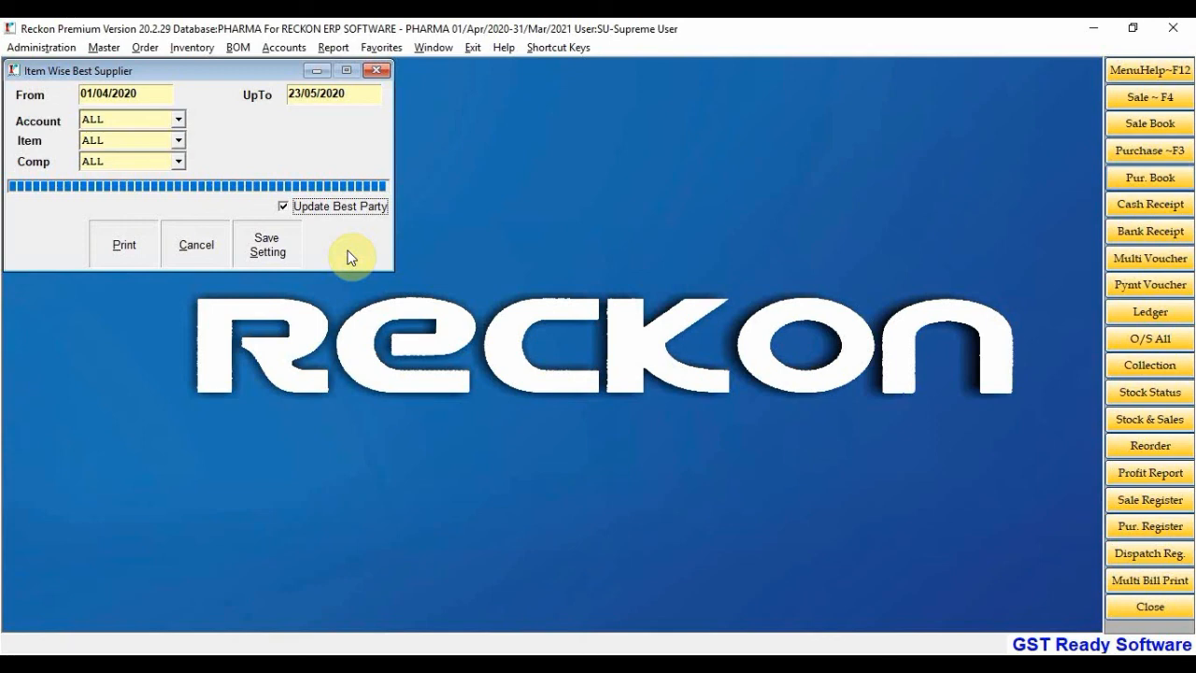
{"action": "left_click", "coordinate": [190, 250]}
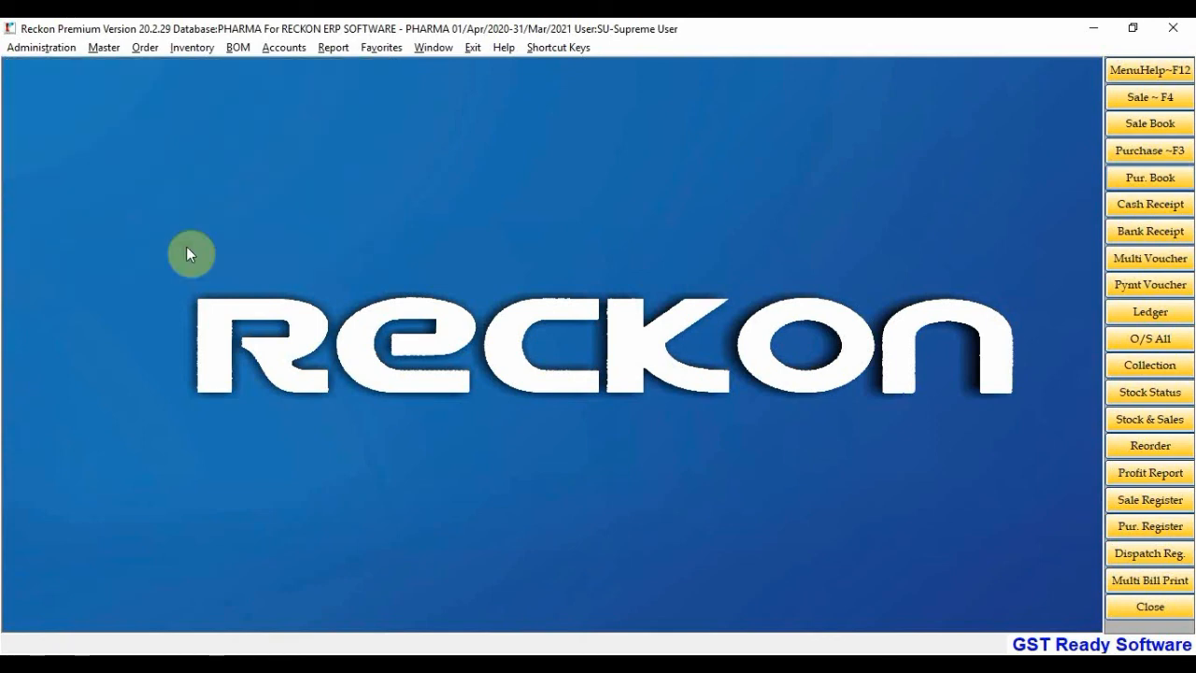